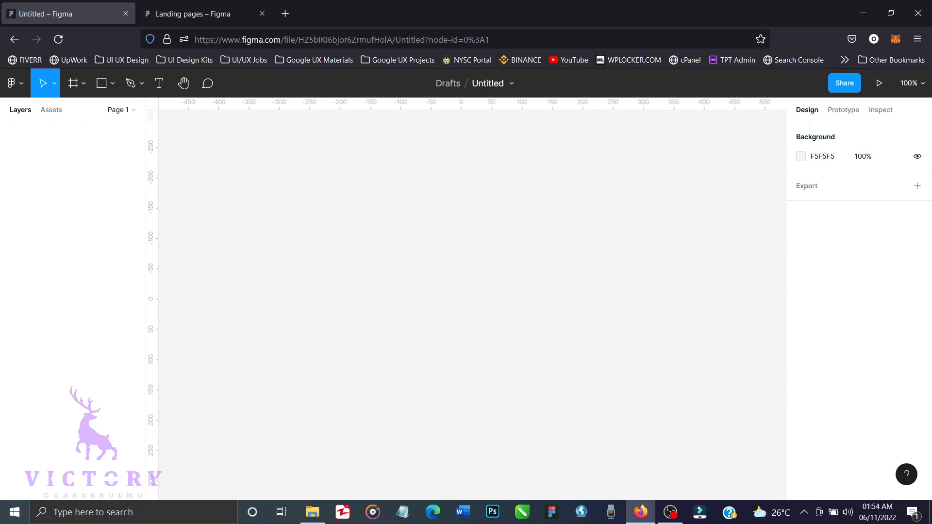
# Create a frame from the iMac desktop preset, 1280 × 720, and extend its bottom edge to a height of about 752.
pyautogui.press('f')
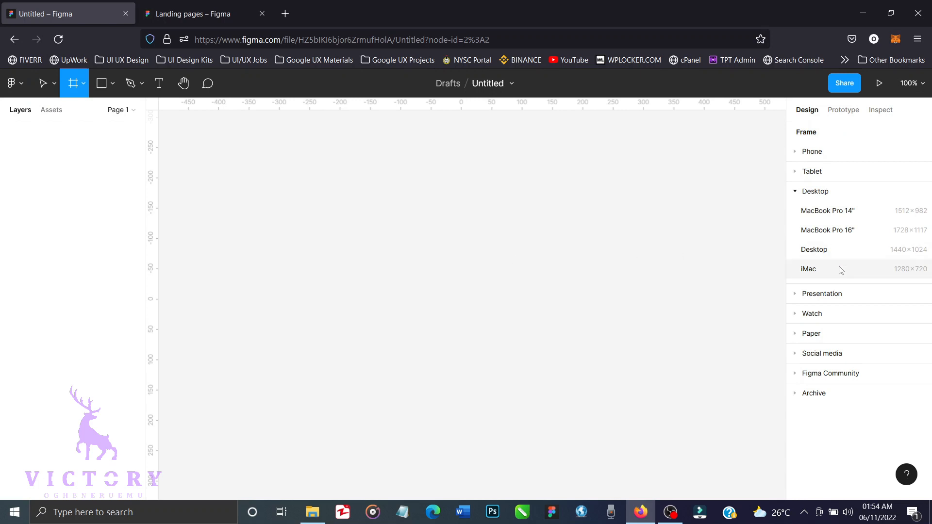
pyautogui.click(836, 267)
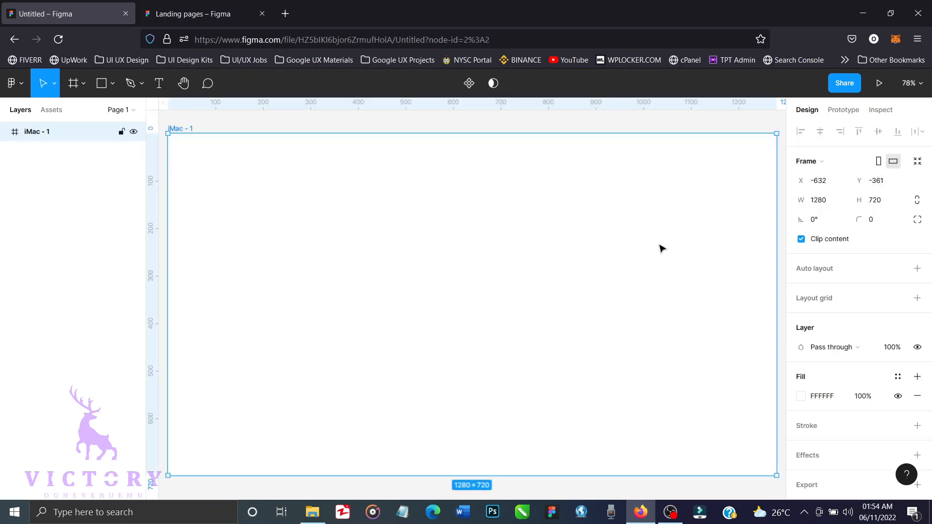
pyautogui.scroll(-3, 603, 290)
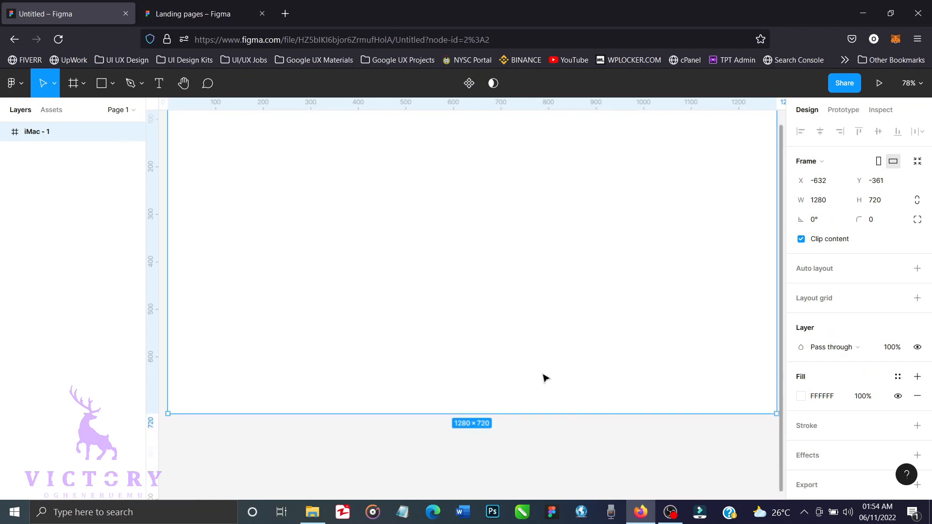
pyautogui.moveTo(534, 410); pyautogui.dragTo(533, 426)
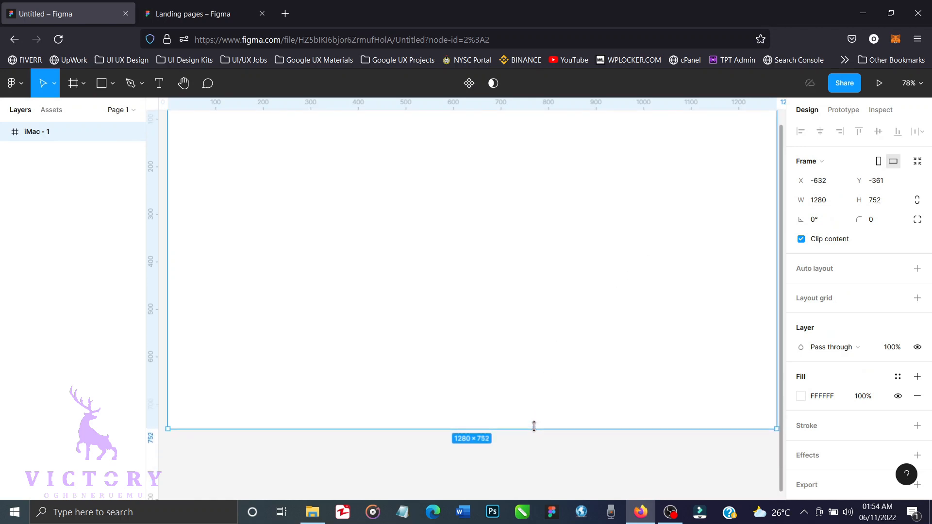
pyautogui.scroll(3, 536, 432)
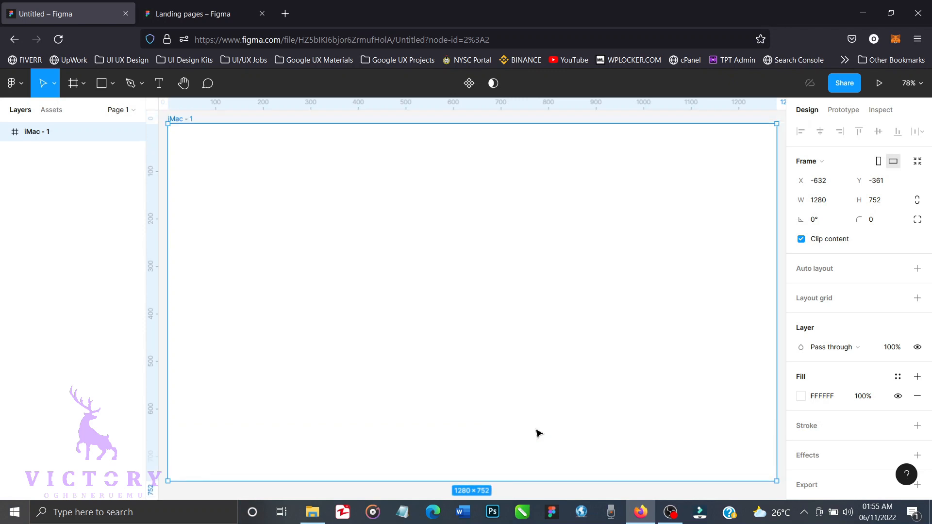
pyautogui.keyDown('ctrl'); pyautogui.scroll(-3, 538, 432); pyautogui.keyUp('ctrl')
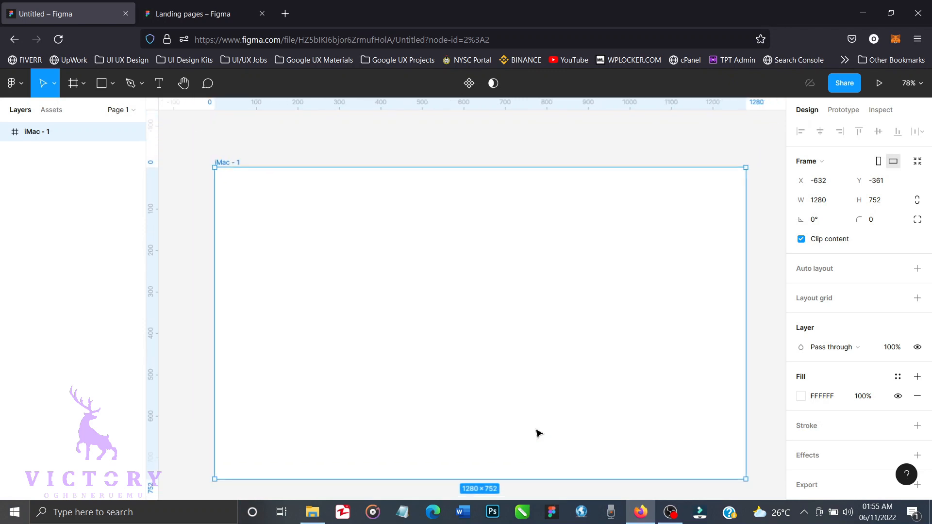
pyautogui.scroll(-1, 538, 434)
pyautogui.hscroll(1, 538, 433)
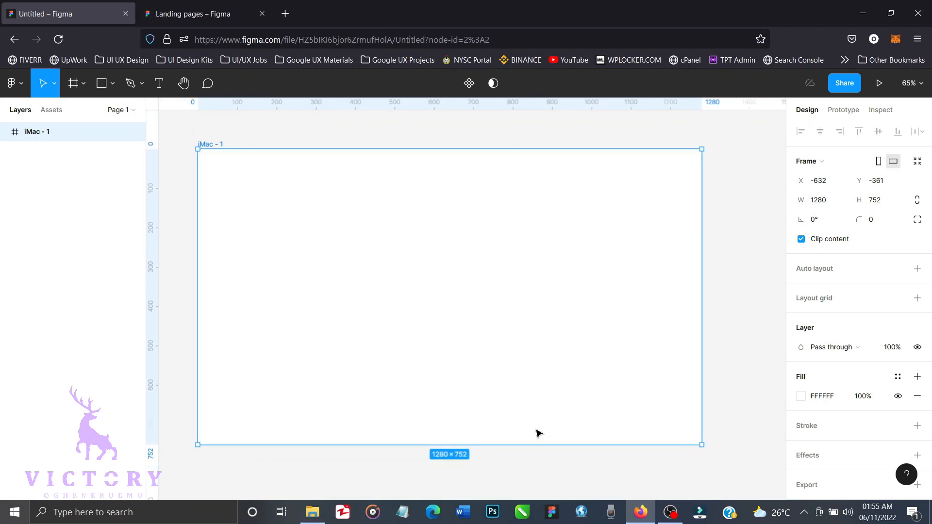
# Rename the iMac frame as "Pepsi design".
pyautogui.doubleClick(51, 132)
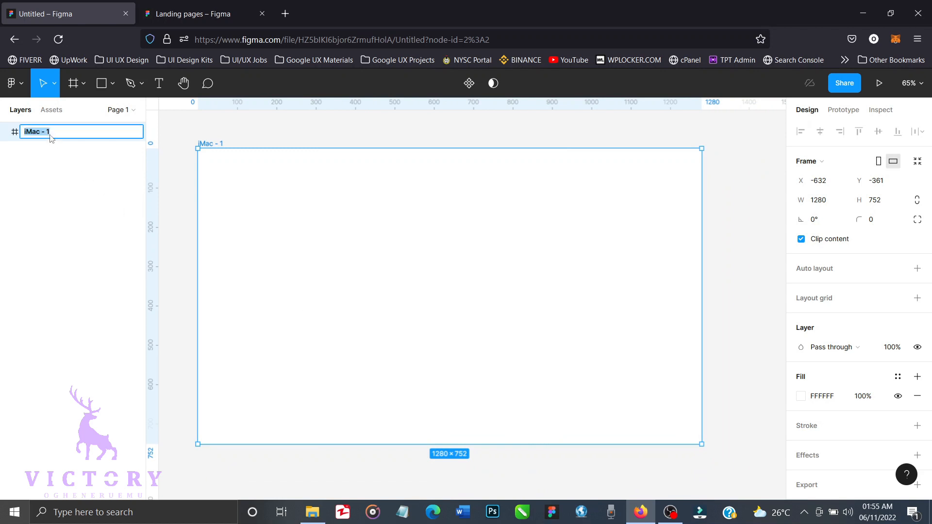
pyautogui.write('Pepsi design')
pyautogui.press('Return')
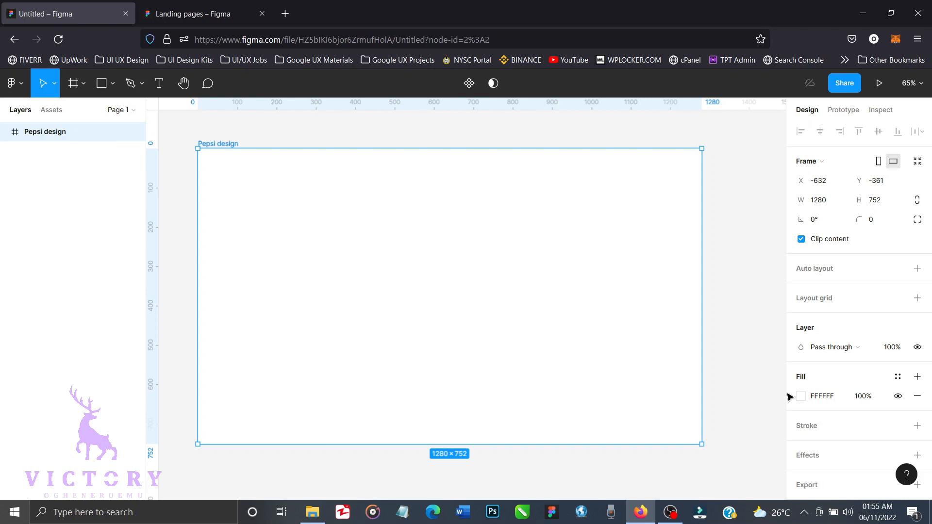
# Set the Pepsi design frame's fill colour to 070A4E.
pyautogui.click(821, 398)
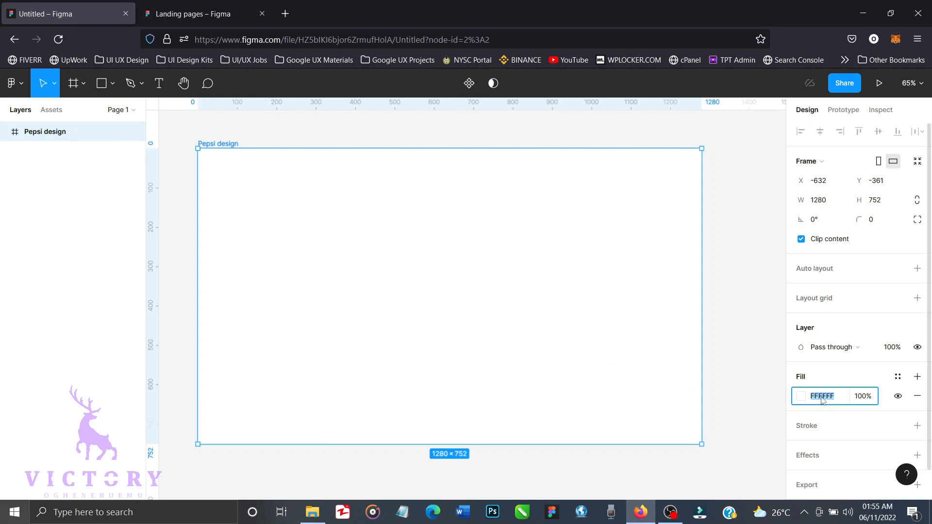
pyautogui.write('070A4E')
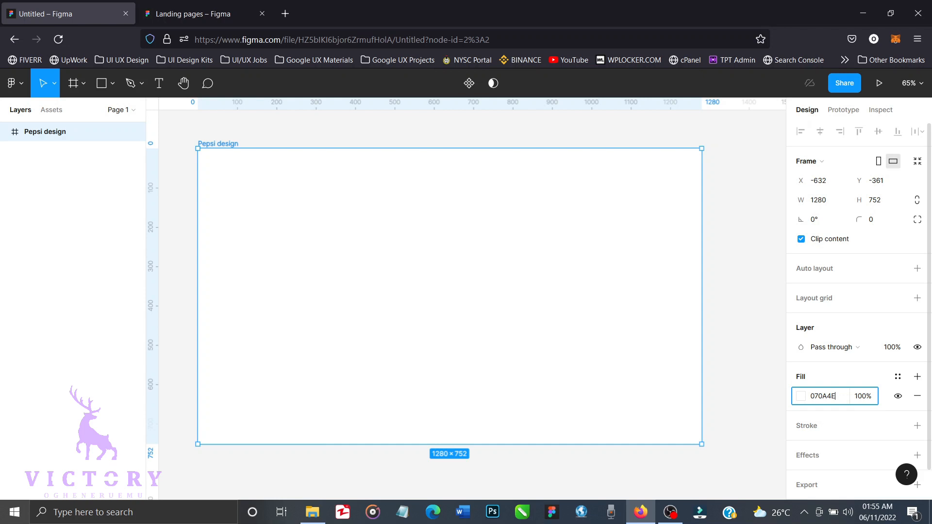
pyautogui.press('Return')
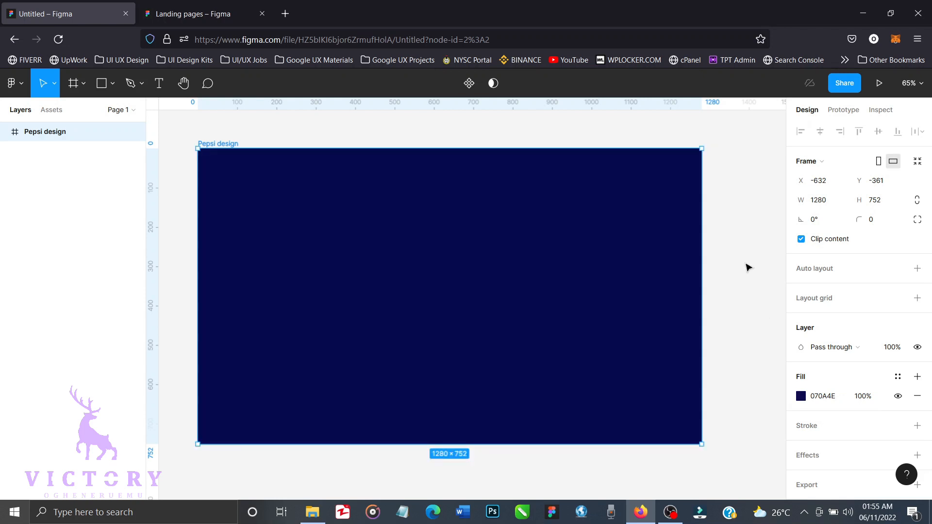
pyautogui.click(747, 268)
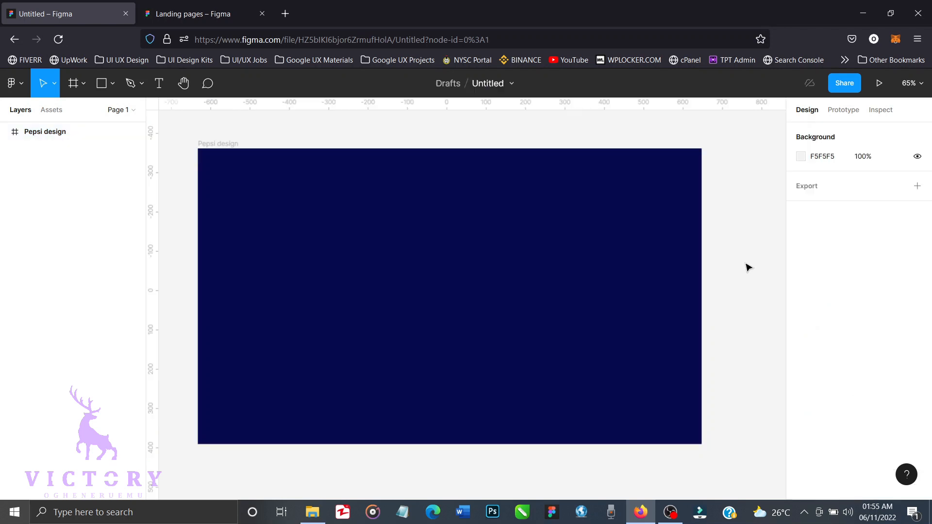
# Draw an ellipse about 498 × 227 over the frame's upper-right corner and rotate it to about 28.5°.
pyautogui.click(112, 85)
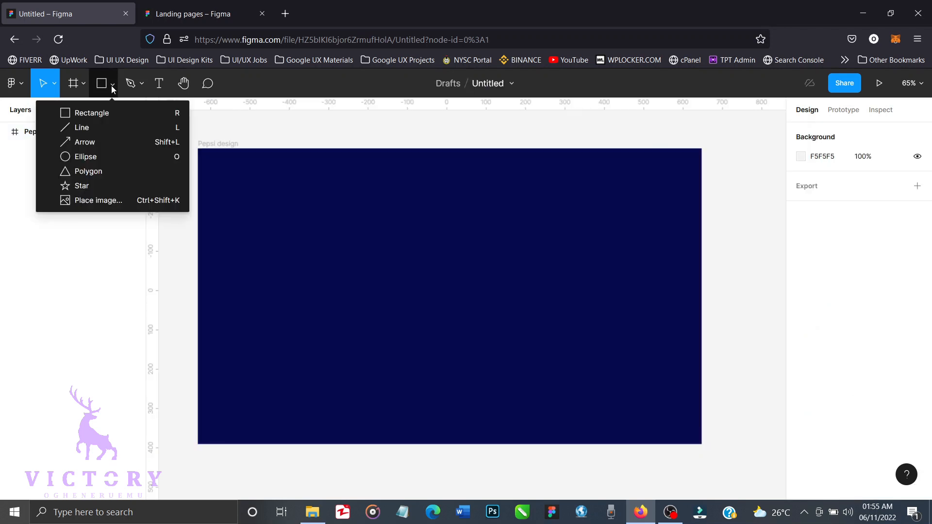
pyautogui.click(90, 157)
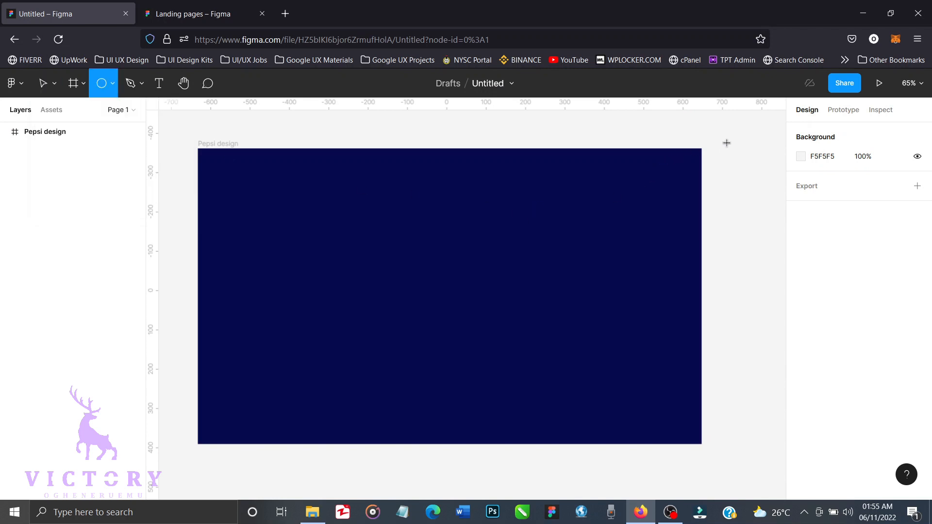
pyautogui.moveTo(728, 143); pyautogui.dragTo(536, 234)
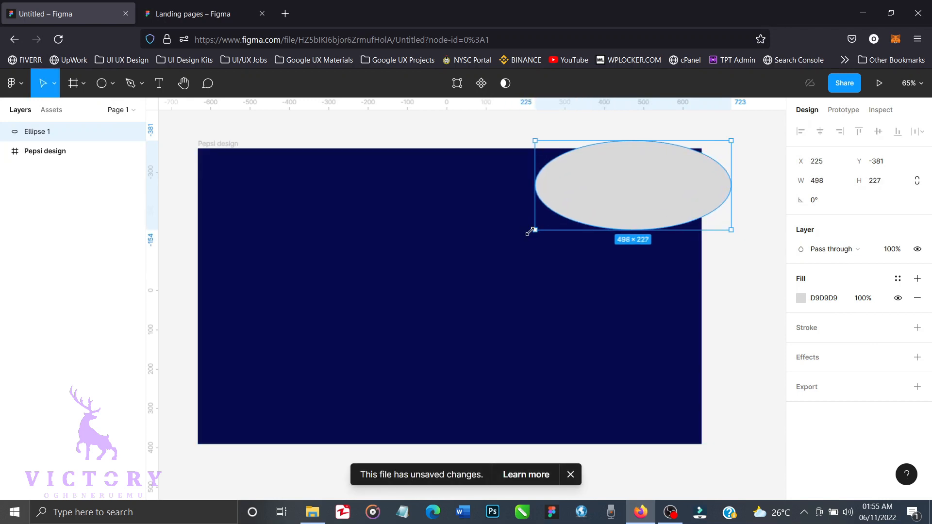
pyautogui.moveTo(530, 232); pyautogui.dragTo(564, 273)
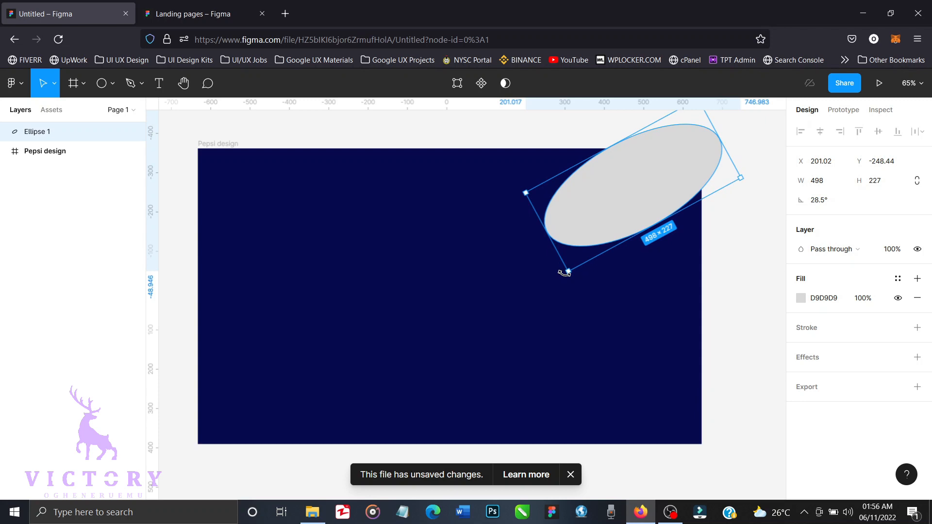
# Add a Layer blur effect to the ellipse with a blur of 500.
pyautogui.click(917, 358)
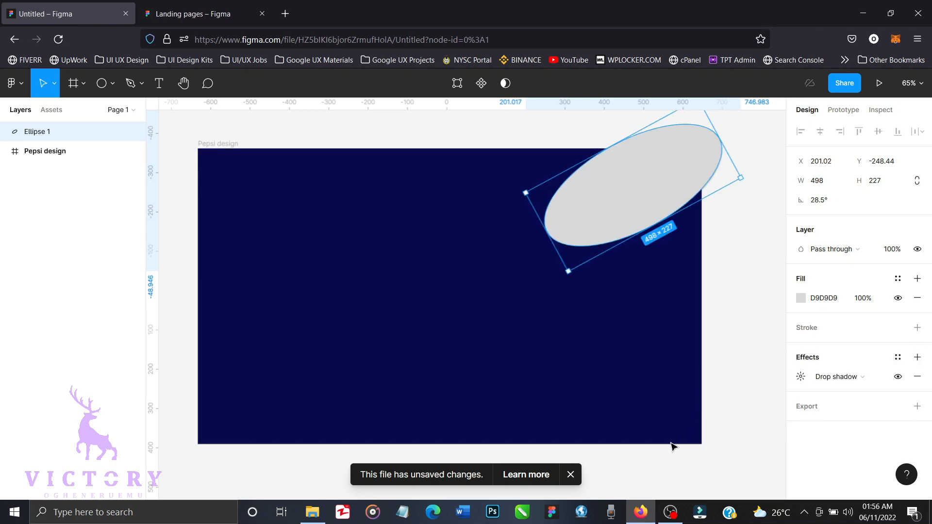
pyautogui.click(570, 475)
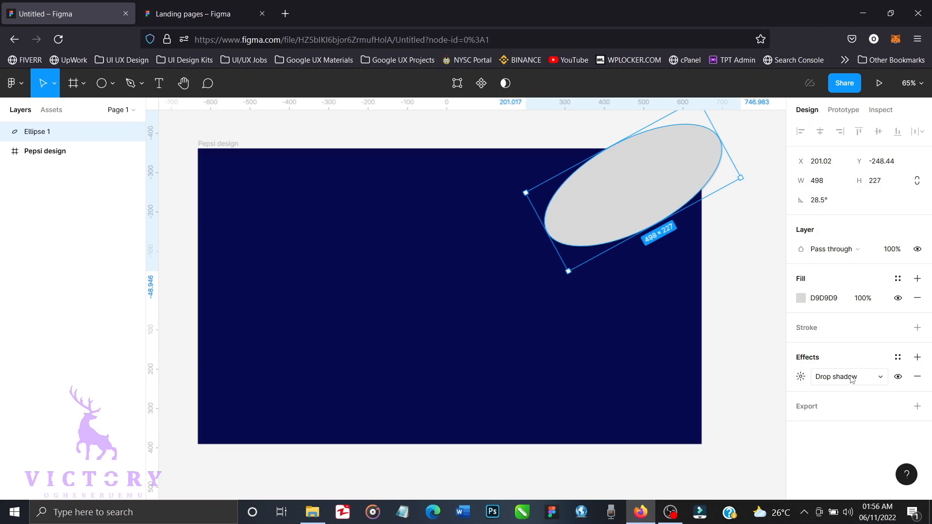
pyautogui.click(879, 379)
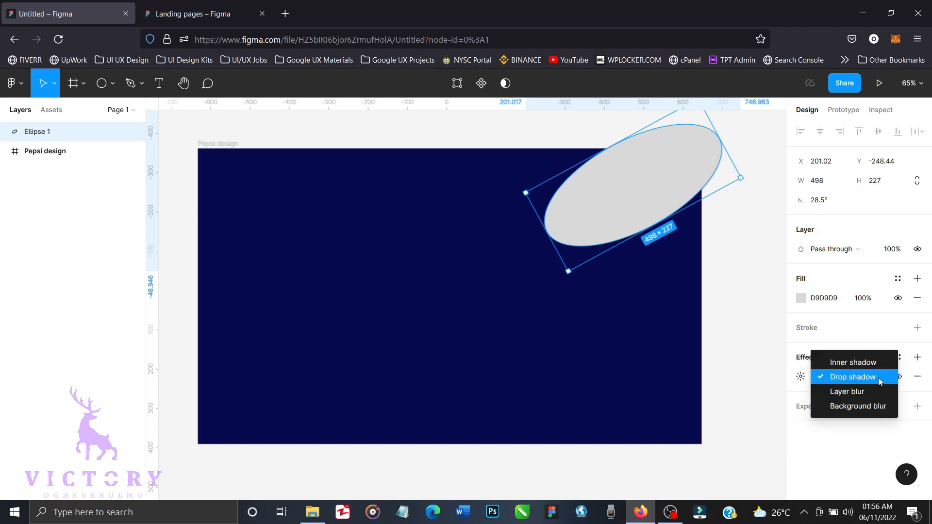
pyautogui.click(860, 392)
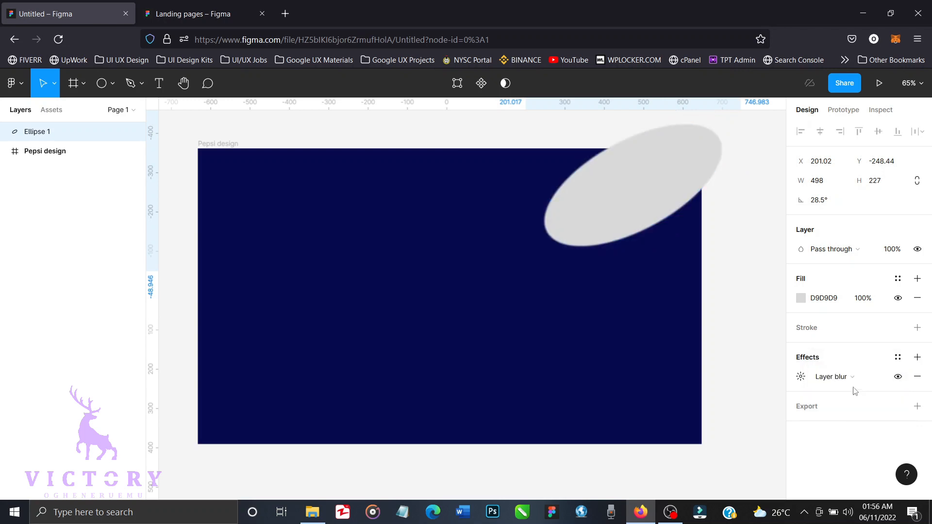
pyautogui.click(802, 379)
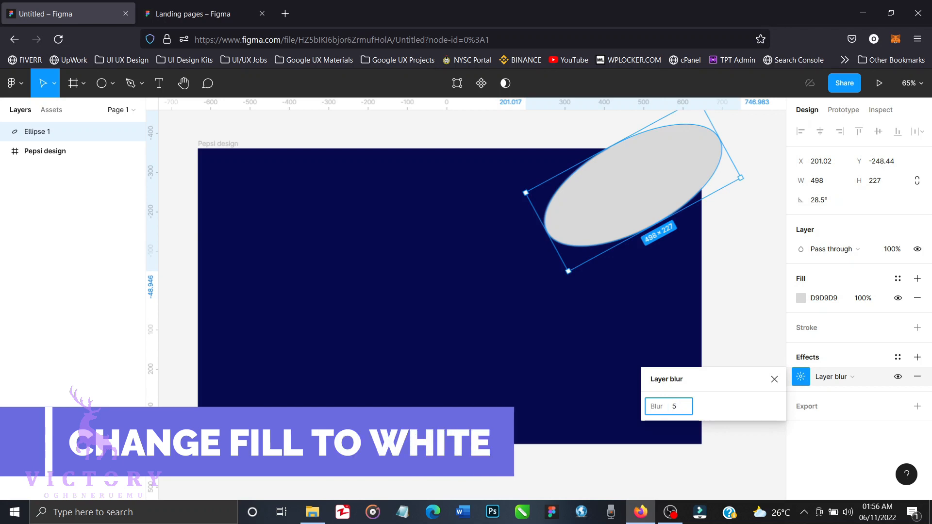
pyautogui.write('500')
pyautogui.press('Return')
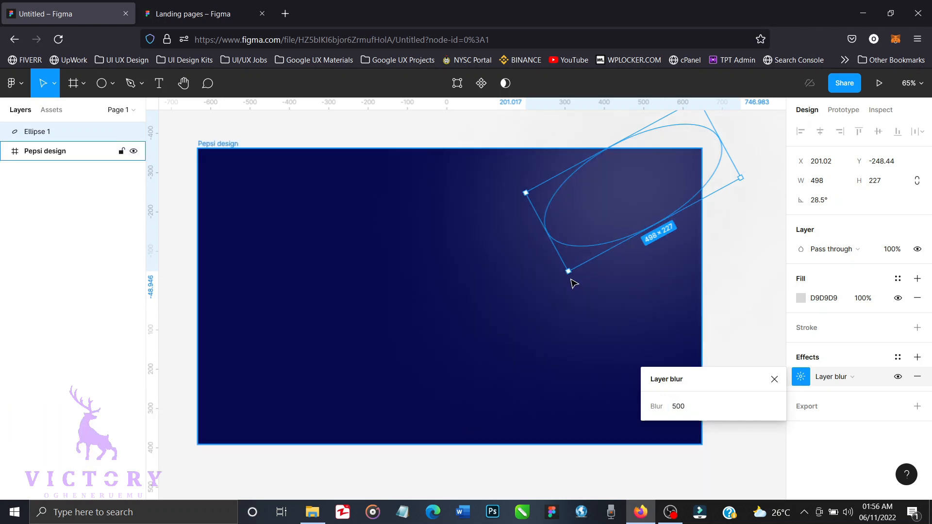
# Enlarge and reposition the blurred ellipse to about 880 × 283 so it glows from the frame's upper-right corner.
pyautogui.moveTo(567, 273); pyautogui.dragTo(539, 310)
pyautogui.moveTo(603, 221); pyautogui.dragTo(578, 256)
pyautogui.moveTo(538, 329); pyautogui.dragTo(442, 378)
pyautogui.moveTo(509, 294); pyautogui.dragTo(614, 219)
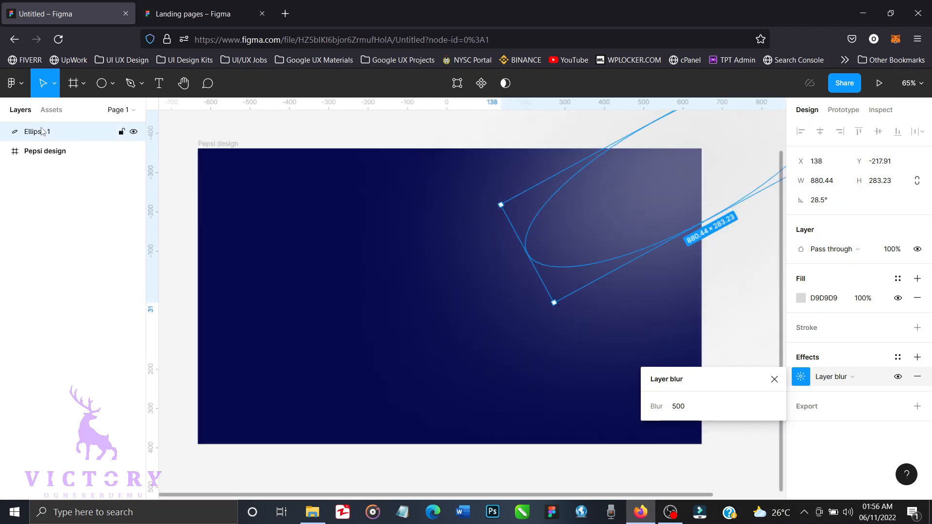
# Move the ellipse behind the Pepsi design frame and bring it forward again.
pyautogui.moveTo(42, 133); pyautogui.dragTo(47, 166)
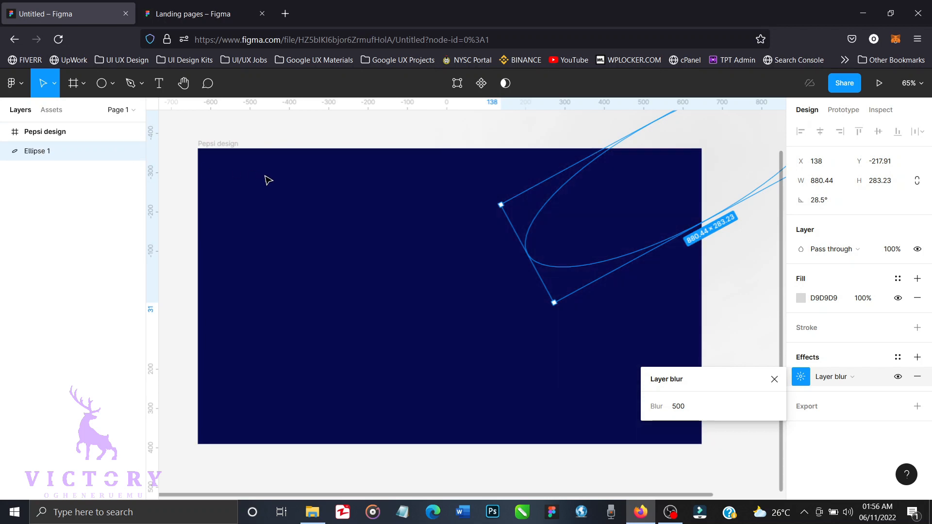
pyautogui.click(225, 151)
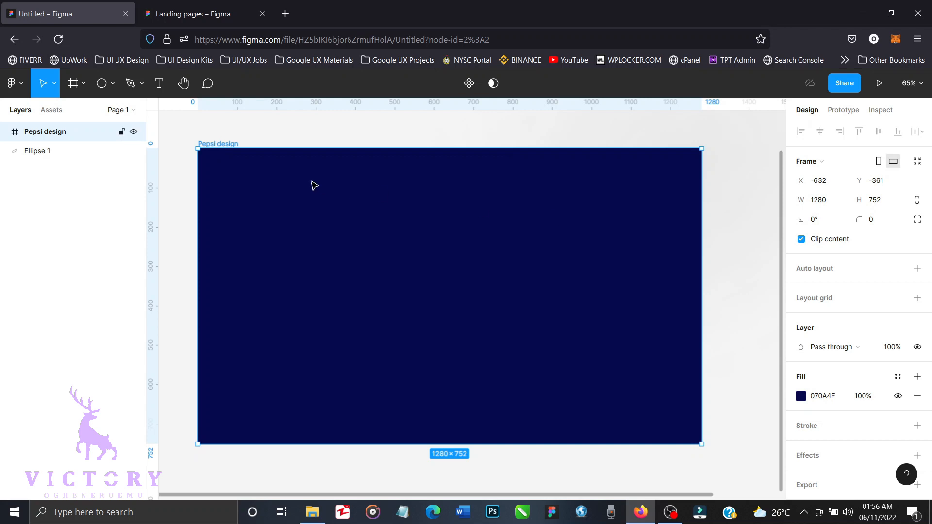
pyautogui.click(58, 152)
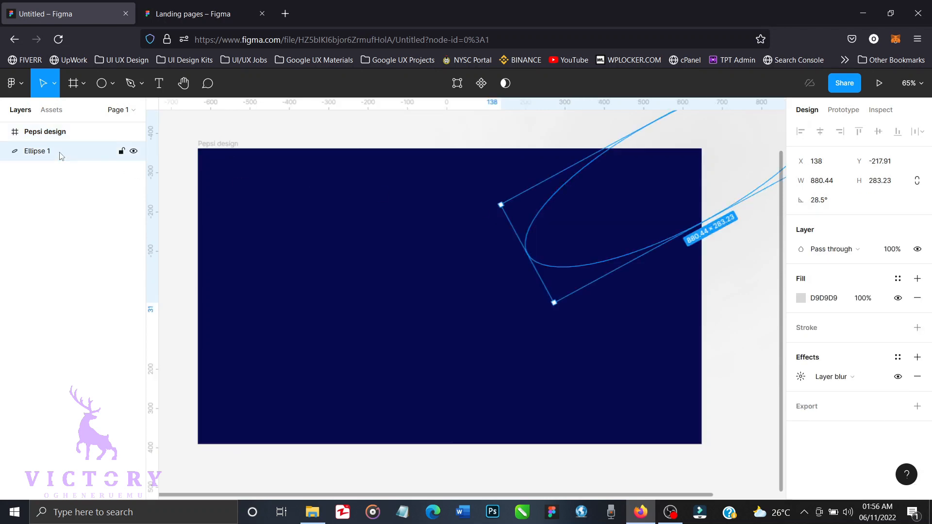
pyautogui.hotkey('ctrl', ']')
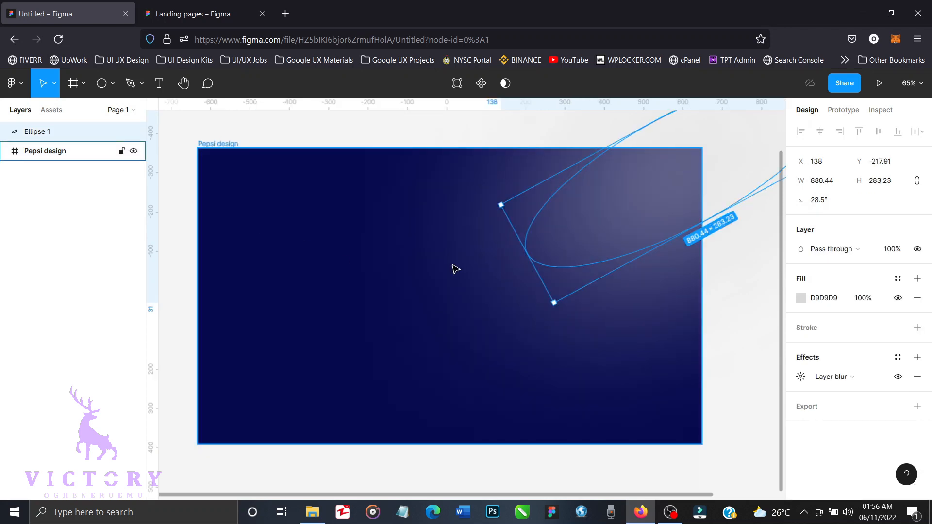
# Deselect the blurred ellipse and lock its layer.
pyautogui.click(739, 368)
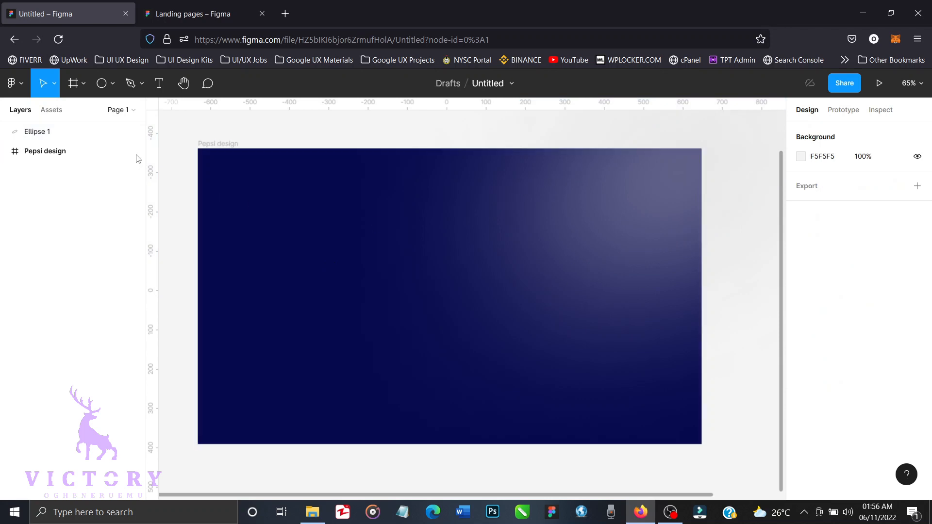
pyautogui.click(121, 132)
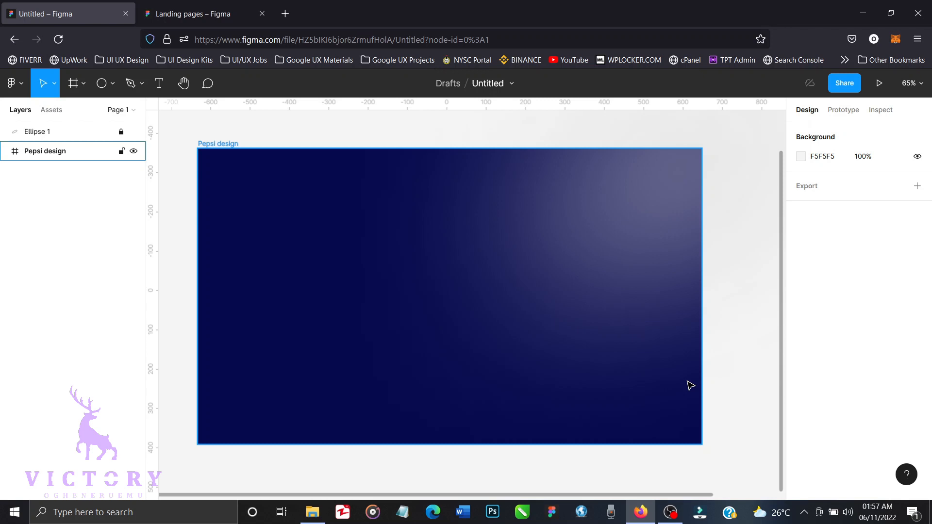
# Add the text "Pepsi Classic" in the upper-left area of the frame, at about X 115, Y 156.
pyautogui.click(161, 82)
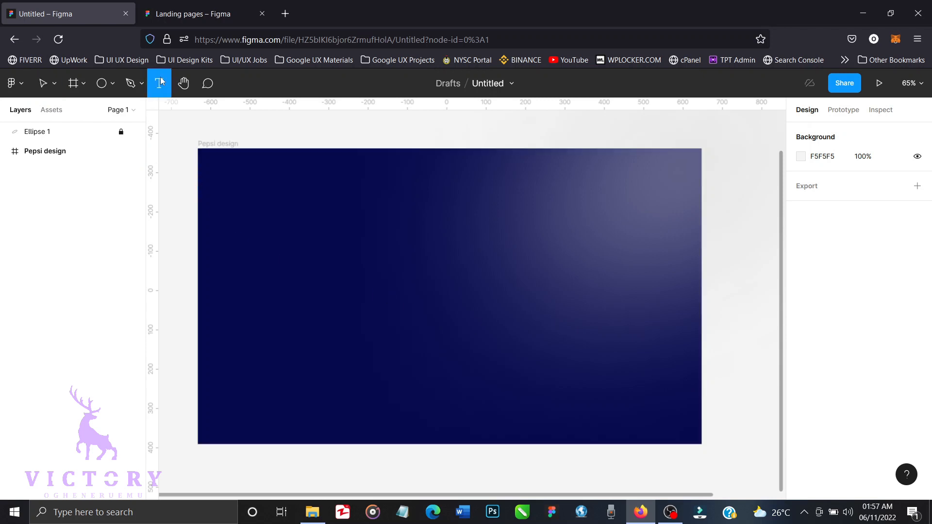
pyautogui.click(240, 207)
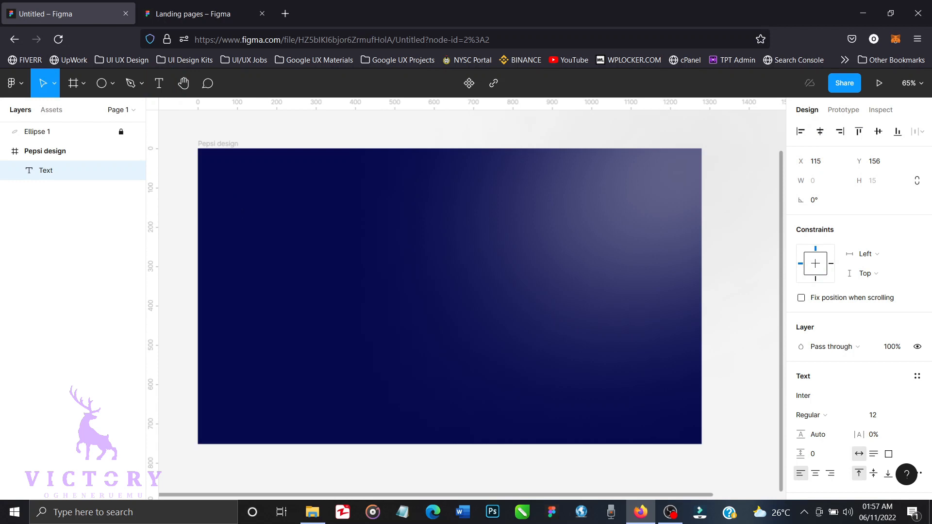
pyautogui.write('Pepsi Classic')
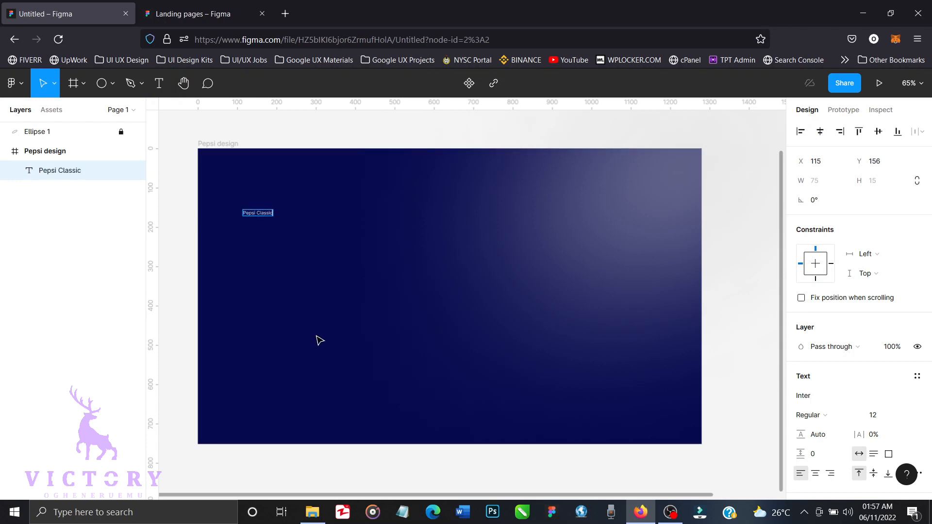
pyautogui.press('Escape')
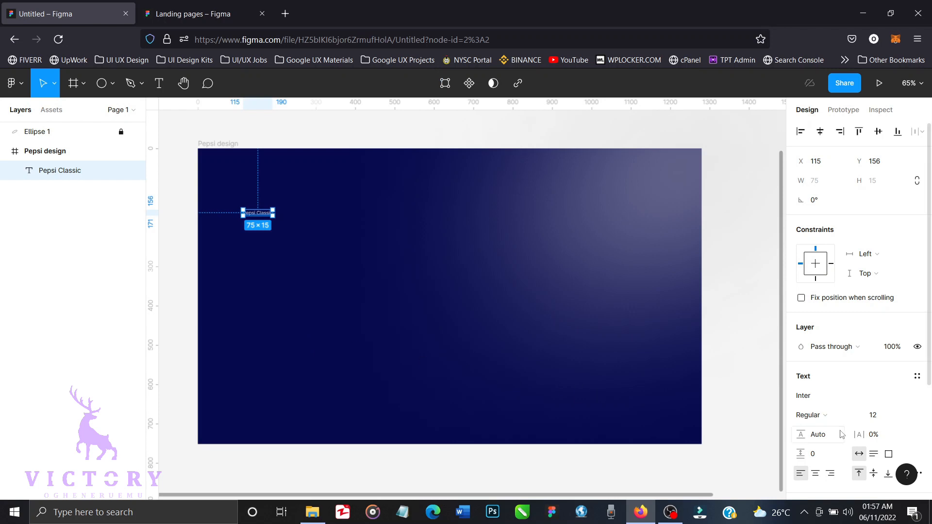
# Style the "Pepsi Classic" text in Rubik Medium at size 48 and move it to about X 129, Y 191.
pyautogui.click(904, 415)
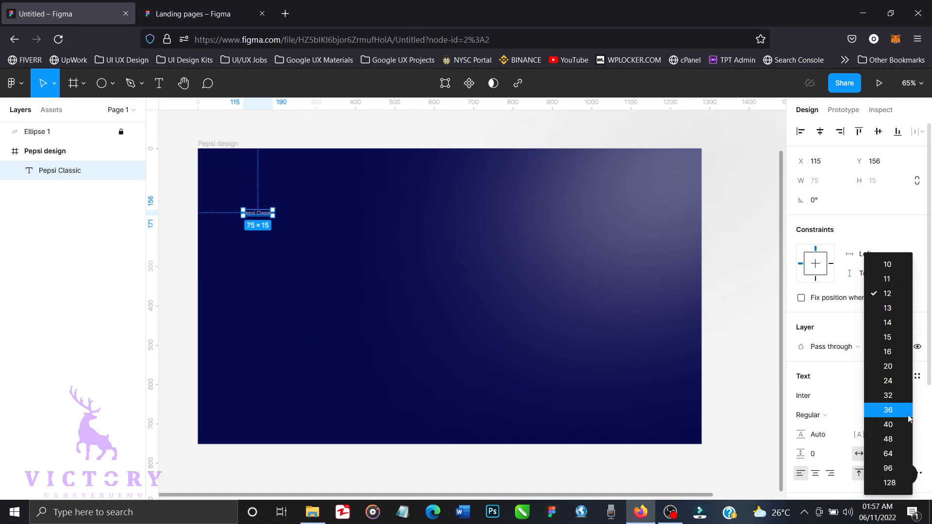
pyautogui.click(891, 438)
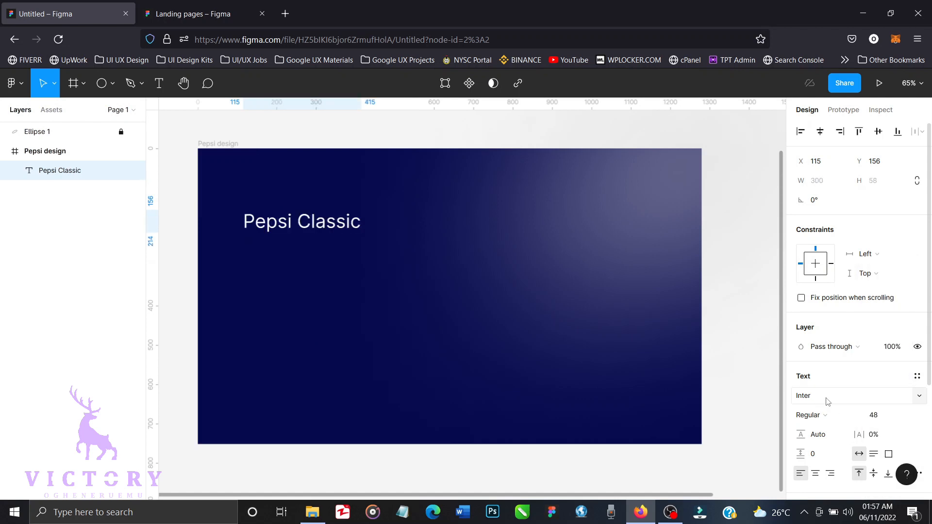
pyautogui.click(827, 400)
pyautogui.write('Rubik')
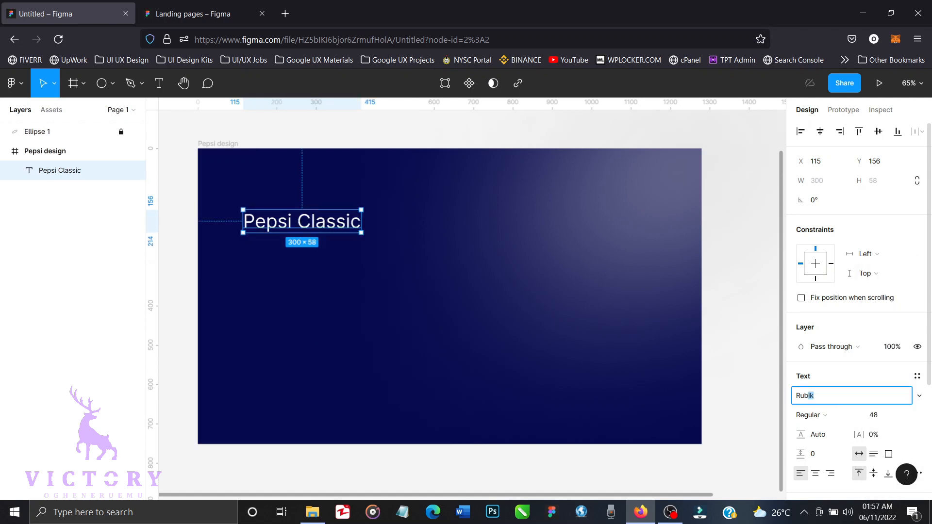
pyautogui.press('Return')
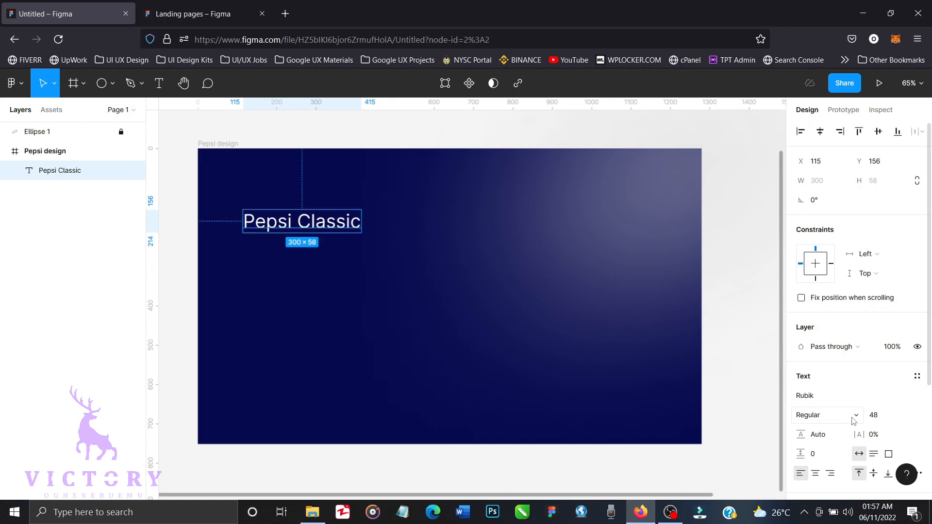
pyautogui.click(853, 421)
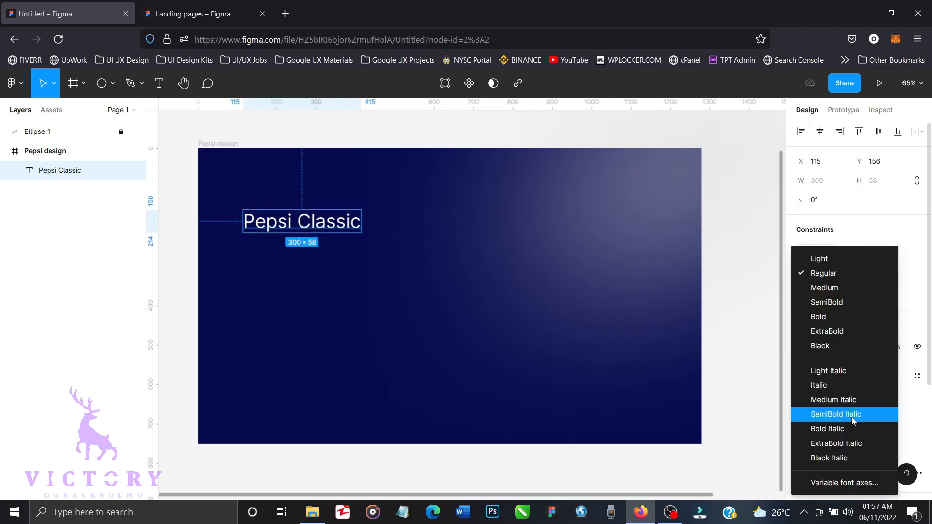
pyautogui.click(844, 288)
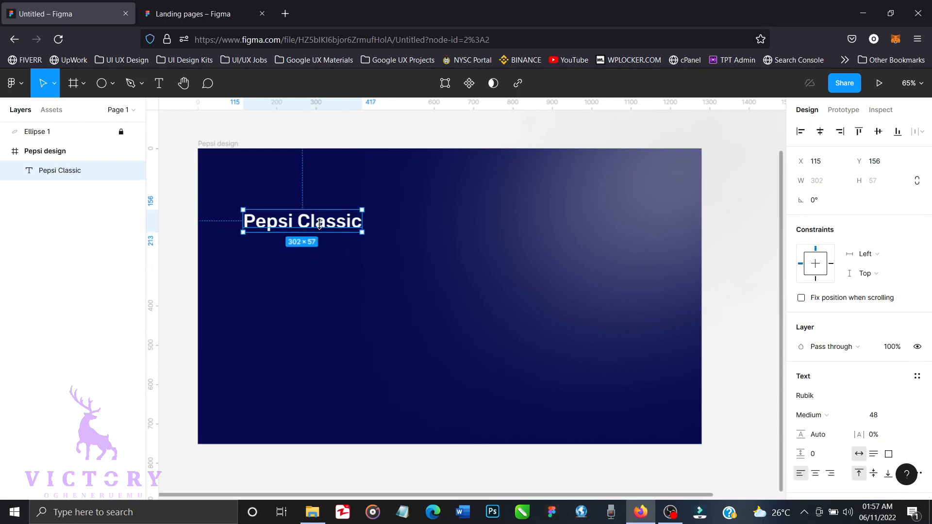
pyautogui.moveTo(324, 228)
pyautogui.mouseDown()
pyautogui.moveTo(325, 259)
pyautogui.moveTo(328, 238)
pyautogui.mouseUp()
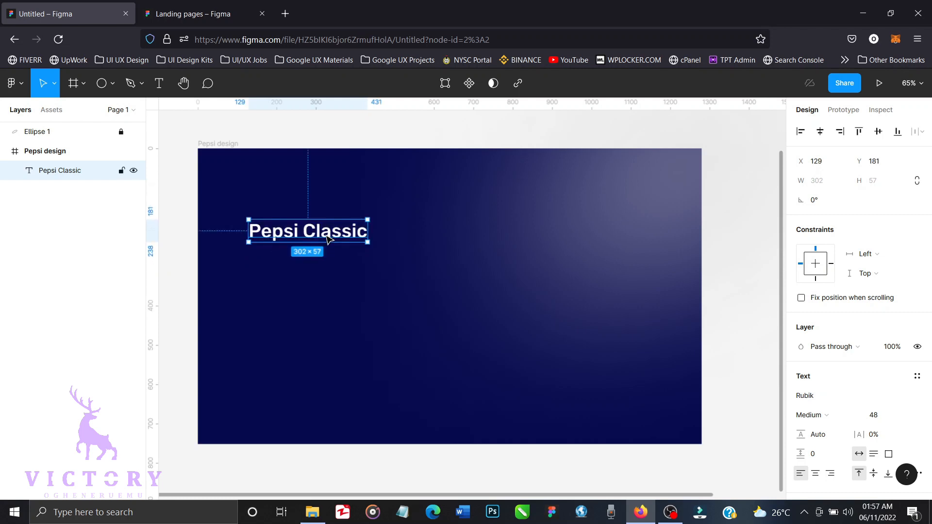
pyautogui.hotkey('shift', 'Down')
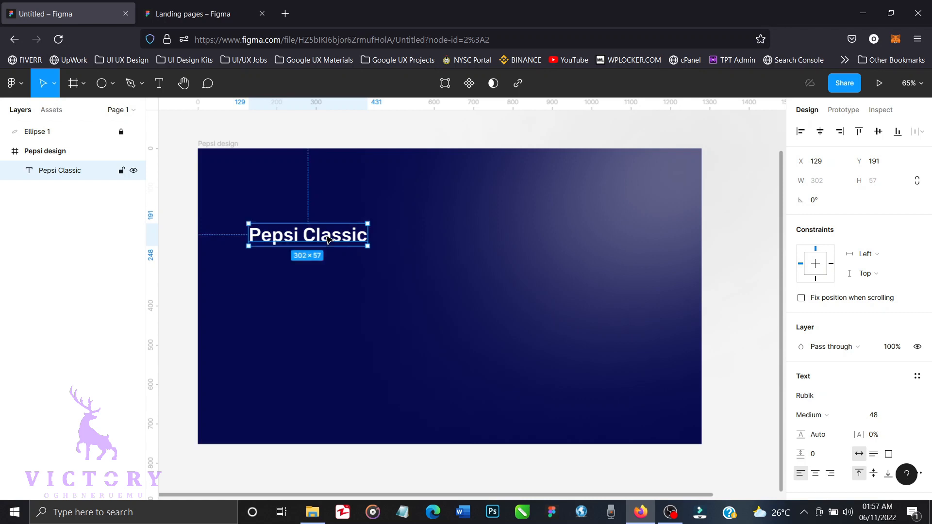
# Duplicate the "Pepsi Classic" heading to about X 106, Y 293 and replace the copy's text with "Carbonated Water, High Fructose, Corn Syrup, Caramel".
pyautogui.hotkey('ctrl', 'd')
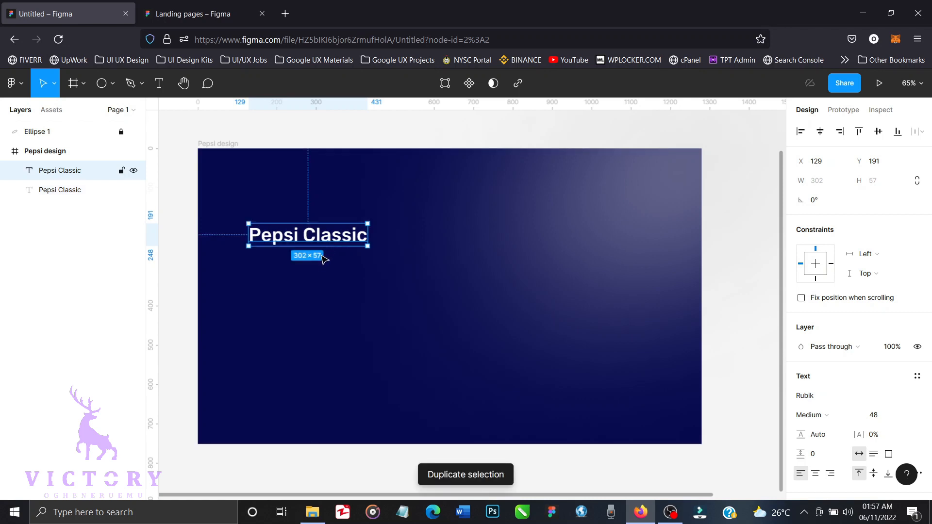
pyautogui.moveTo(326, 243); pyautogui.dragTo(321, 278)
pyautogui.doubleClick(321, 277)
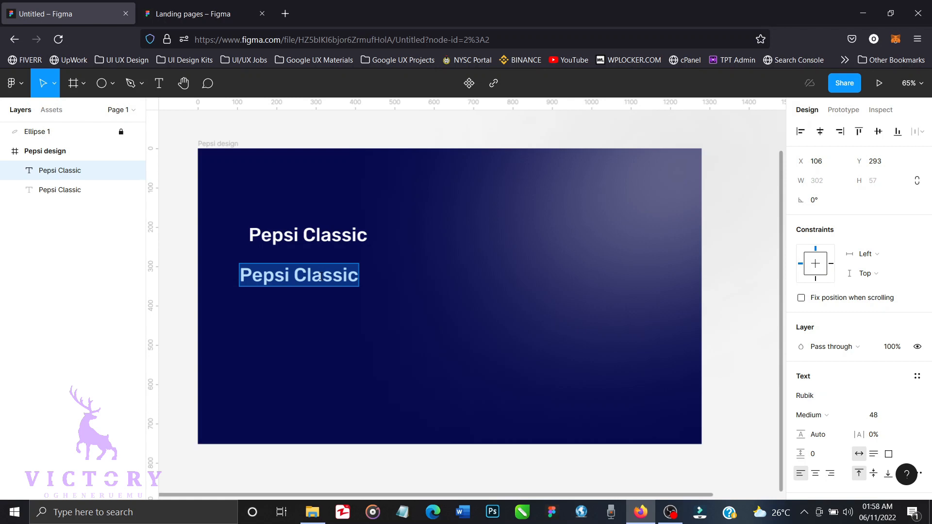
pyautogui.write('Car')
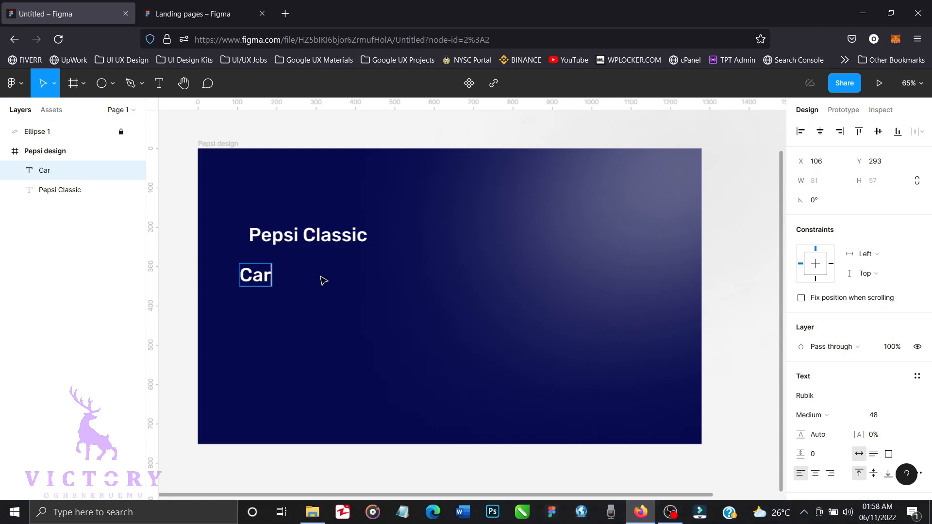
pyautogui.write('bona')
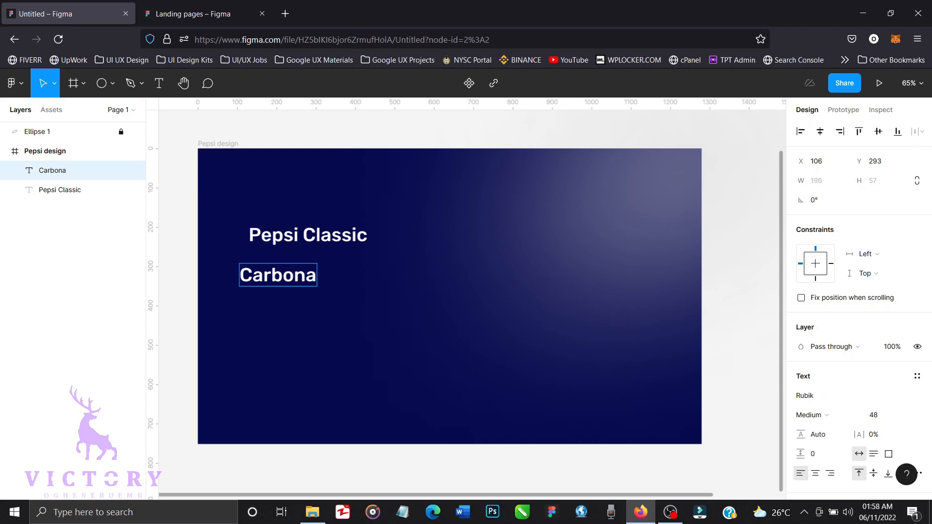
pyautogui.write('ted Water')
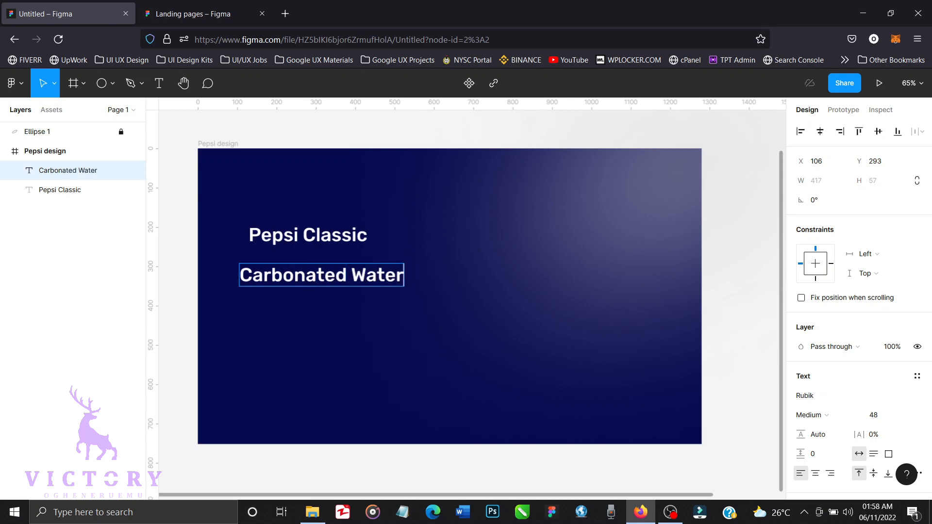
pyautogui.write(', High F')
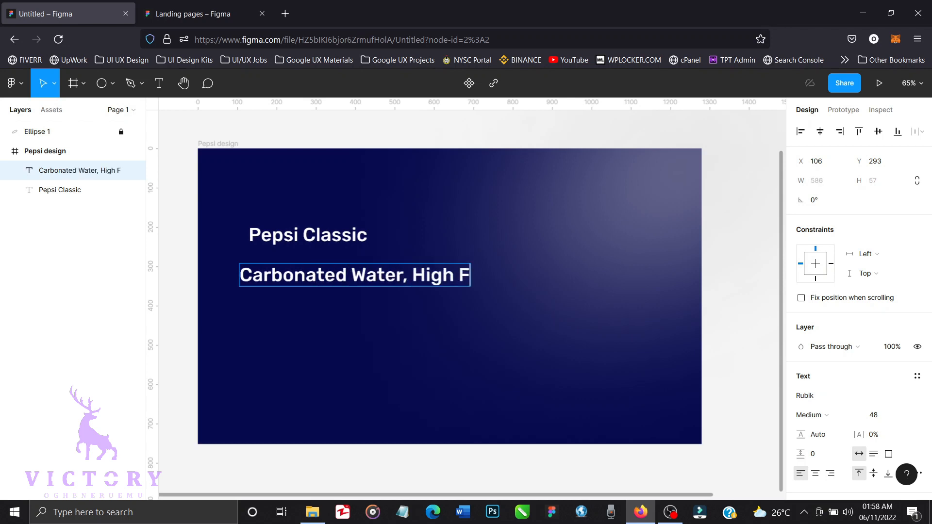
pyautogui.write('ructose, Cor')
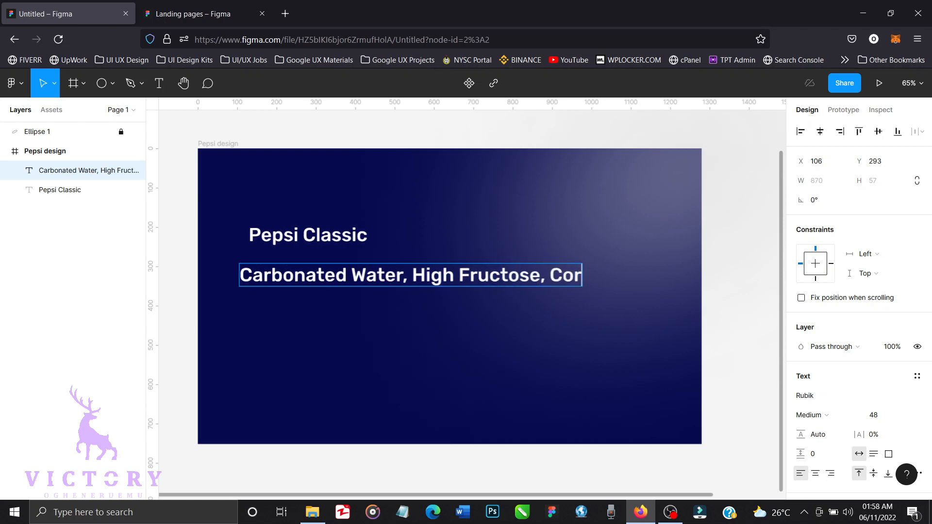
pyautogui.write('n Sy')
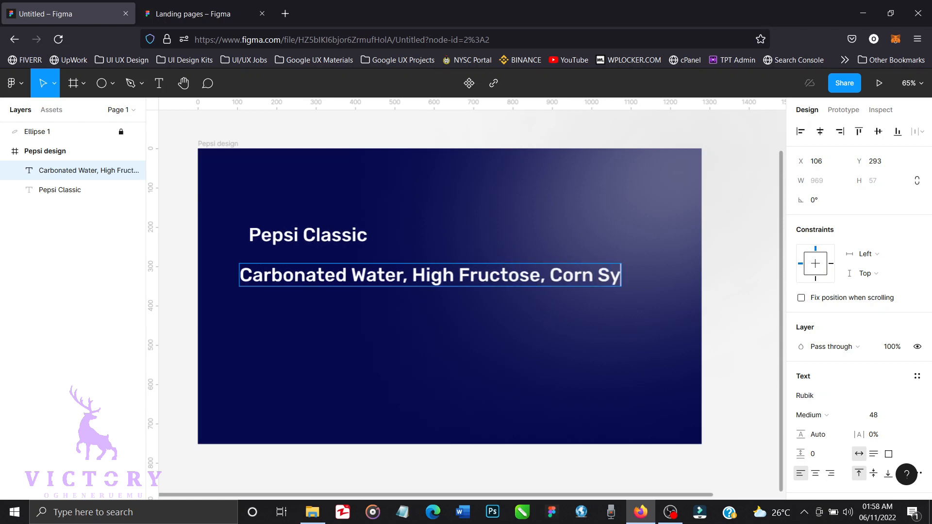
pyautogui.write('rup, Cara')
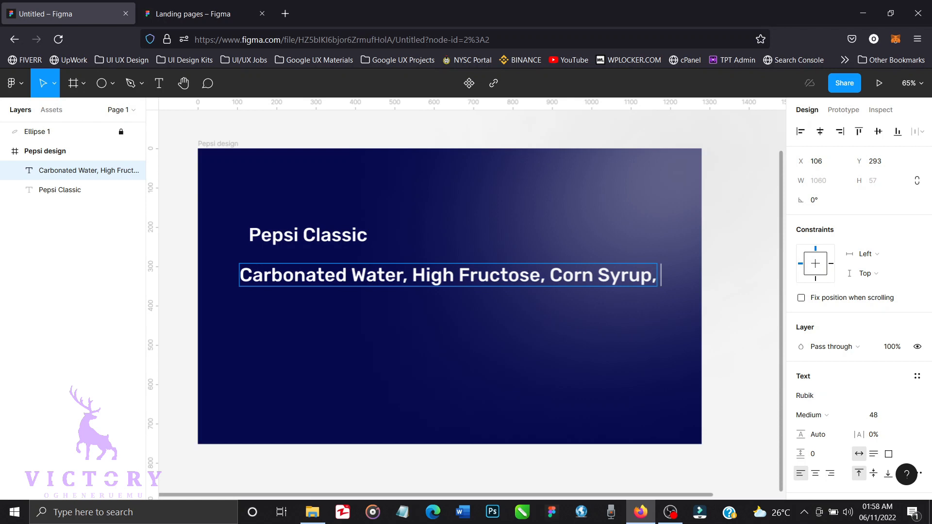
pyautogui.write('mel')
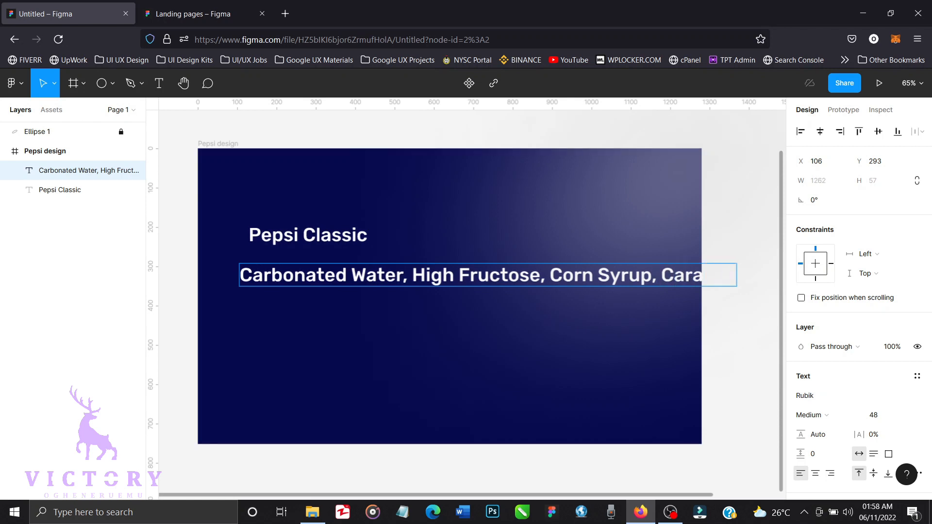
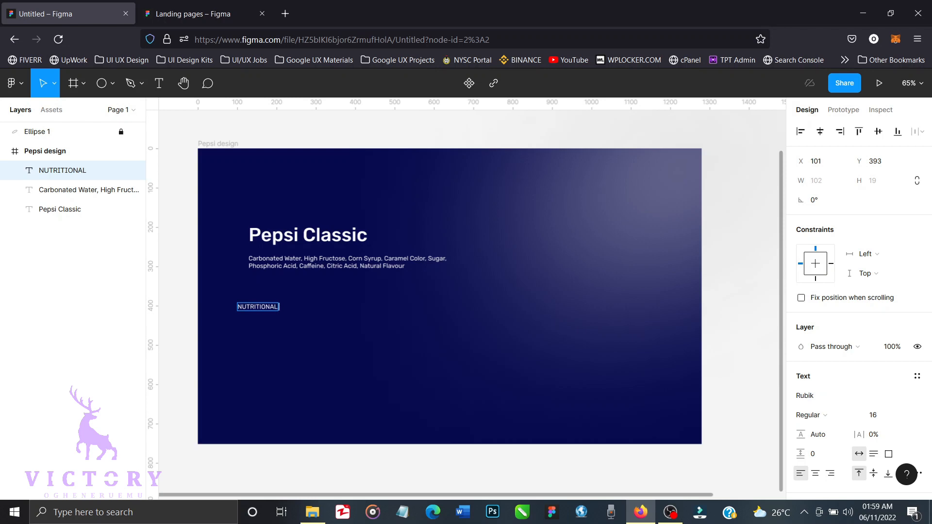
# Complete the small text below the ingredients as "NUTRITIONAL FACTS" and set its font weight to Medium.
pyautogui.write('FACTS')
pyautogui.press('Escape')
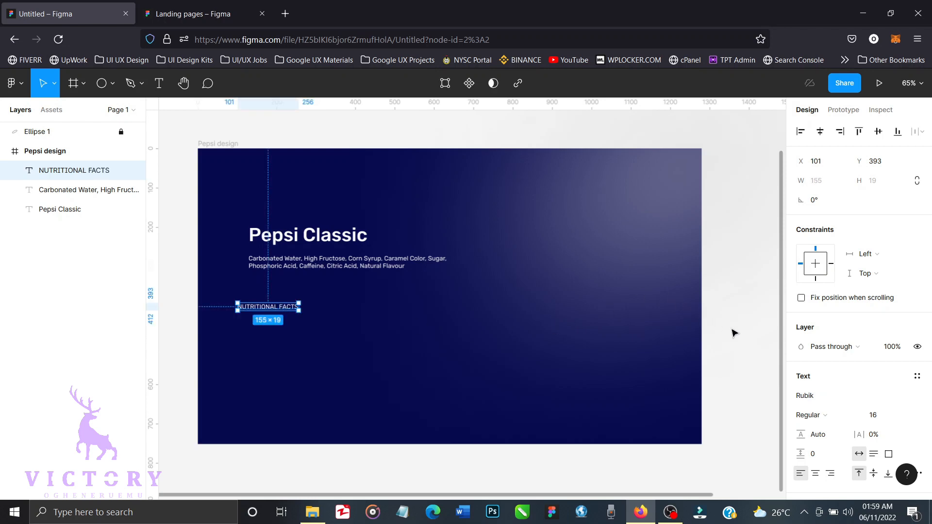
pyautogui.click(839, 419)
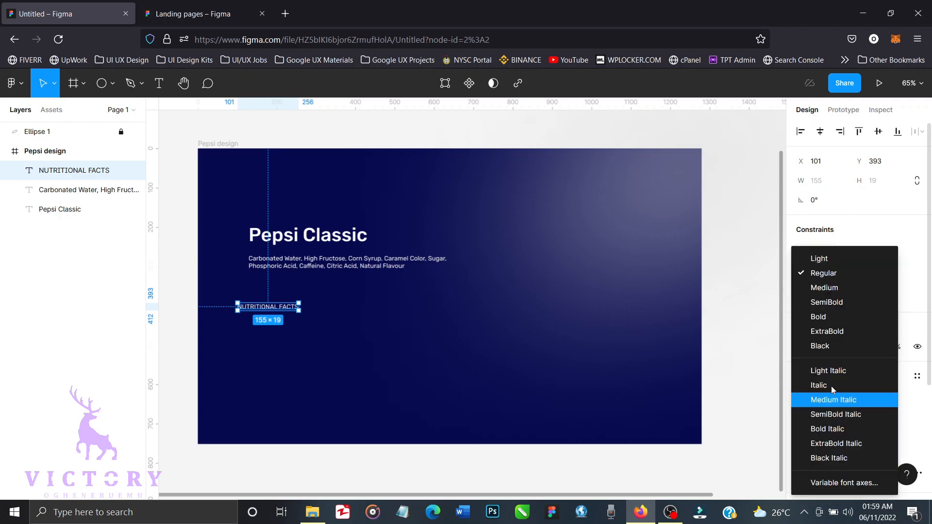
pyautogui.click(836, 289)
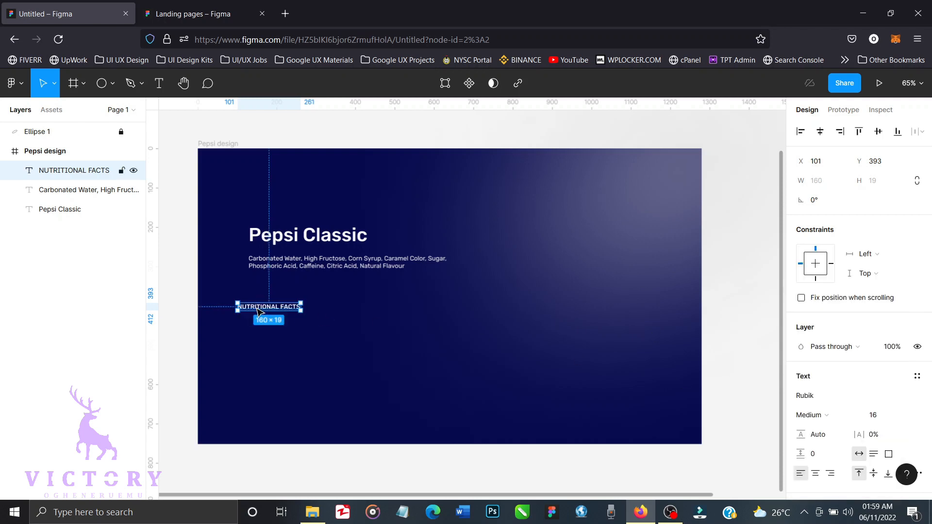
# Align the "NUTRITIONAL FACTS" label with the left edge of the texts above, at about X 129, Y 357, and deselect it.
pyautogui.moveTo(263, 314); pyautogui.dragTo(268, 306)
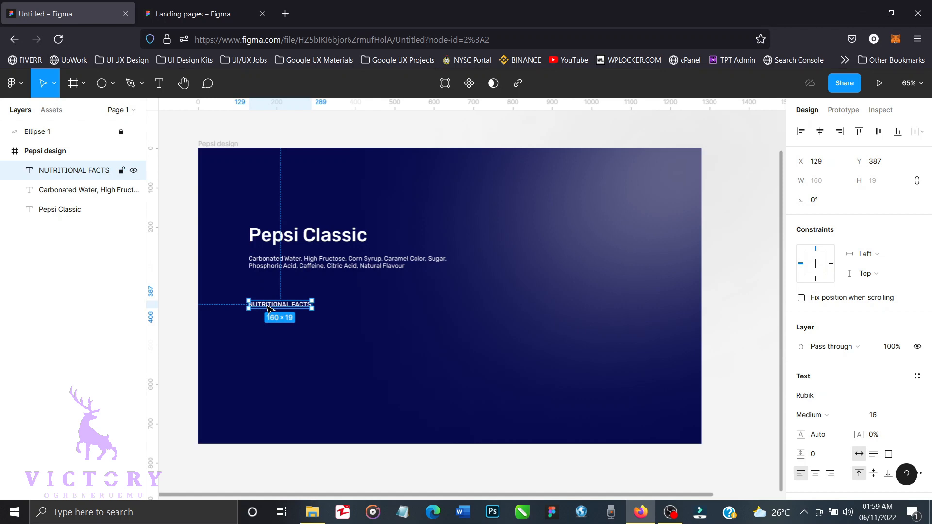
pyautogui.hotkey('shift', 'Up')
pyautogui.hotkey('shift', 'Up')
pyautogui.hotkey('shift', 'Up')
pyautogui.hotkey('shift', 'Up')
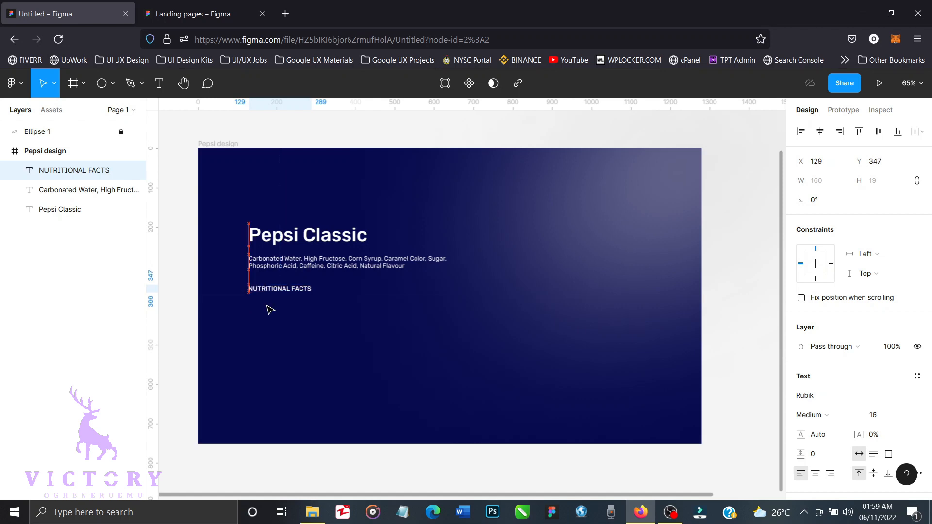
pyautogui.hotkey('shift', 'Down')
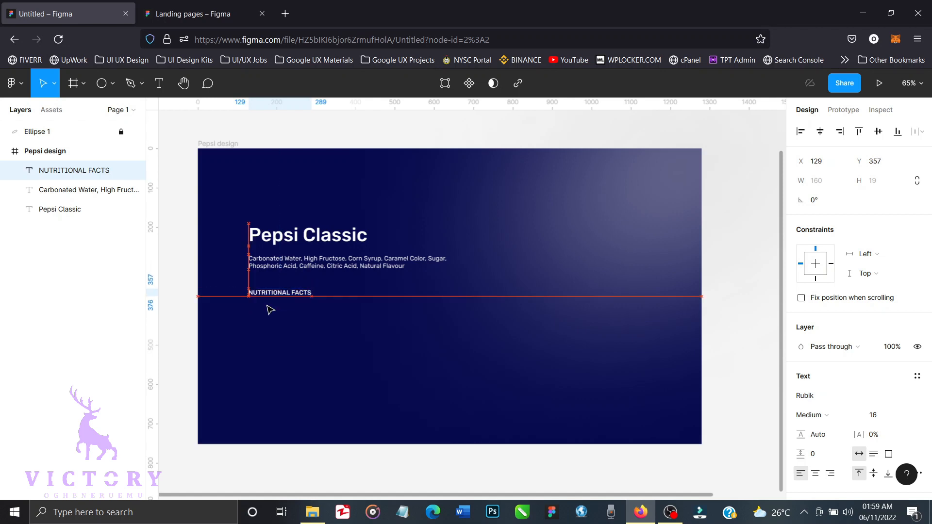
pyautogui.click(434, 138)
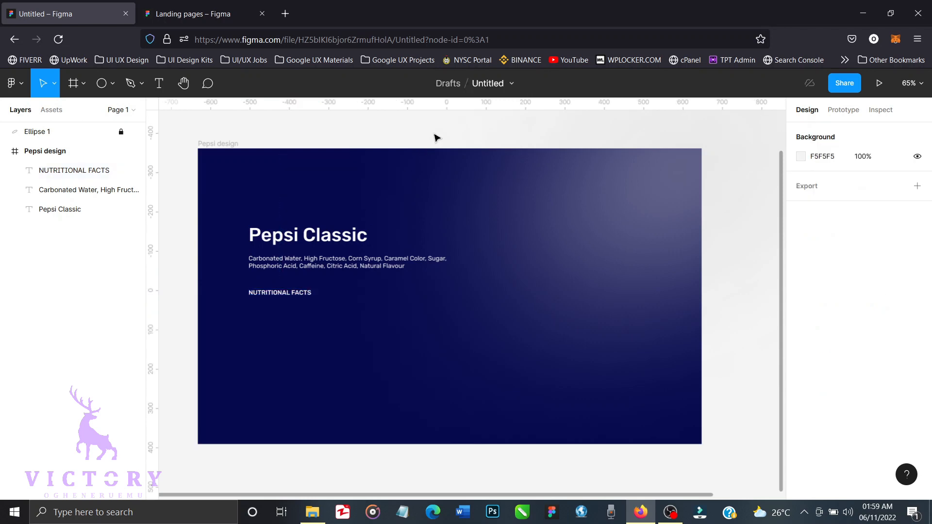
# Duplicate the ingredients paragraph and place the copy below the "NUTRITIONAL FACTS" label, at about X 161, Y 507.
pyautogui.click(337, 267)
pyautogui.hotkey('ctrl', 'd')
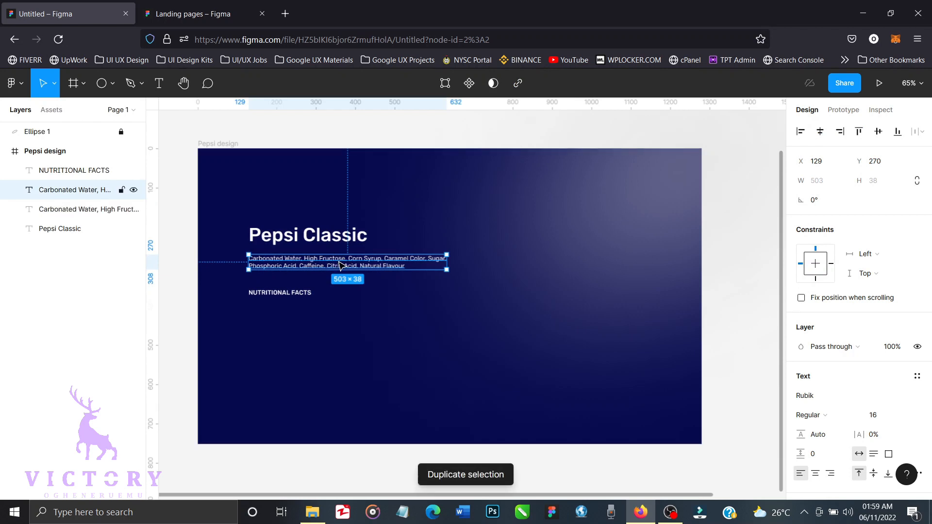
pyautogui.moveTo(335, 265); pyautogui.dragTo(353, 359)
# Replace the copy's text with "Rich in energy, our drinks will revitalize your body and get you ready for the day's activities" and set it to Light.
pyautogui.doubleClick(353, 359)
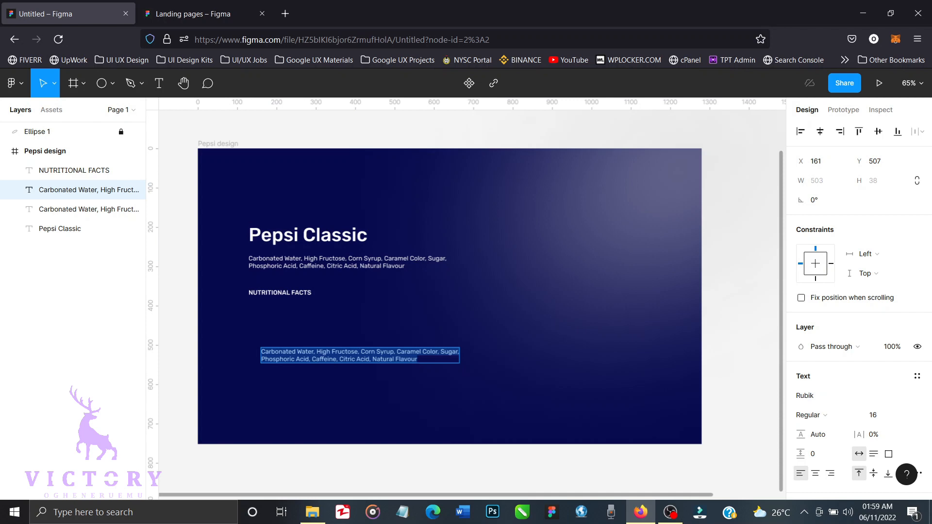
pyautogui.write('Rich in ener')
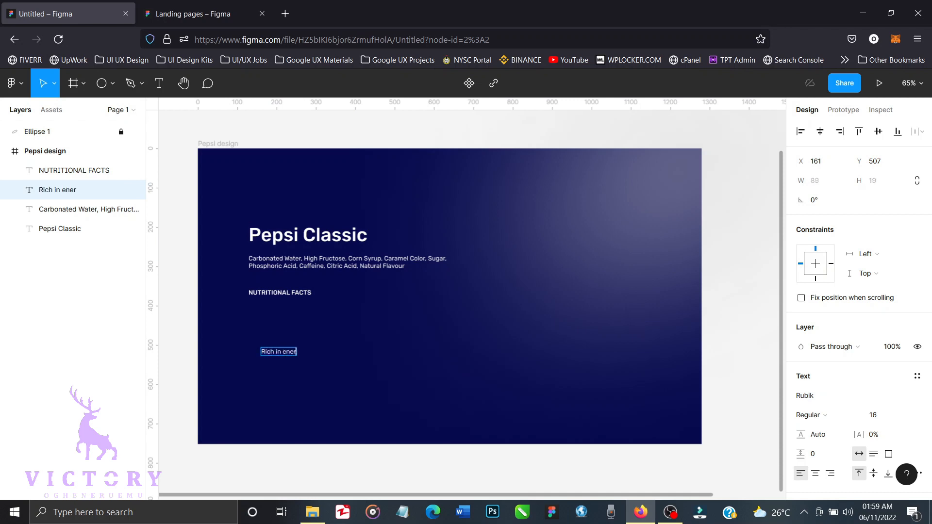
pyautogui.write('gy, our drinks will re')
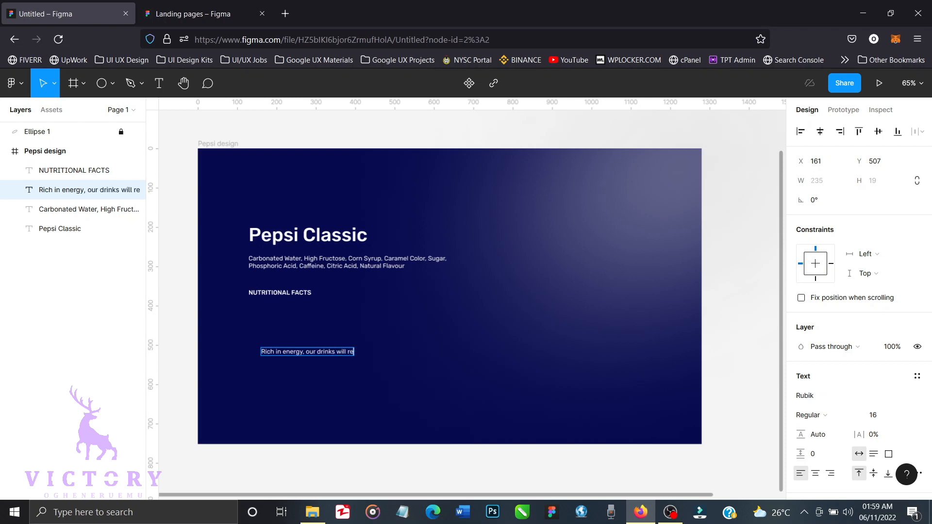
pyautogui.write('vitalize your body and')
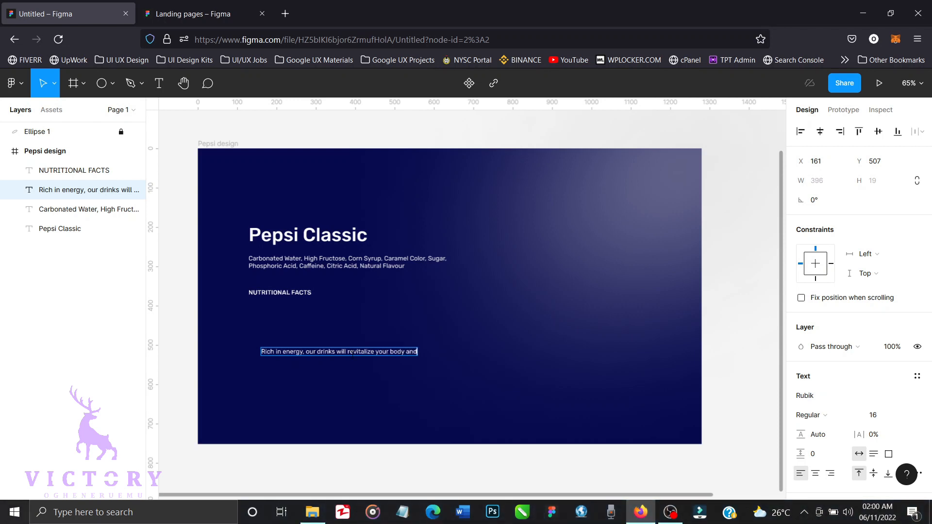
pyautogui.write(" get you ready for the day's activities")
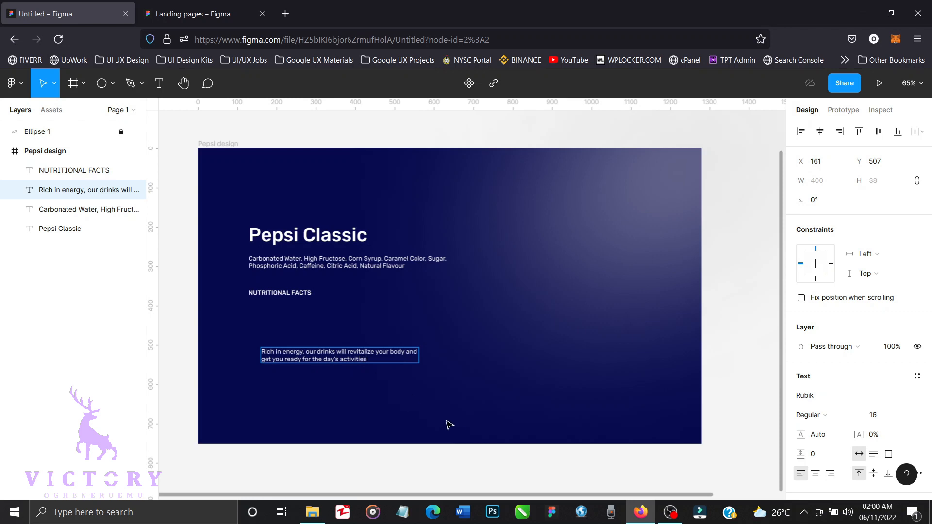
pyautogui.press('Escape')
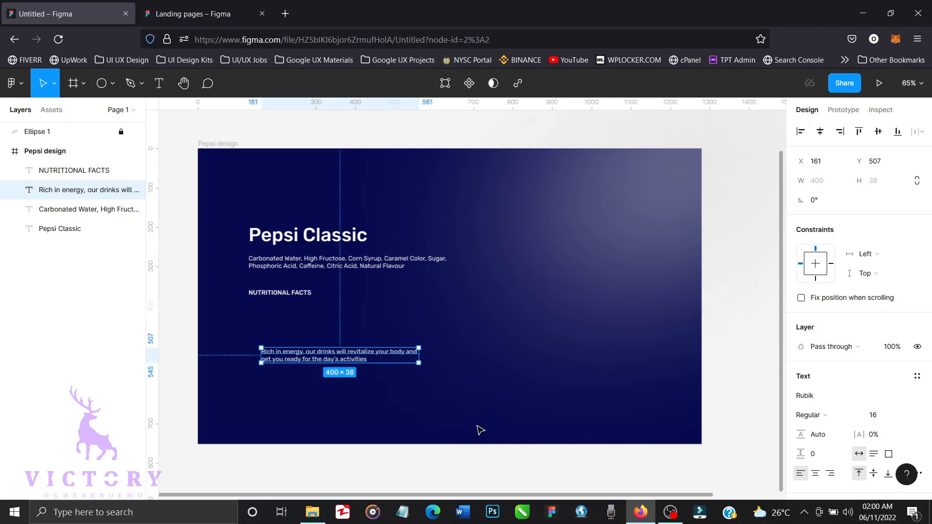
pyautogui.click(819, 419)
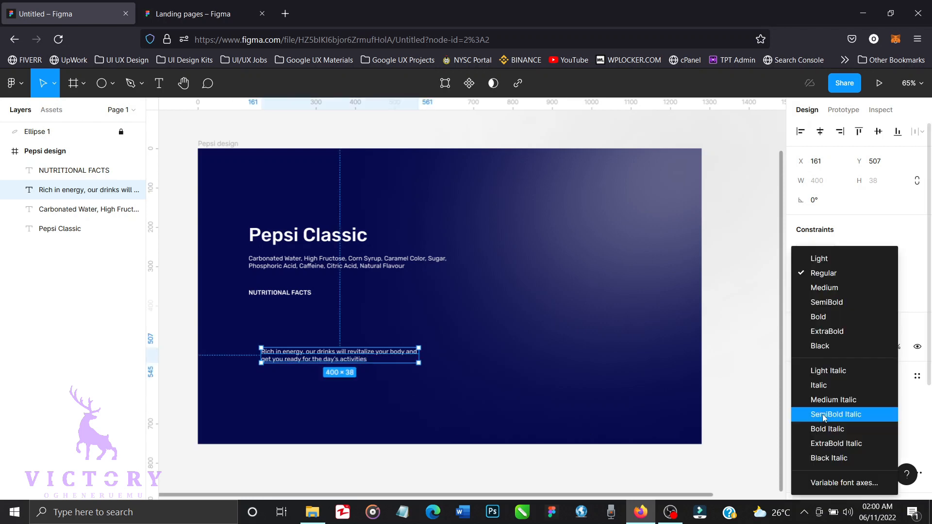
pyautogui.click(836, 262)
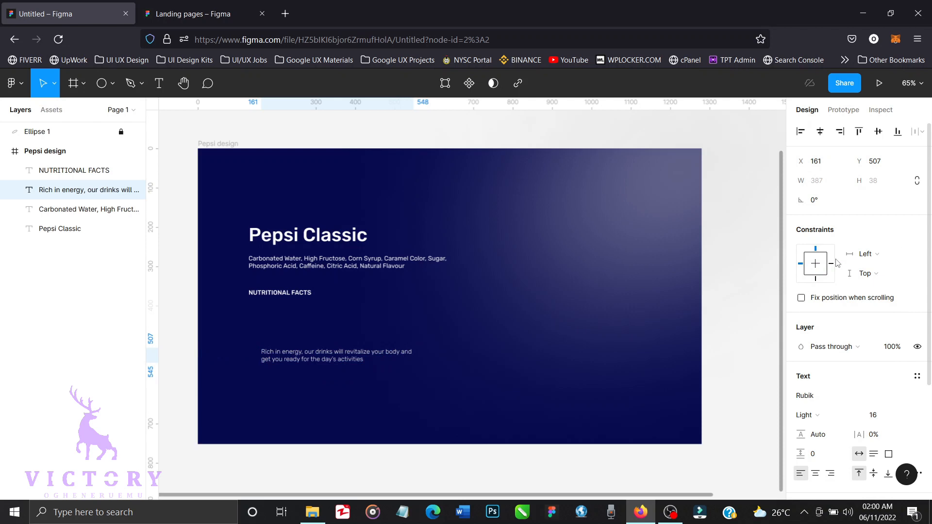
# Set the "Rich in energy" paragraph's font size to 14 and align it with the left edge of the texts above, at about X 129.
pyautogui.click(905, 416)
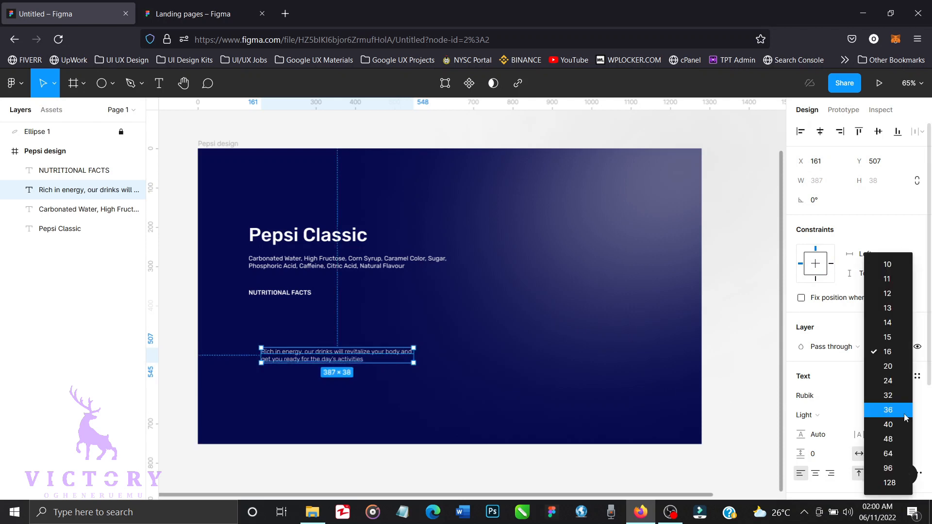
pyautogui.click(893, 321)
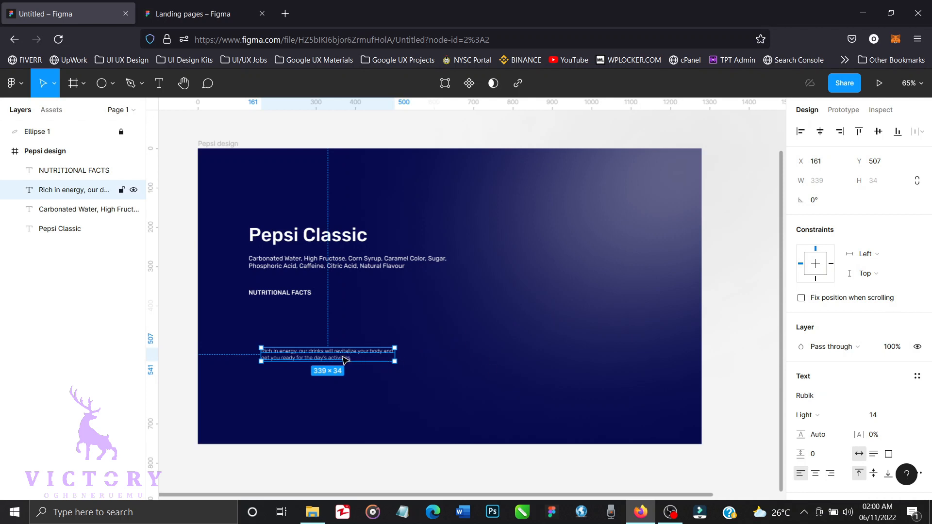
pyautogui.moveTo(343, 359); pyautogui.dragTo(330, 360)
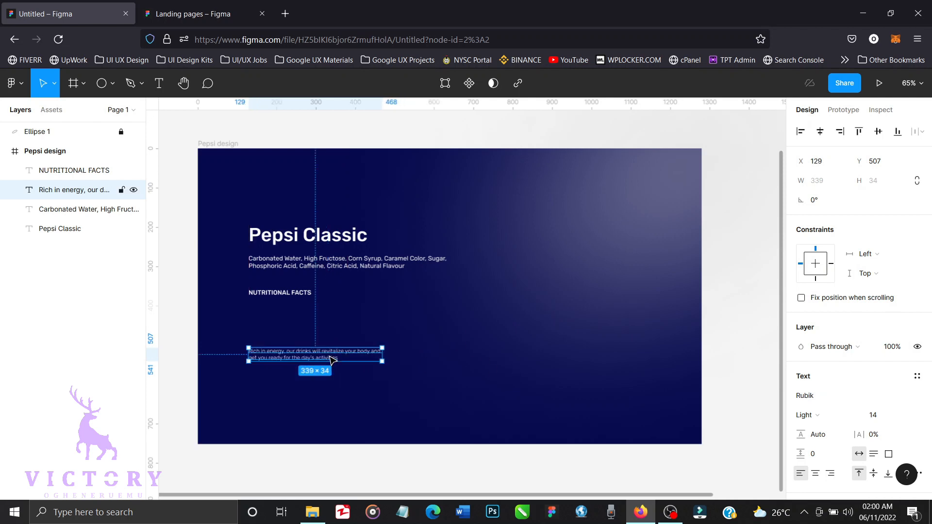
pyautogui.click(722, 357)
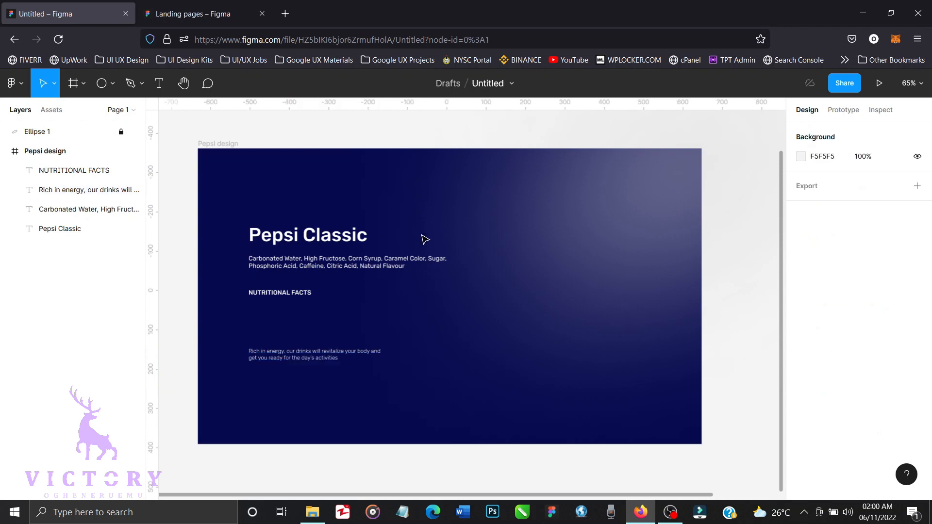
# Add a "PRODUCTS" text between the nutritional facts label and the lower paragraph, at about X 482, Y 429, and wrap it in auto layout.
pyautogui.click(162, 91)
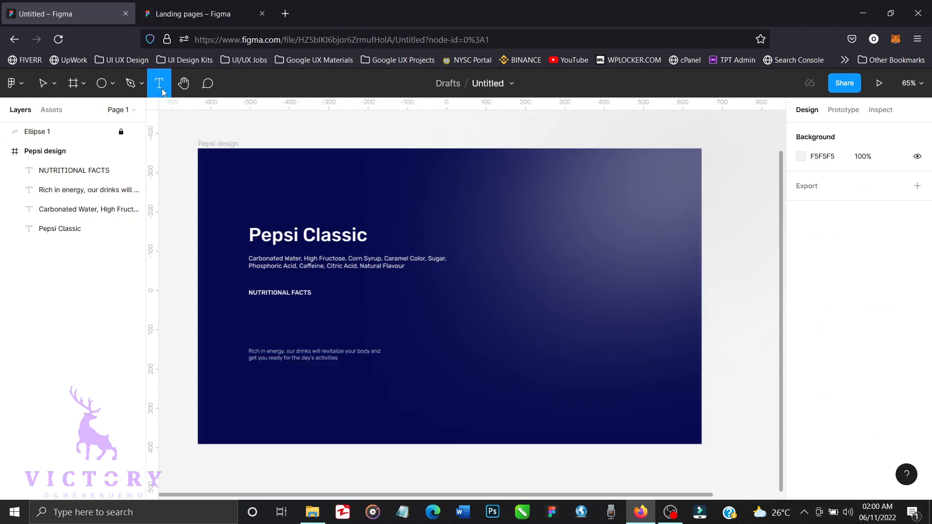
pyautogui.click(385, 315)
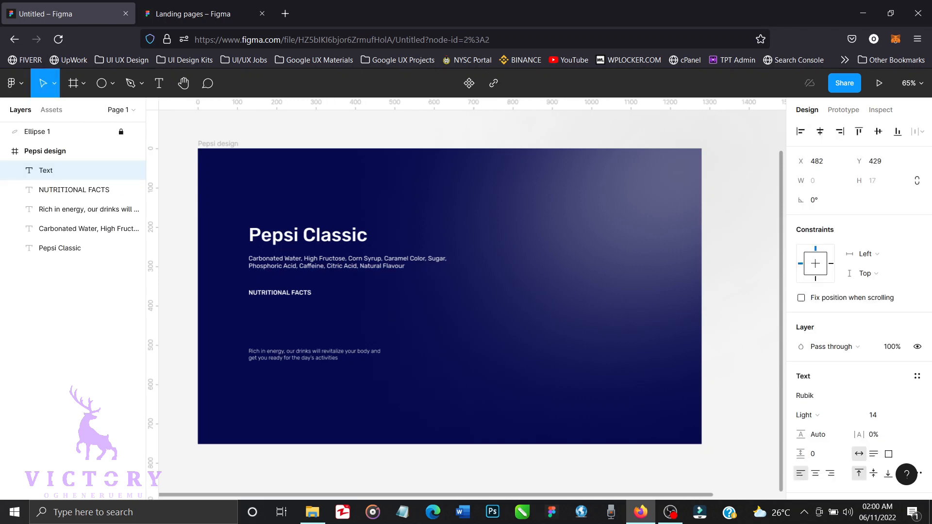
pyautogui.write('PRODUCTS')
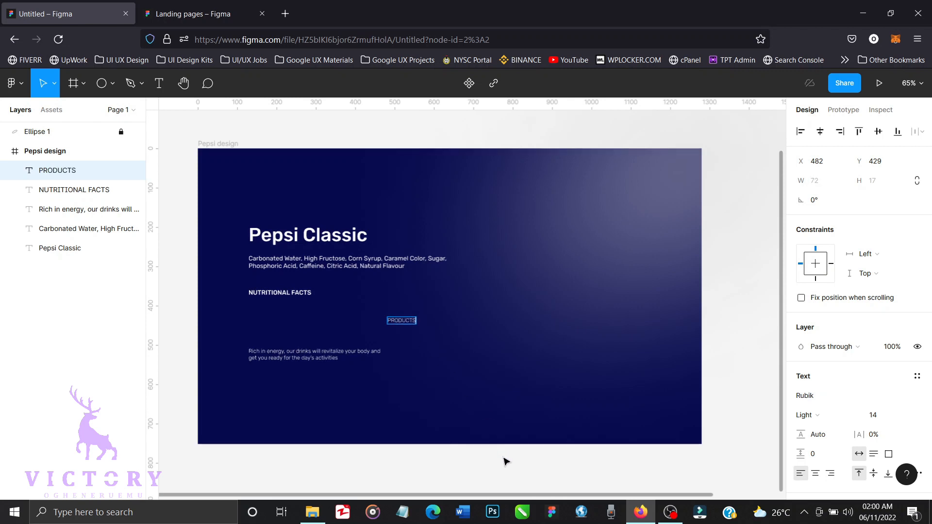
pyautogui.press('Escape')
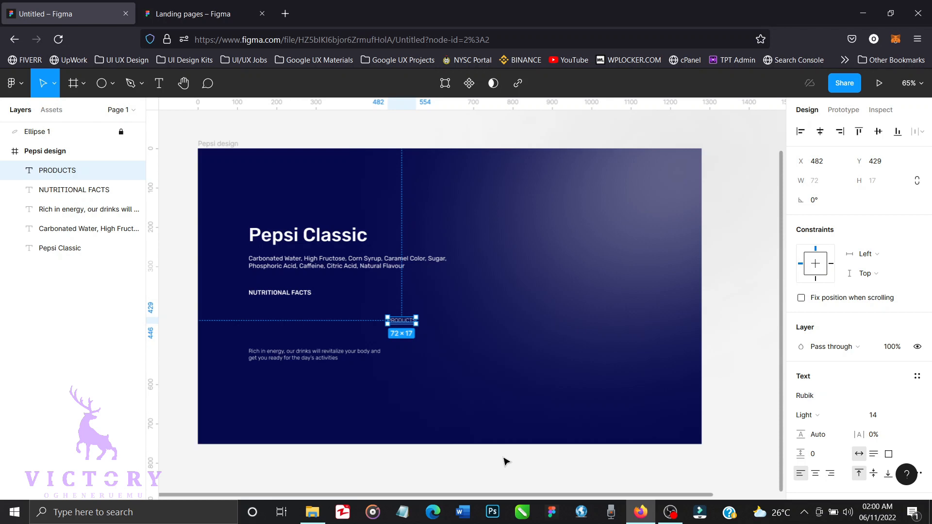
pyautogui.hotkey('shift', 'a')
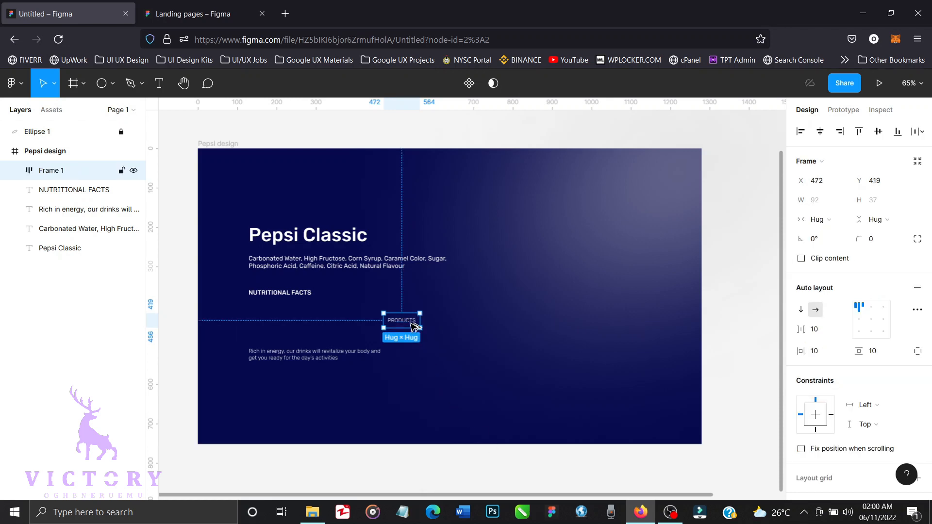
# Duplicate the "PRODUCTS" frame directly to its right and combine both frames in a horizontal auto layout.
pyautogui.moveTo(414, 324); pyautogui.dragTo(447, 327)
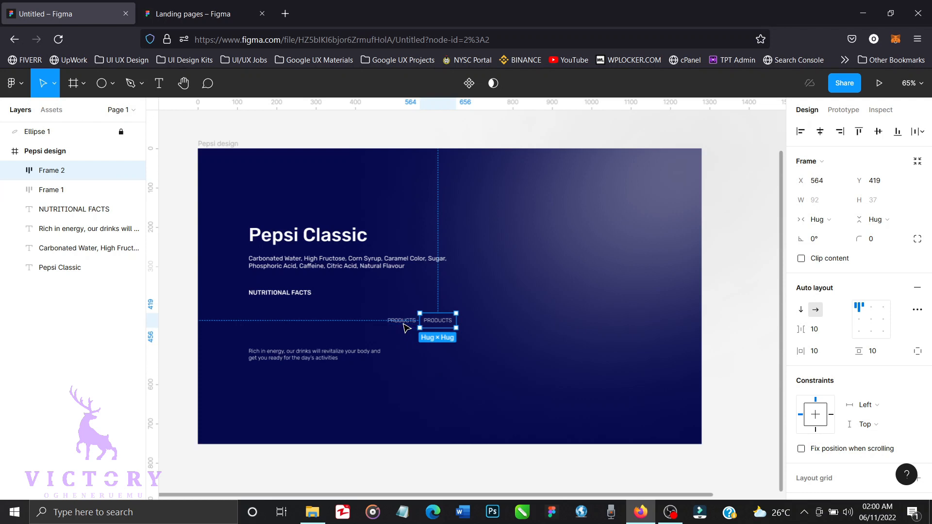
pyautogui.keyDown('shift'); pyautogui.click(404, 324); pyautogui.keyUp('shift')
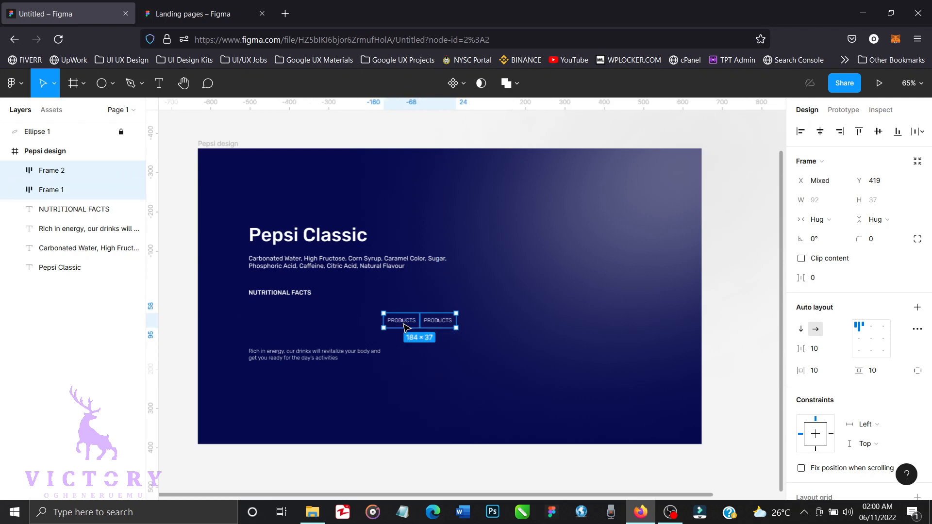
pyautogui.hotkey('shift', 'a')
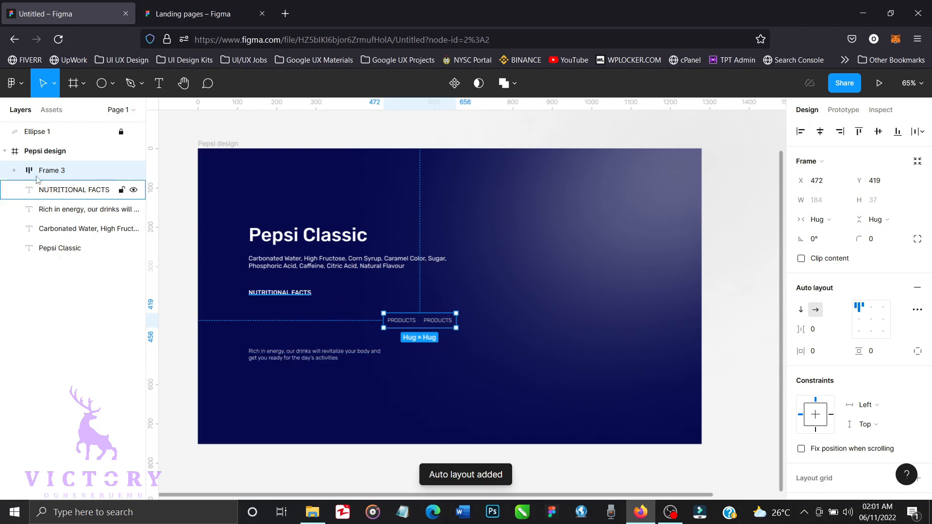
# Duplicate the second "PRODUCTS" frame inside the auto layout until the row holds six items.
pyautogui.click(15, 171)
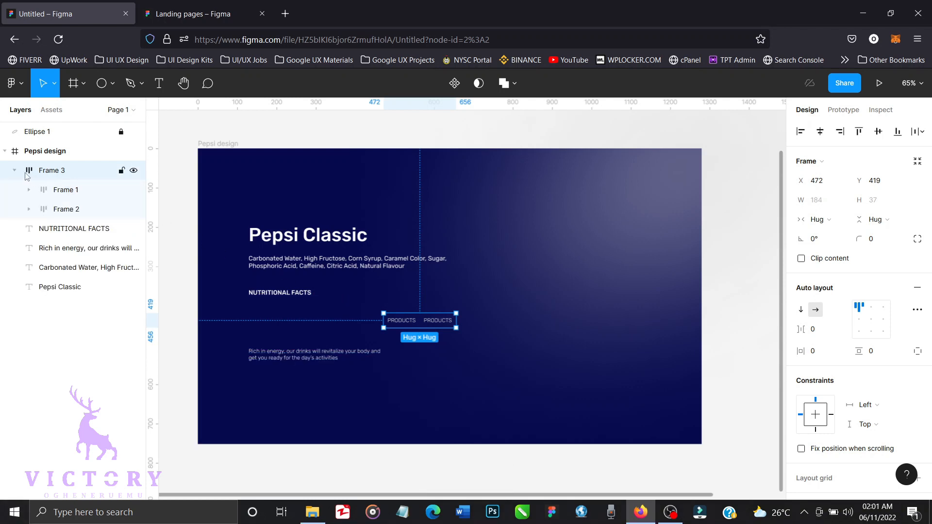
pyautogui.click(71, 210)
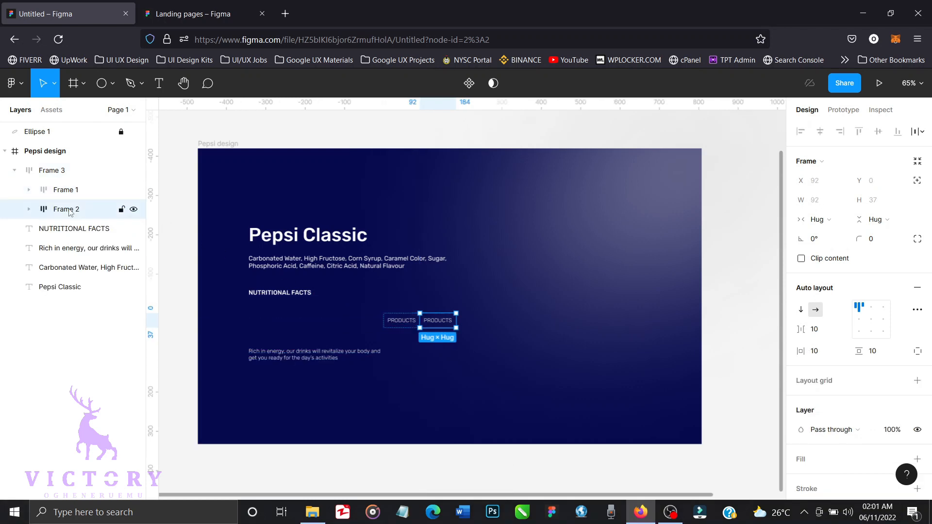
pyautogui.hotkey('ctrl', 'd')
pyautogui.hotkey('ctrl', 'd')
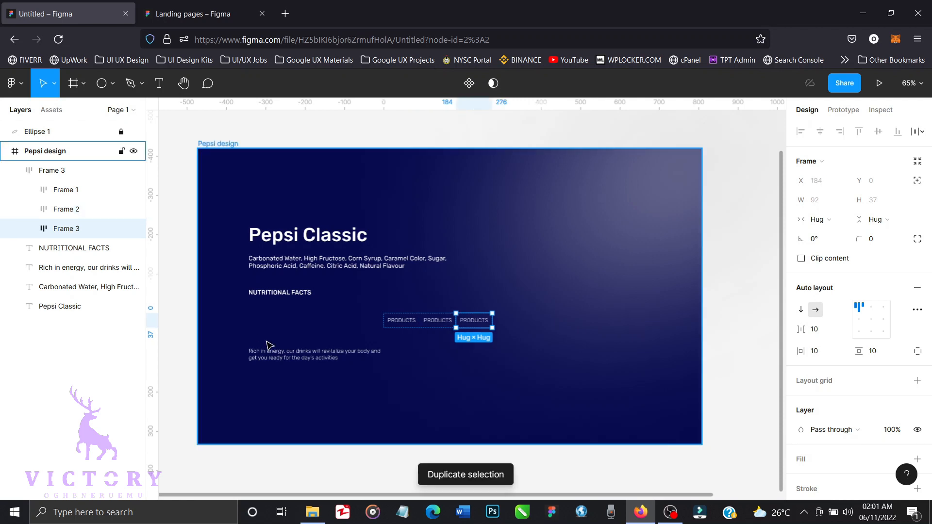
pyautogui.hotkey('ctrl', 'd')
pyautogui.hotkey('ctrl', 'd')
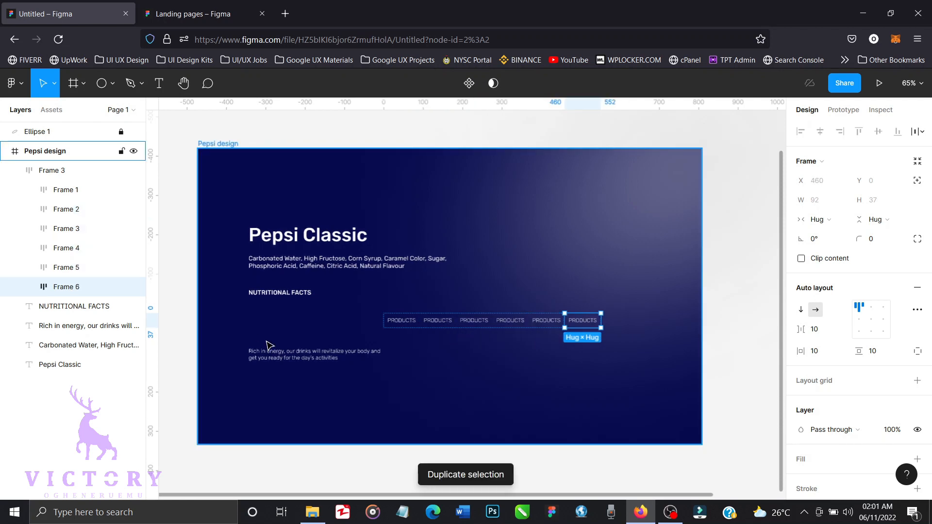
# Change the text of the second menu item to "WHAT'S NEW" and the third to "NEWSLETTER".
pyautogui.doubleClick(433, 329)
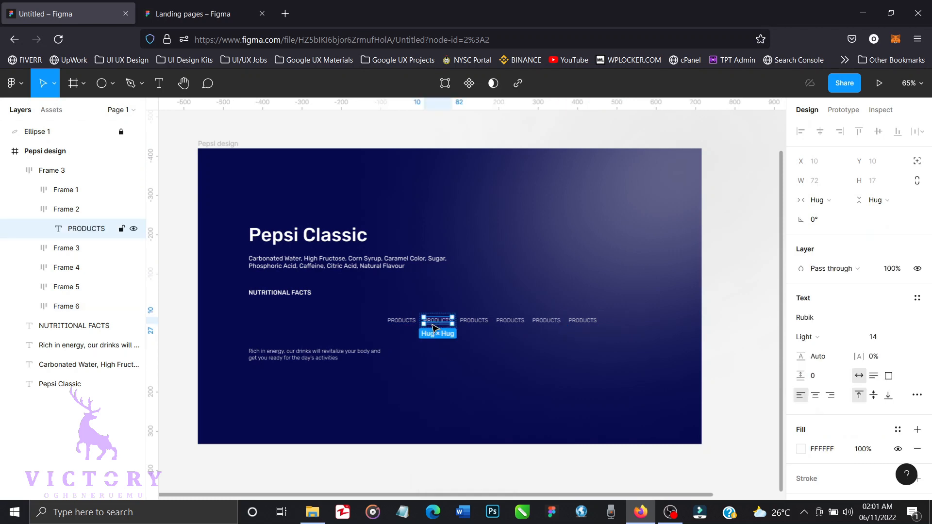
pyautogui.doubleClick(433, 323)
pyautogui.write("WHAT'S NEW")
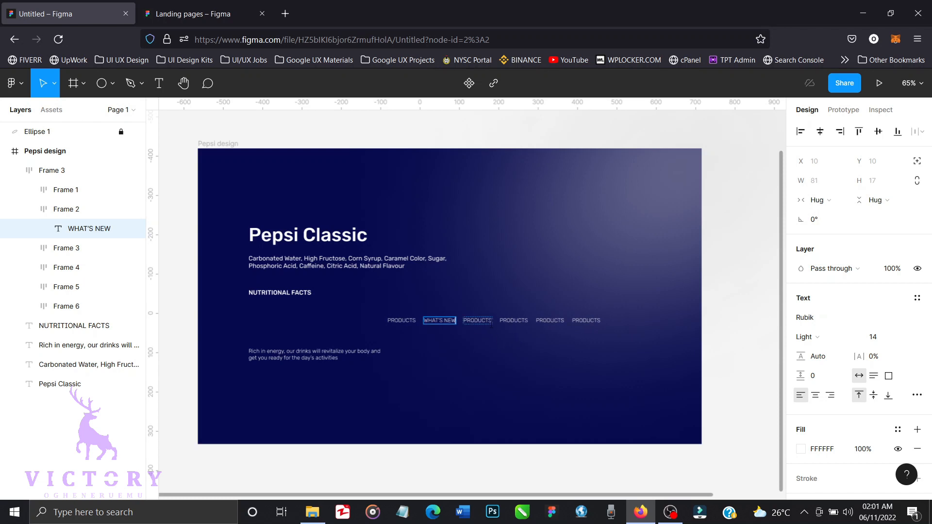
pyautogui.click(488, 324)
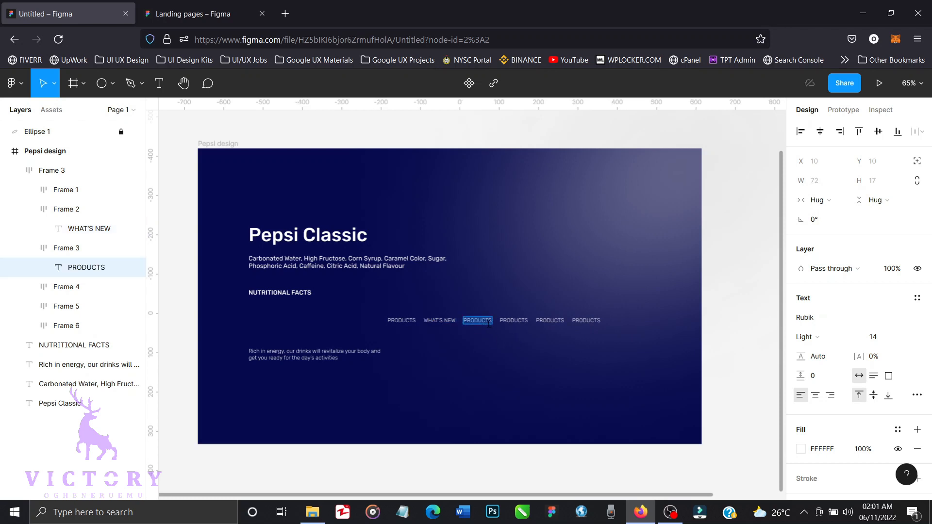
pyautogui.write('NEWSLETTER')
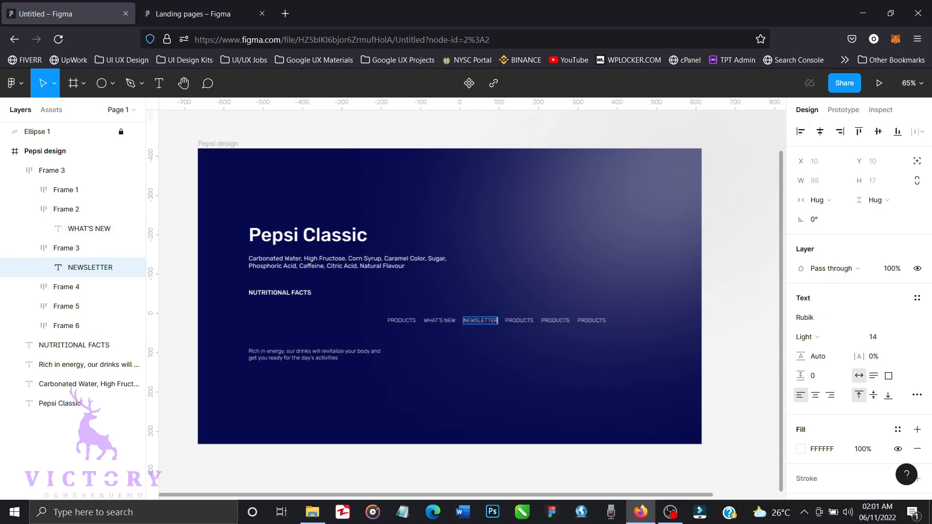
# Change the fourth and fifth menu items to "ABOUT US" and "CONTACT US", and delete the surplus sixth item.
pyautogui.click(526, 320)
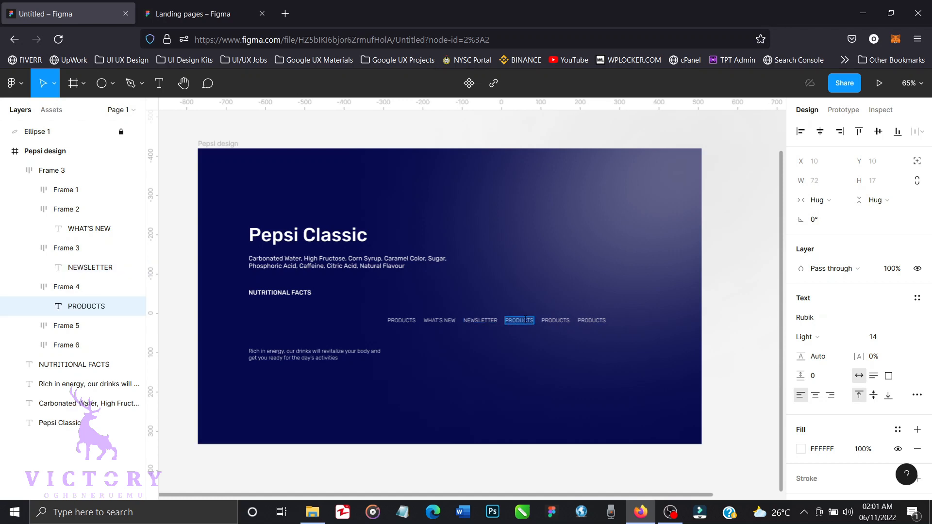
pyautogui.write('ABOUT US')
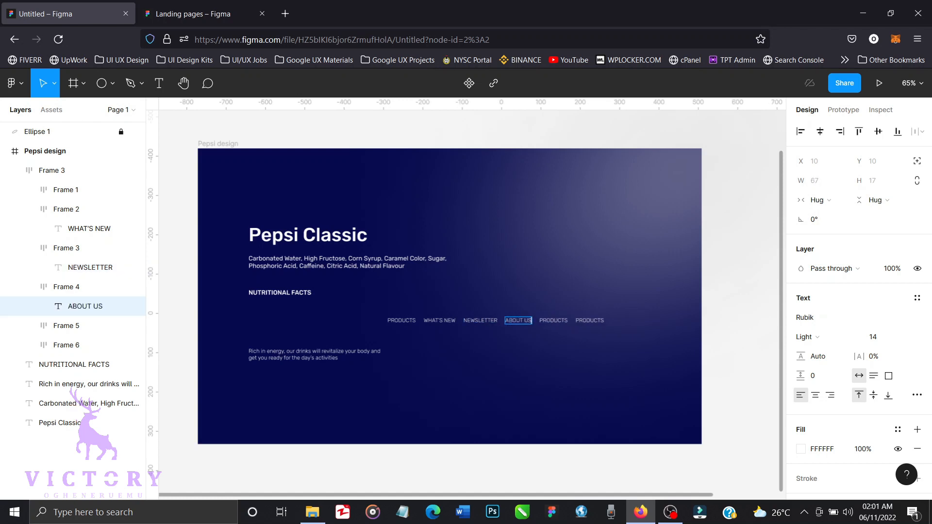
pyautogui.doubleClick(558, 320)
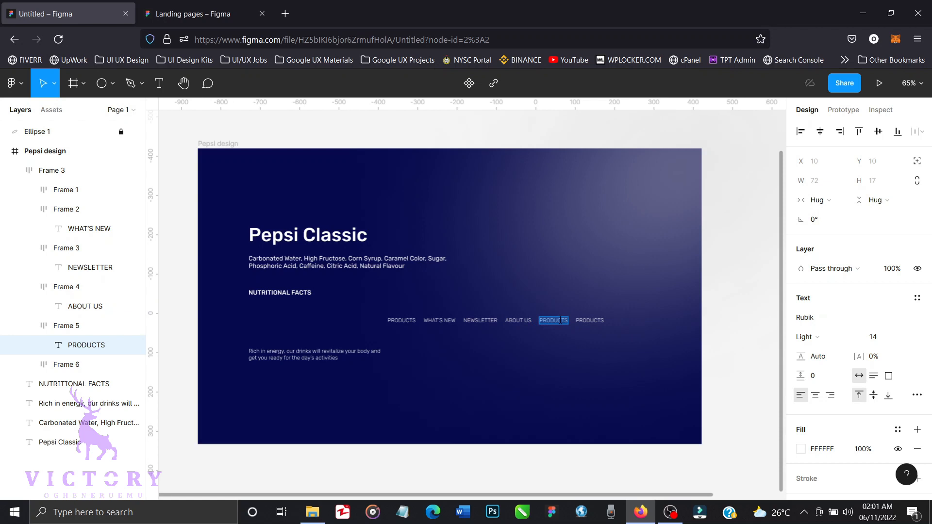
pyautogui.write('CONTACT US')
pyautogui.click(80, 368)
pyautogui.press('Delete')
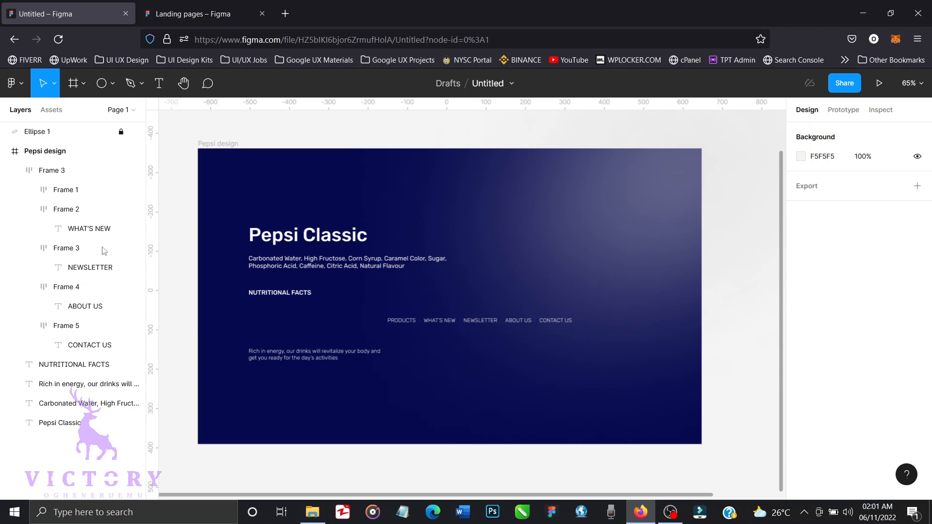
# Set the font weight of all five menu texts, from "PRODUCTS" to "CONTACT US", to Regular and deselect them.
pyautogui.click(29, 190)
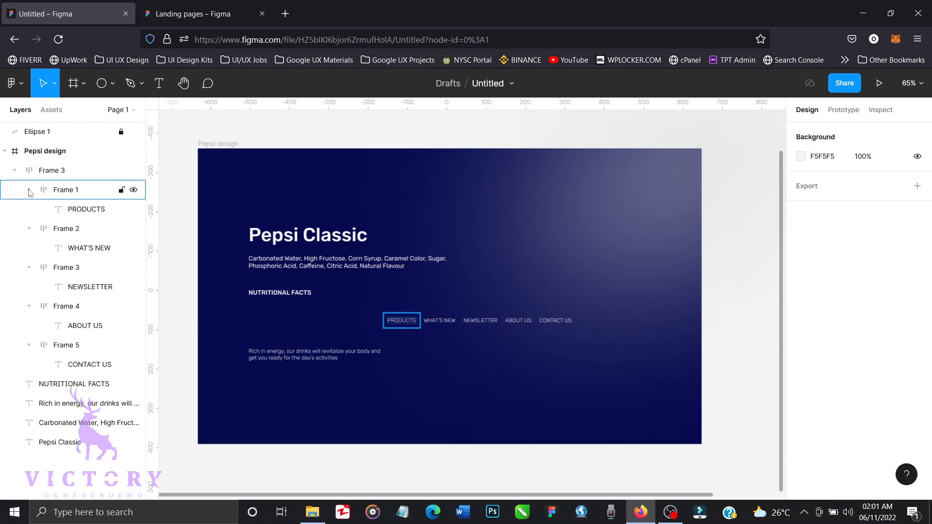
pyautogui.click(97, 368)
pyautogui.keyDown('shift'); pyautogui.click(90, 329); pyautogui.keyUp('shift')
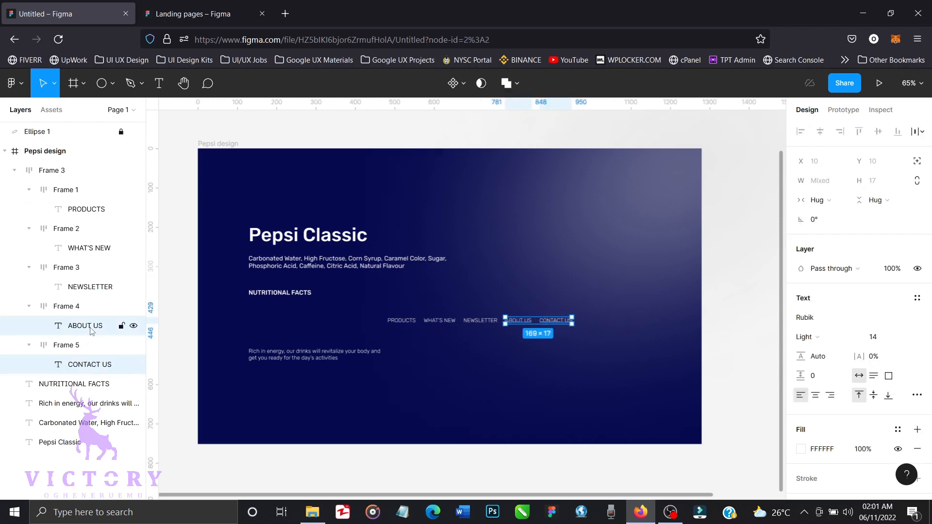
pyautogui.keyDown('shift'); pyautogui.click(90, 289); pyautogui.keyUp('shift')
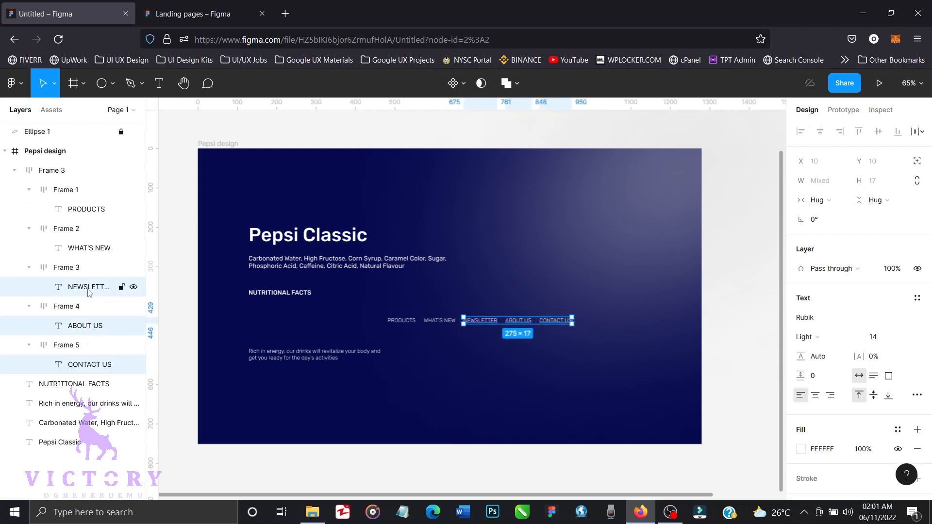
pyautogui.keyDown('shift'); pyautogui.click(84, 250); pyautogui.keyUp('shift')
pyautogui.keyDown('shift'); pyautogui.click(90, 213); pyautogui.keyUp('shift')
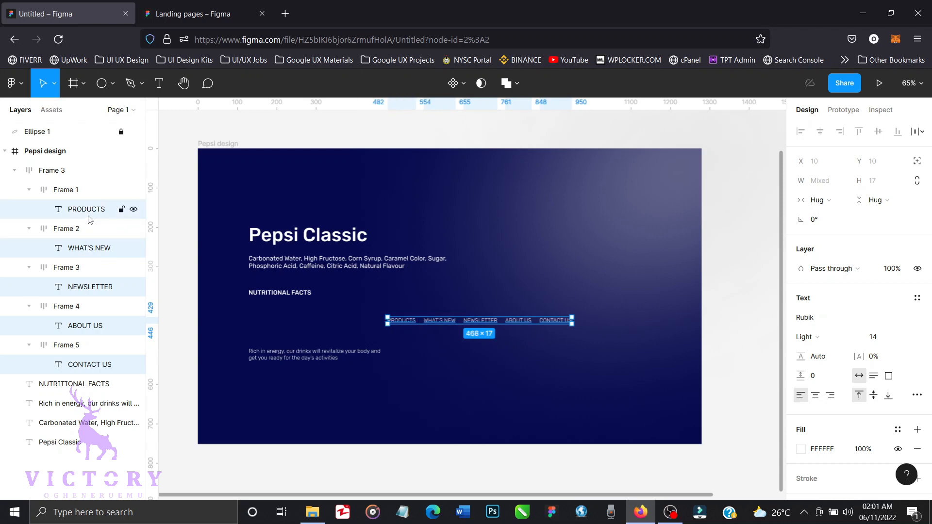
pyautogui.click(856, 340)
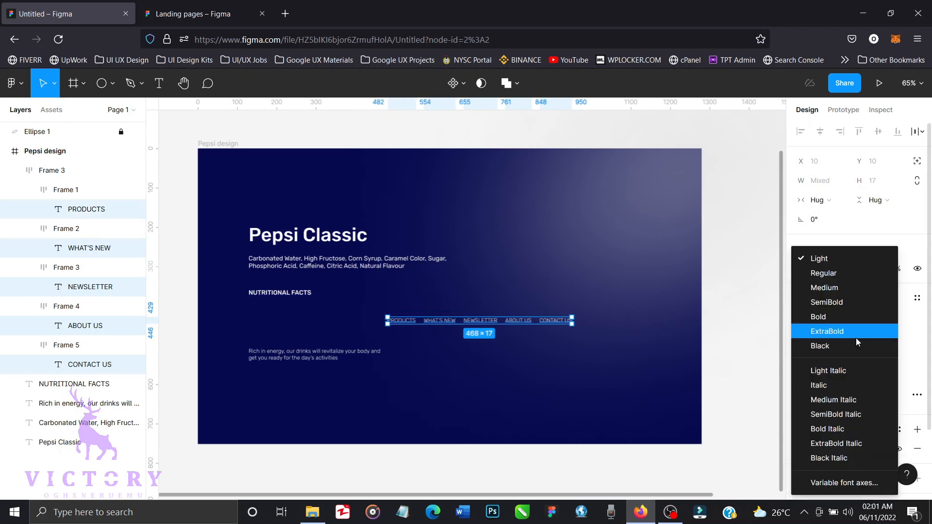
pyautogui.click(844, 278)
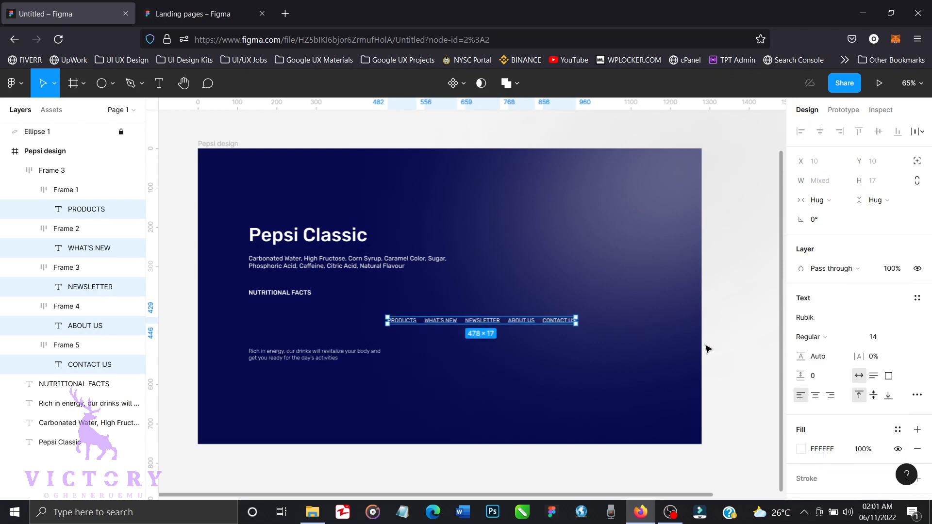
pyautogui.click(729, 355)
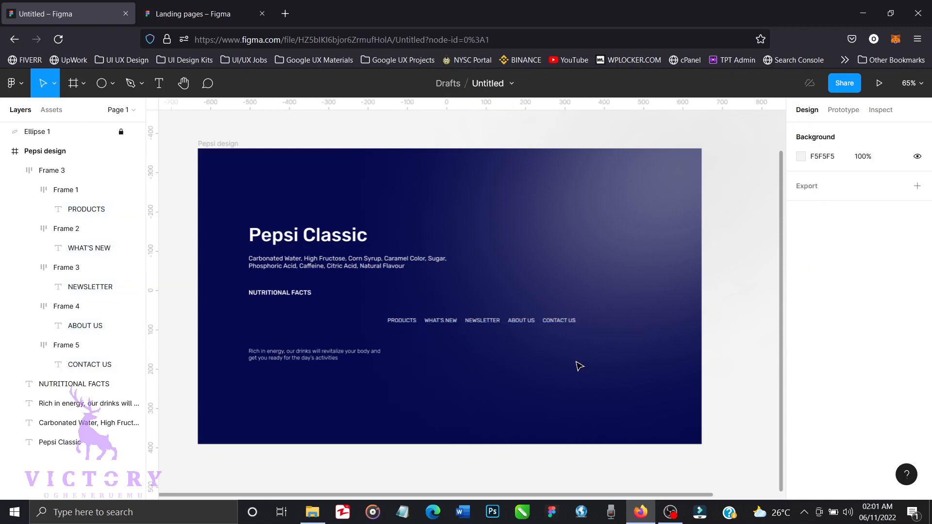
# Set only the "PRODUCTS" menu text to Medium weight and deselect it.
pyautogui.click(413, 328)
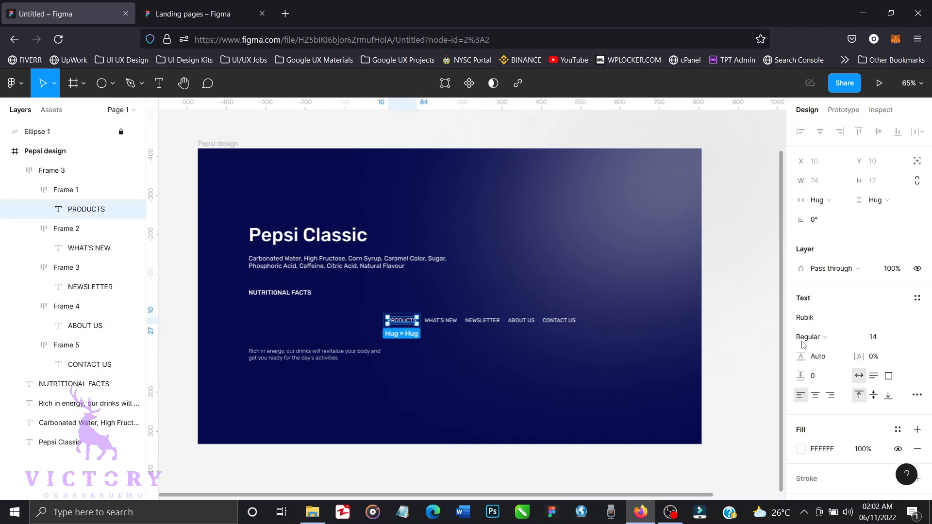
pyautogui.click(820, 343)
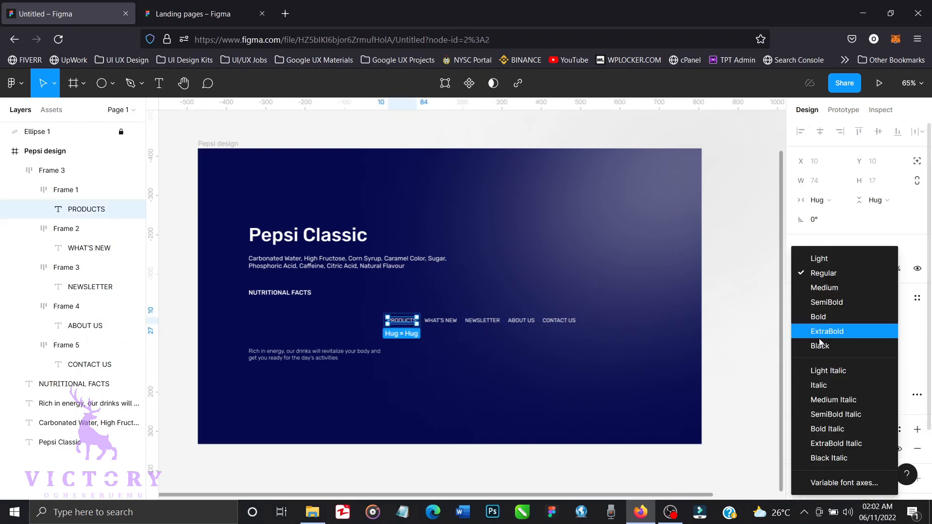
pyautogui.click(832, 289)
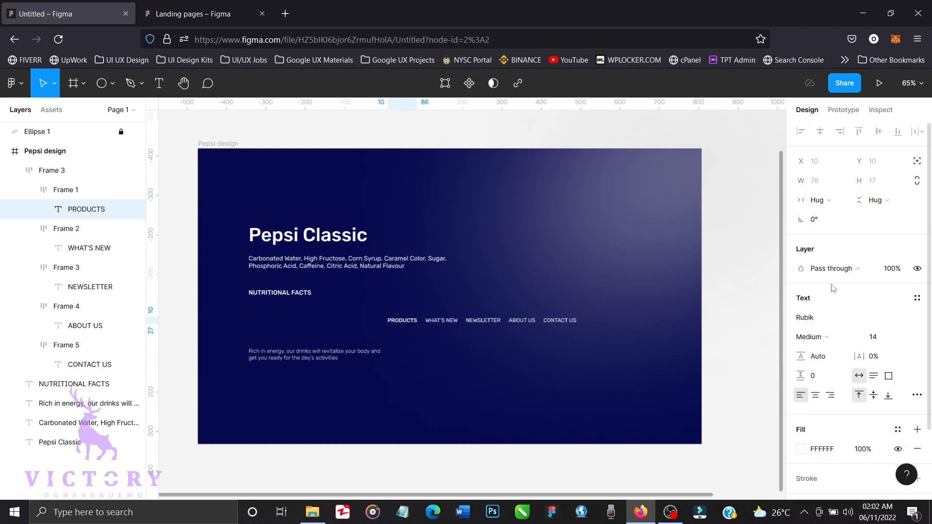
pyautogui.click(740, 321)
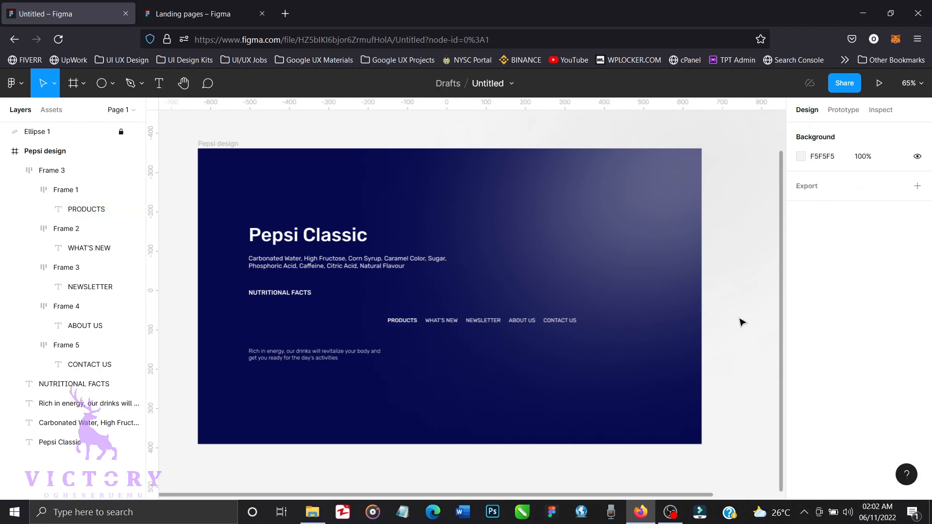
# Set the auto-layout spacing between the items of the whole navigation menu frame to 20.
pyautogui.click(73, 171)
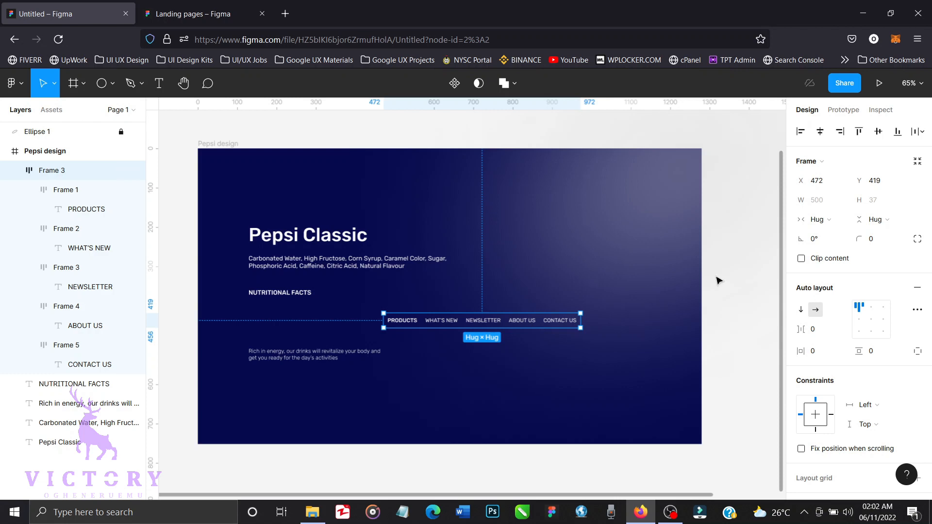
pyautogui.click(818, 337)
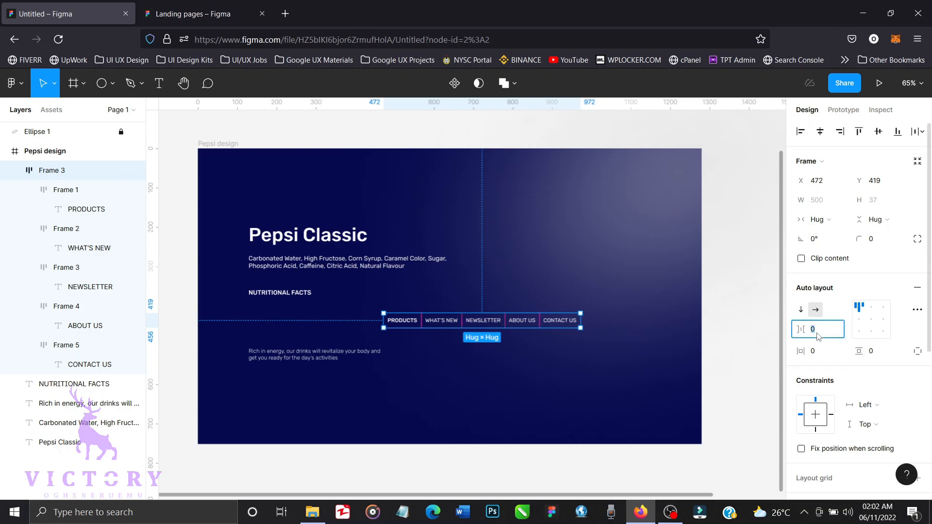
pyautogui.write('25')
pyautogui.press('Return')
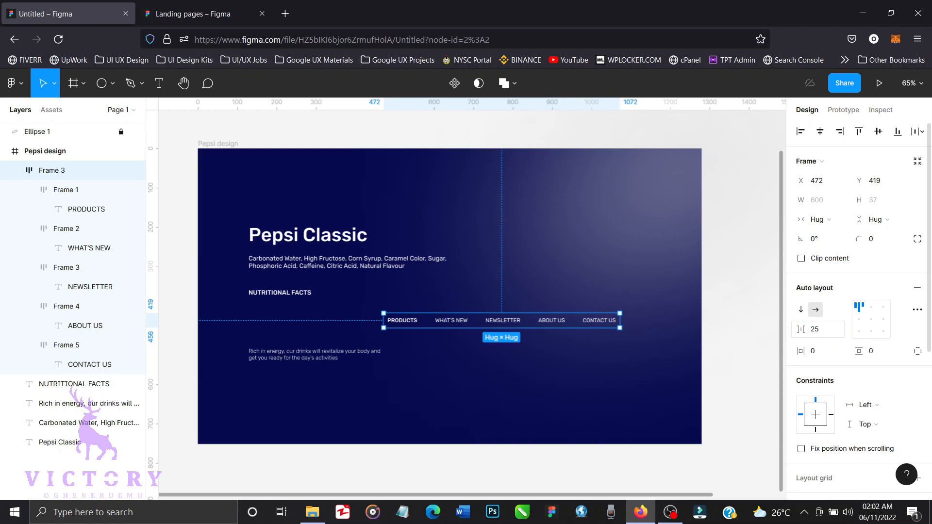
pyautogui.click(823, 330)
pyautogui.write('2')
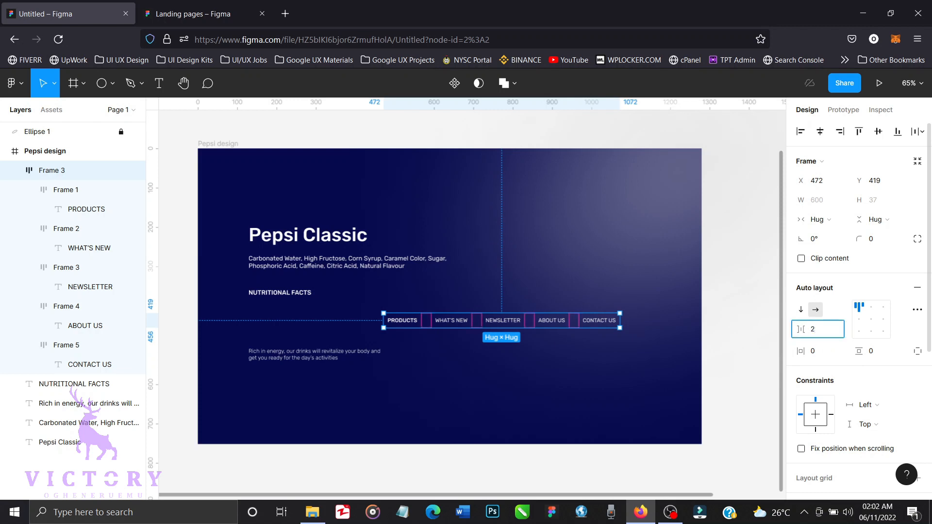
pyautogui.write('0')
pyautogui.press('Return')
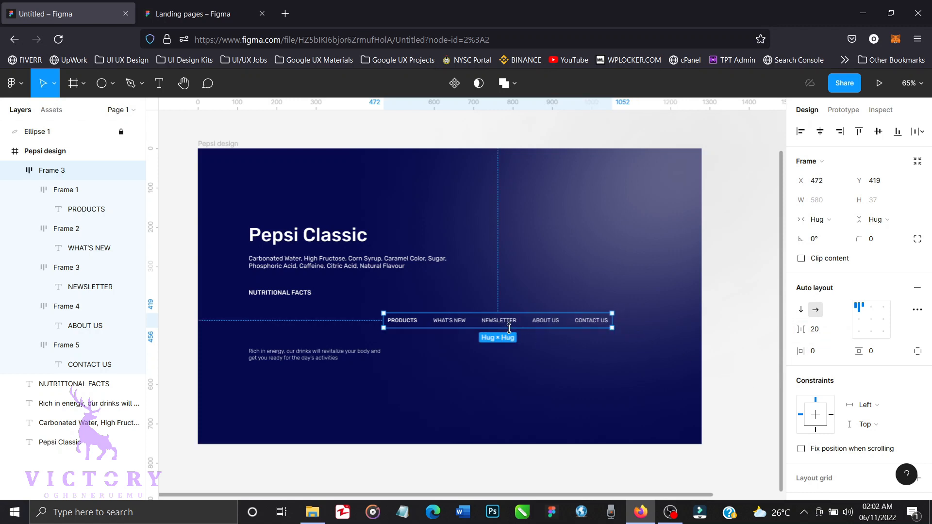
# Move the navigation menu to the top of the Pepsi design frame at about X 448, Y 33, and deselect it.
pyautogui.moveTo(499, 328); pyautogui.dragTo(503, 173)
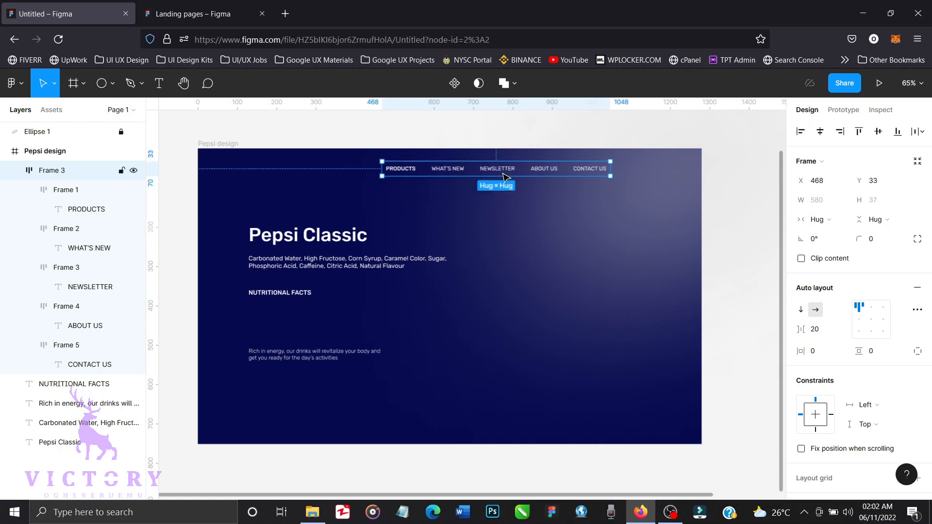
pyautogui.hotkey('shift', 'Left')
pyautogui.hotkey('shift', 'Left')
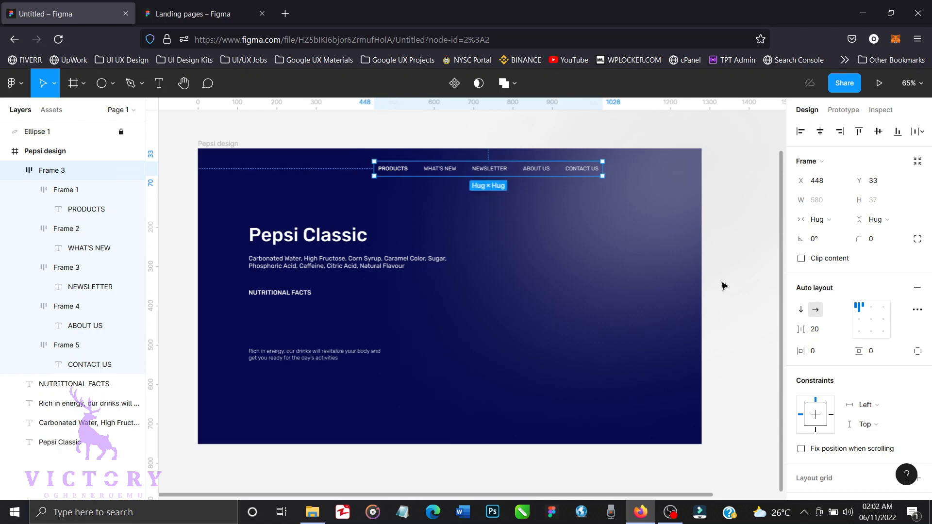
pyautogui.click(731, 296)
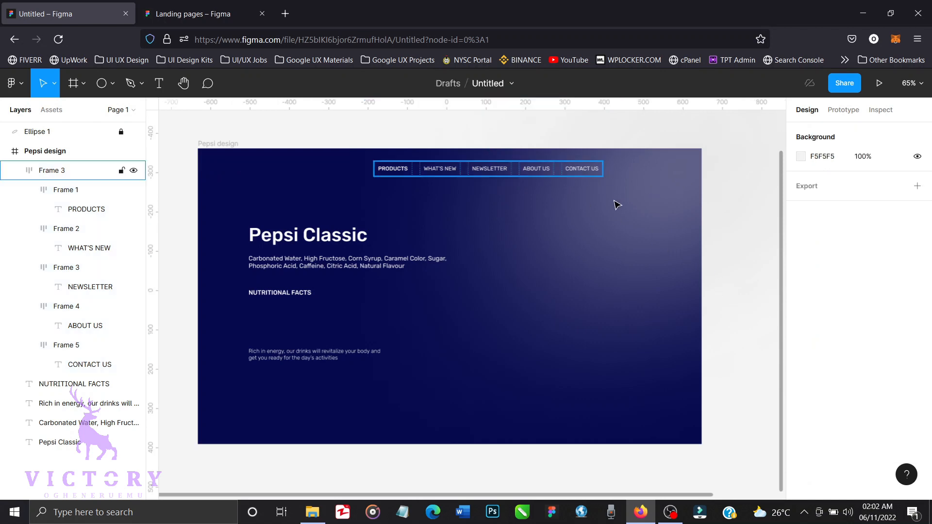
# Add a "BUY PRODUCTS" text in the empty area beside the "Rich in energy" paragraph.
pyautogui.click(164, 88)
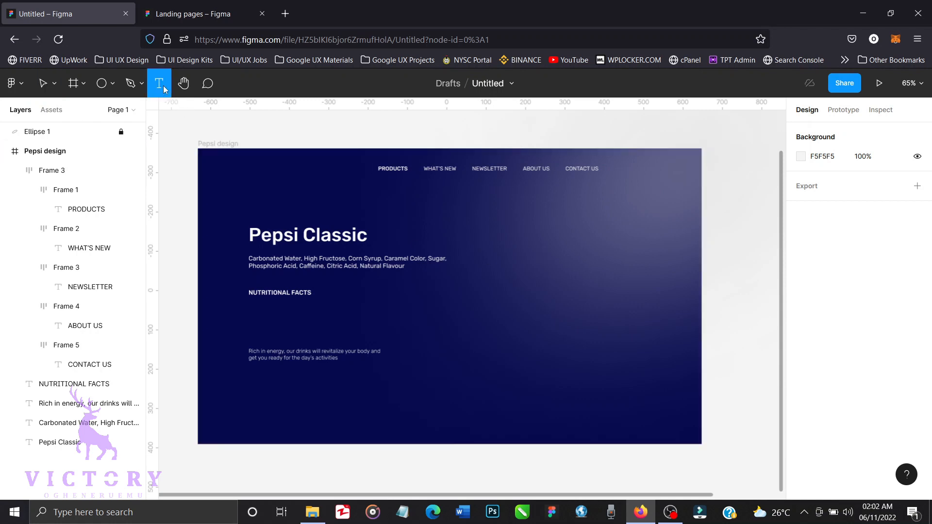
pyautogui.click(462, 345)
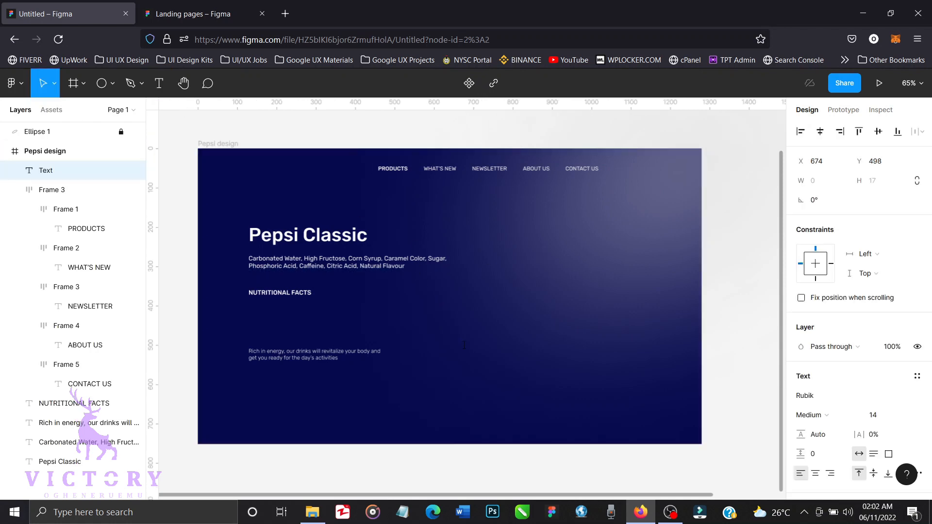
pyautogui.write('BUY PRODUCTS')
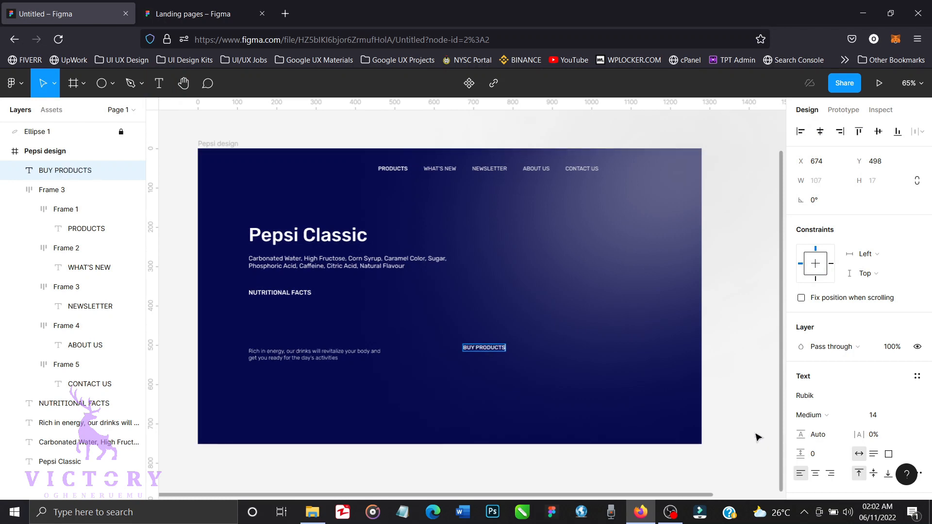
pyautogui.press('Escape')
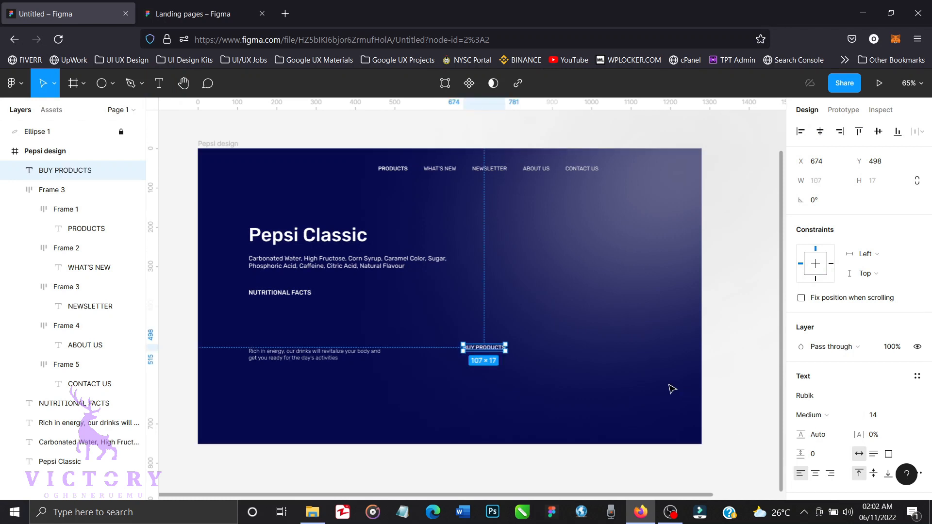
# Wrap the "BUY PRODUCTS" text in an auto-layout frame about 170 wide with its content centered both ways.
pyautogui.hotkey('shift', 'a')
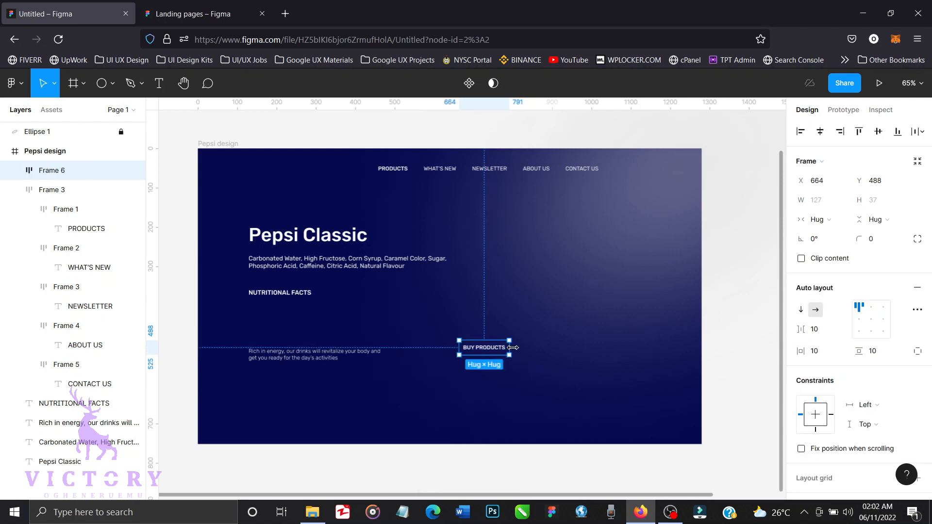
pyautogui.moveTo(512, 348); pyautogui.dragTo(524, 348)
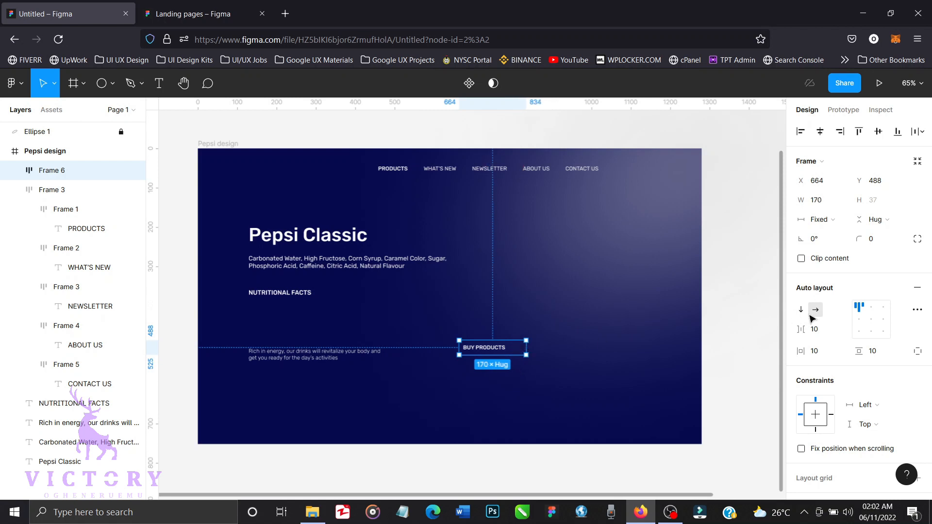
pyautogui.click(871, 320)
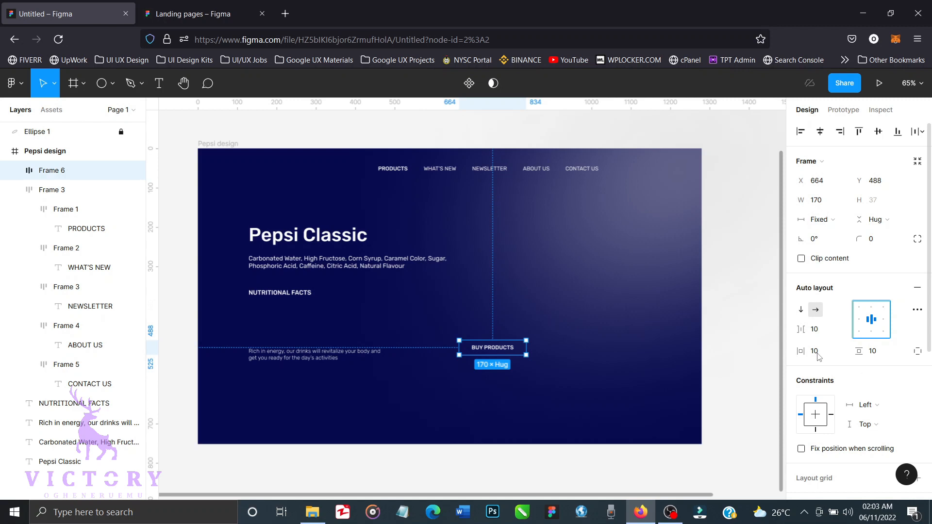
# Set the corner radius of the "BUY PRODUCTS" button frame to 50.
pyautogui.click(877, 239)
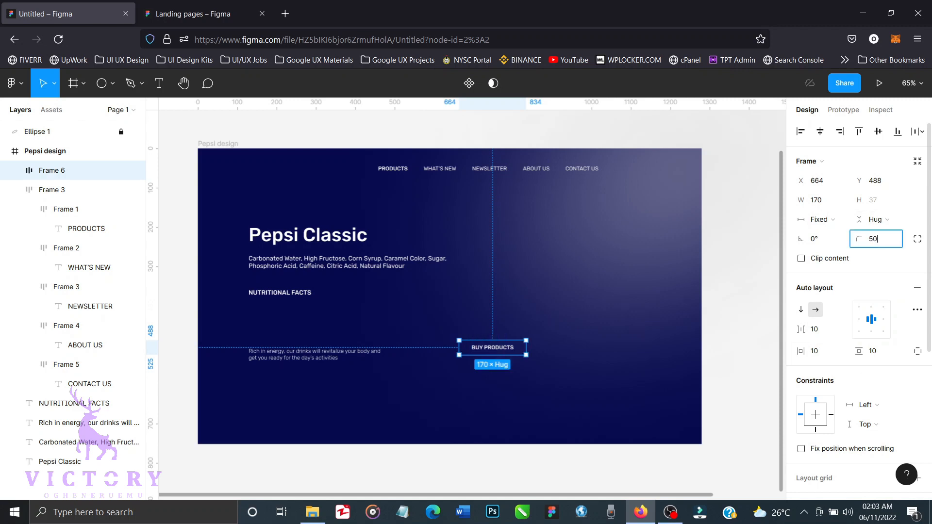
pyautogui.write('50')
pyautogui.press('Return')
# Add a white FFFFFF stroke with a thickness of 2 to the "BUY PRODUCTS" button frame.
pyautogui.scroll(-1, 828, 432)
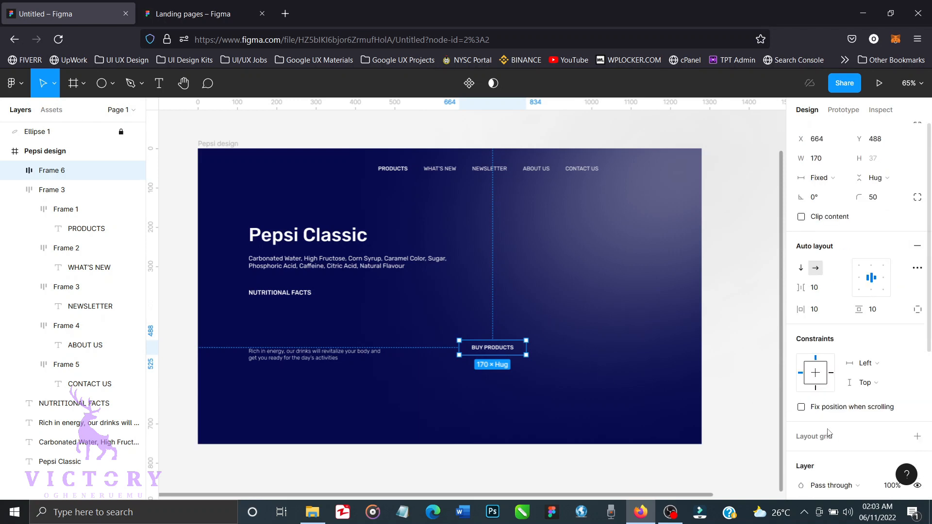
pyautogui.scroll(-2, 828, 432)
pyautogui.scroll(-2, 825, 388)
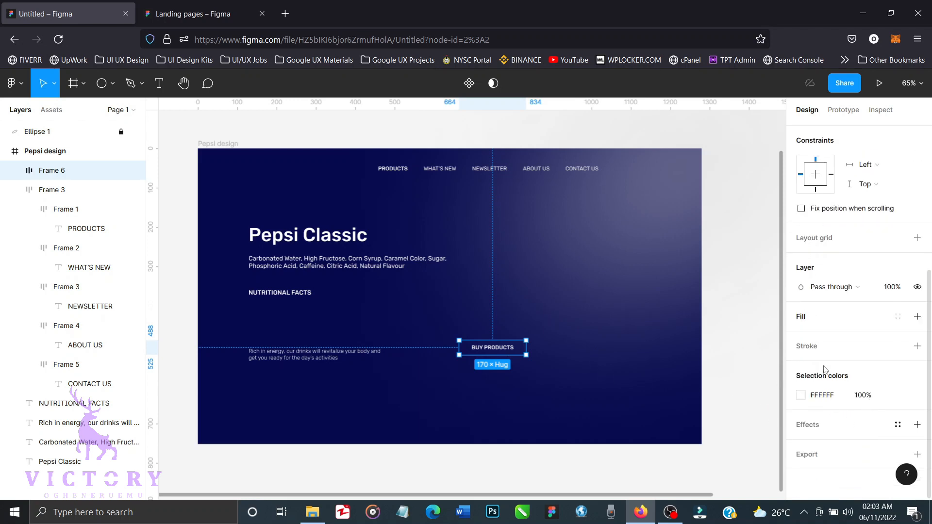
pyautogui.click(917, 346)
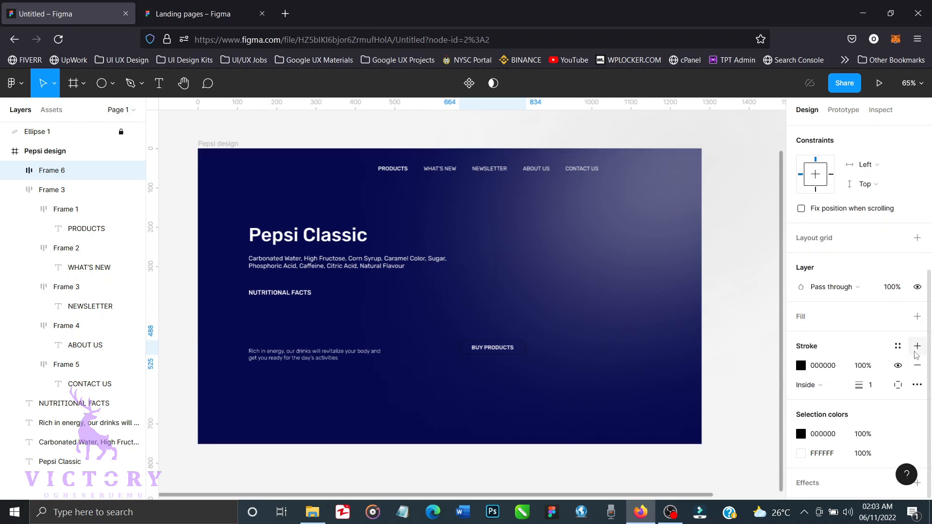
pyautogui.click(802, 367)
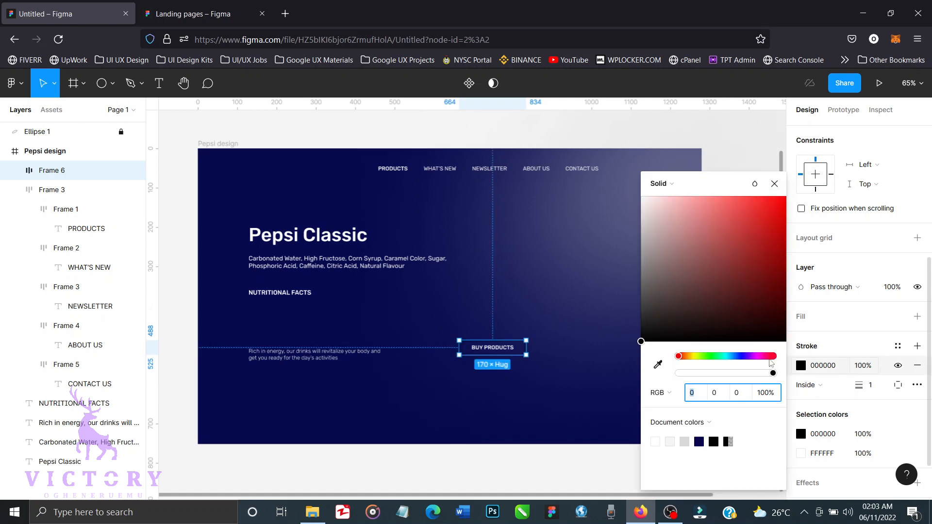
pyautogui.click(640, 197)
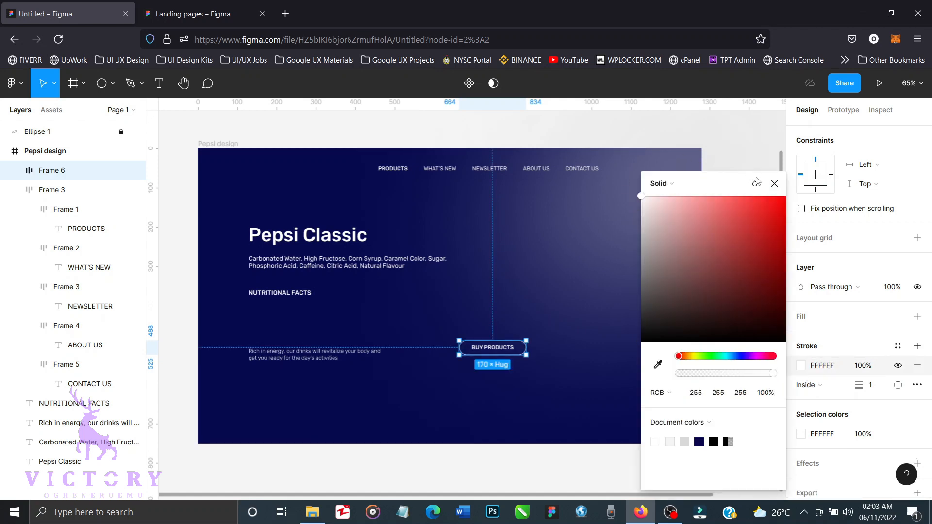
pyautogui.click(774, 185)
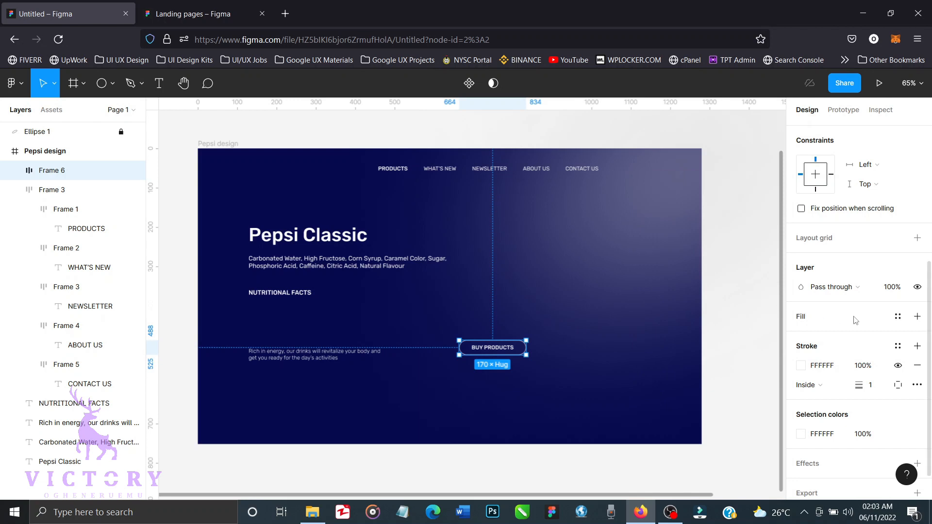
pyautogui.click(875, 388)
pyautogui.write('2')
pyautogui.press('Return')
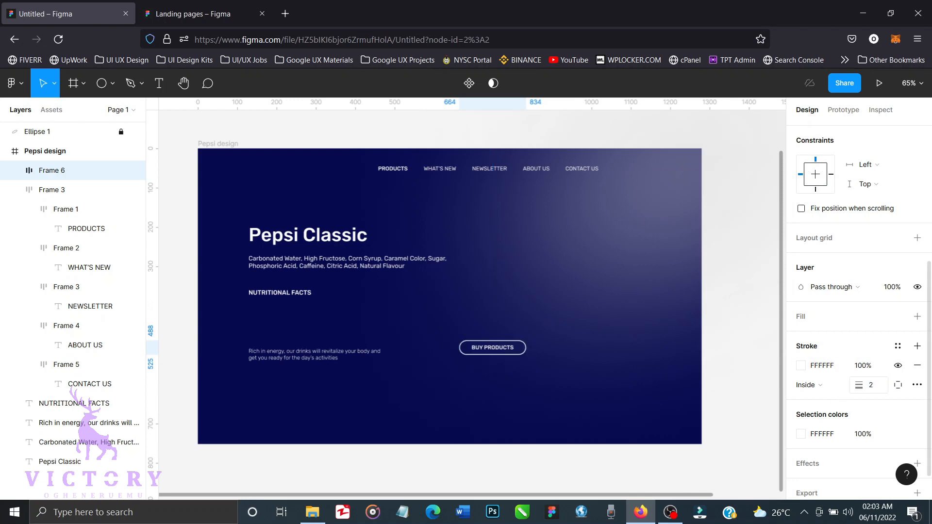
# Set the vertical padding of the "BUY PRODUCTS" button frame to 15.
pyautogui.scroll(3, 834, 356)
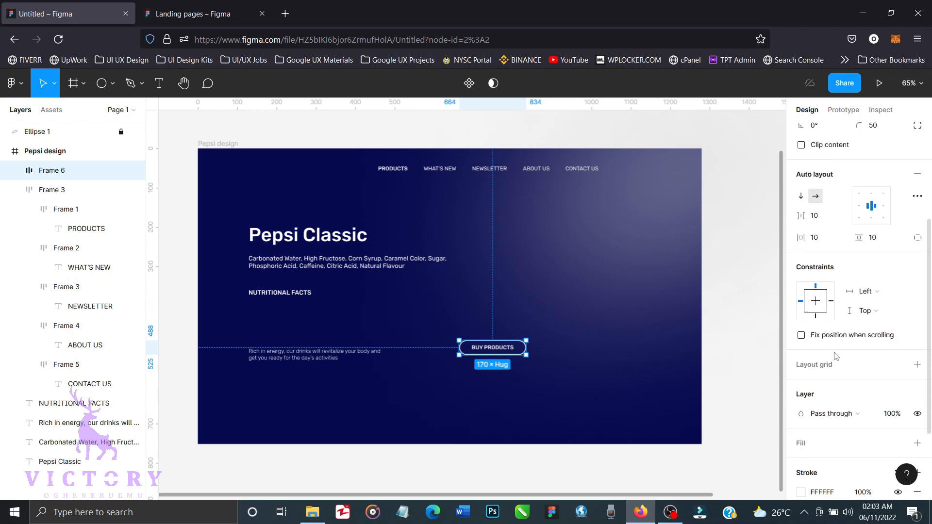
pyautogui.click(873, 238)
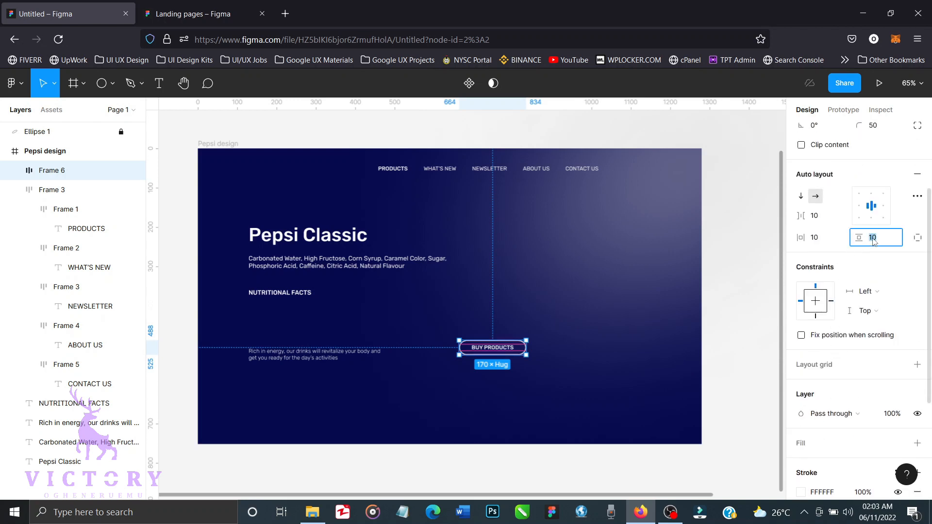
pyautogui.write('15')
pyautogui.press('Return')
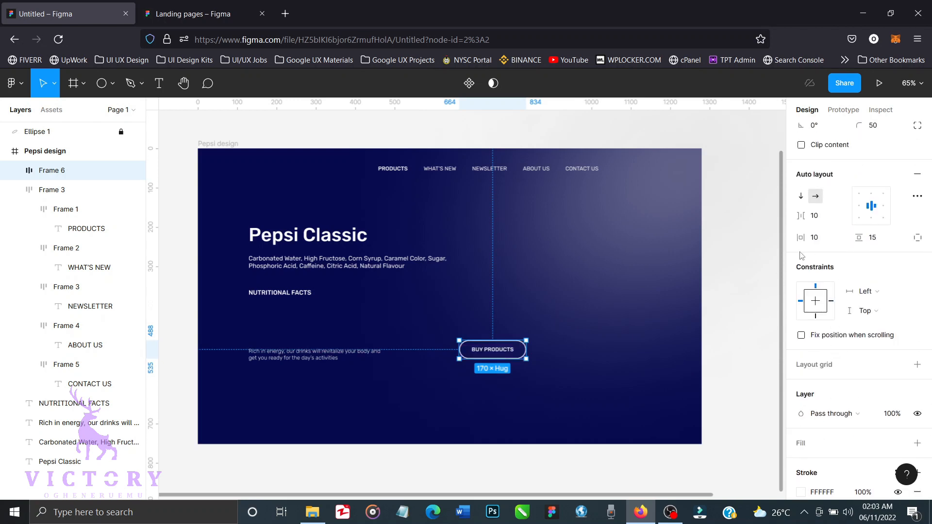
# Try a horizontal padding of 20 on the "BUY PRODUCTS" button frame and undo it.
pyautogui.click(819, 242)
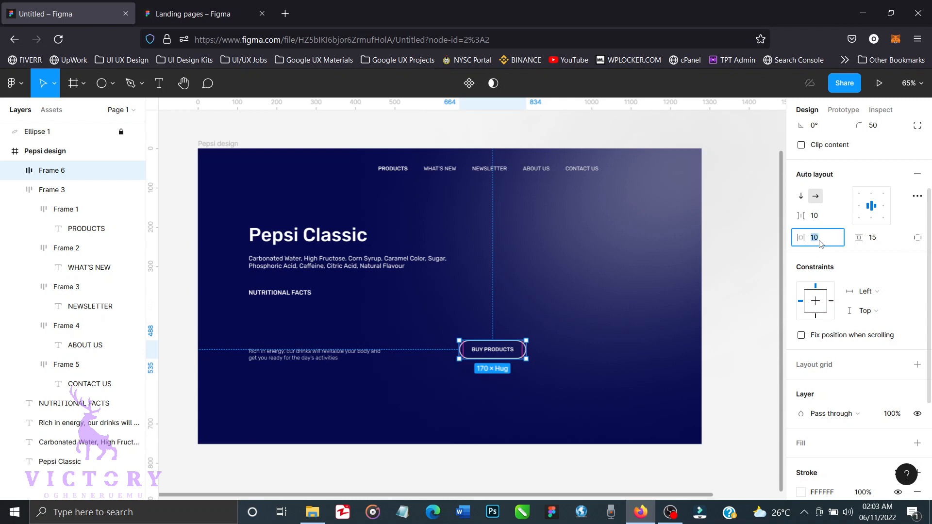
pyautogui.write('20')
pyautogui.press('Return')
pyautogui.hotkey('ctrl', 'z')
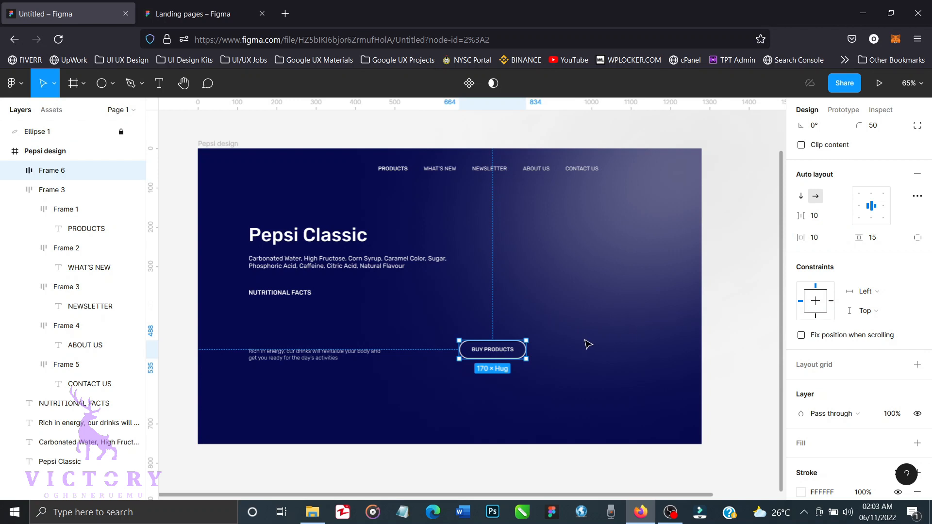
# Widen the "BUY PRODUCTS" button to about 212 and place it just after "CONTACT US" at about X 1040, Y 28.
pyautogui.moveTo(527, 352); pyautogui.dragTo(537, 353)
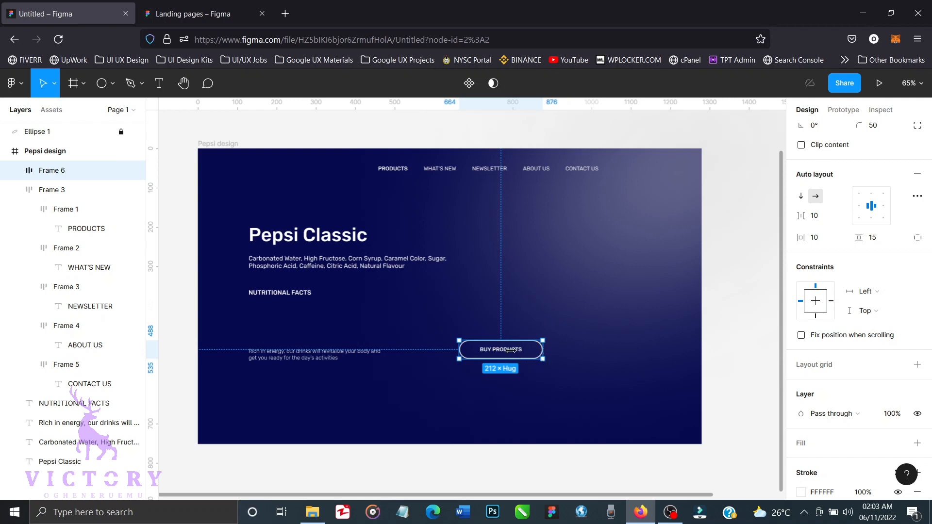
pyautogui.doubleClick(501, 357)
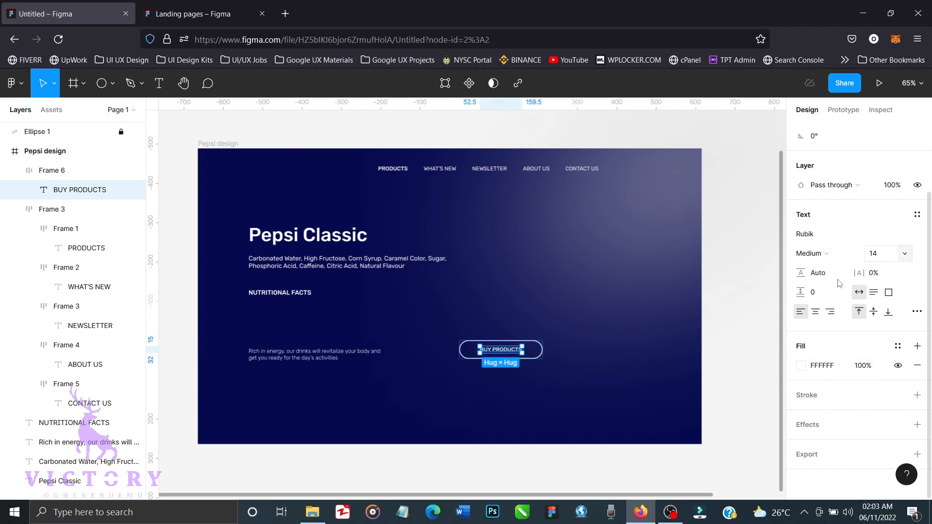
pyautogui.click(741, 343)
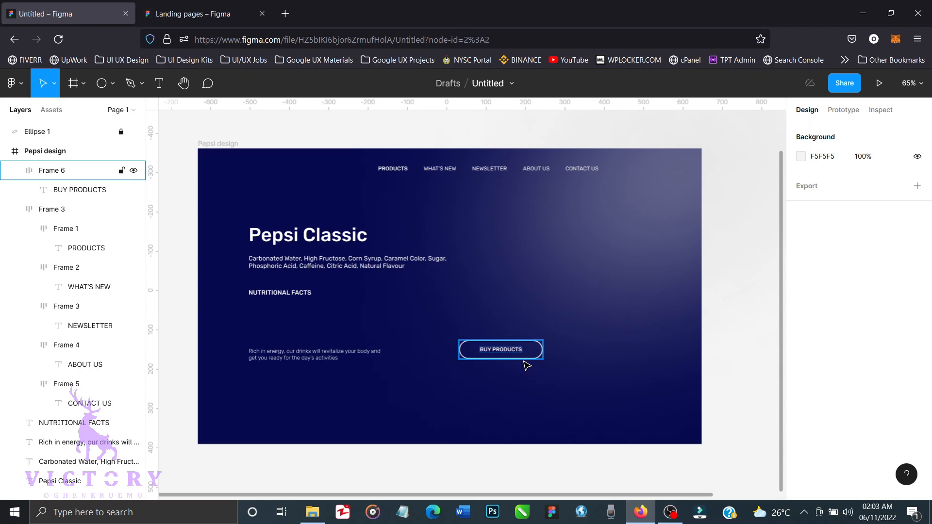
pyautogui.moveTo(527, 365); pyautogui.dragTo(667, 179)
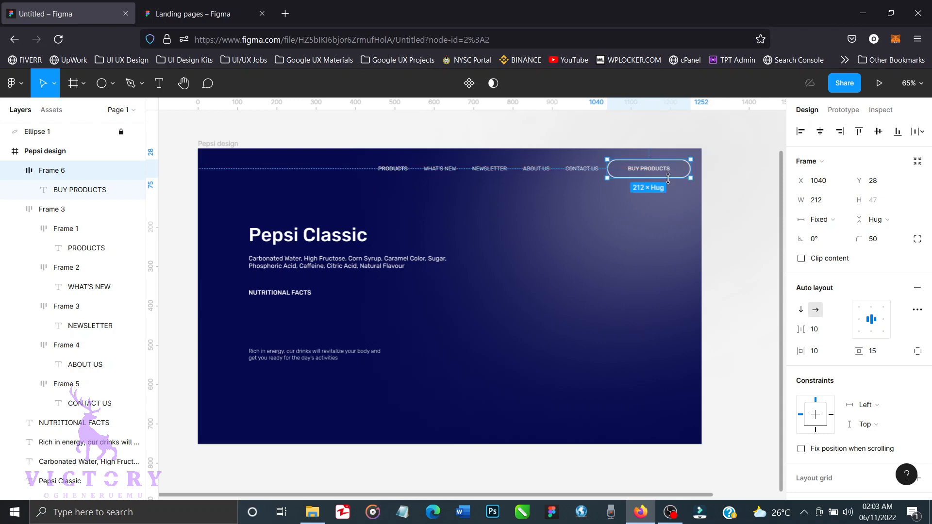
# Move the navigation menu and the "BUY PRODUCTS" button together slightly up and 30 px to the left.
pyautogui.keyDown('shift'); pyautogui.click(577, 176); pyautogui.keyUp('shift')
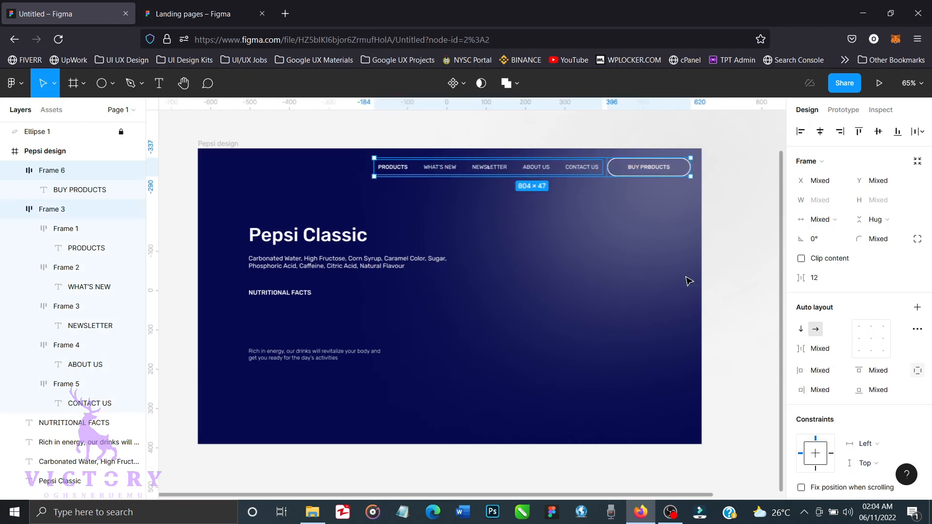
pyautogui.hotkey('shift', 'Left')
pyautogui.hotkey('shift', 'Left')
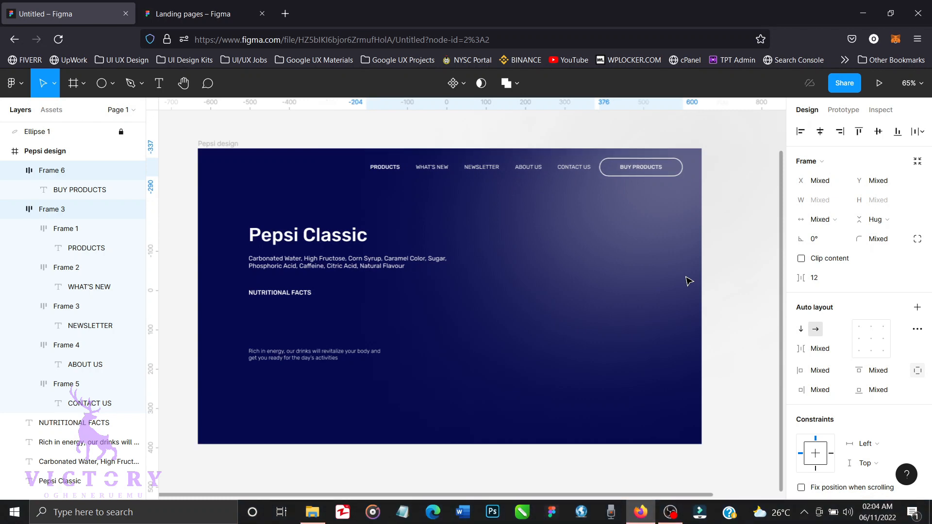
pyautogui.hotkey('shift', 'Left')
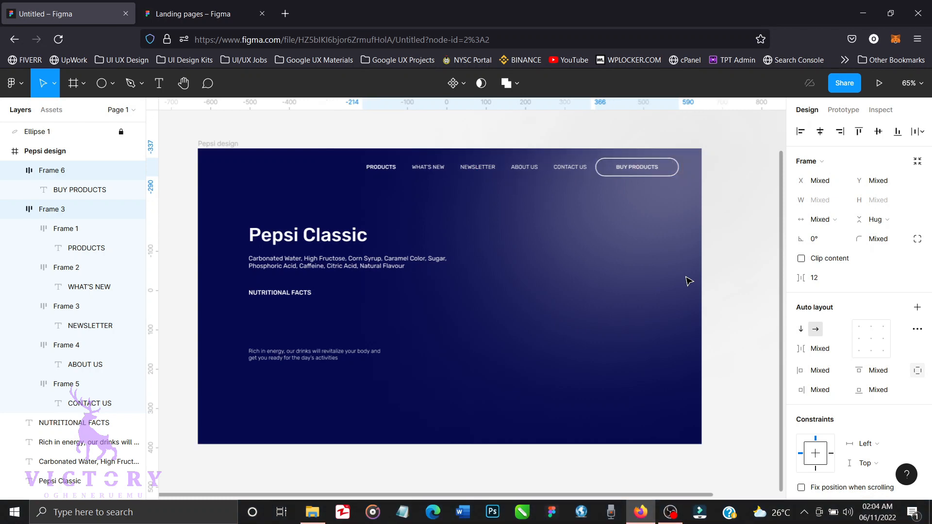
# Duplicate the "BUY PRODUCTS" button below the "Rich in energy" text, at about X 129, Y 575.
pyautogui.click(731, 305)
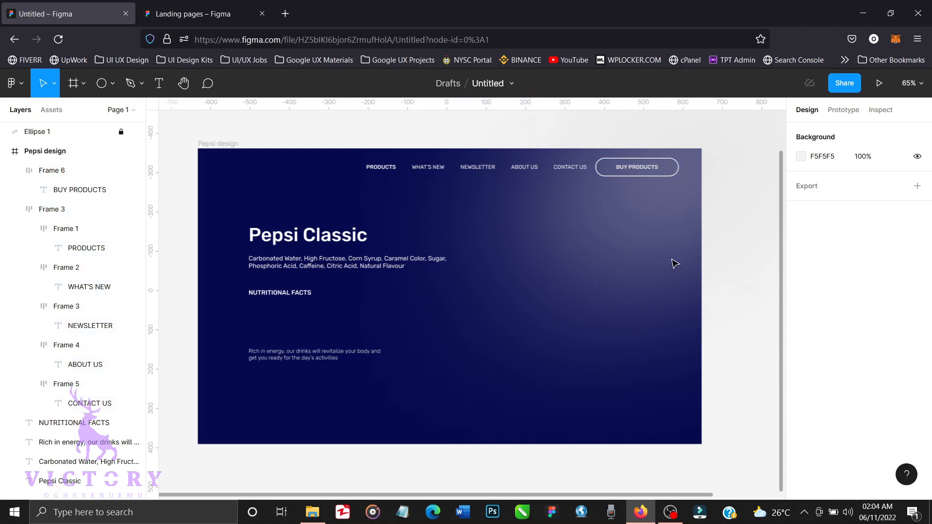
pyautogui.click(650, 174)
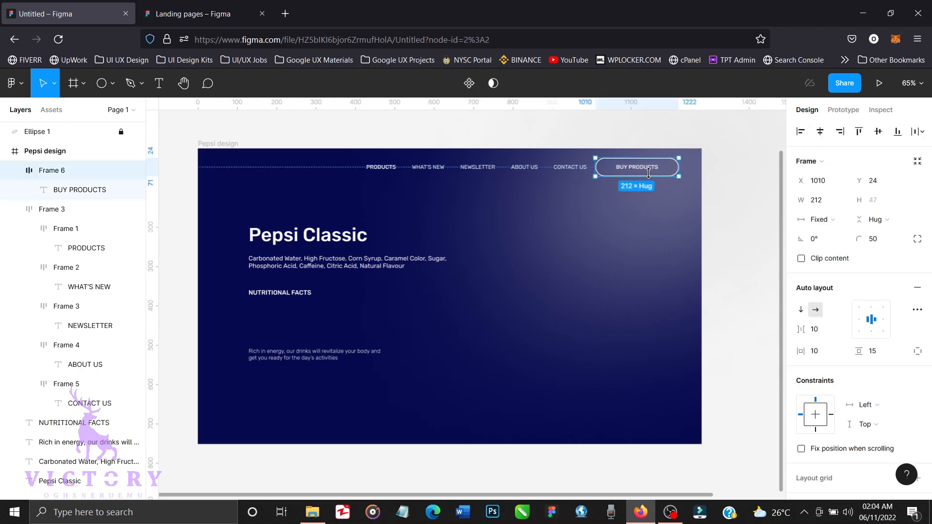
pyautogui.press('alt')
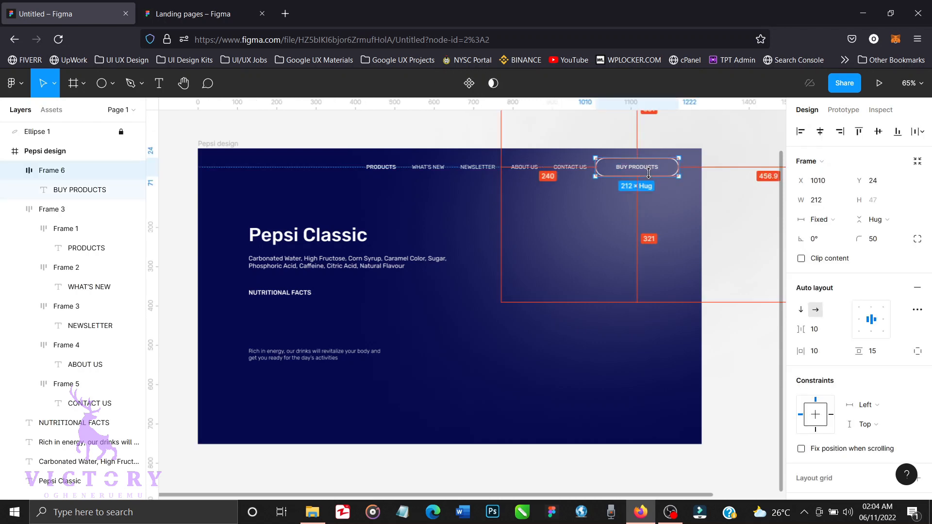
pyautogui.moveTo(649, 168); pyautogui.dragTo(306, 388)
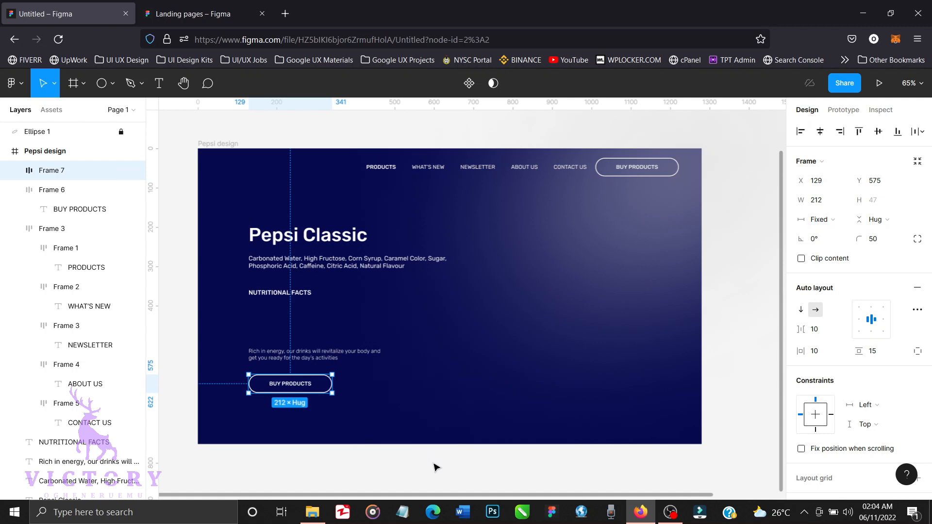
# Change the label of the duplicated lower button to "BUY NOW".
pyautogui.doubleClick(307, 387)
pyautogui.doubleClick(307, 388)
pyautogui.press('Return')
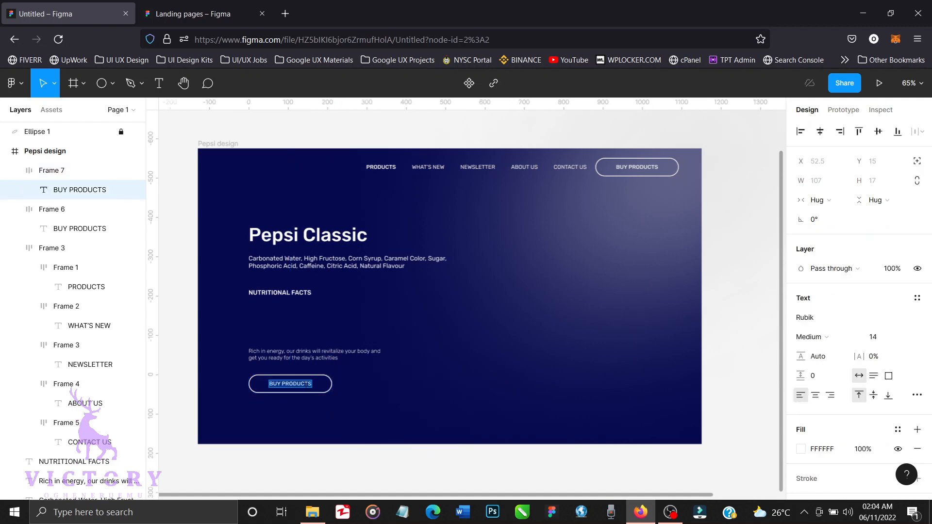
pyautogui.press('Right')
pyautogui.press('BackSpace')
pyautogui.press('BackSpace')
pyautogui.press('BackSpace')
pyautogui.press('BackSpace')
pyautogui.press('BackSpace')
pyautogui.press('BackSpace')
pyautogui.press('BackSpace')
pyautogui.press('BackSpace')
pyautogui.press('BackSpace')
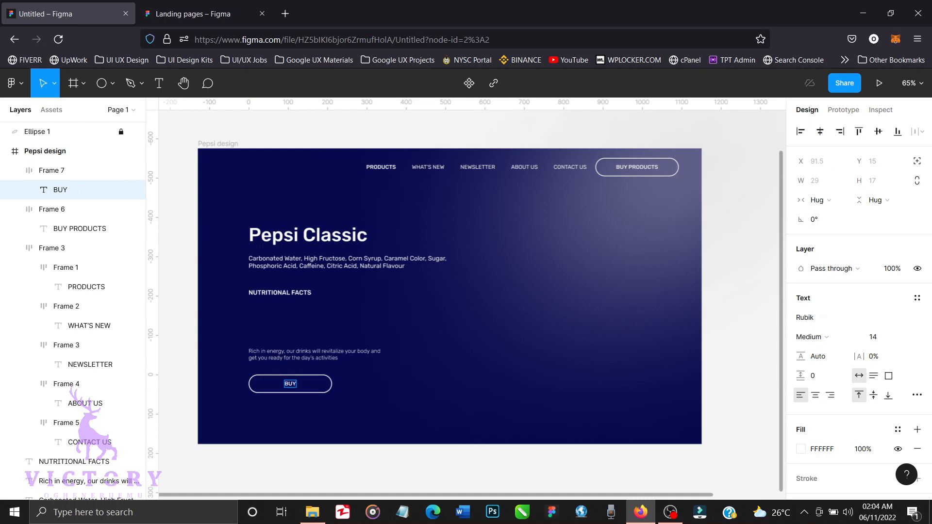
pyautogui.write('NOW')
pyautogui.press('Escape')
pyautogui.click(301, 414)
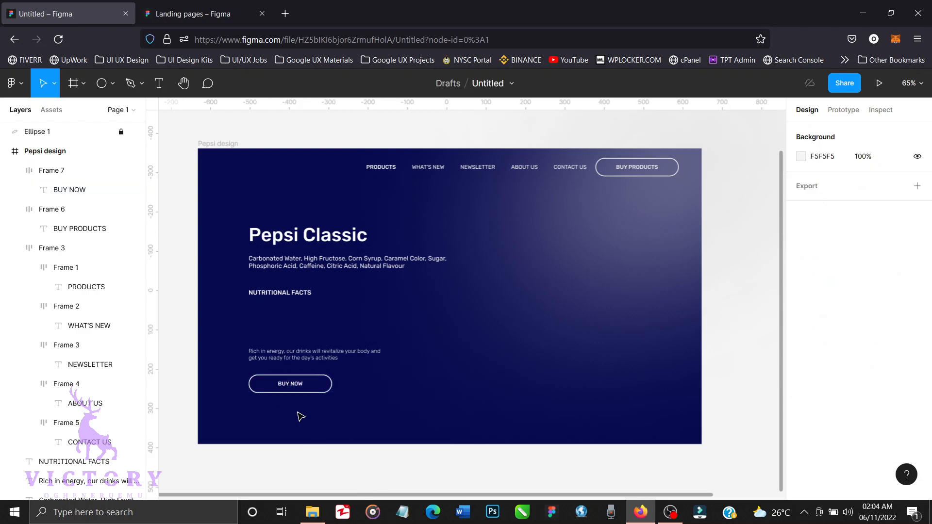
# Narrow the "BUY NOW" button to a width of about 171, keeping its left edge in place.
pyautogui.click(331, 386)
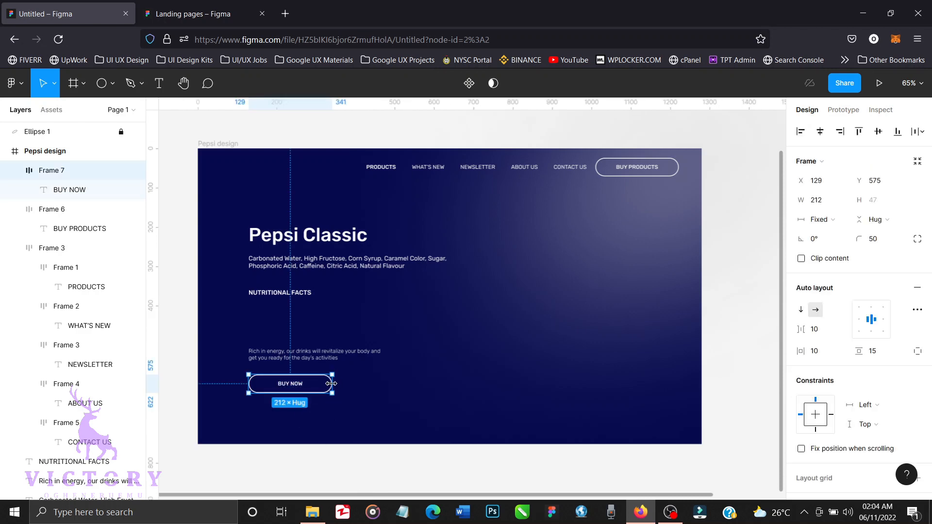
pyautogui.moveTo(325, 383); pyautogui.dragTo(314, 383)
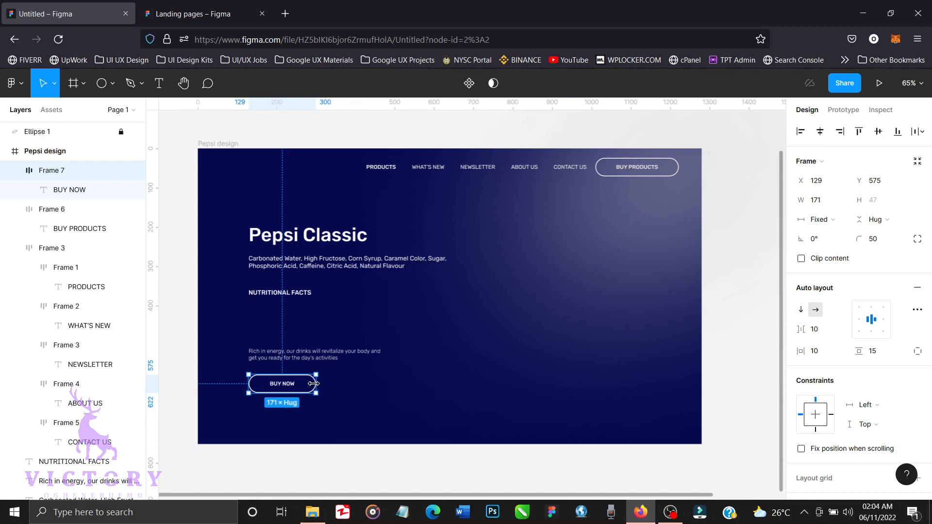
pyautogui.click(447, 478)
# Narrow the "BUY PRODUCTS" button slightly by bringing in its right edge.
pyautogui.click(675, 170)
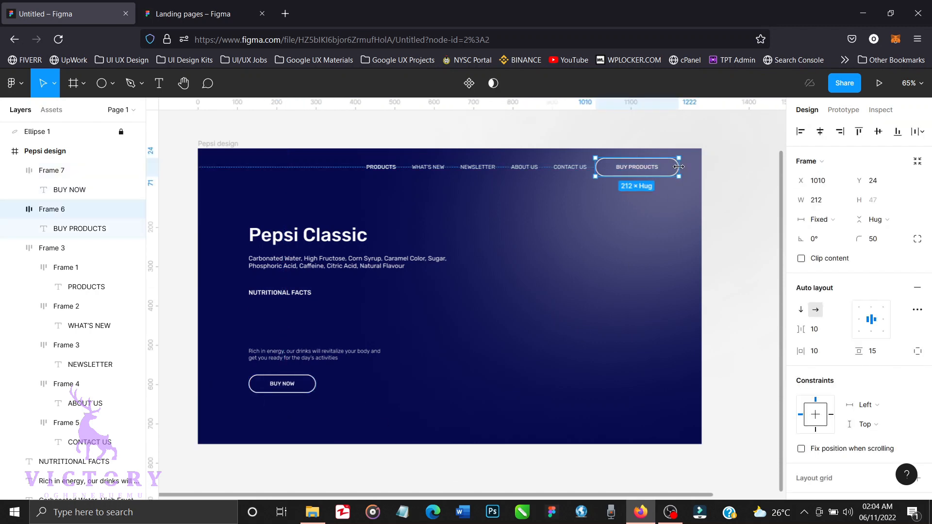
pyautogui.moveTo(678, 167); pyautogui.dragTo(661, 166)
pyautogui.click(744, 266)
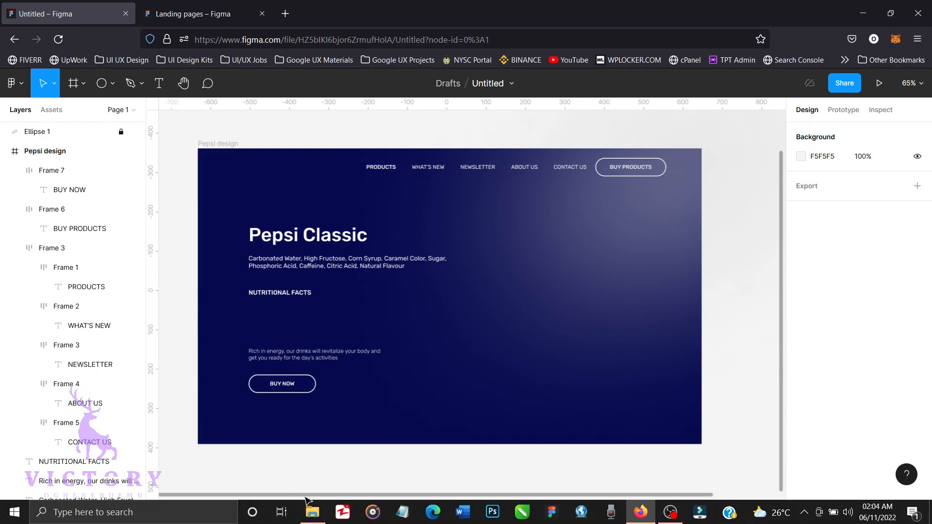
# Import the facebook, instagram, twitter and linkedin icon files from the Downloads folder in File Explorer onto the Figma design's empty lower area.
pyautogui.click(312, 512)
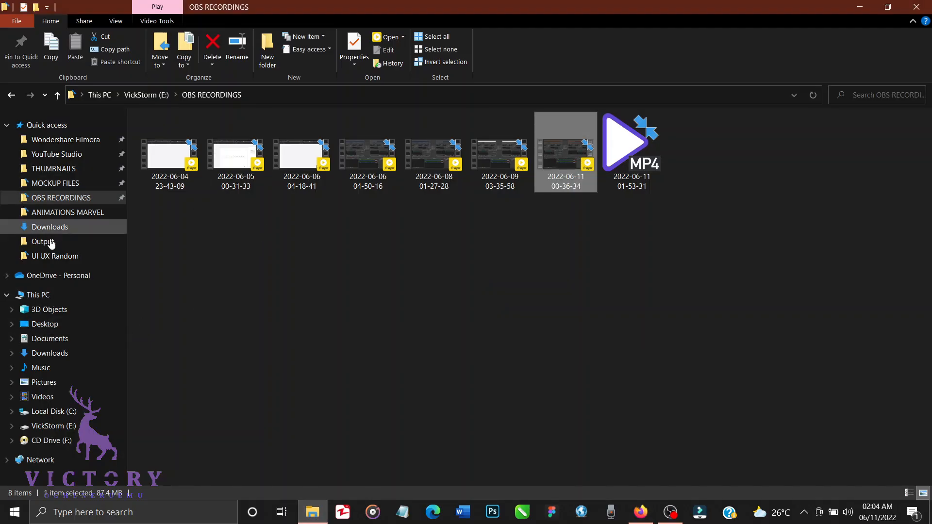
pyautogui.click(49, 353)
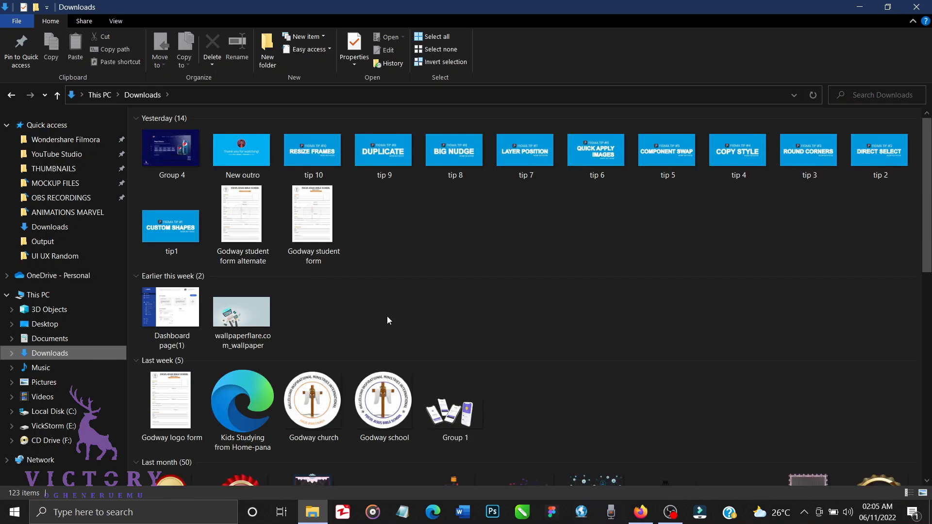
pyautogui.scroll(-6, 476, 337)
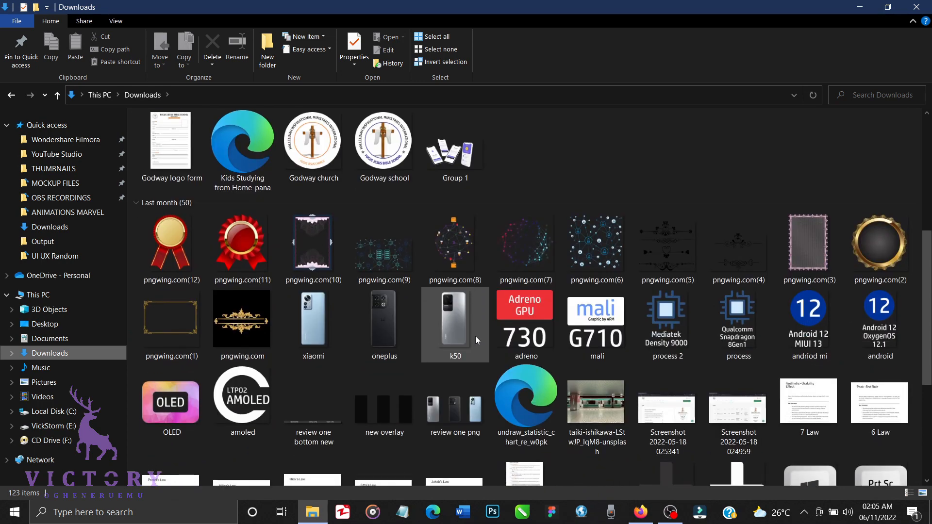
pyautogui.scroll(-4, 476, 335)
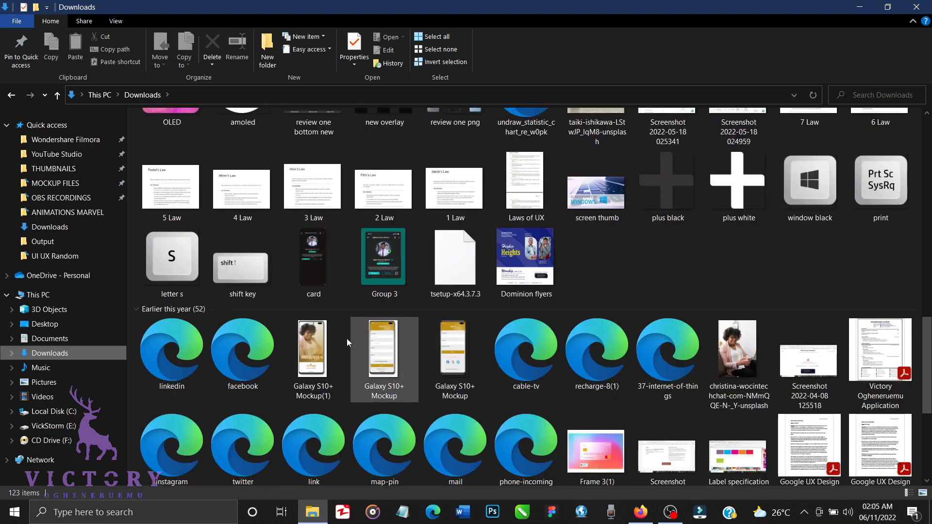
pyautogui.click(244, 357)
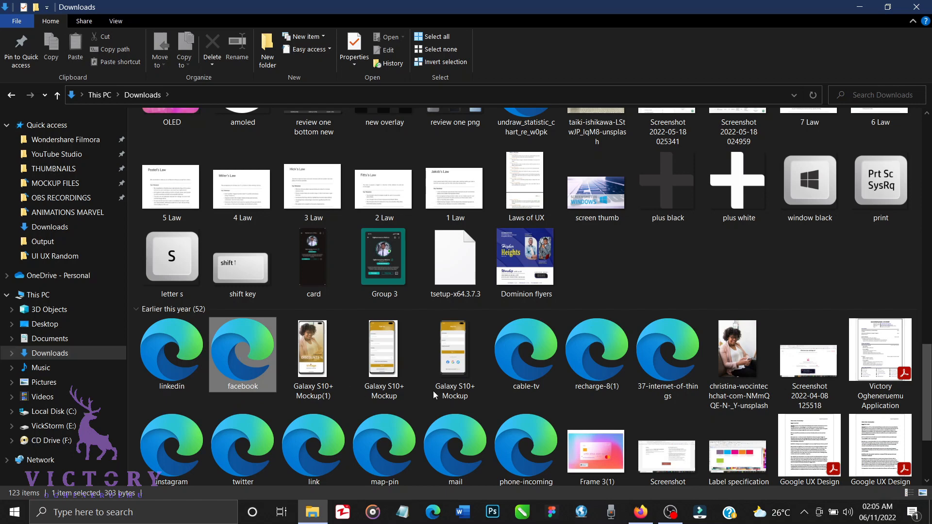
pyautogui.scroll(-4, 468, 380)
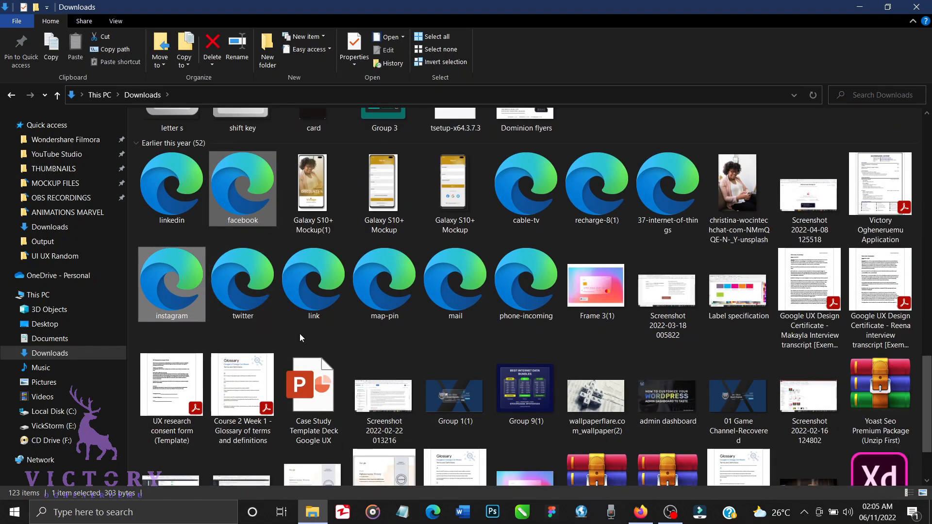
pyautogui.keyDown('ctrl'); pyautogui.click(252, 298); pyautogui.keyUp('ctrl')
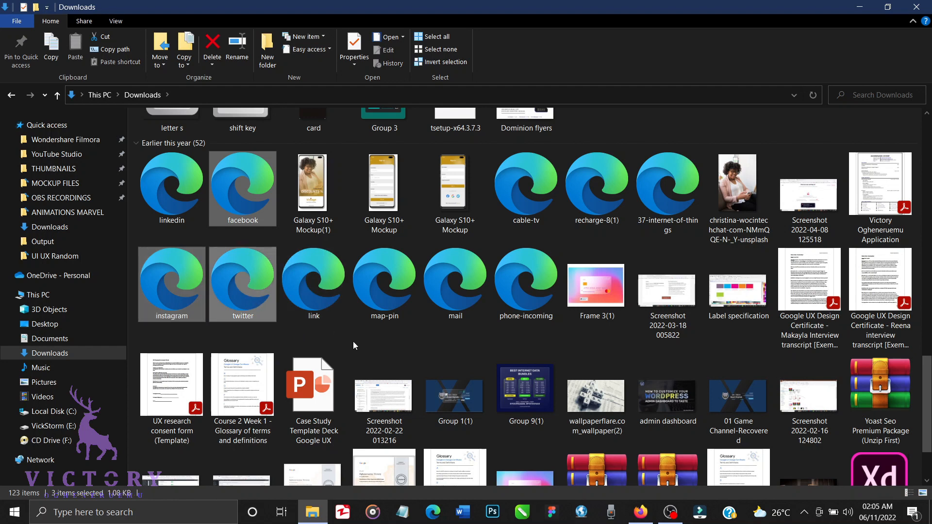
pyautogui.keyDown('ctrl'); pyautogui.click(174, 211); pyautogui.keyUp('ctrl')
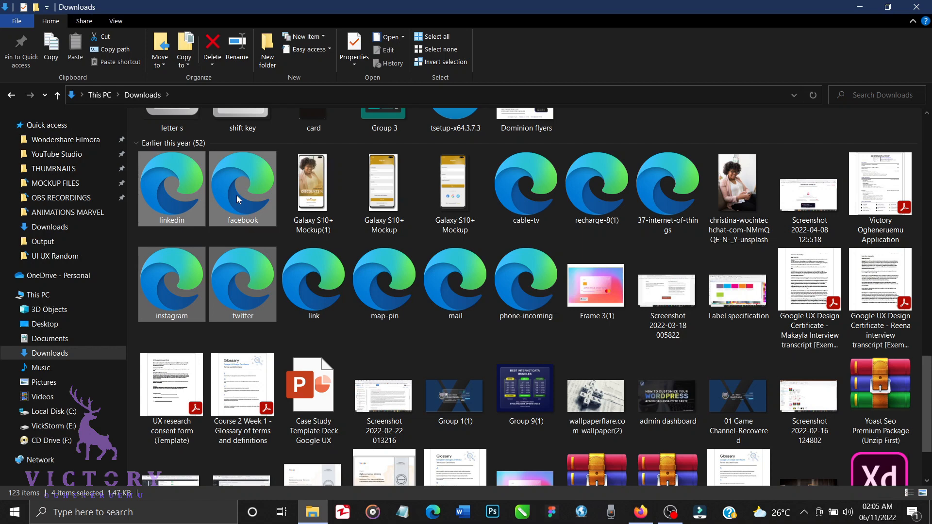
pyautogui.moveTo(237, 195); pyautogui.dragTo(501, 357)
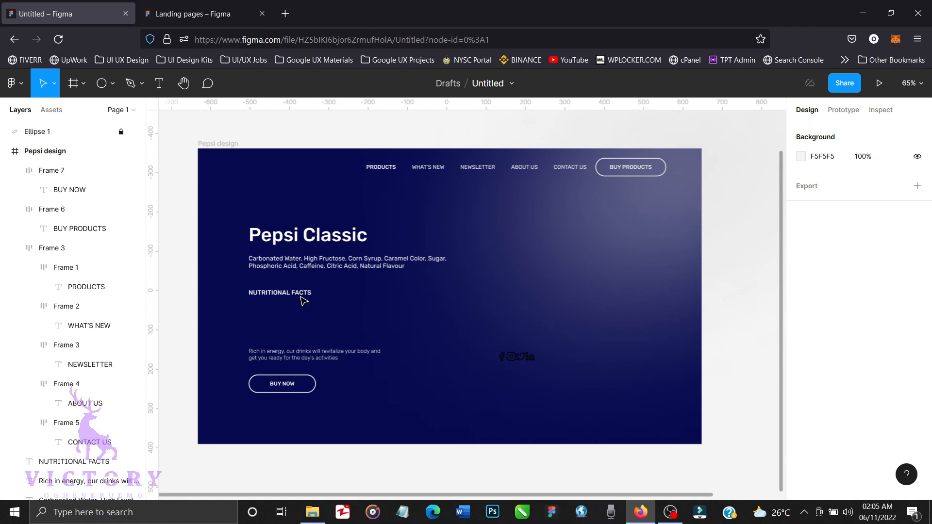
# Group the three vectors inside the linkedin frame and name the group "link".
pyautogui.click(526, 360)
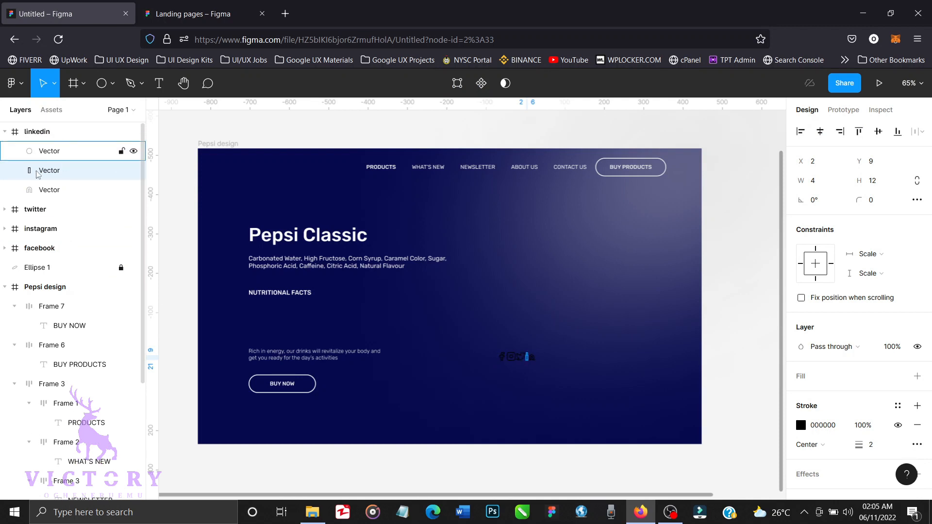
pyautogui.click(45, 151)
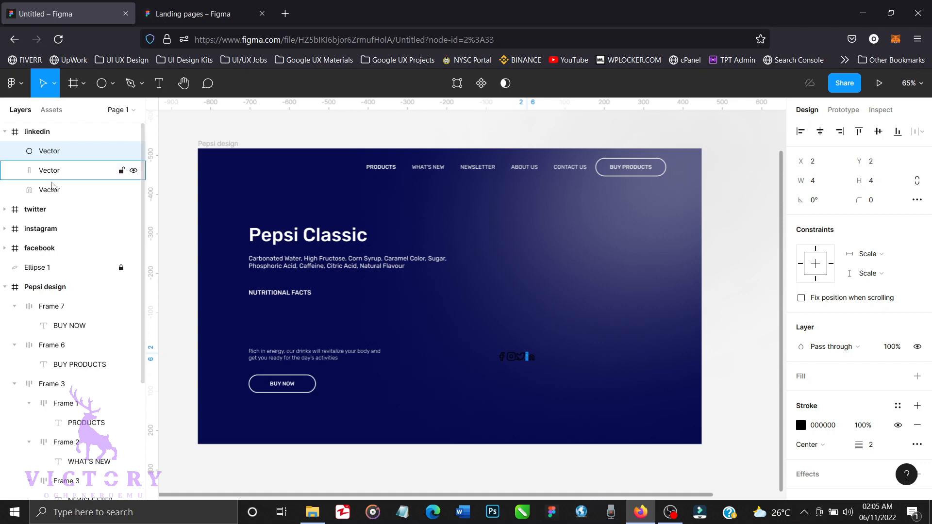
pyautogui.keyDown('shift'); pyautogui.click(52, 190); pyautogui.keyUp('shift')
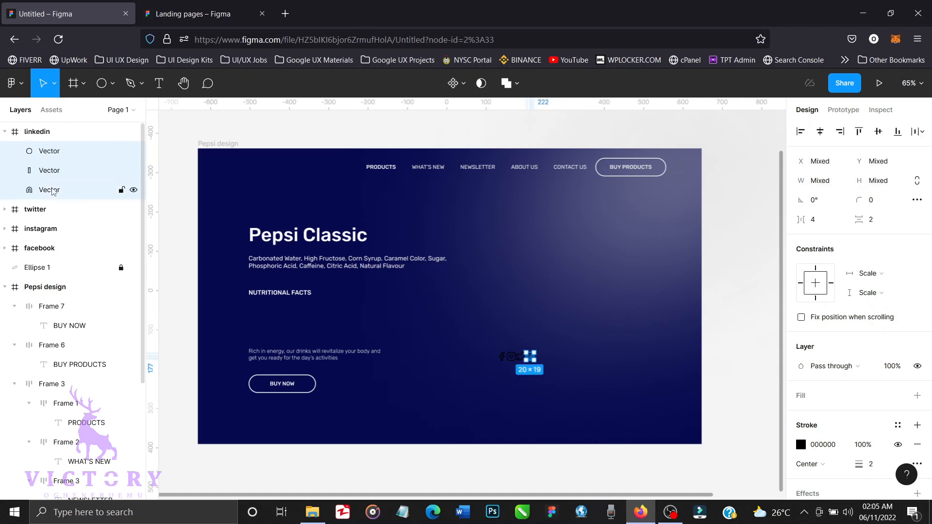
pyautogui.hotkey('ctrl', 'g')
pyautogui.doubleClick(51, 151)
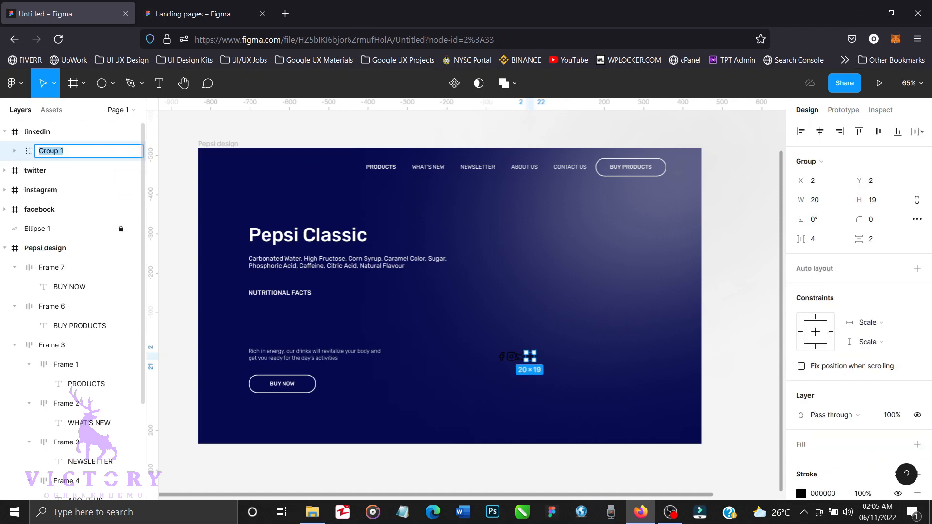
pyautogui.write('link')
pyautogui.press('Return')
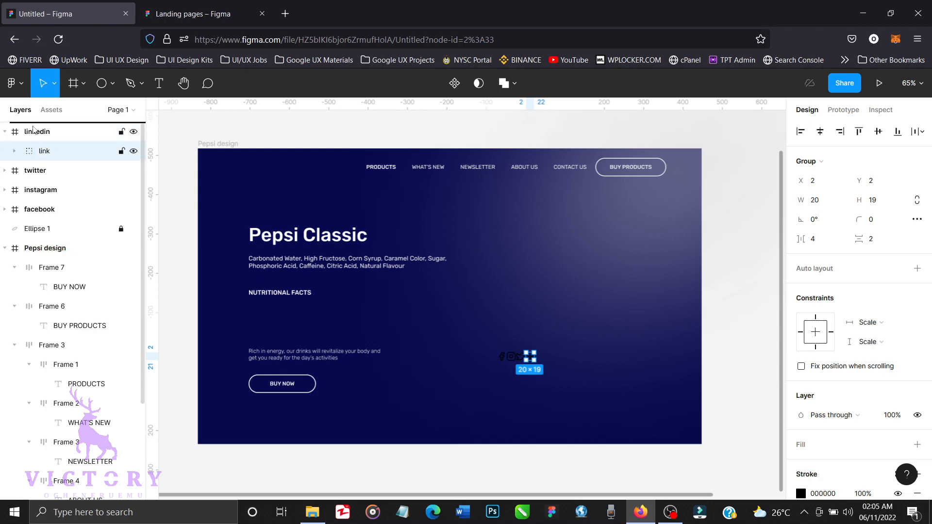
# Take the "link" group out of the linkedin frame and delete the emptied frame.
pyautogui.moveTo(34, 150); pyautogui.dragTo(33, 127)
pyautogui.click(43, 153)
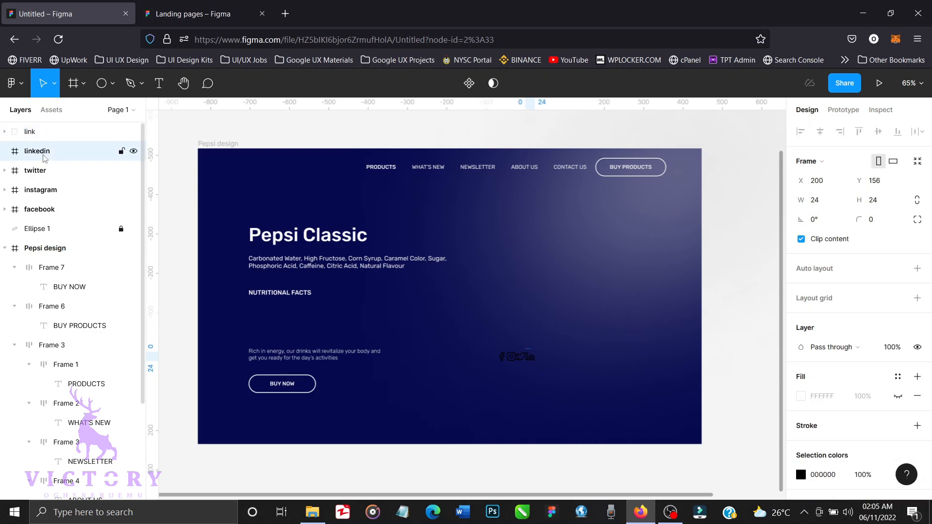
pyautogui.press('Delete')
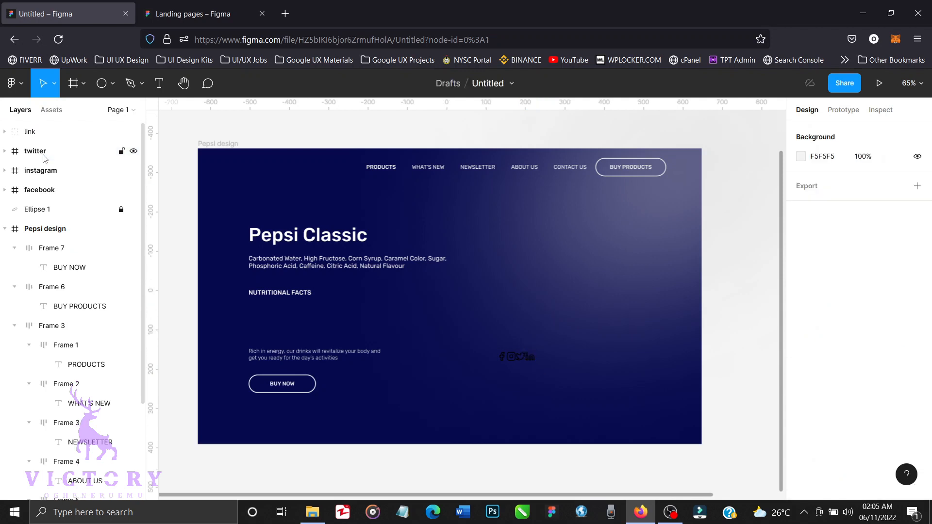
# Take the bird vector out of the twitter frame and delete the emptied frame.
pyautogui.click(5, 152)
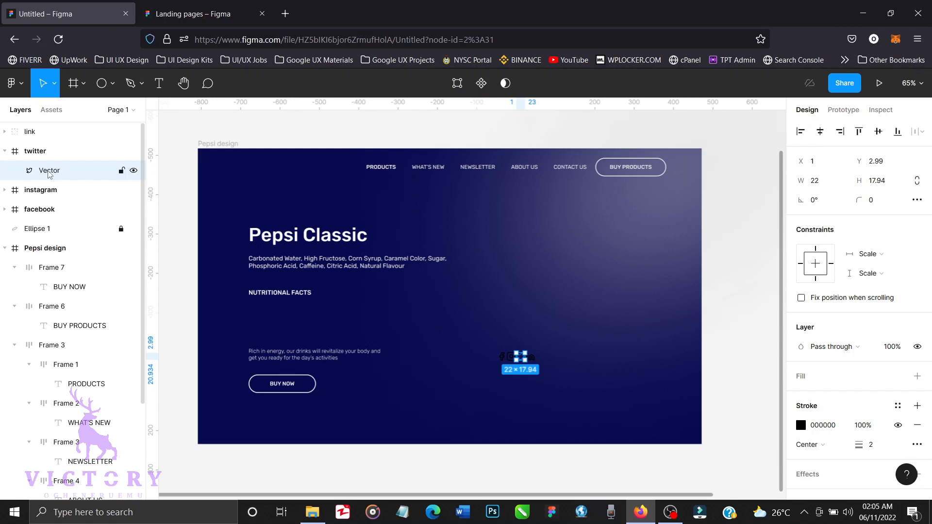
pyautogui.moveTo(49, 173); pyautogui.dragTo(29, 146)
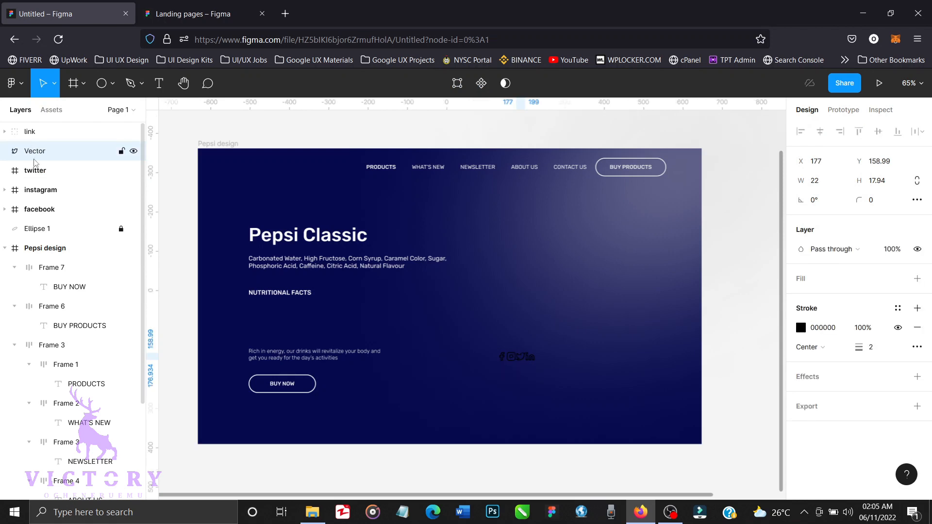
pyautogui.click(39, 171)
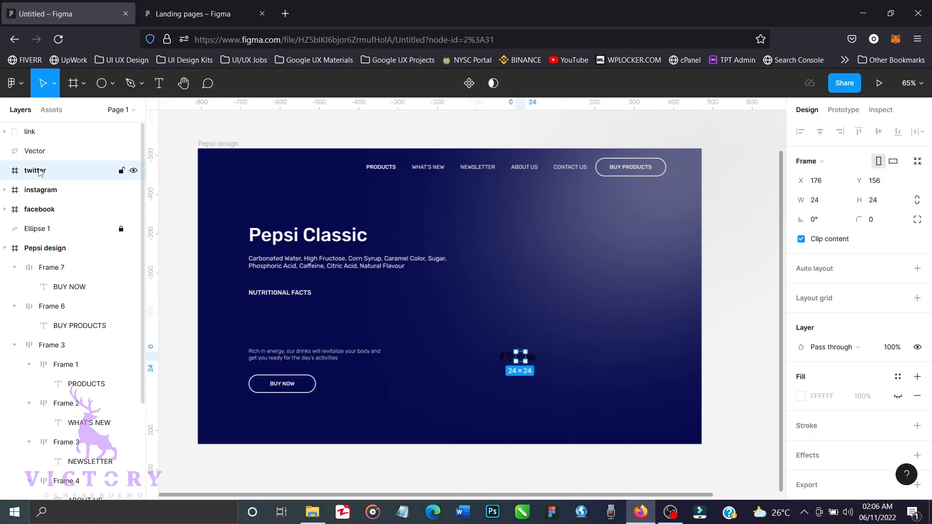
pyautogui.press('Delete')
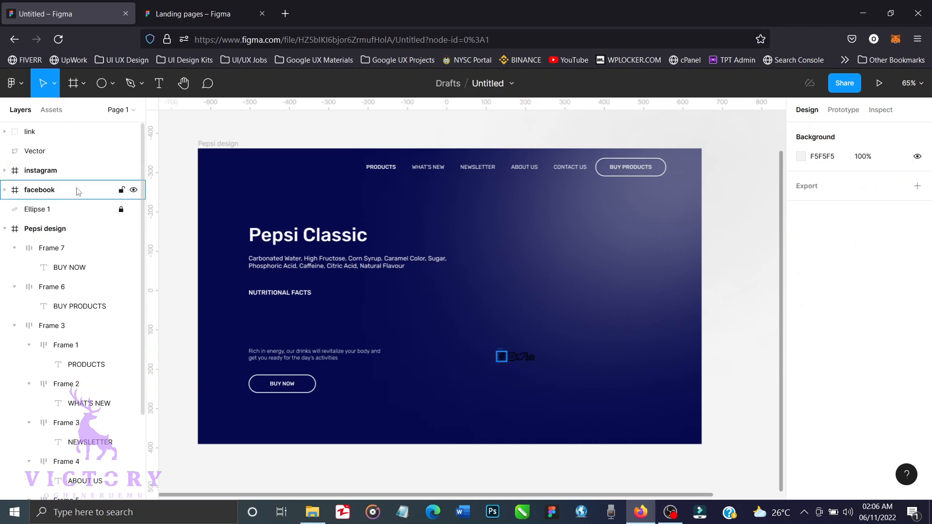
# Group the three vectors inside the instagram frame and name the group "insta".
pyautogui.click(5, 172)
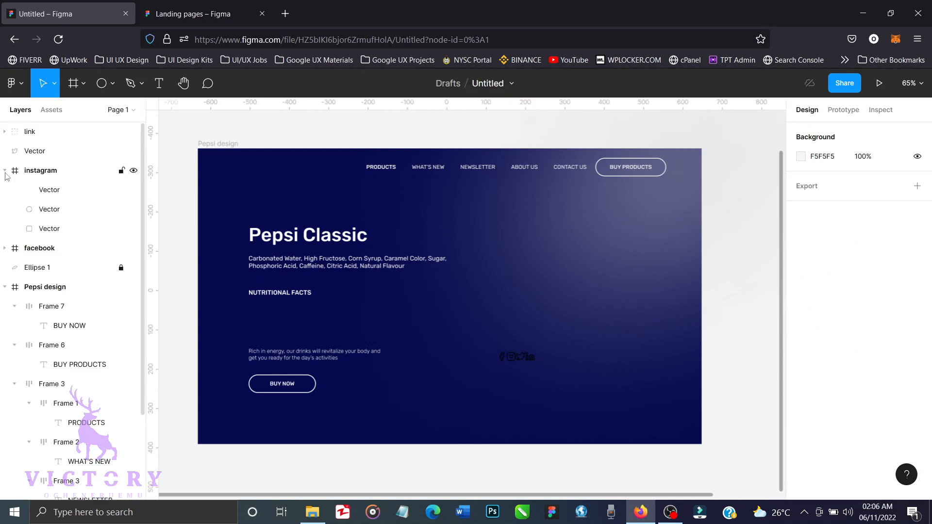
pyautogui.click(54, 194)
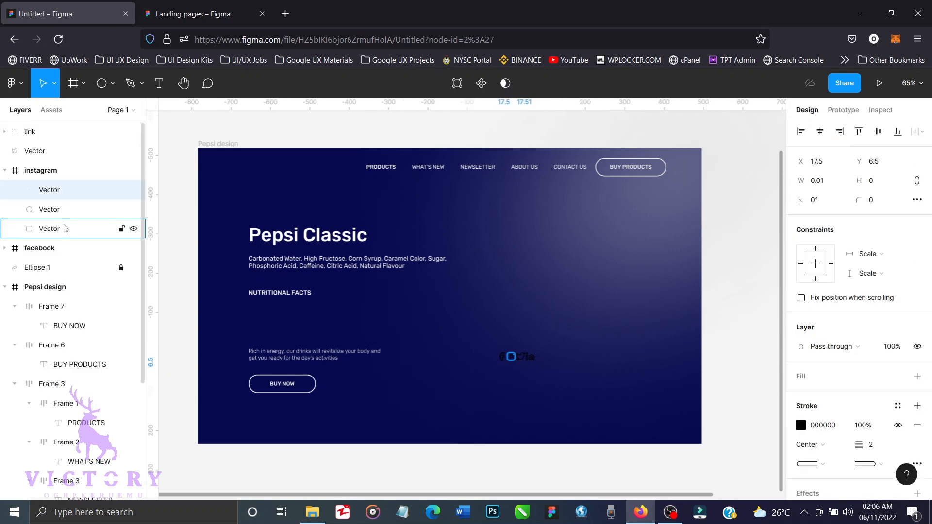
pyautogui.keyDown('shift'); pyautogui.click(65, 228); pyautogui.keyUp('shift')
pyautogui.hotkey('ctrl', 'g')
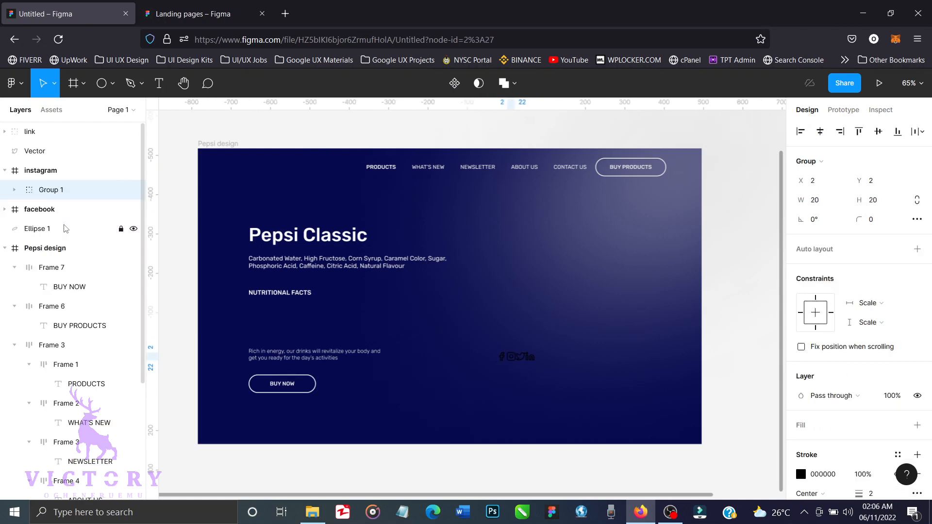
pyautogui.doubleClick(48, 190)
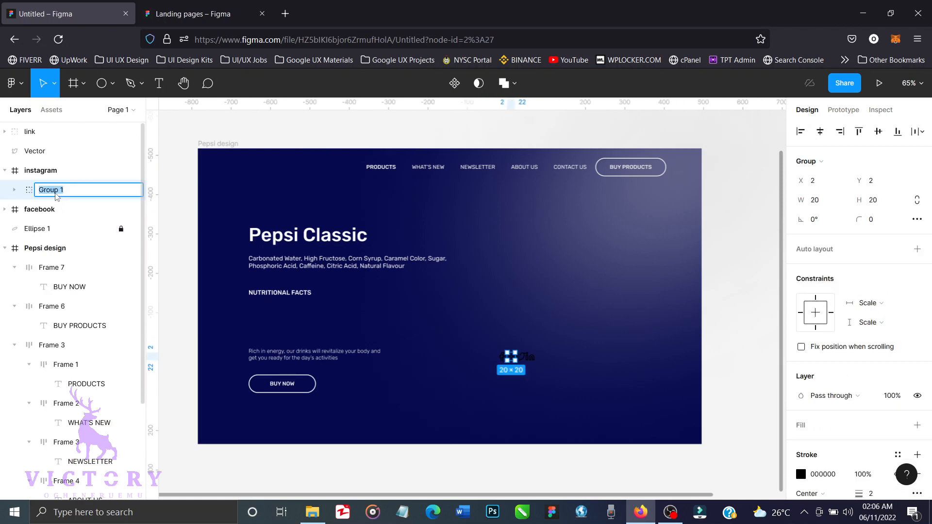
pyautogui.write('insta')
pyautogui.press('Return')
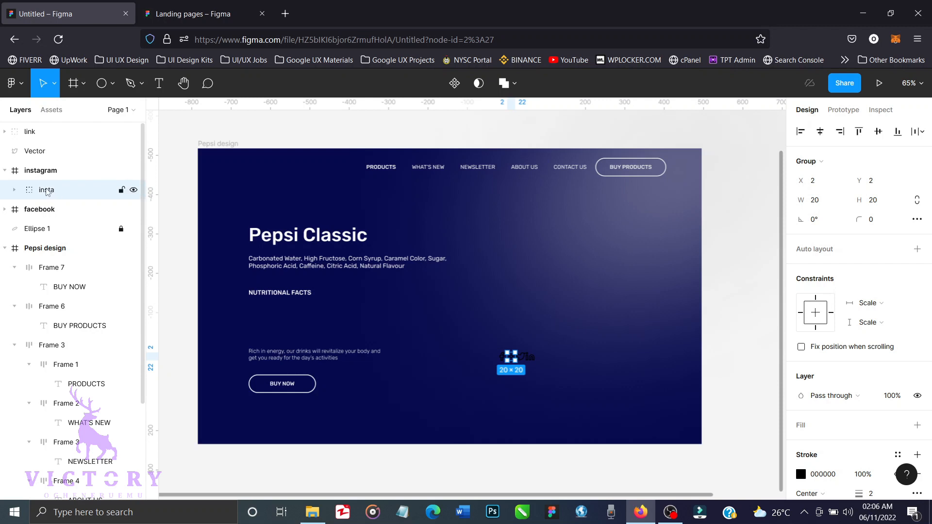
# Take the "insta" group out of the instagram frame and delete the emptied frame.
pyautogui.moveTo(48, 193); pyautogui.dragTo(30, 173)
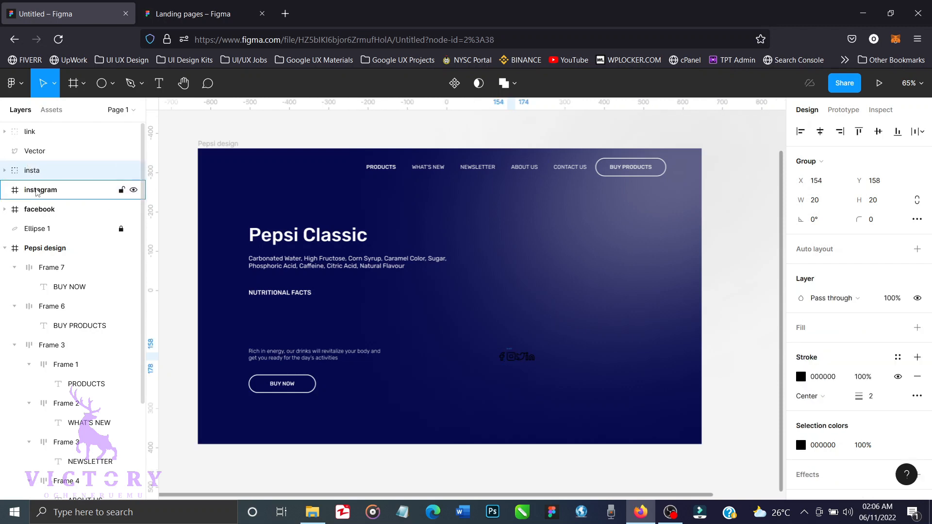
pyautogui.click(37, 192)
pyautogui.press('Delete')
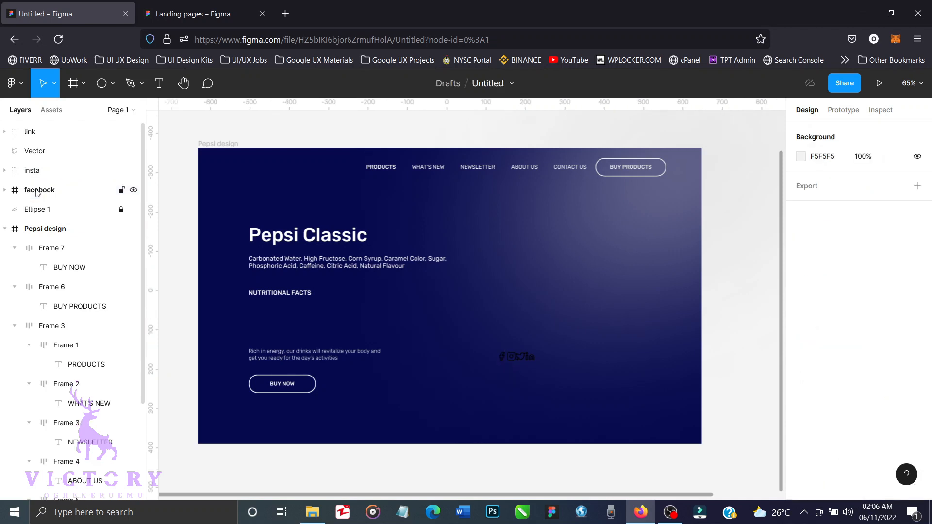
# Take the vector out of the facebook frame and delete the emptied frame.
pyautogui.click(42, 212)
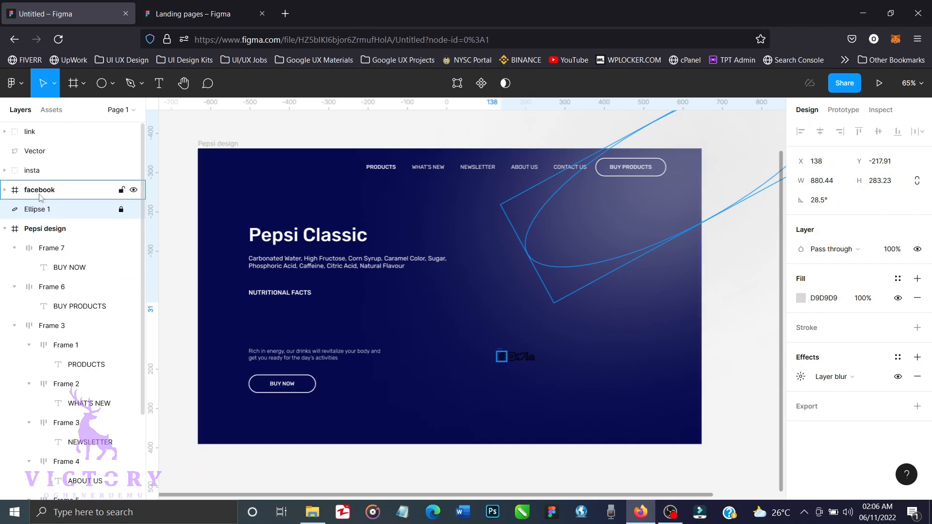
pyautogui.click(13, 196)
pyautogui.click(5, 190)
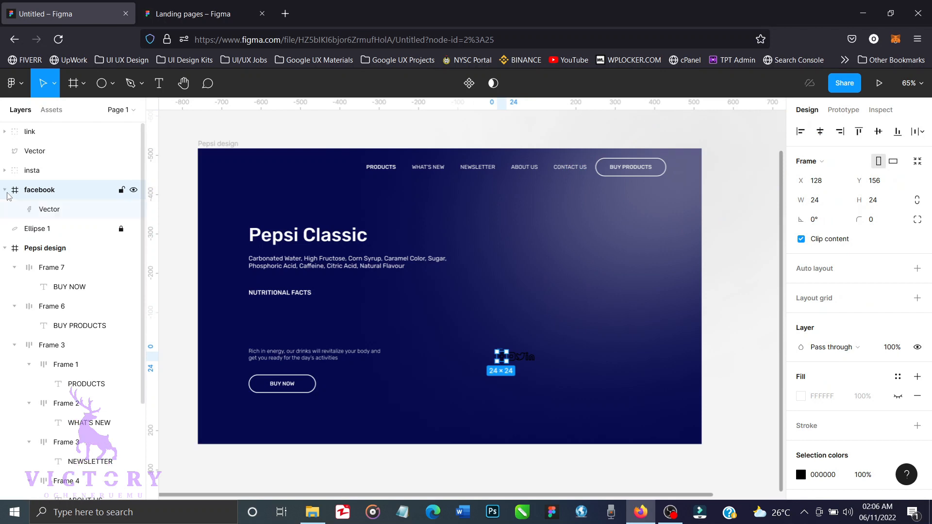
pyautogui.click(43, 212)
pyautogui.moveTo(43, 212); pyautogui.dragTo(20, 184)
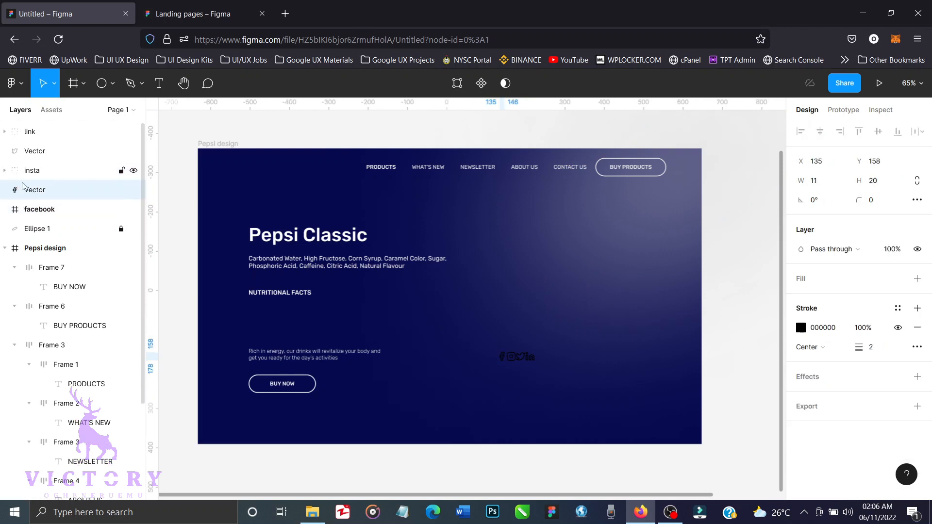
pyautogui.click(47, 209)
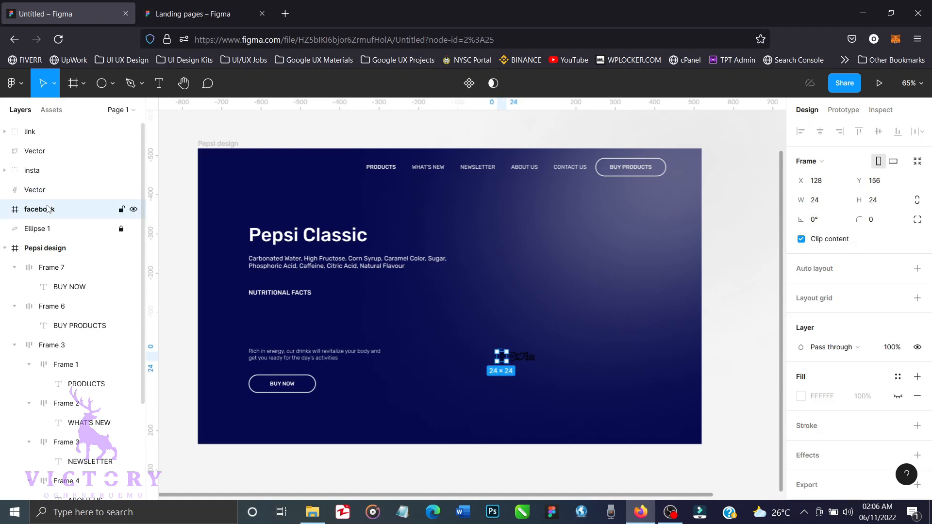
pyautogui.press('Delete')
# Set the stroke of all four social media icons to white (FFFFFF) with a weight of 1.5.
pyautogui.click(44, 197)
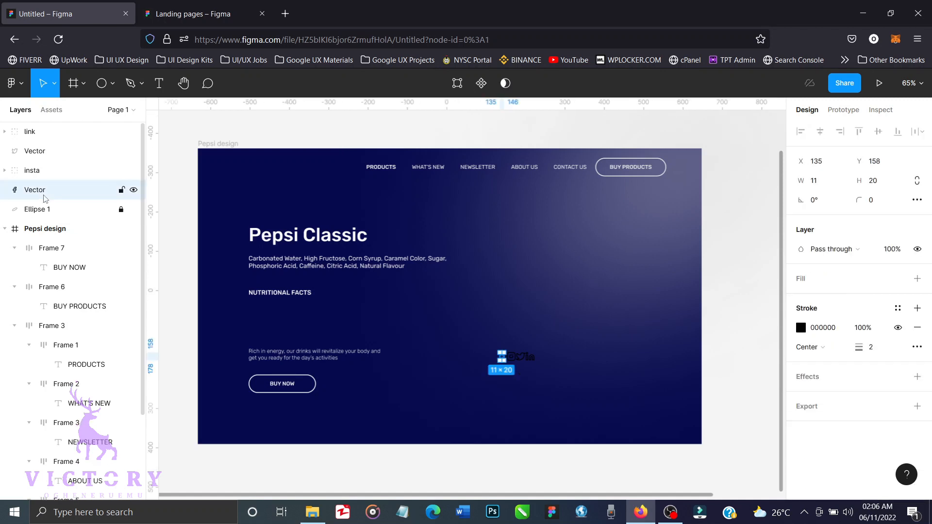
pyautogui.keyDown('shift'); pyautogui.click(42, 132); pyautogui.keyUp('shift')
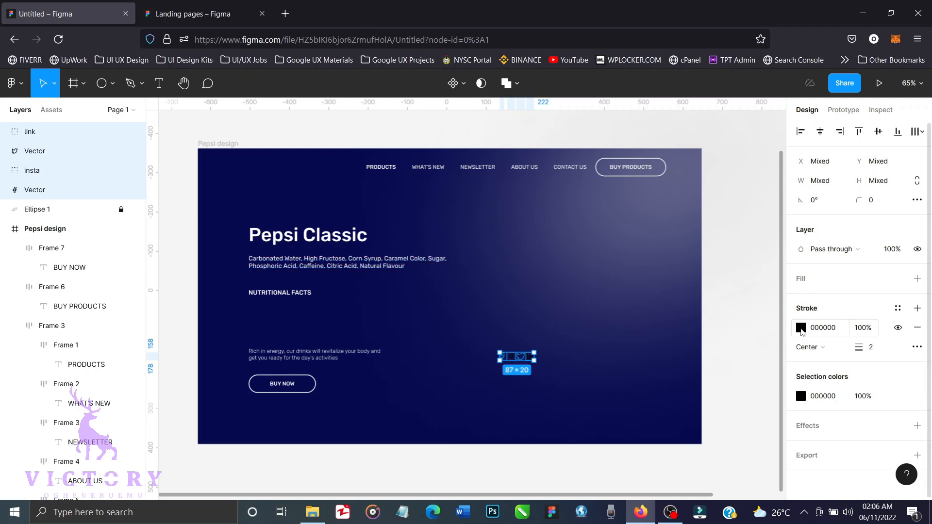
pyautogui.click(800, 329)
pyautogui.moveTo(678, 261); pyautogui.dragTo(640, 196)
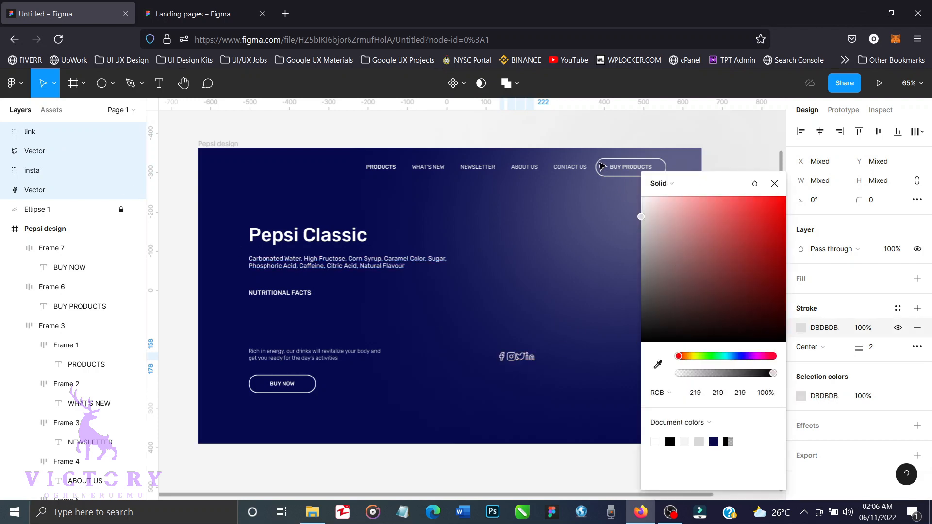
pyautogui.click(774, 183)
pyautogui.click(870, 350)
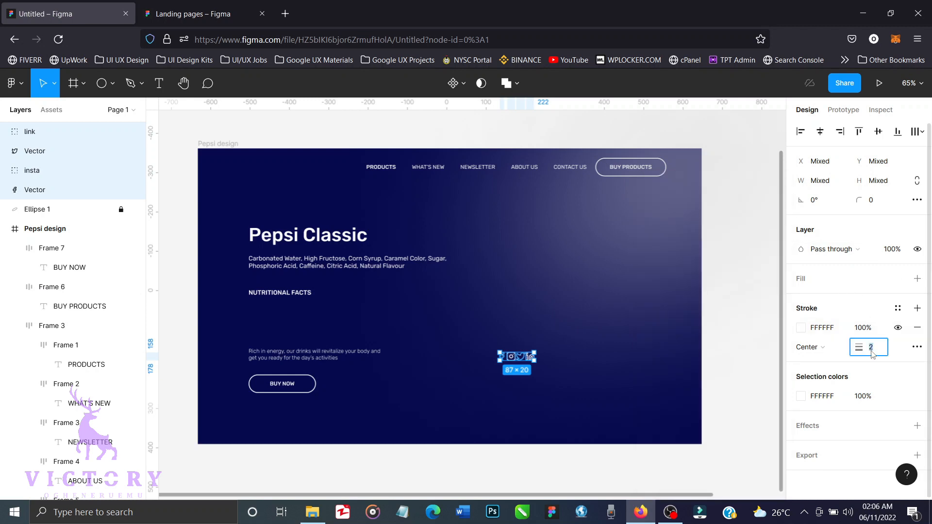
pyautogui.write('1.5')
pyautogui.press('Return')
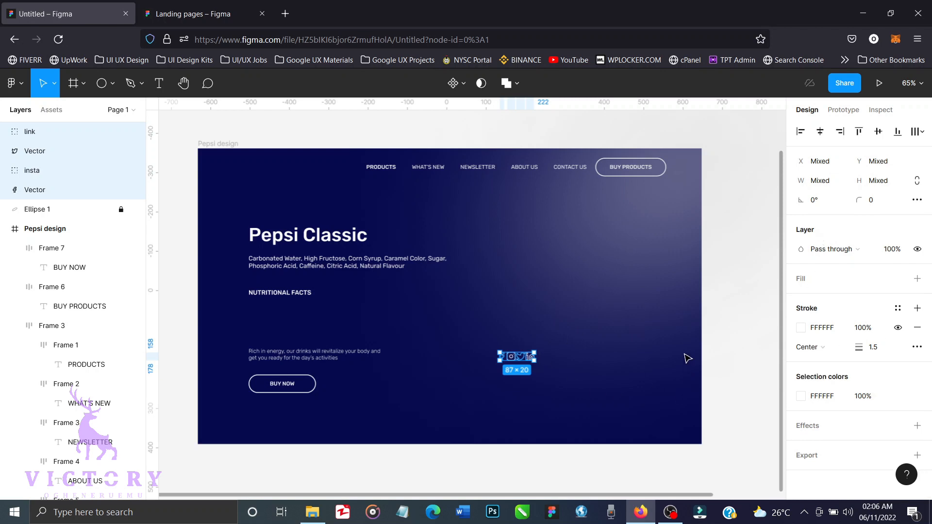
# Arrange the four social media icons in a vertical auto layout with a spacing of 25.
pyautogui.hotkey('shift', 'a')
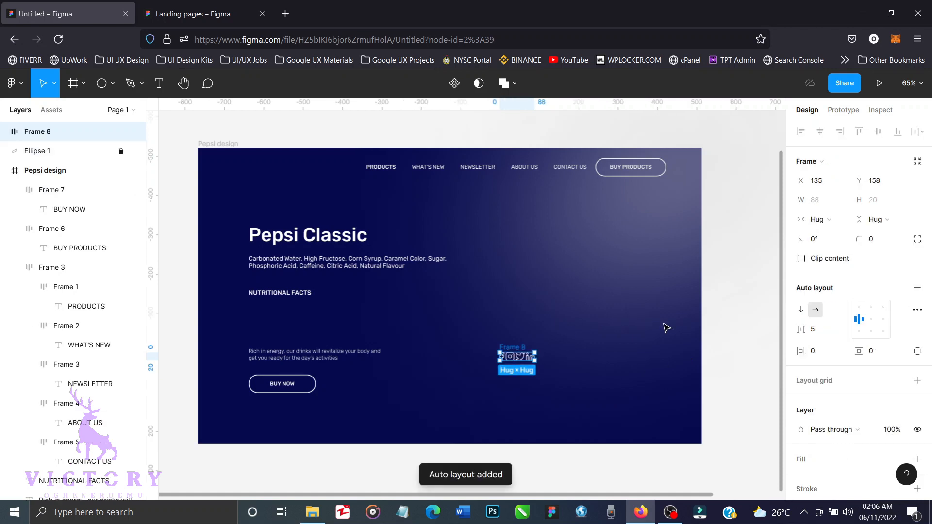
pyautogui.click(800, 309)
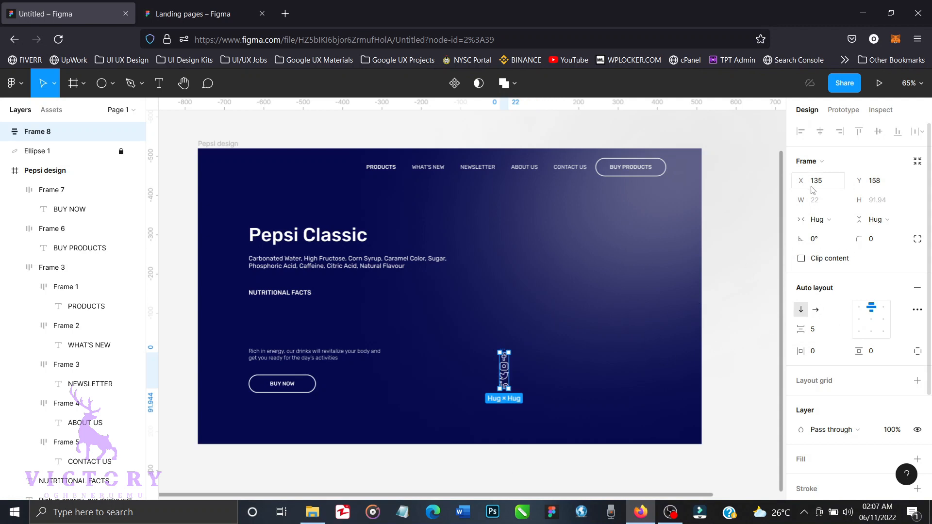
pyautogui.click(815, 332)
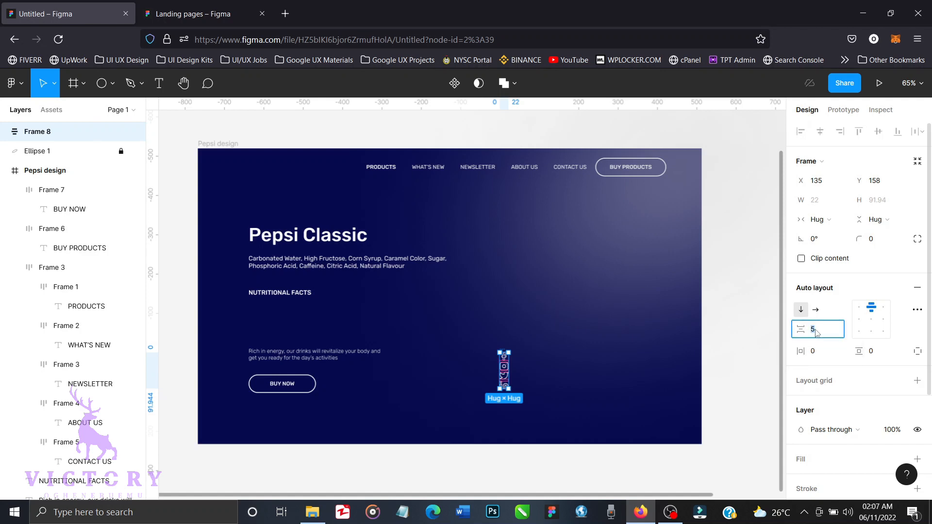
pyautogui.write('15')
pyautogui.press('Return')
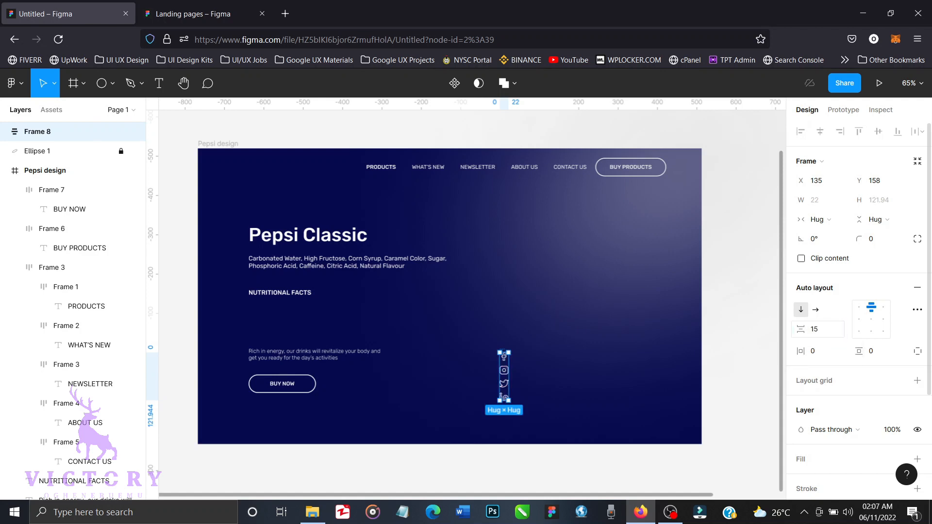
pyautogui.click(819, 336)
pyautogui.write('25')
pyautogui.press('Return')
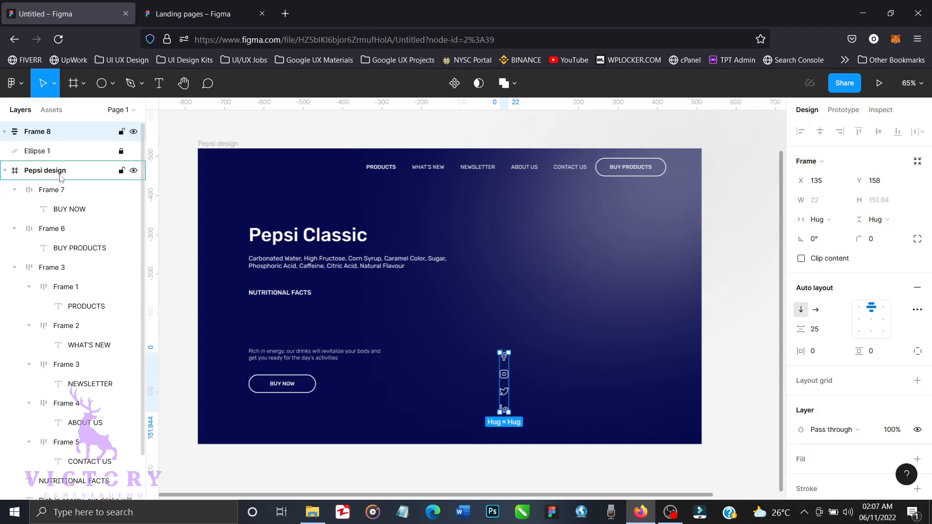
# Move the icon column into the Pepsi design frame, place it beside the product texts near the frame's left edge, and centre it vertically.
pyautogui.moveTo(60, 175); pyautogui.dragTo(61, 178)
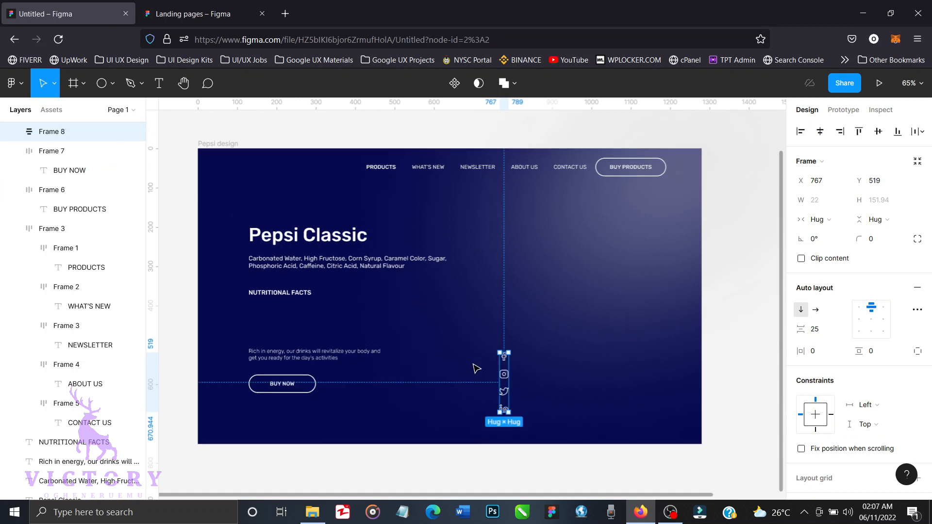
pyautogui.moveTo(504, 385); pyautogui.dragTo(223, 301)
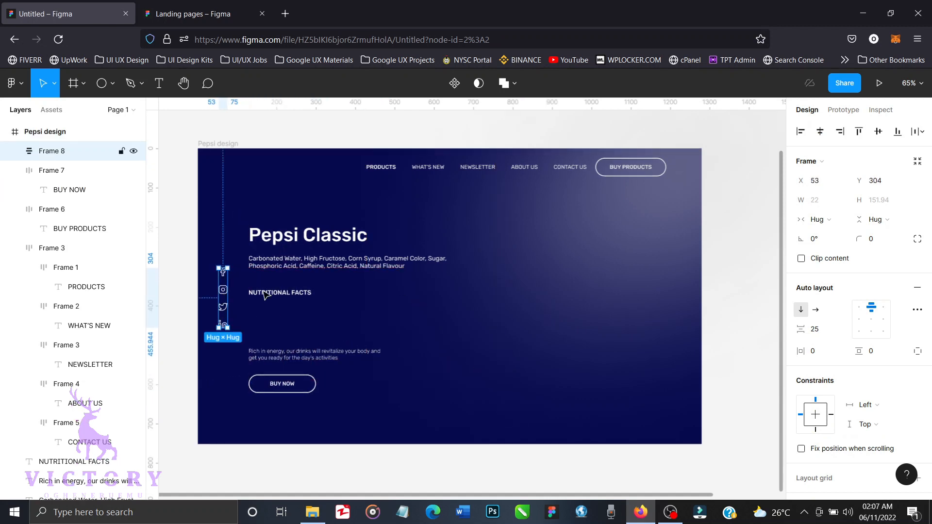
pyautogui.click(877, 131)
# Shift the social icon column closer to the design's left edge, to X 18.
pyautogui.hotkey('shift', 'Left')
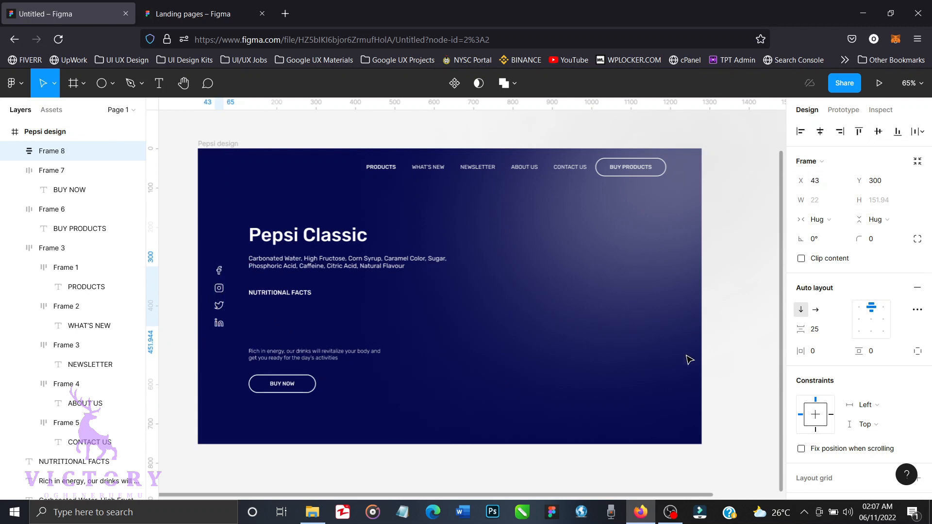
pyautogui.hotkey('shift', 'Left')
pyautogui.hotkey('shift', 'Left')
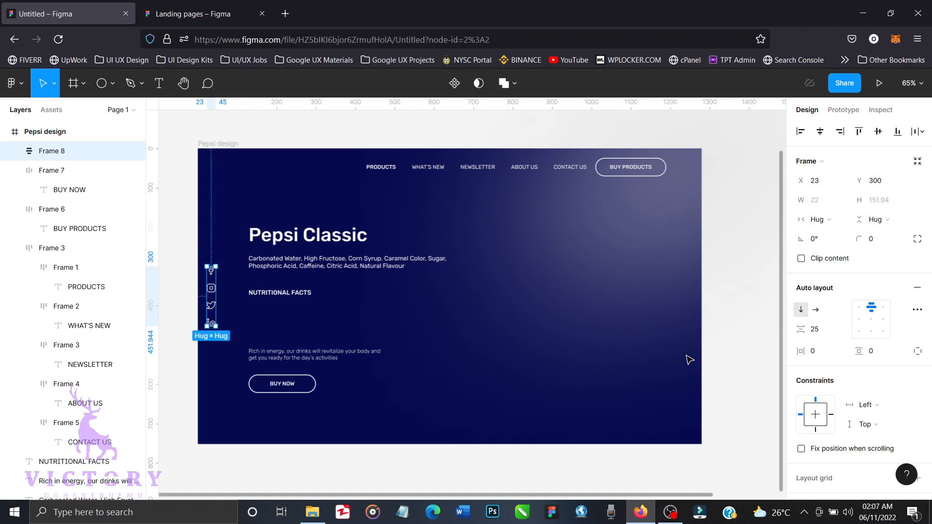
pyautogui.press('Left')
pyautogui.press('Left')
pyautogui.press('Left')
pyautogui.press('Left')
pyautogui.press('Left')
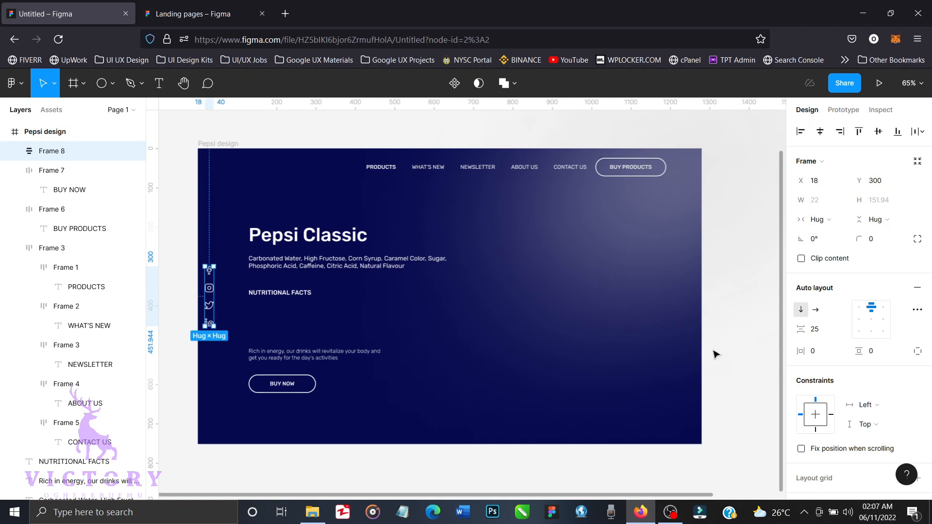
pyautogui.click(722, 350)
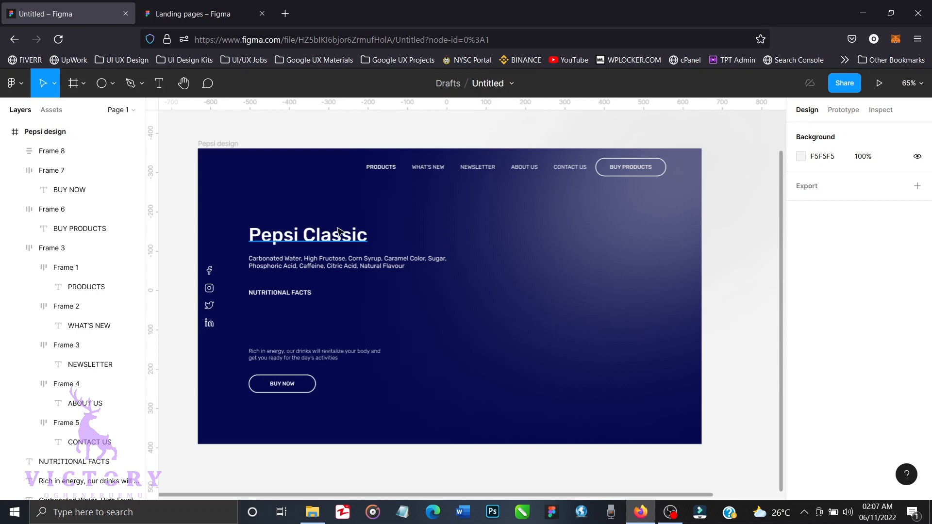
# Move the Pepsi Classic title, the ingredients text and the NUTRITIONAL FACTS heading up together by 10.
pyautogui.click(277, 241)
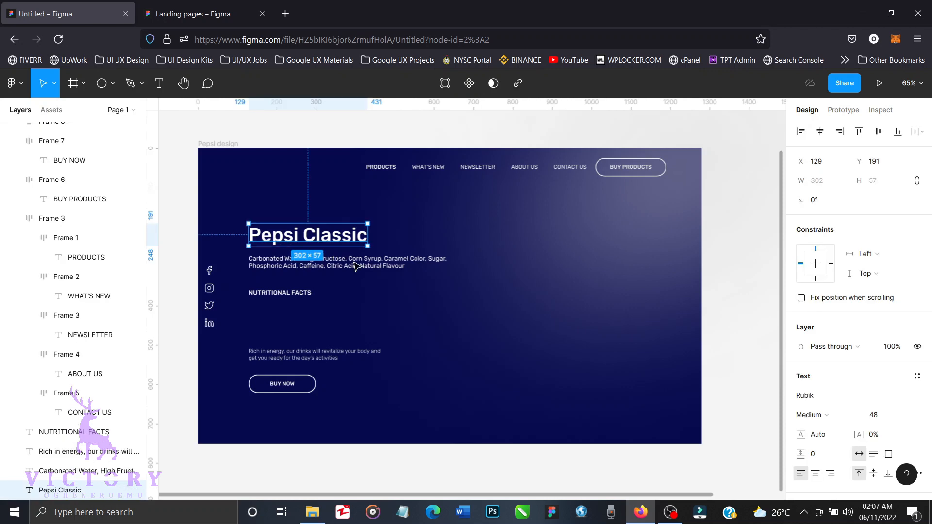
pyautogui.keyDown('shift'); pyautogui.click(374, 266); pyautogui.keyUp('shift')
pyautogui.keyDown('shift'); pyautogui.click(302, 294); pyautogui.keyUp('shift')
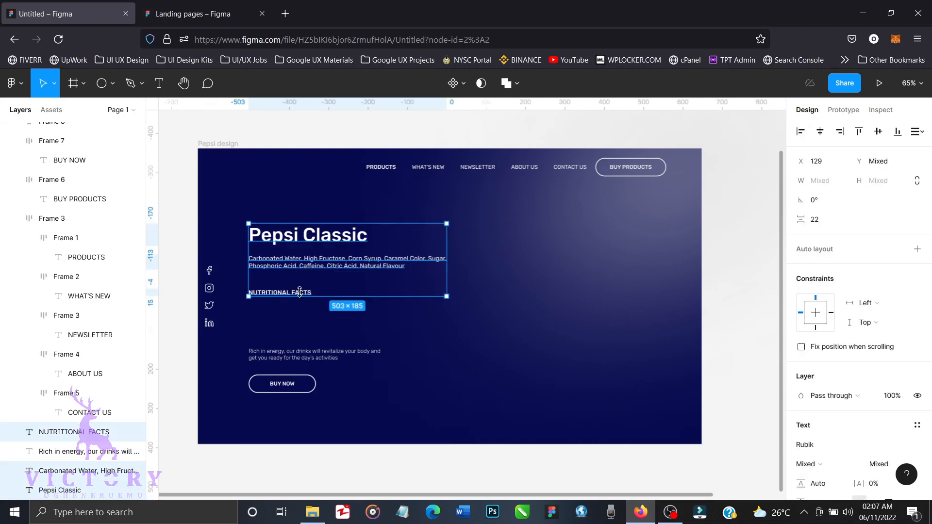
pyautogui.hotkey('shift', 'Up')
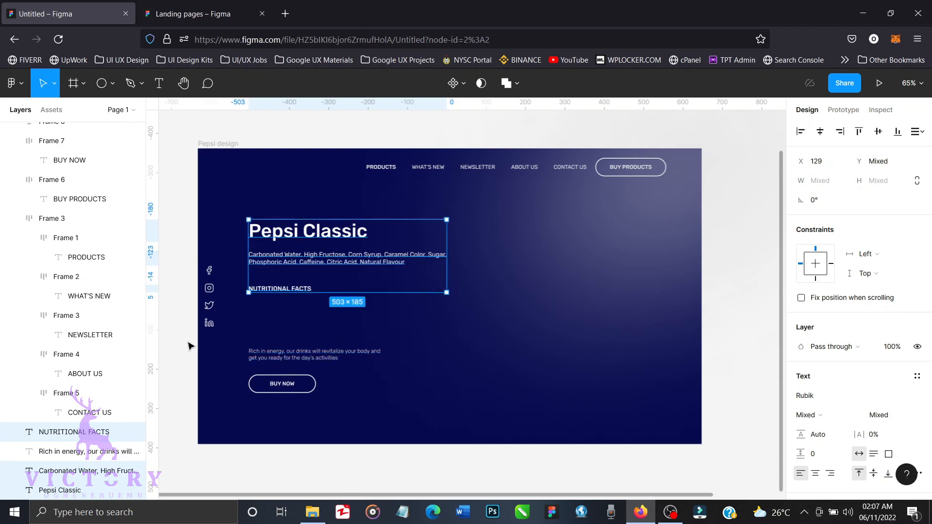
# Move the "Rich in energy" text and the BUY NOW button down together by 20.
pyautogui.click(368, 397)
pyautogui.moveTo(186, 339); pyautogui.dragTo(377, 401)
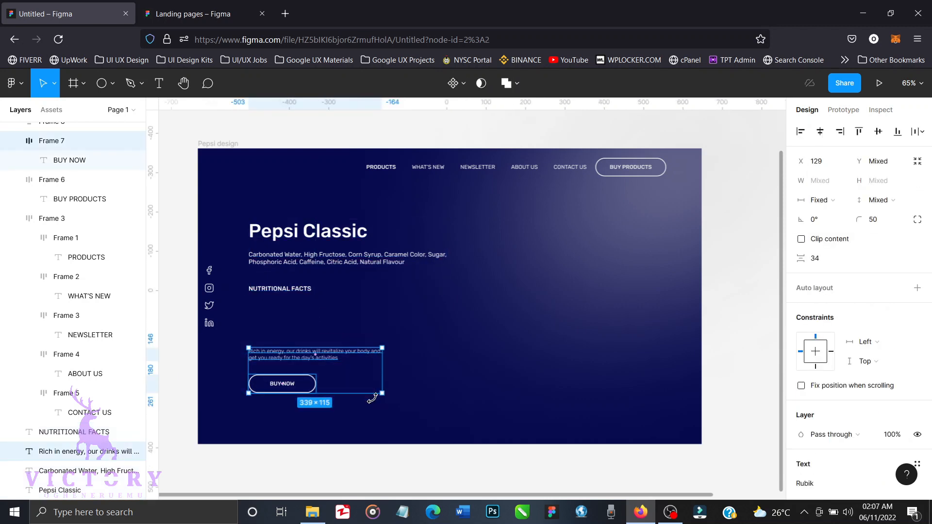
pyautogui.hotkey('shift', 'Down')
pyautogui.hotkey('shift', 'Down')
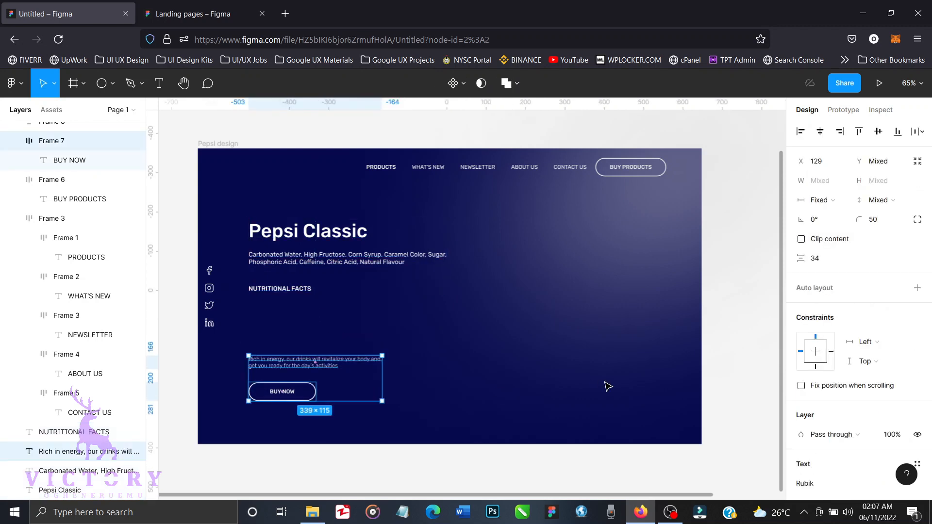
pyautogui.click(717, 383)
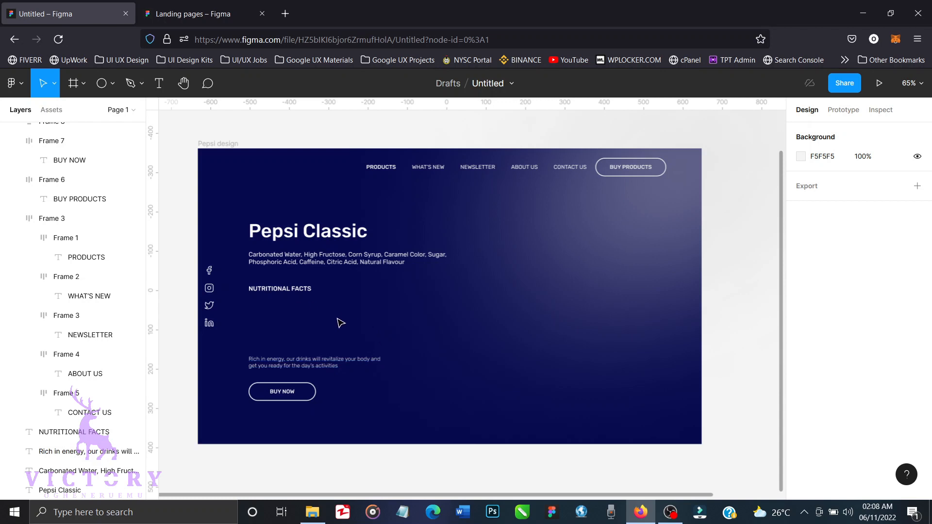
# Add a "Sugar syrup" text between the NUTRITIONAL FACTS heading and the "Rich in energy" text.
pyautogui.click(162, 92)
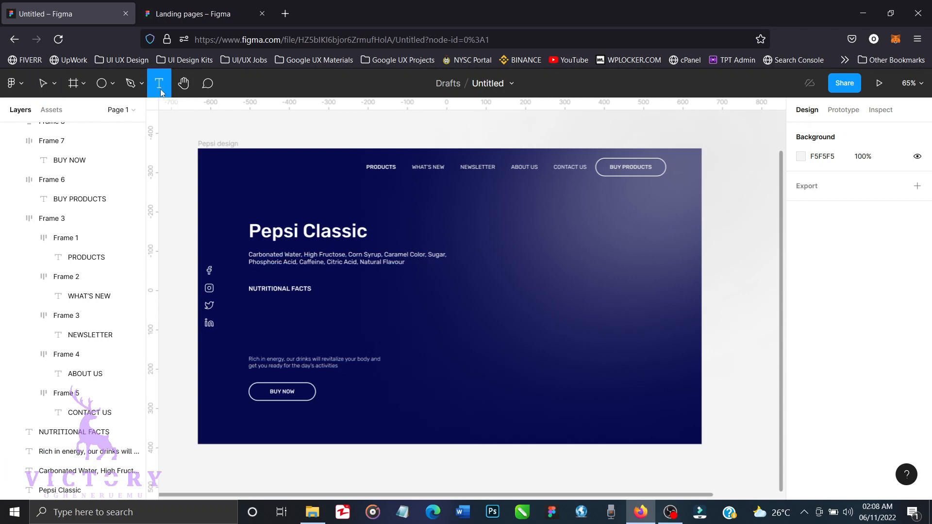
pyautogui.click(281, 328)
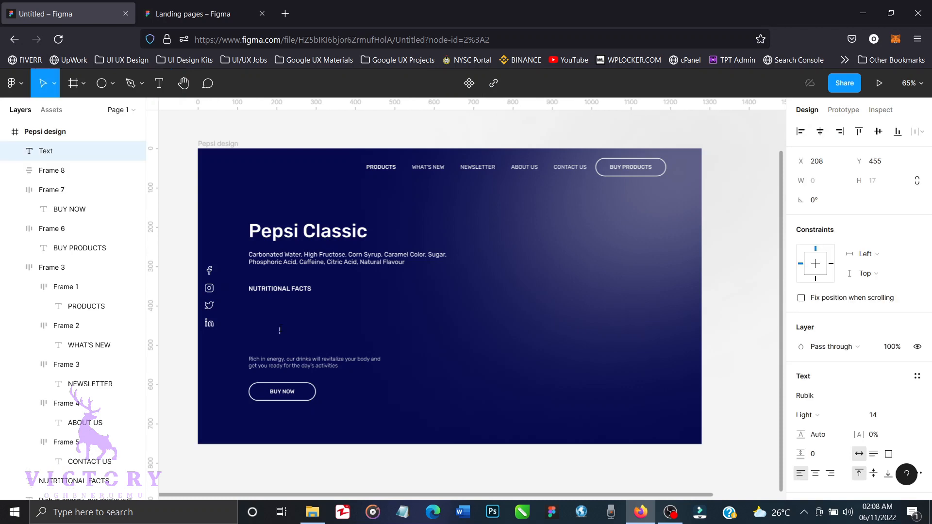
pyautogui.write('Su')
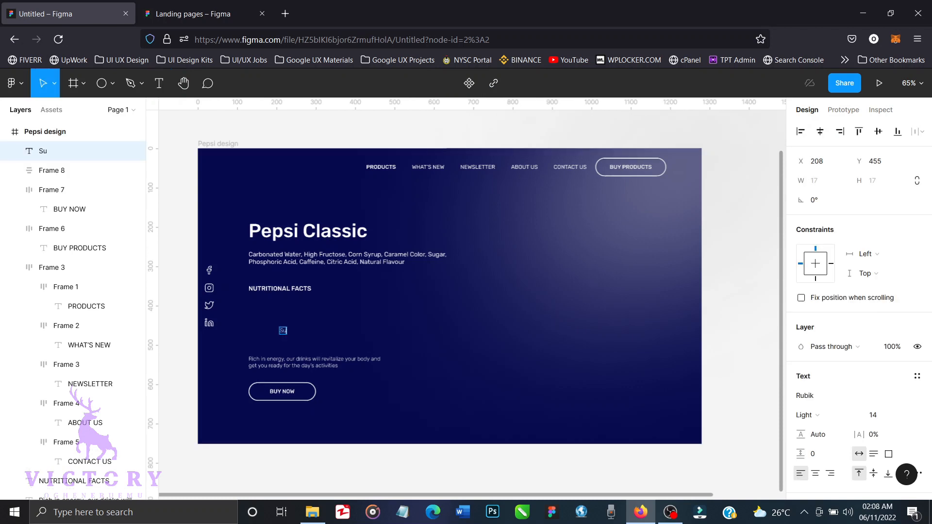
pyautogui.write('gar s')
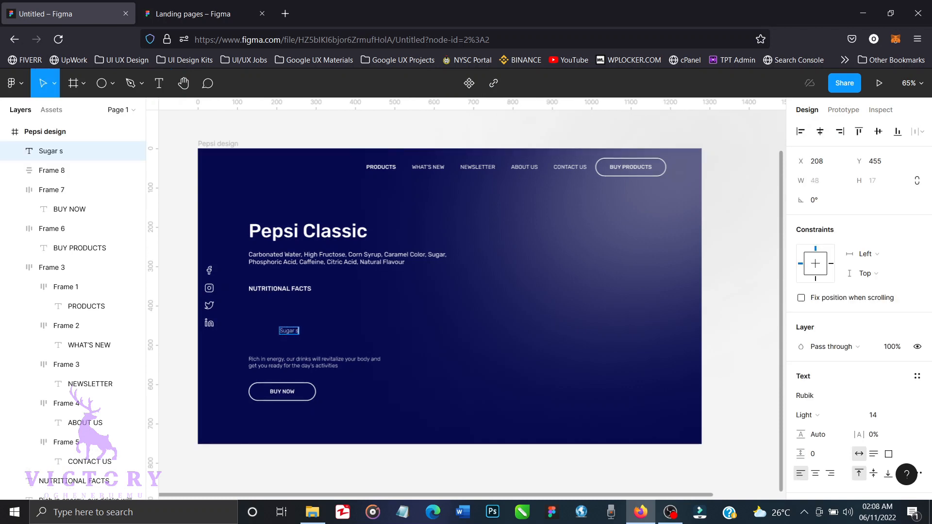
pyautogui.write('yrup')
pyautogui.press('Escape')
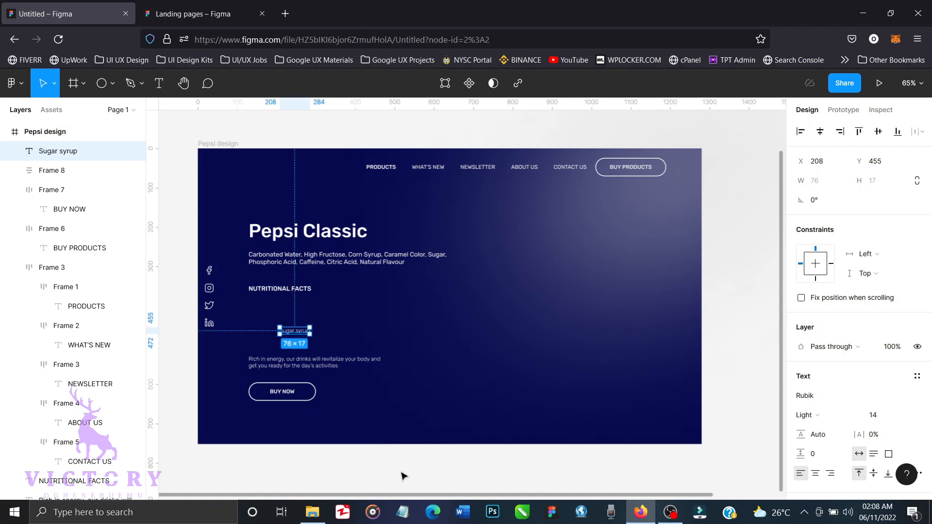
# Duplicate the "Sugar syrup" text, move the copy down by 30, and change its wording to "180 cL".
pyautogui.hotkey('ctrl', 'd')
pyautogui.hotkey('shift', 'Down')
pyautogui.hotkey('shift', 'Down')
pyautogui.hotkey('shift', 'Down')
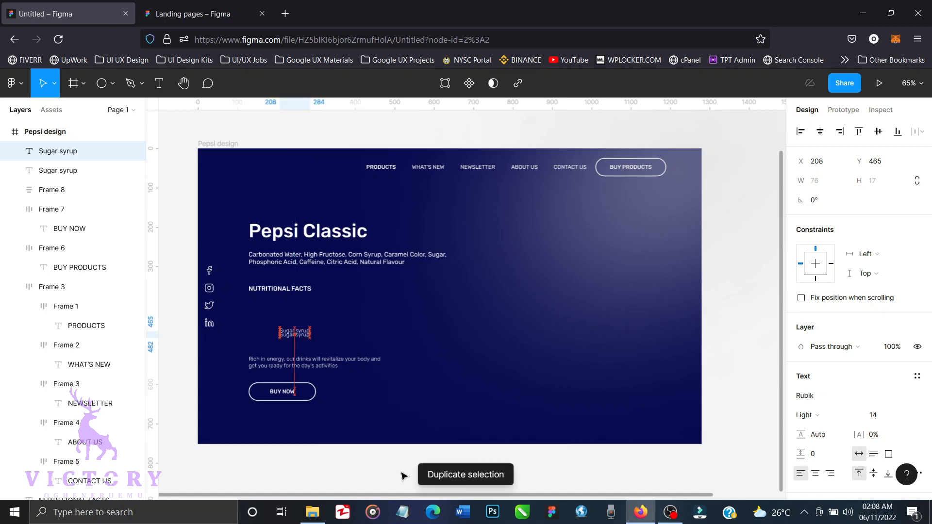
pyautogui.doubleClick(301, 341)
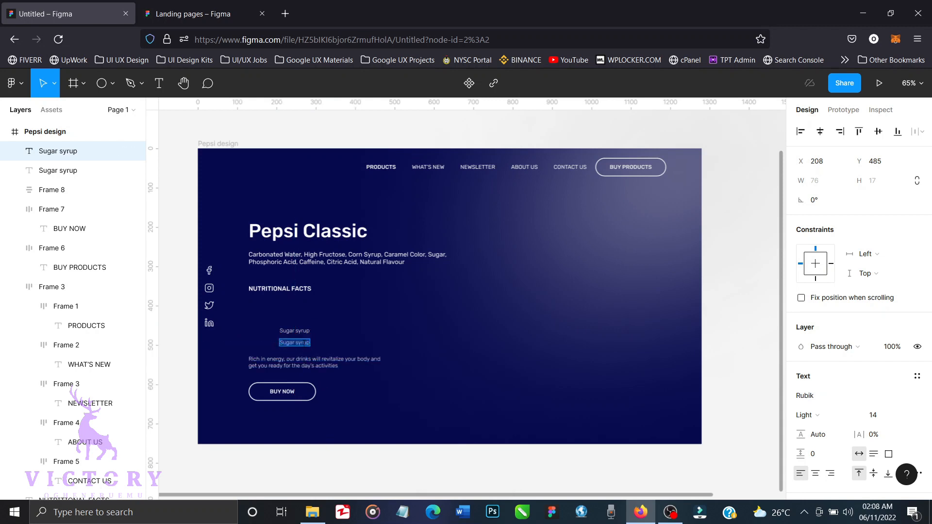
pyautogui.write('180 cL')
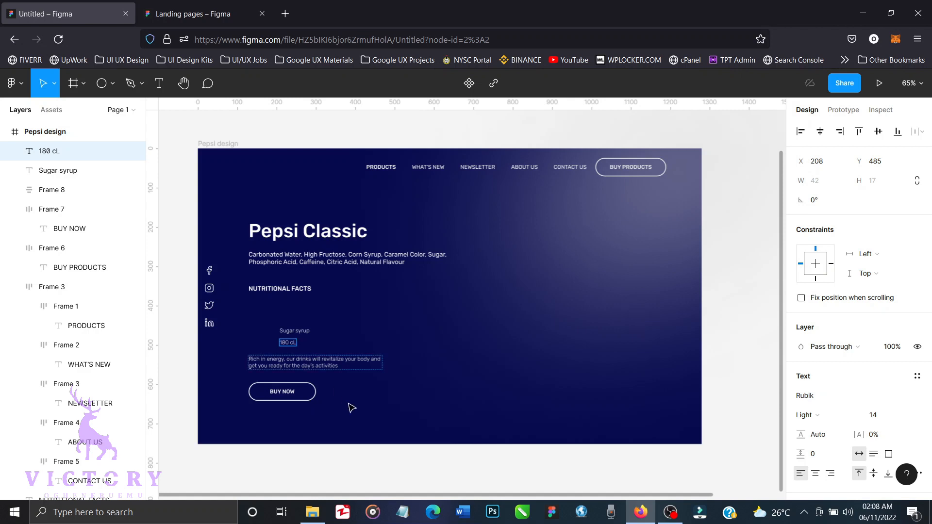
pyautogui.press('Escape')
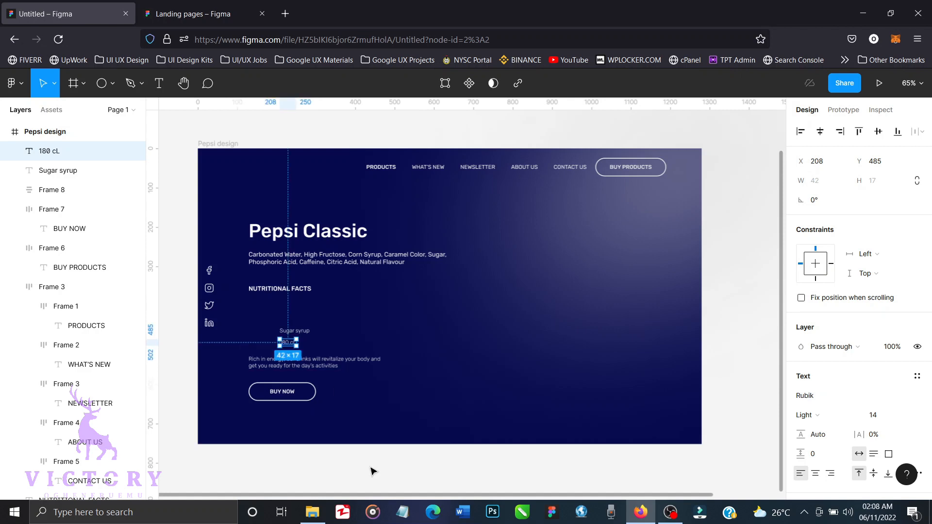
# Duplicate the "180 cL" text and move the copy down by 20.
pyautogui.hotkey('ctrl', 'd')
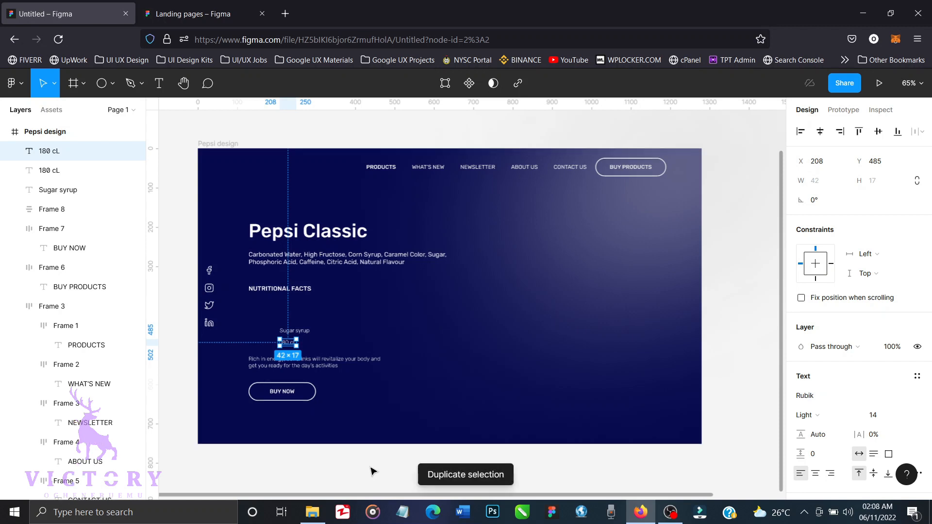
pyautogui.hotkey('shift', 'Down')
pyautogui.hotkey('shift', 'Down')
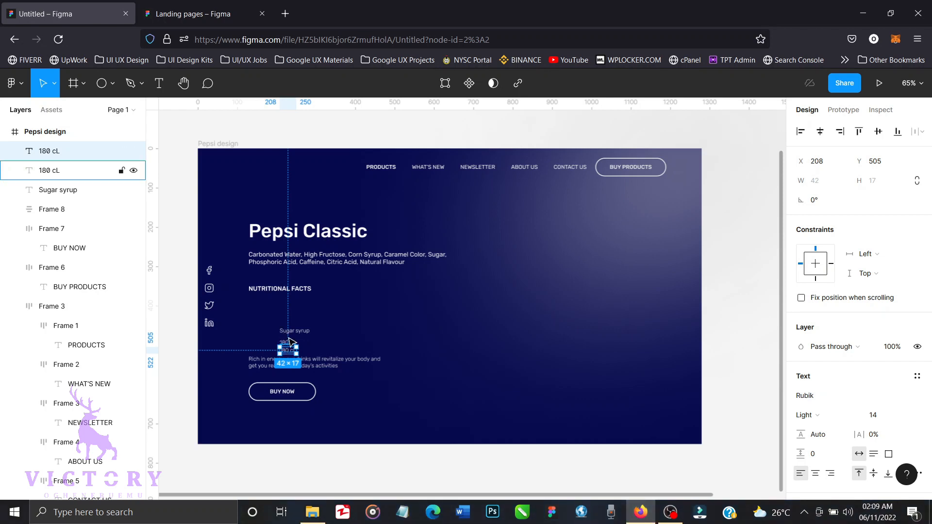
# Move the "Sugar syrup" and both "180 cL" texts up together by 50, and shift the lowest "180 cL" back down by 20.
pyautogui.keyDown('shift'); pyautogui.click(290, 341); pyautogui.keyUp('shift')
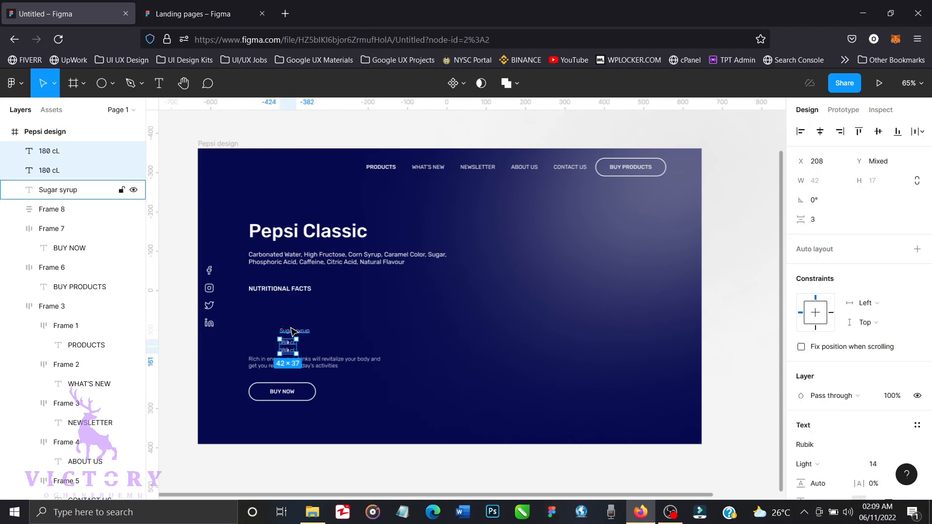
pyautogui.keyDown('shift'); pyautogui.click(288, 330); pyautogui.keyUp('shift')
pyautogui.moveTo(290, 334); pyautogui.dragTo(292, 316)
pyautogui.click(720, 391)
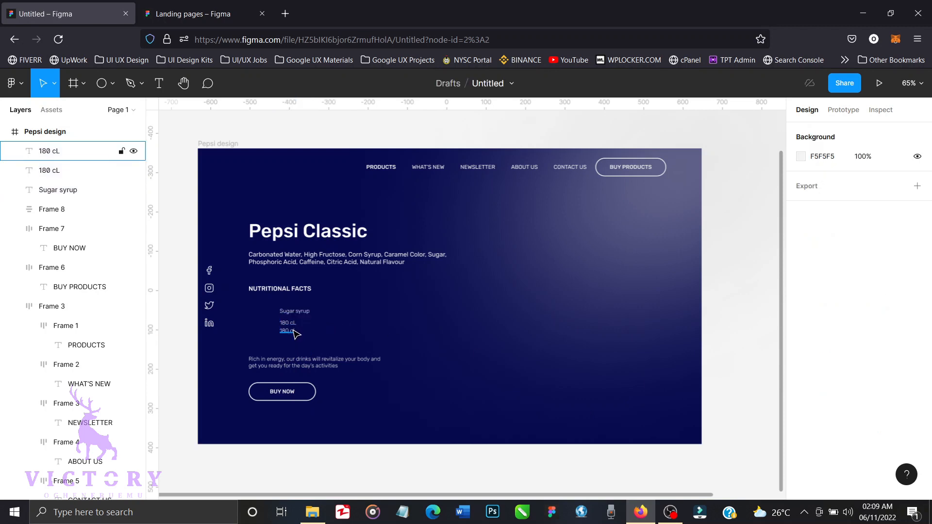
pyautogui.click(293, 331)
pyautogui.hotkey('shift', 'Down')
pyautogui.hotkey('shift', 'Down')
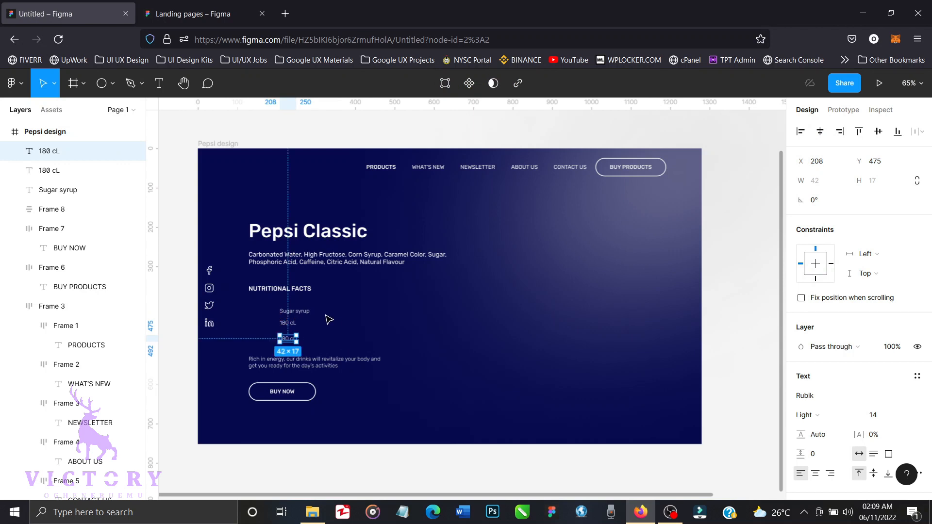
# Combine the "Sugar syrup" text and the "180 cL" directly below it in a vertical auto layout with centred alignment.
pyautogui.click(292, 311)
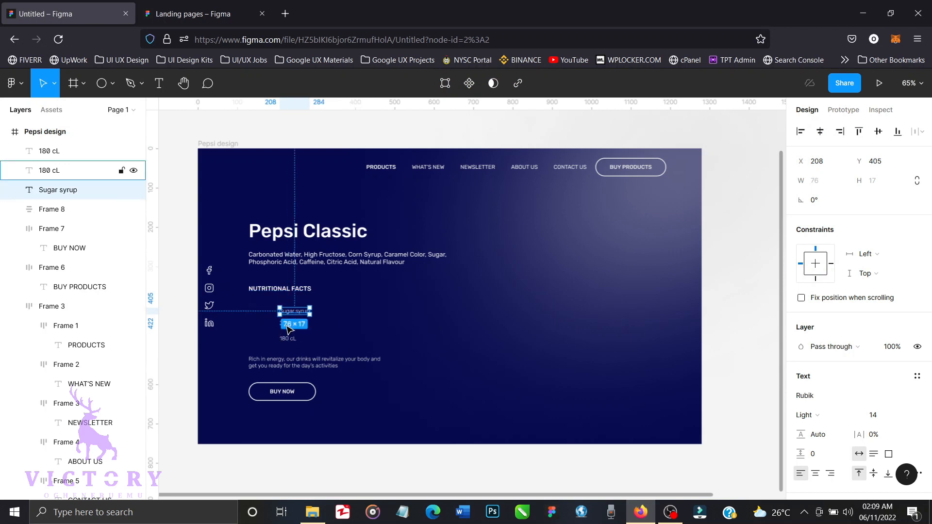
pyautogui.click(286, 325)
pyautogui.keyDown('shift'); pyautogui.click(307, 311); pyautogui.keyUp('shift')
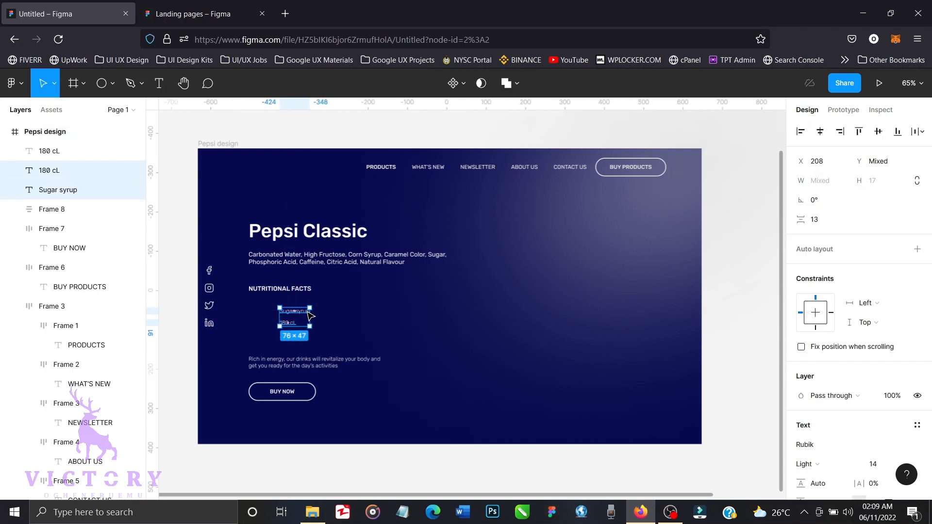
pyautogui.hotkey('shift', 'a')
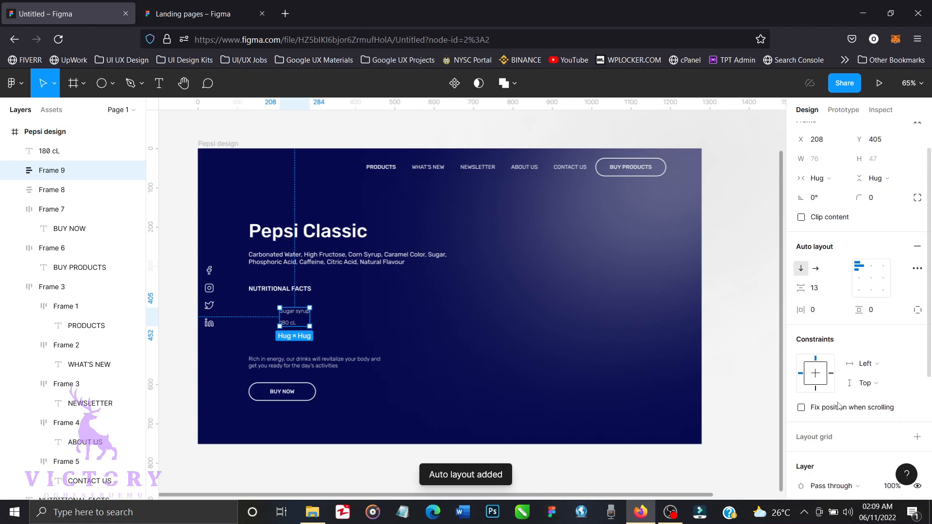
pyautogui.click(873, 322)
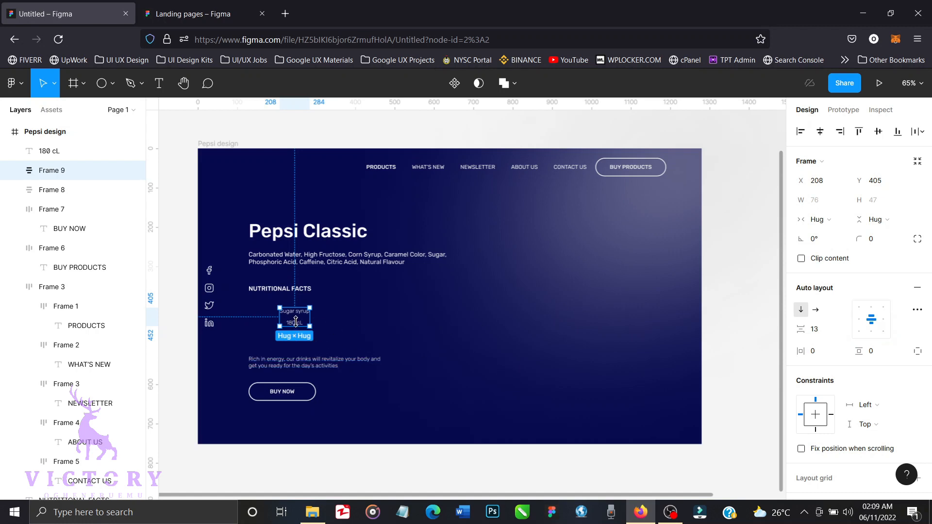
pyautogui.click(374, 487)
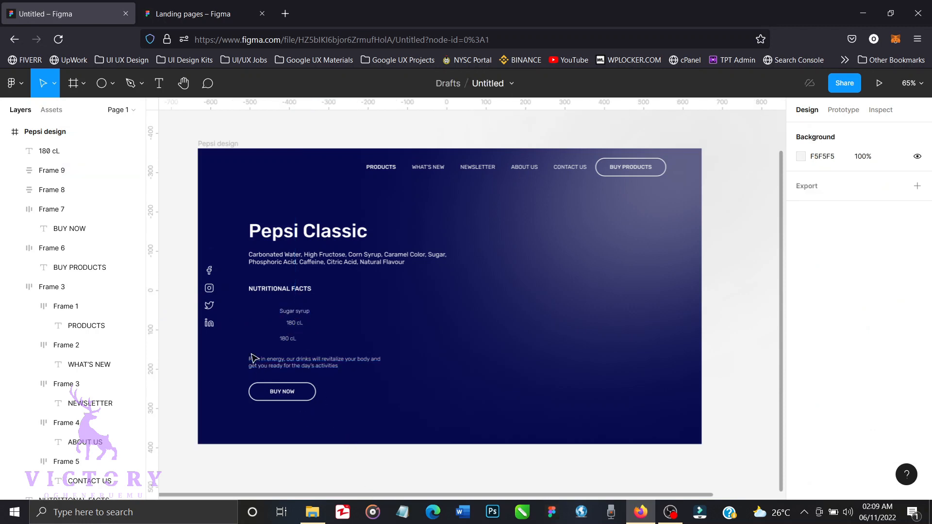
# Set the "180 cL" text inside the auto layout to size 24 and Medium weight.
pyautogui.doubleClick(295, 323)
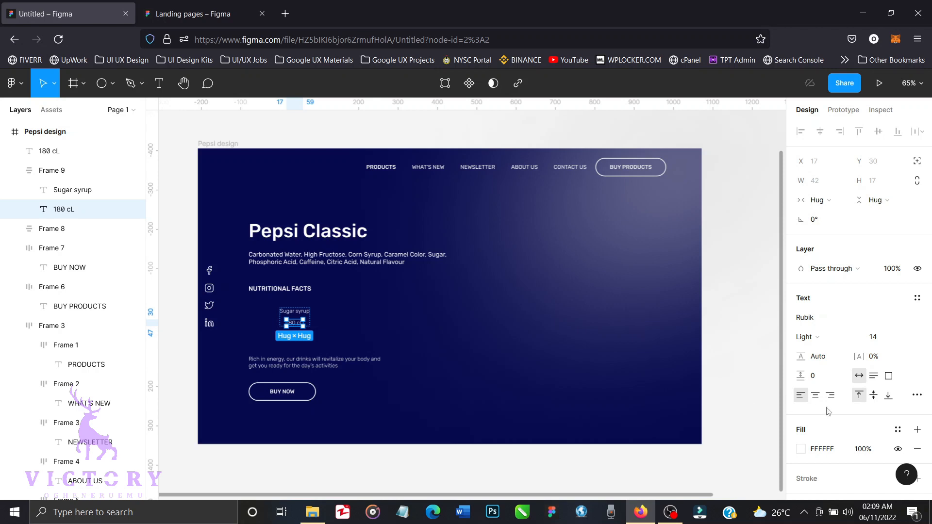
pyautogui.click(905, 343)
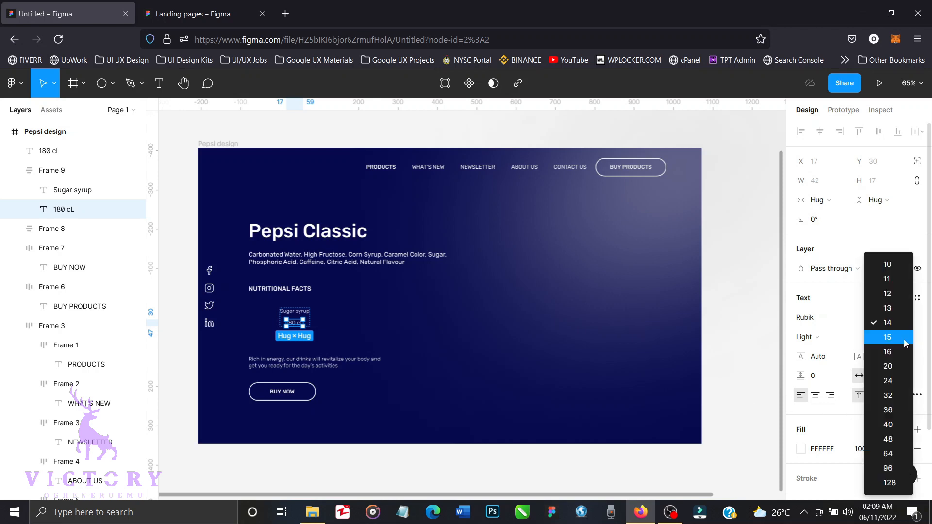
pyautogui.click(895, 381)
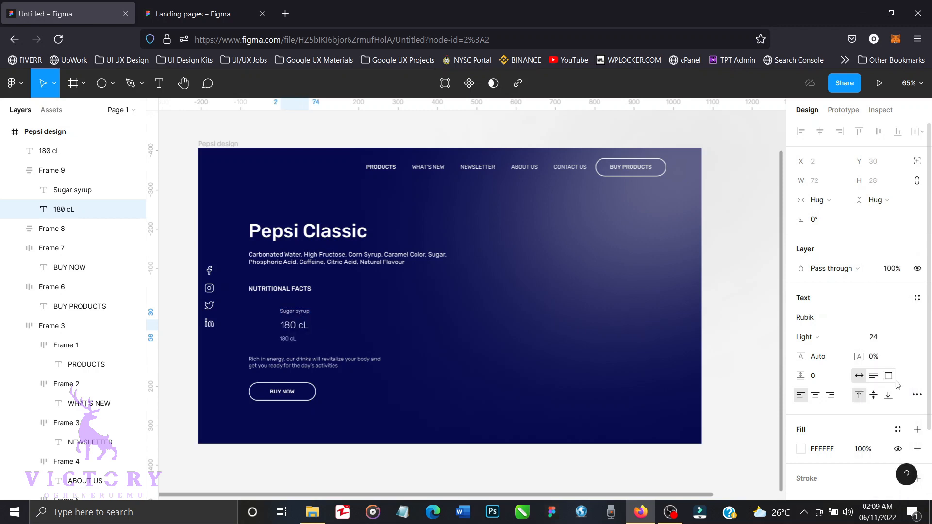
pyautogui.click(859, 342)
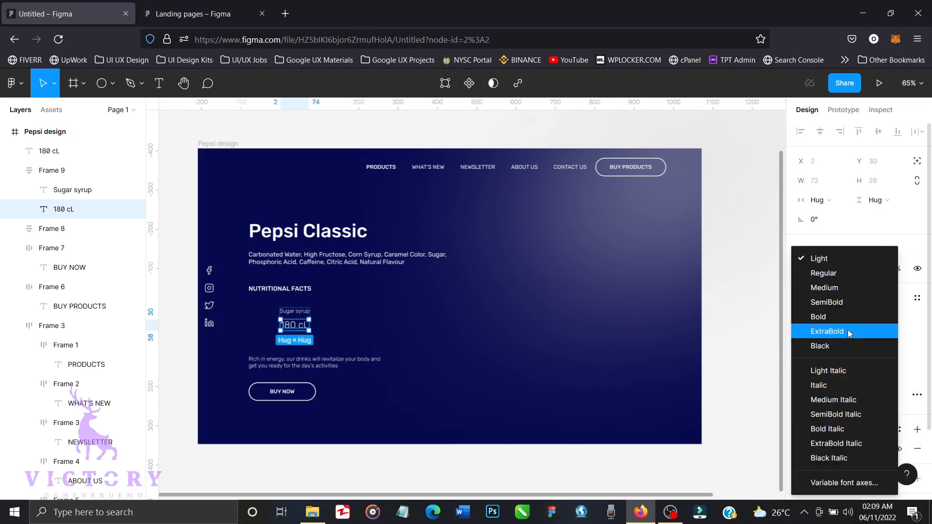
pyautogui.click(840, 292)
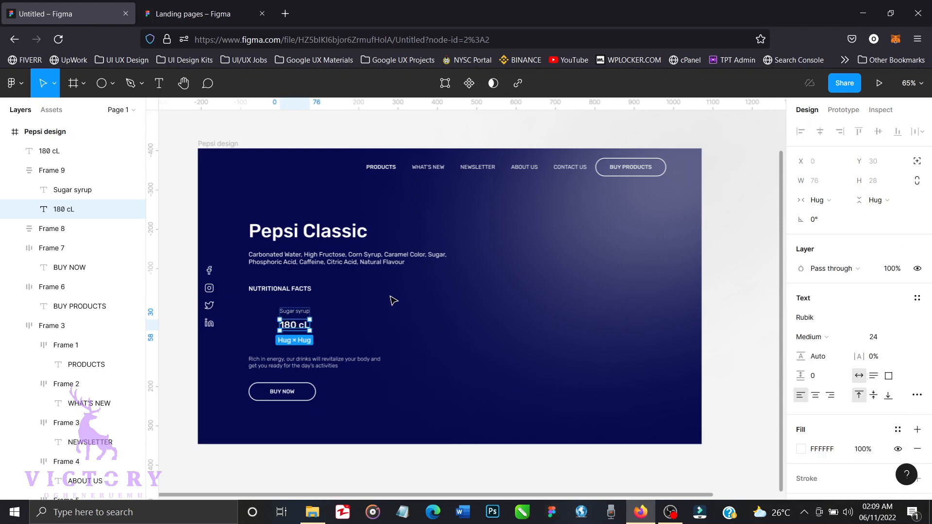
# Change the font weight of the "Sugar syrup" text to Regular.
pyautogui.click(304, 313)
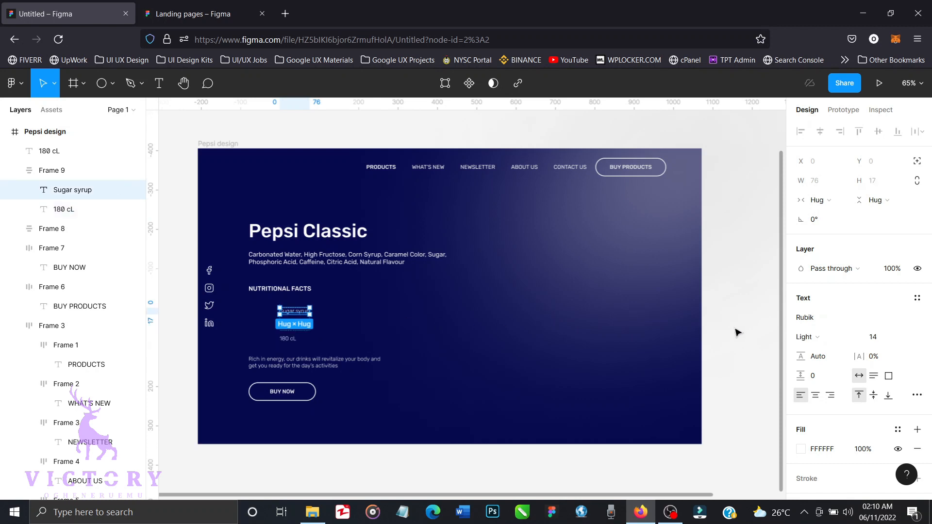
pyautogui.click(825, 336)
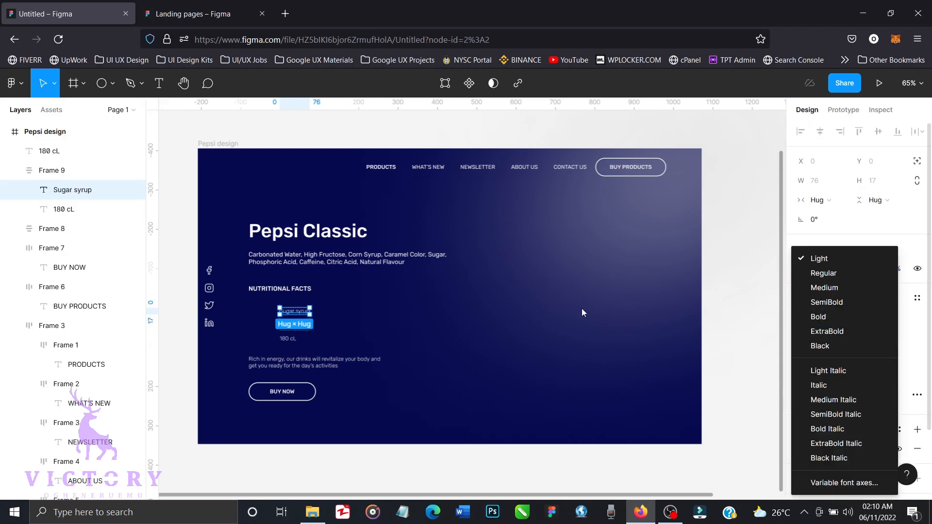
pyautogui.click(835, 273)
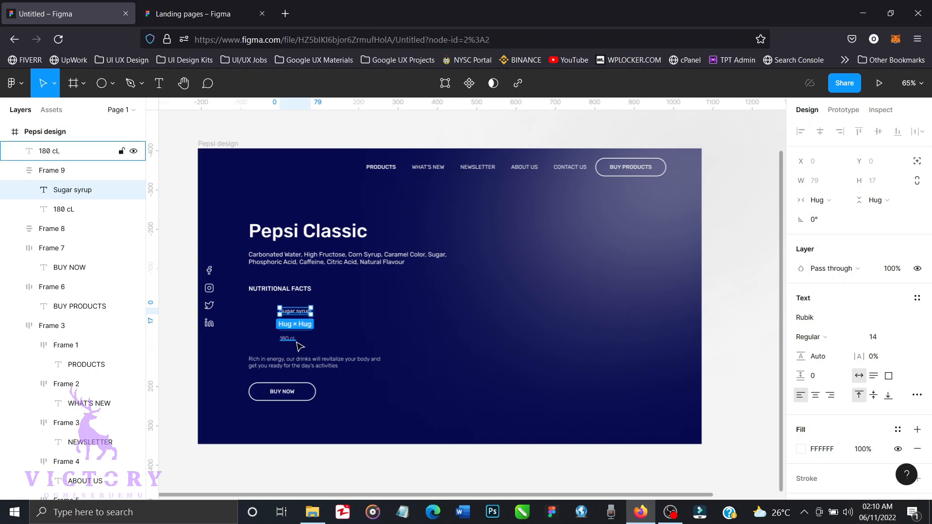
pyautogui.click(427, 479)
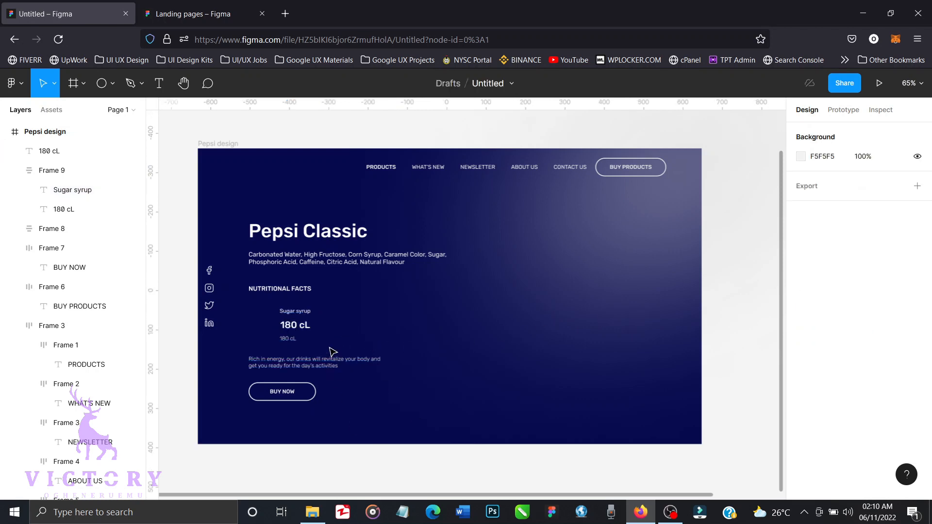
# Give the sugar syrup auto layout 20 horizontal and vertical padding, and place it under NUTRITIONAL FACTS at X 129, Y 377.
pyautogui.click(298, 325)
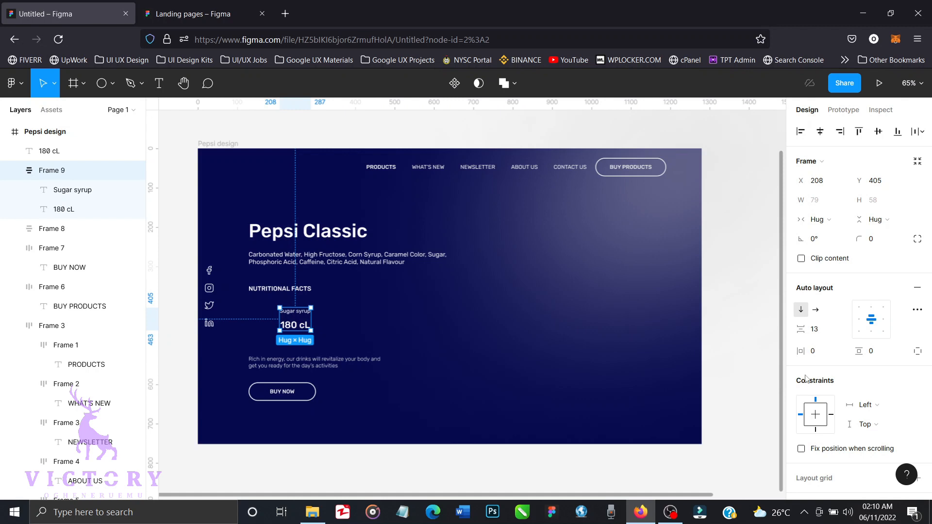
pyautogui.click(821, 356)
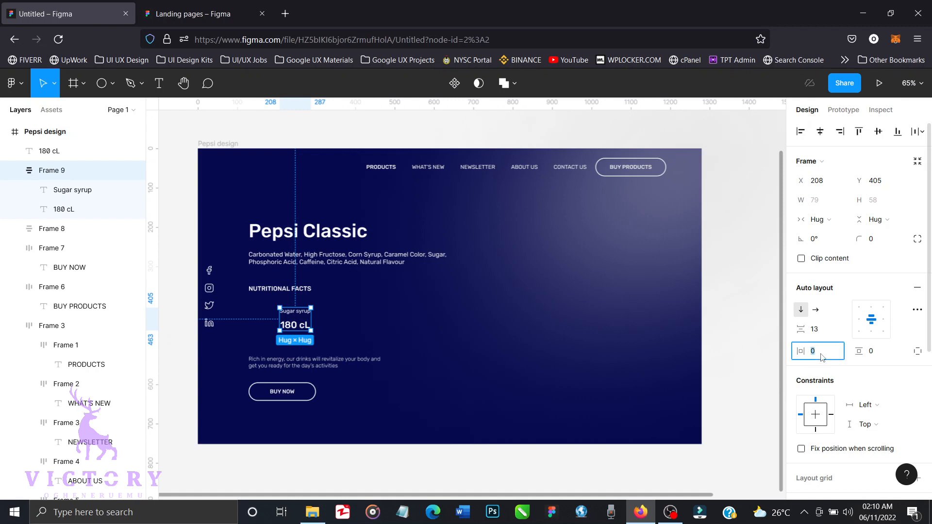
pyautogui.write('20')
pyautogui.click(877, 352)
pyautogui.write('20')
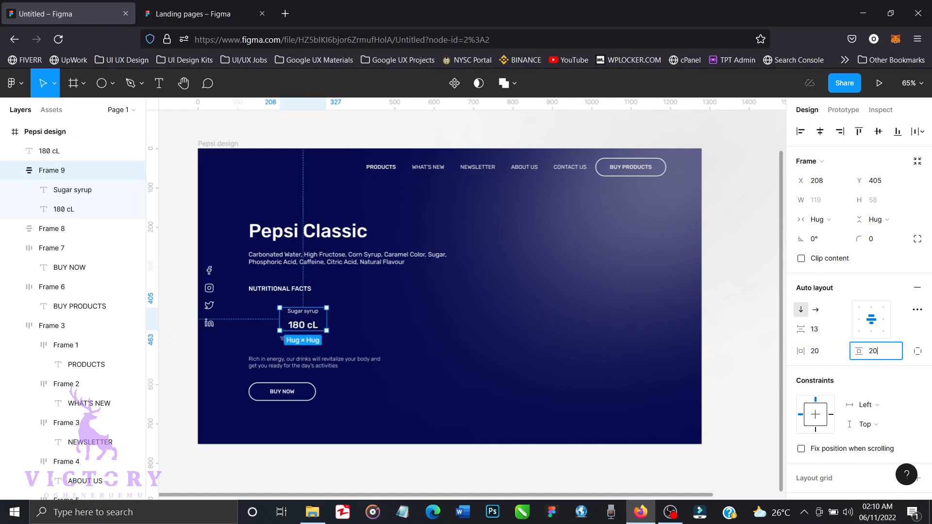
pyautogui.press('Return')
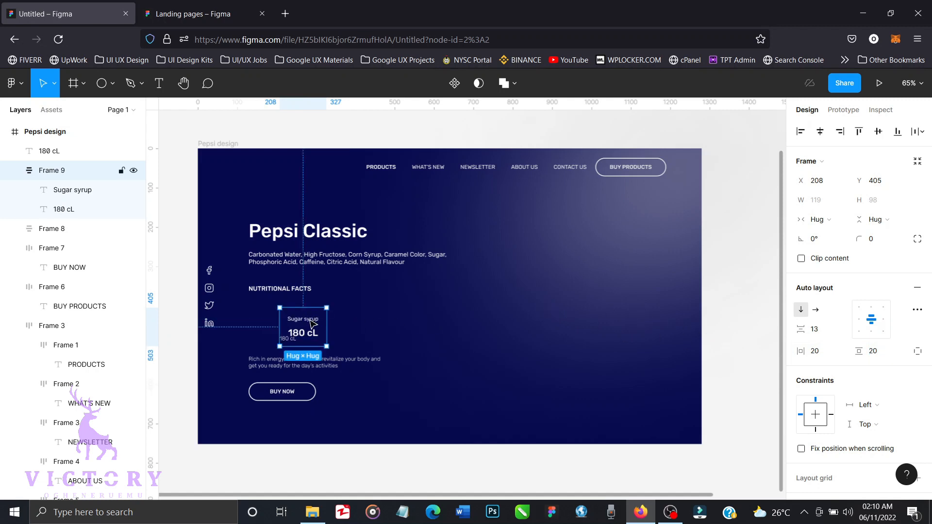
pyautogui.moveTo(311, 323); pyautogui.dragTo(282, 311)
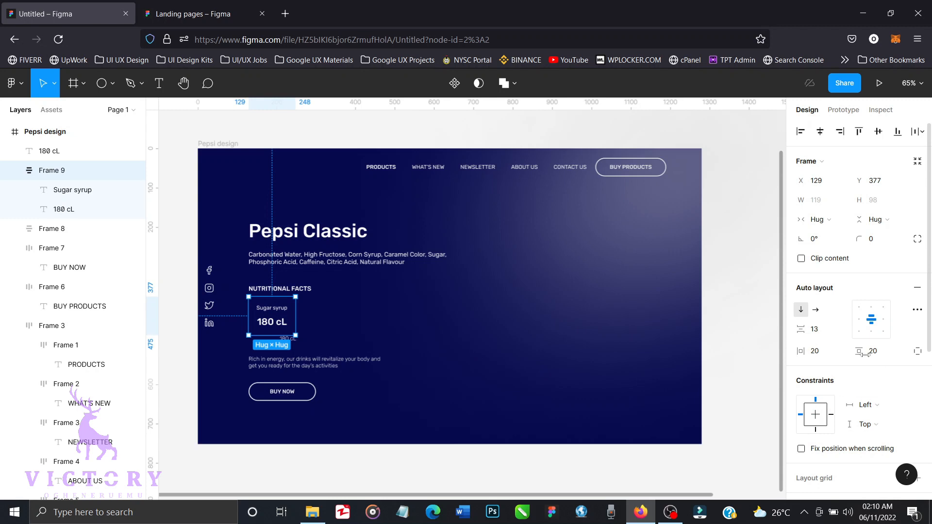
# Add a white FFFFFF fill to the sugar syrup auto layout frame.
pyautogui.scroll(-2, 815, 372)
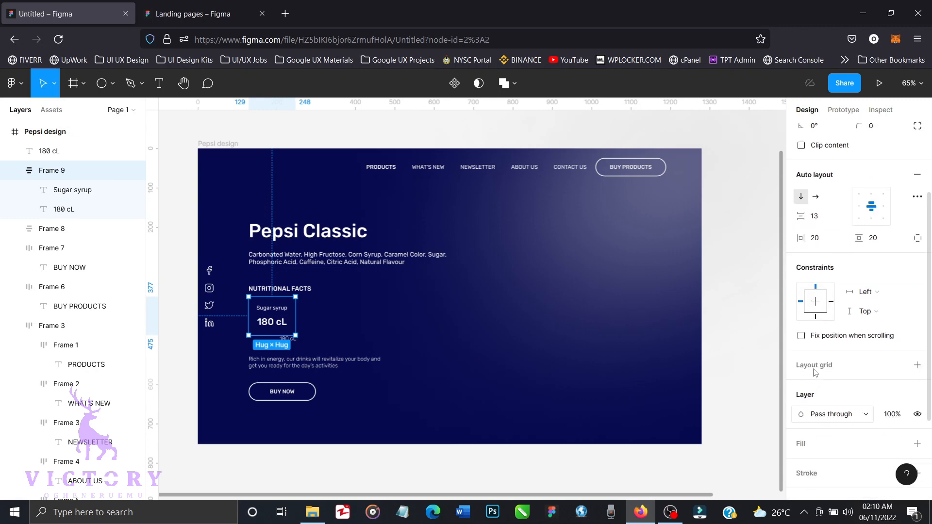
pyautogui.click(914, 443)
pyautogui.scroll(-2, 810, 374)
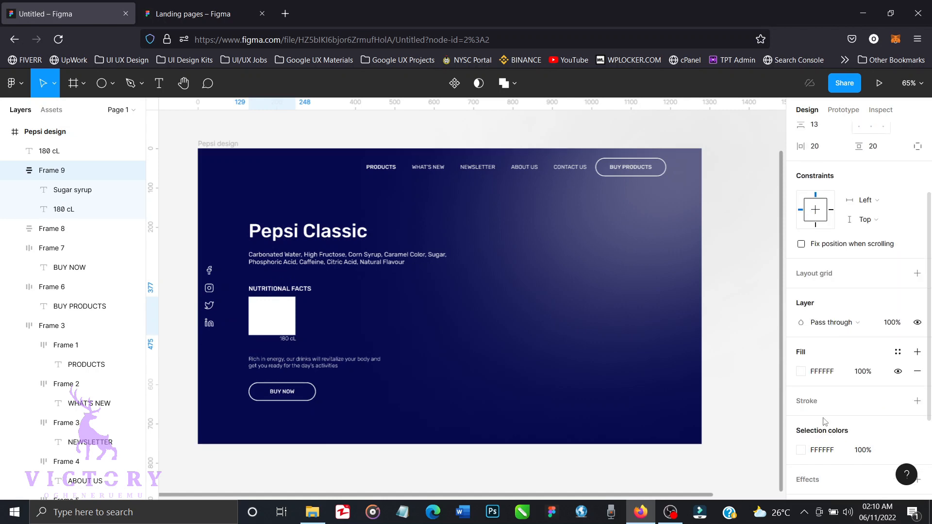
# Set the Sugar syrup card's fill color to 646693.
pyautogui.click(822, 375)
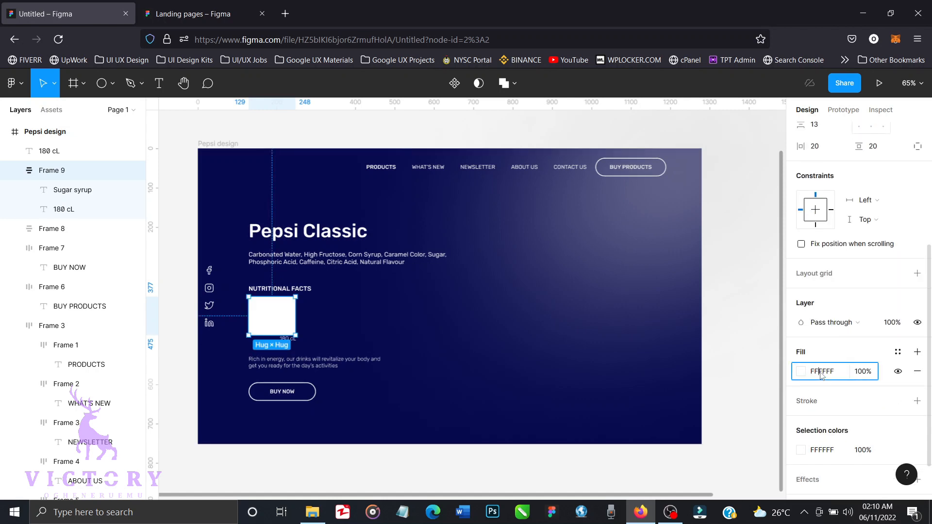
pyautogui.write('646693')
pyautogui.press('Return')
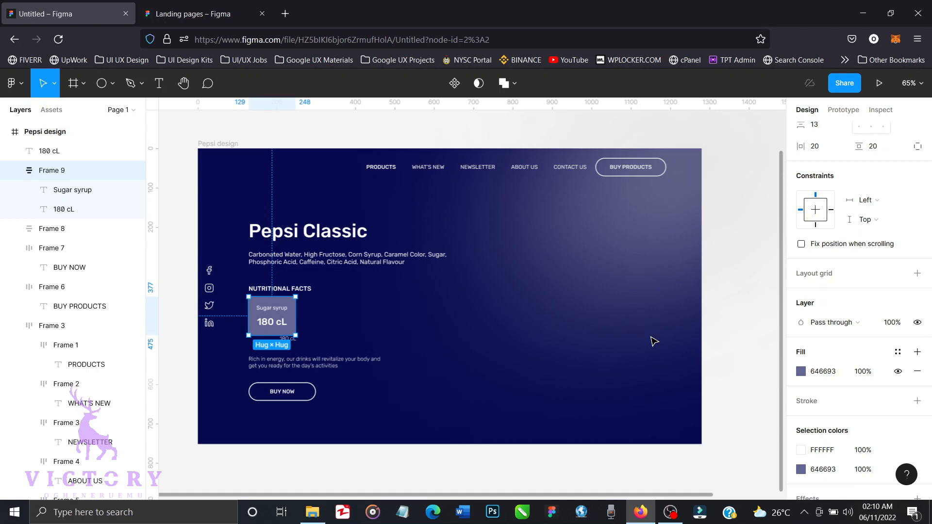
# Change the Sugar syrup card's fill to the dark blue 222673 by trying shades in the color picker.
pyautogui.click(800, 371)
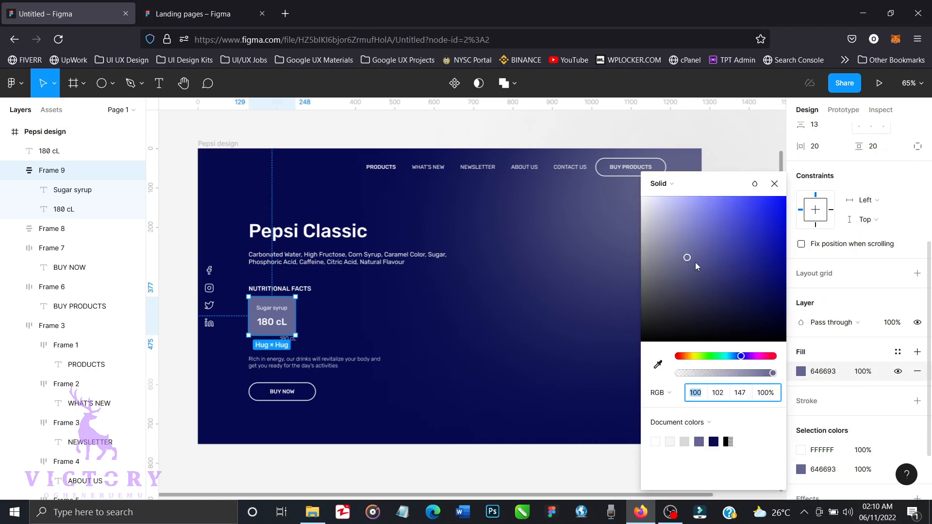
pyautogui.click(747, 252)
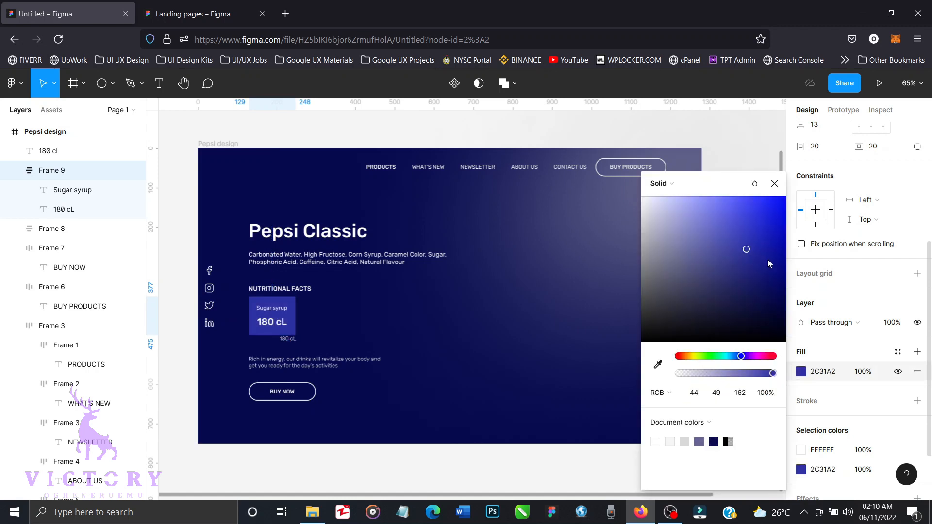
pyautogui.click(769, 262)
pyautogui.click(770, 289)
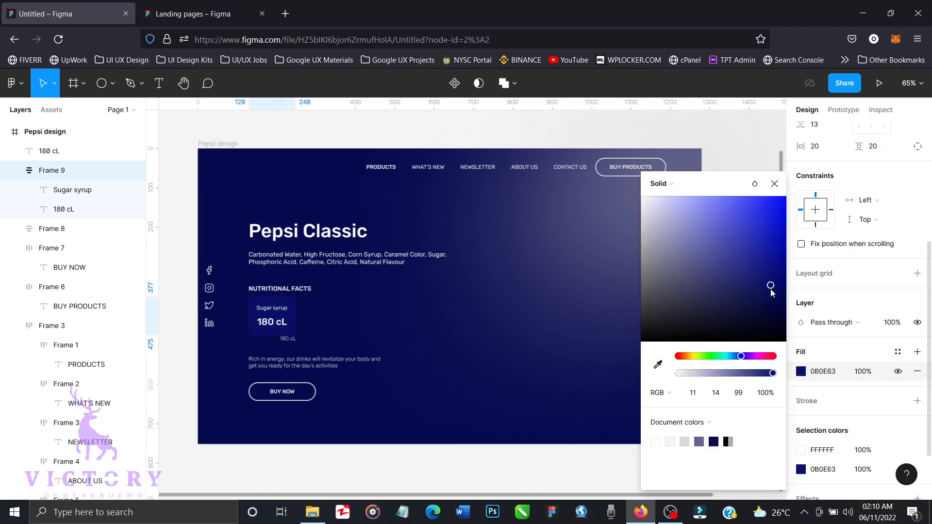
pyautogui.click(766, 302)
pyautogui.click(768, 246)
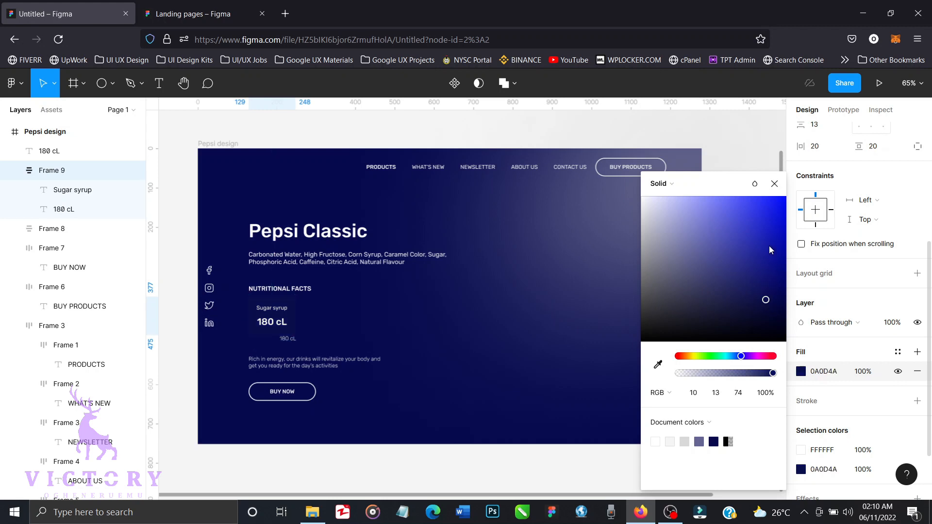
pyautogui.click(738, 248)
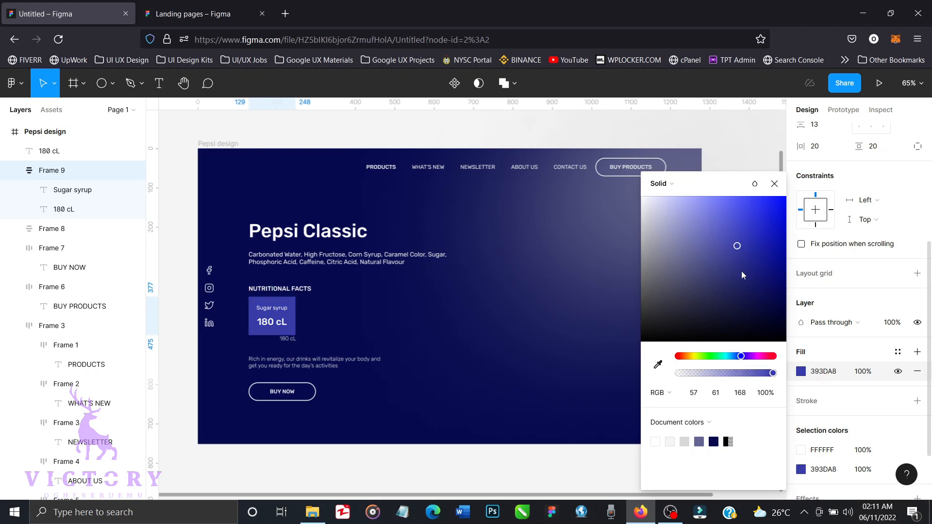
pyautogui.click(741, 269)
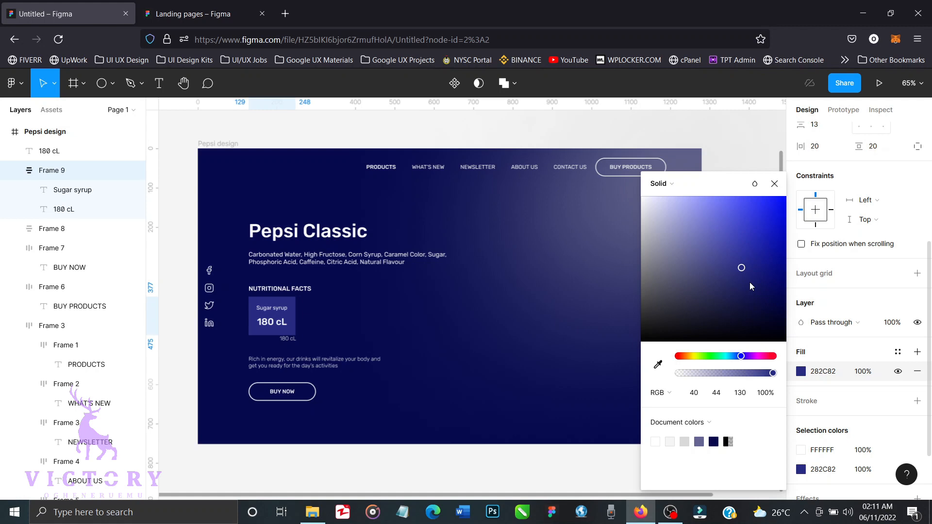
pyautogui.click(750, 282)
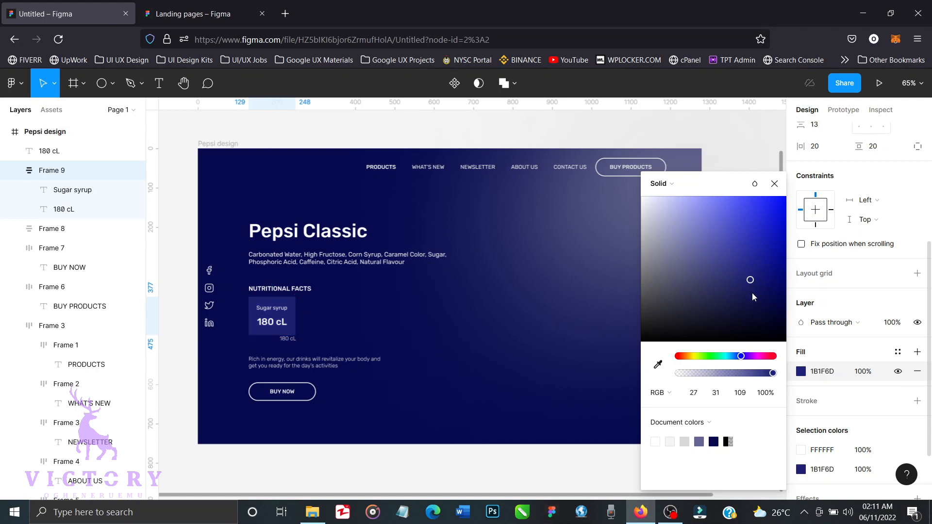
pyautogui.click(751, 294)
pyautogui.click(744, 300)
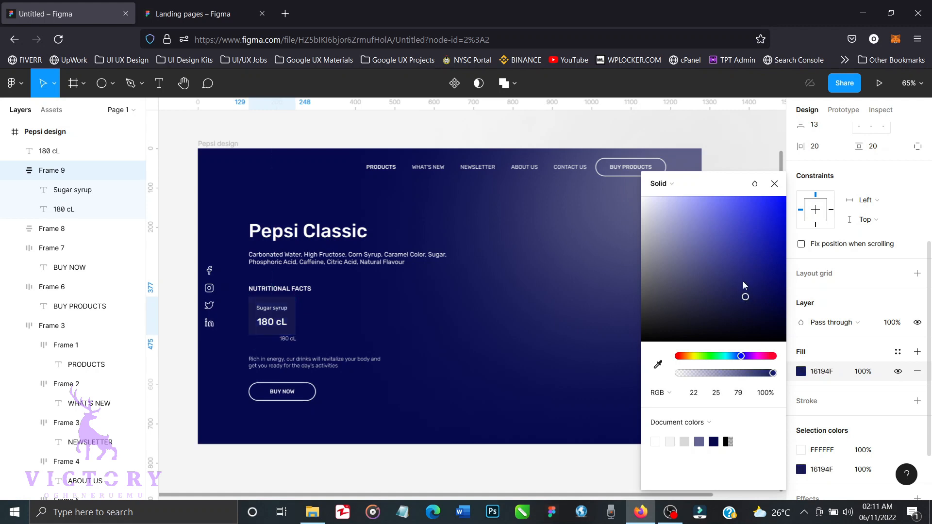
pyautogui.click(743, 280)
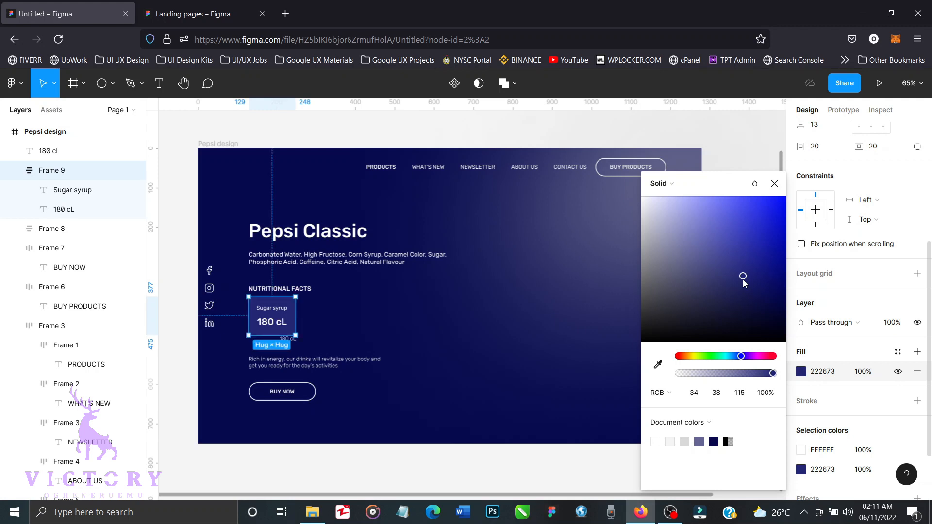
pyautogui.click(775, 184)
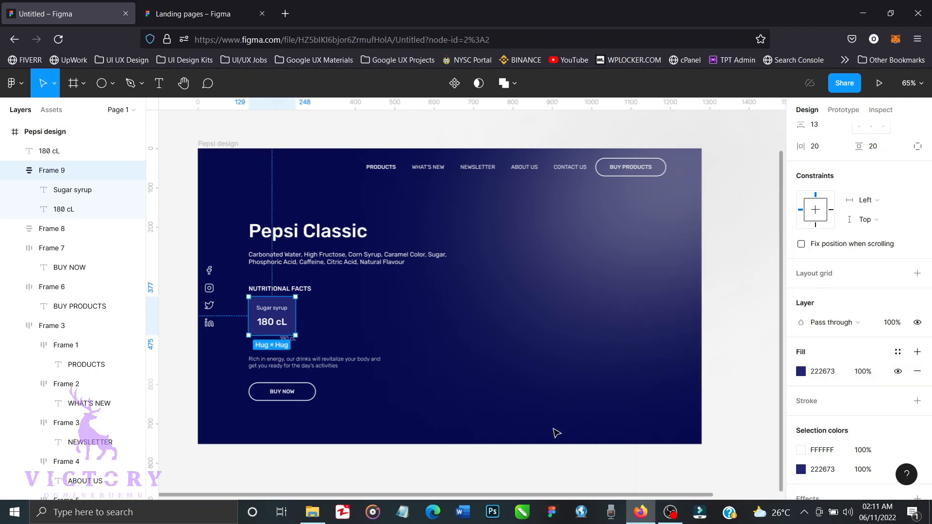
pyautogui.click(553, 466)
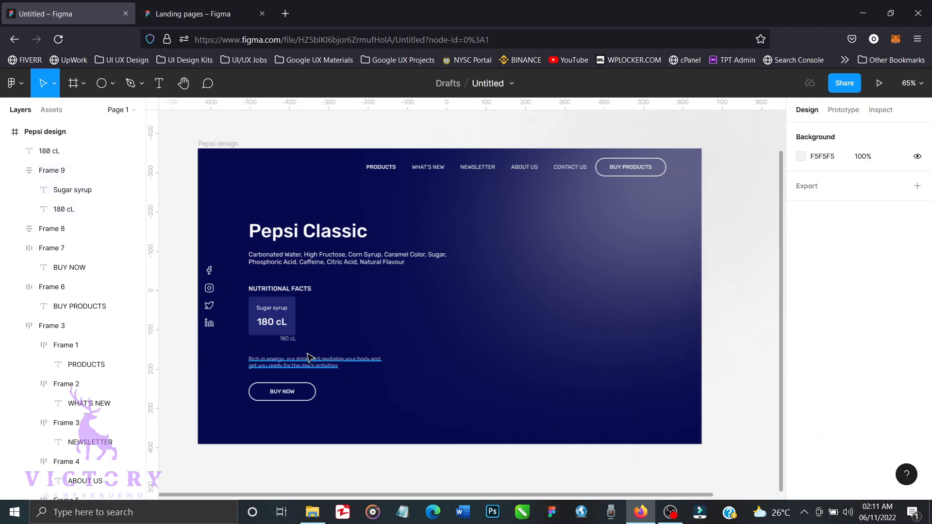
# Move the small 180 cL text below the card to about X 204, Y 497 and set its font weight to Regular.
pyautogui.click(294, 346)
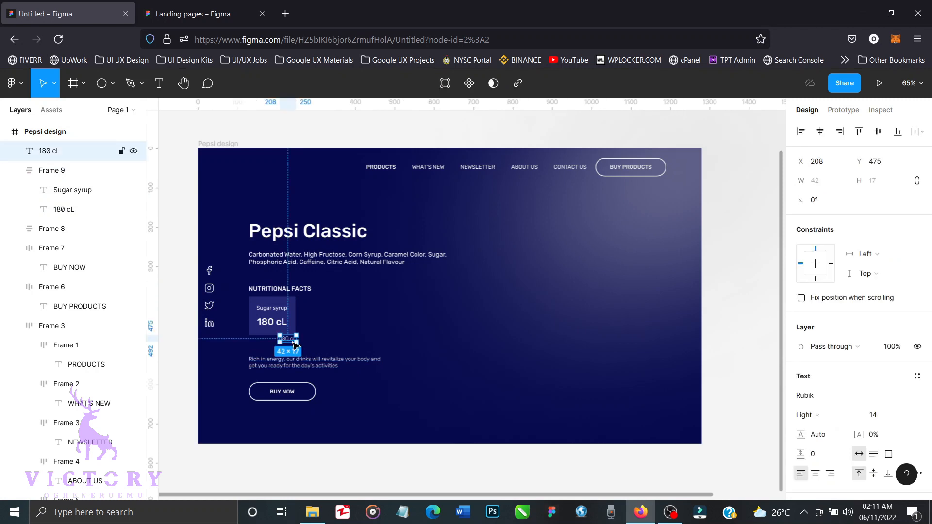
pyautogui.moveTo(289, 343)
pyautogui.mouseDown()
pyautogui.moveTo(290, 371)
pyautogui.moveTo(288, 352)
pyautogui.mouseUp()
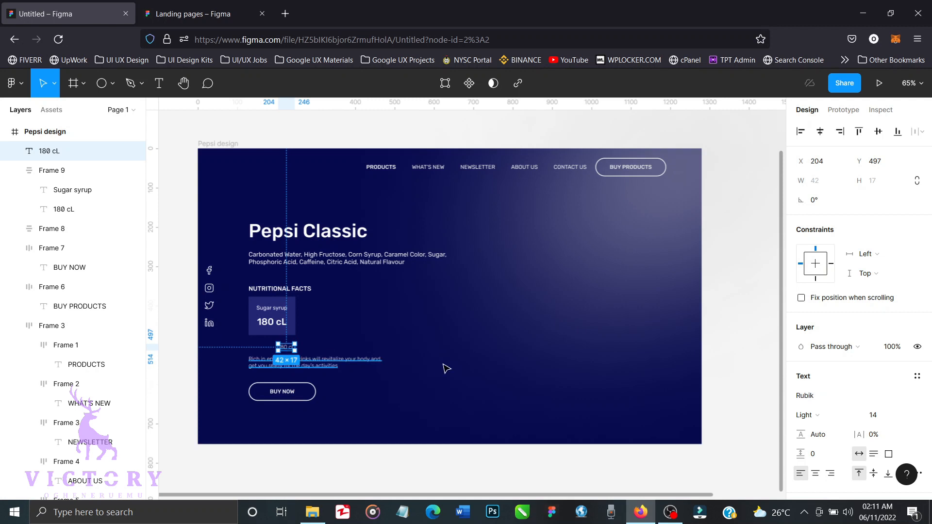
pyautogui.click(819, 413)
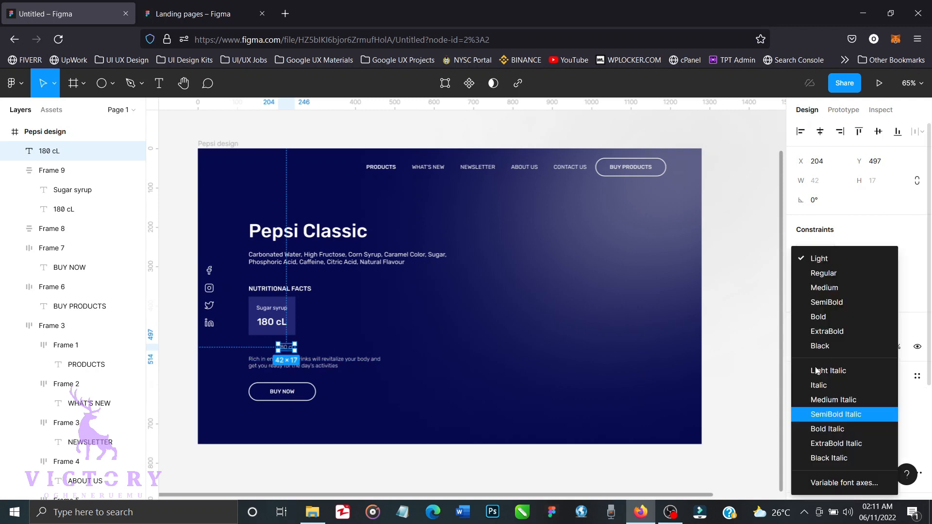
pyautogui.click(834, 280)
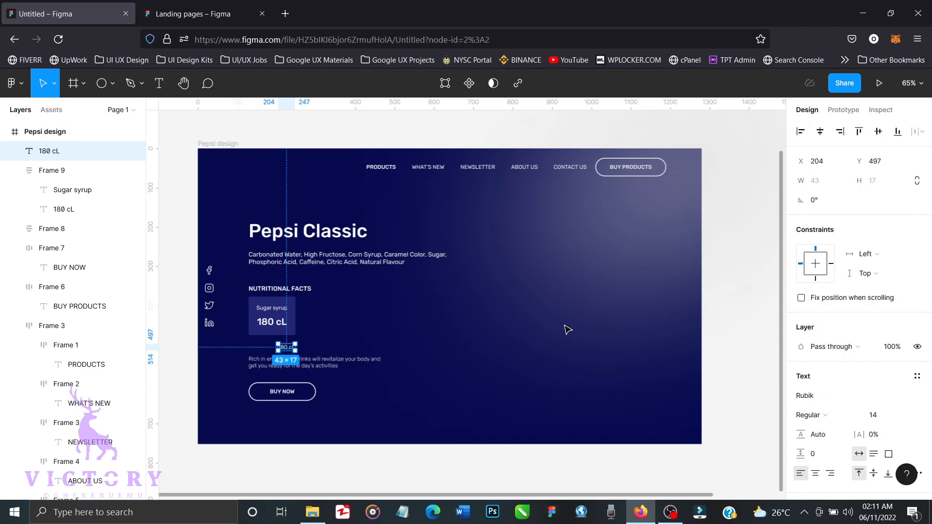
# Wrap the small 180 cL text below the card in an auto layout frame.
pyautogui.hotkey('shift', 'a')
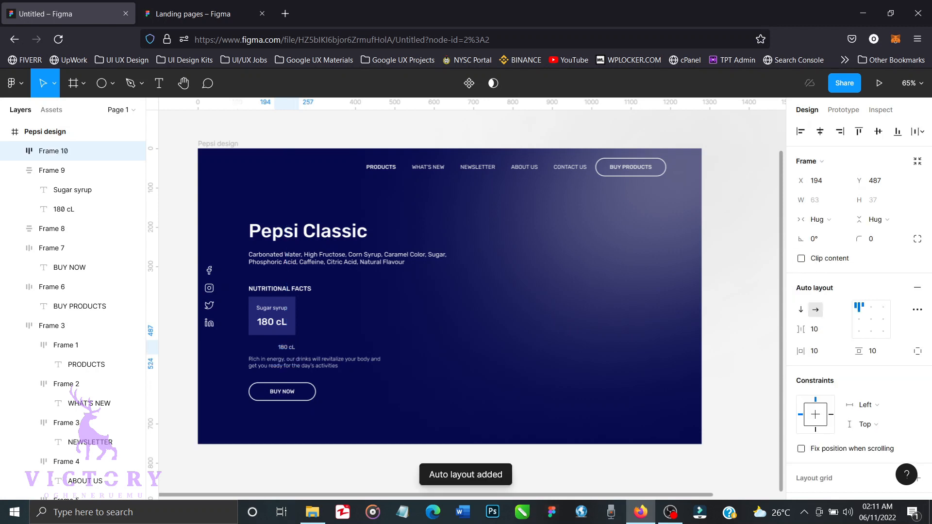
pyautogui.click(294, 312)
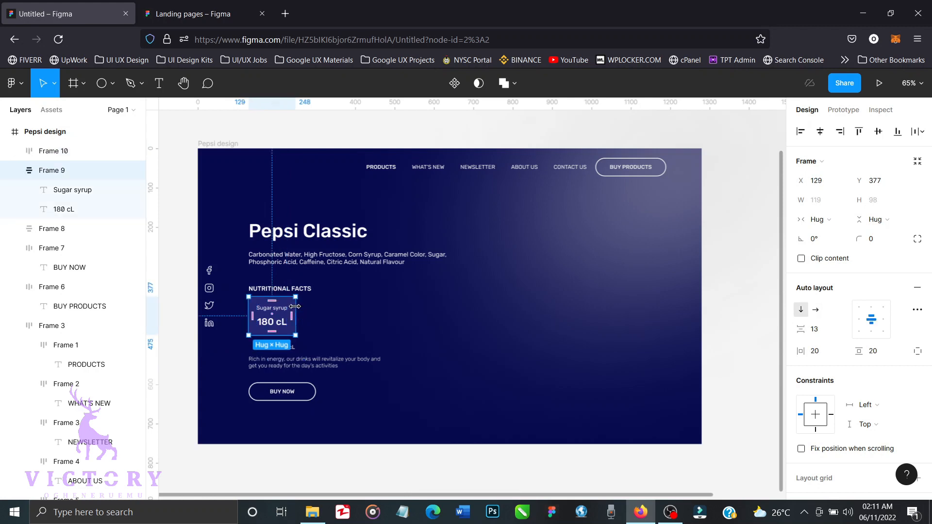
pyautogui.click(422, 465)
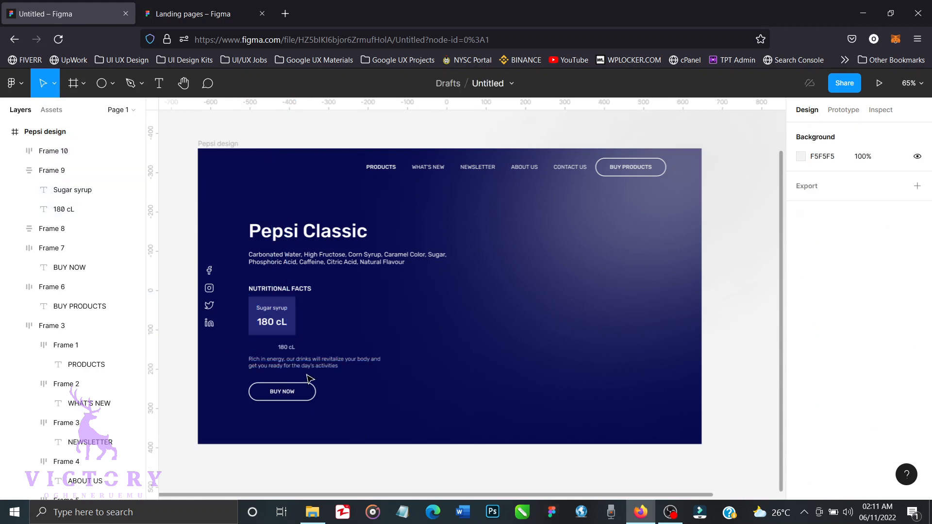
# Resize the small 180 cL frame to 119 wide, matching the card's side edges, and center its content.
pyautogui.click(293, 352)
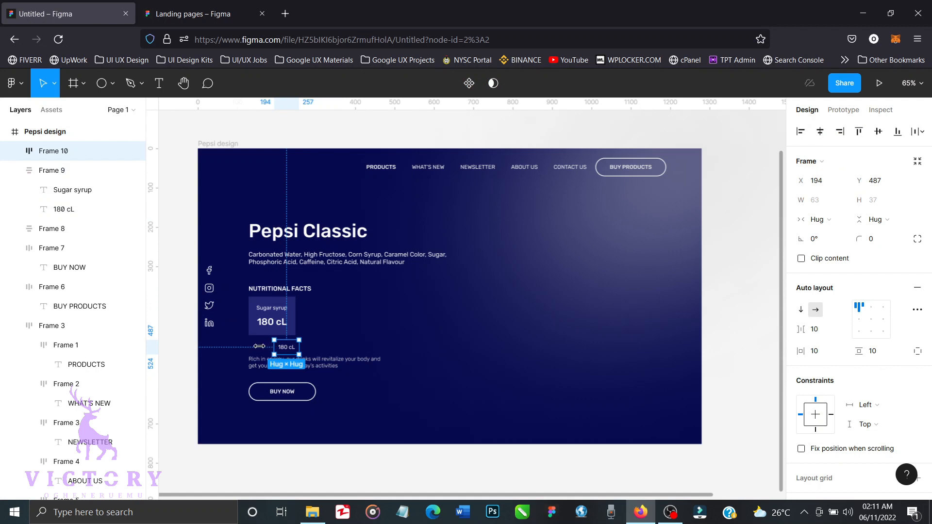
pyautogui.moveTo(274, 346); pyautogui.dragTo(241, 346)
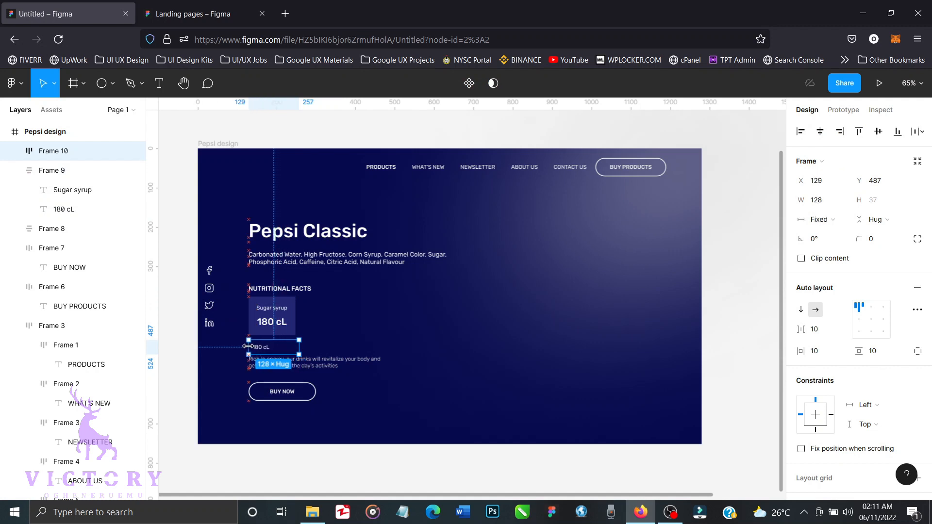
pyautogui.moveTo(299, 346); pyautogui.dragTo(295, 345)
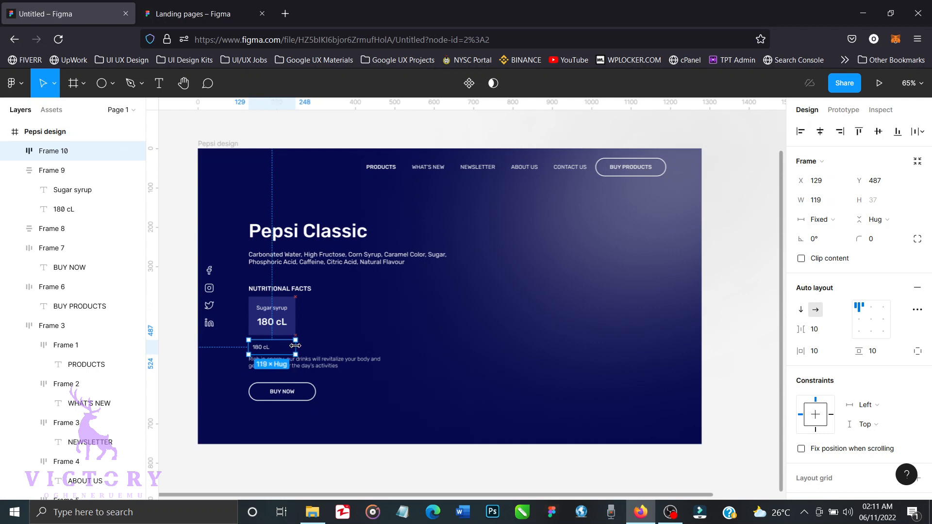
pyautogui.click(871, 320)
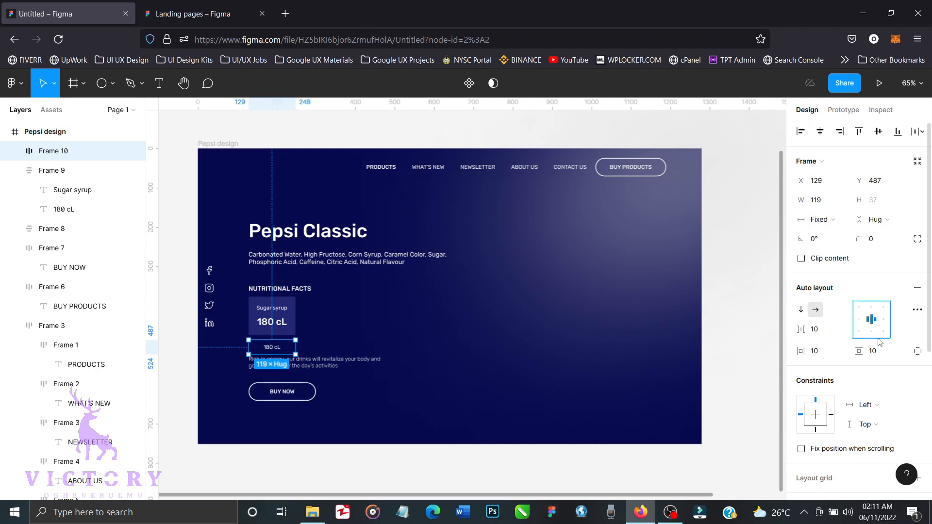
# Add a fill to the small 180 cL frame and set its color to 646693.
pyautogui.scroll(-3, 861, 382)
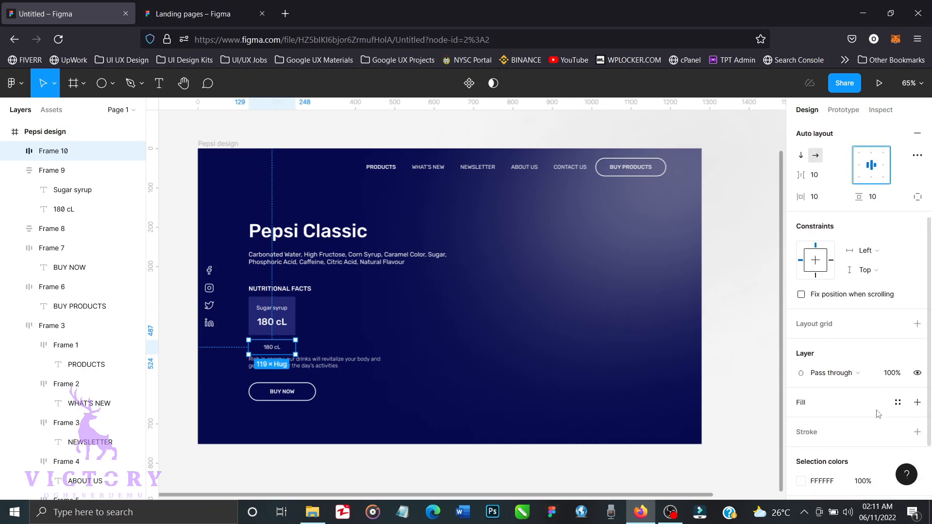
pyautogui.click(916, 402)
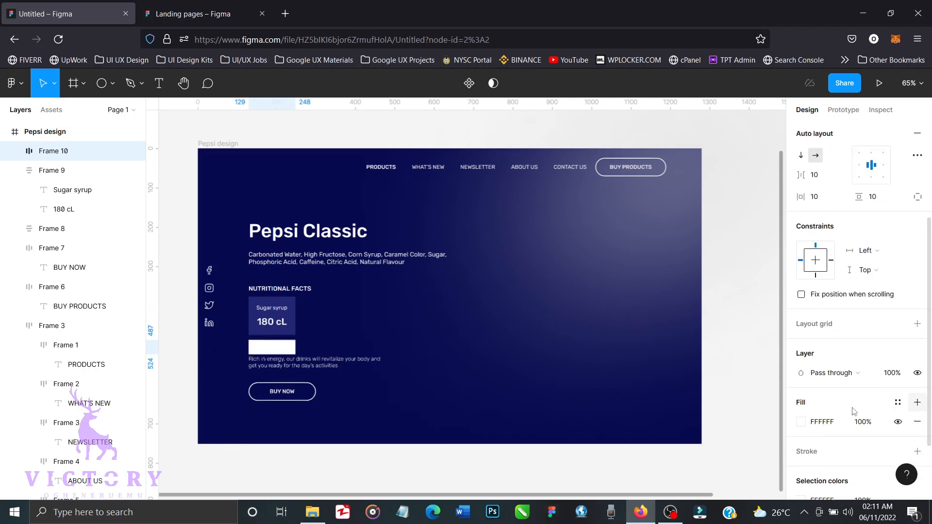
pyautogui.click(827, 423)
pyautogui.write('646693')
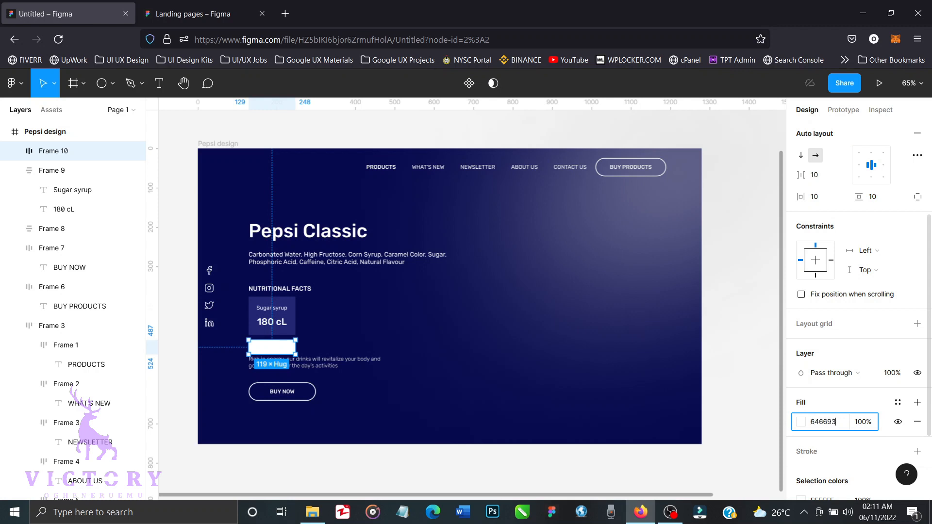
pyautogui.press('Return')
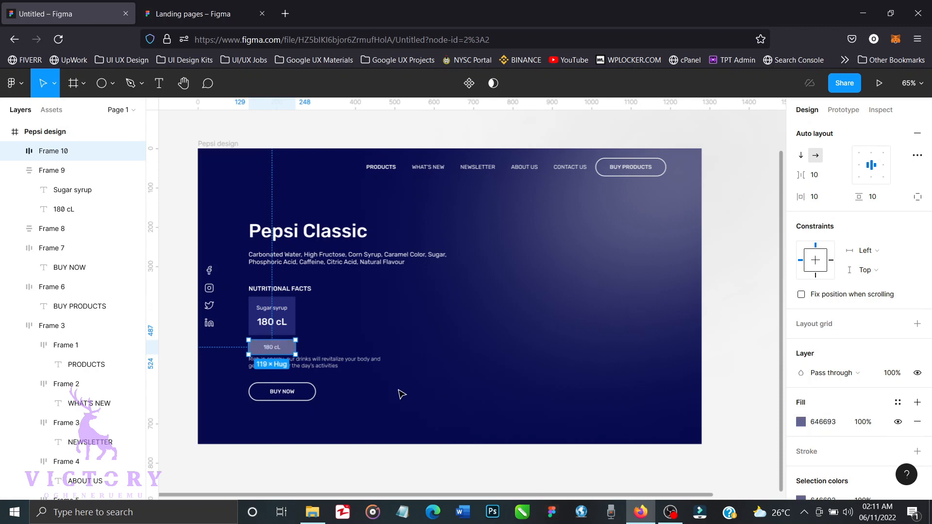
# Nudge the small 180 cL frame up to Y 475 so it sits flush against the card's lower edge.
pyautogui.press('Up')
pyautogui.press('Up')
pyautogui.press('Up')
pyautogui.press('Up')
pyautogui.press('Up')
pyautogui.press('Up')
pyautogui.press('Up')
pyautogui.press('Up')
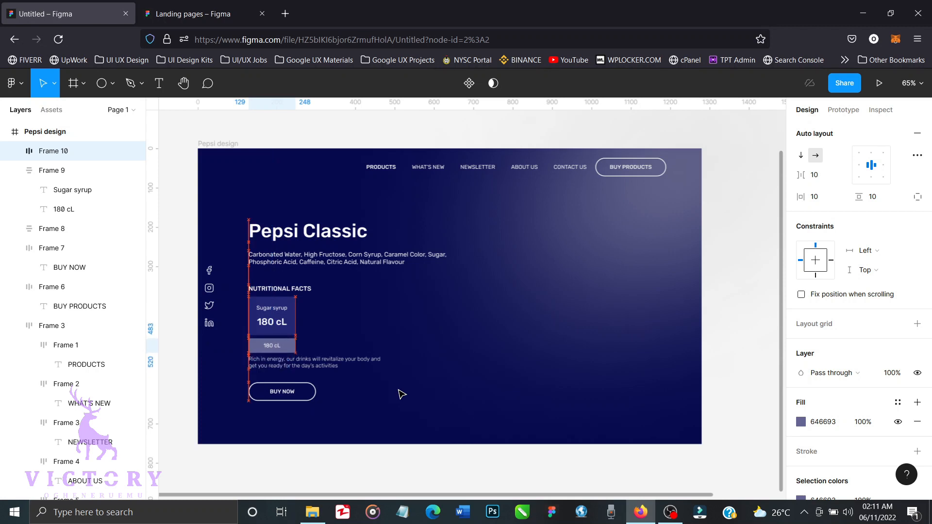
pyautogui.press('Up')
pyautogui.press('Up')
pyautogui.press('Up')
pyautogui.press('Up')
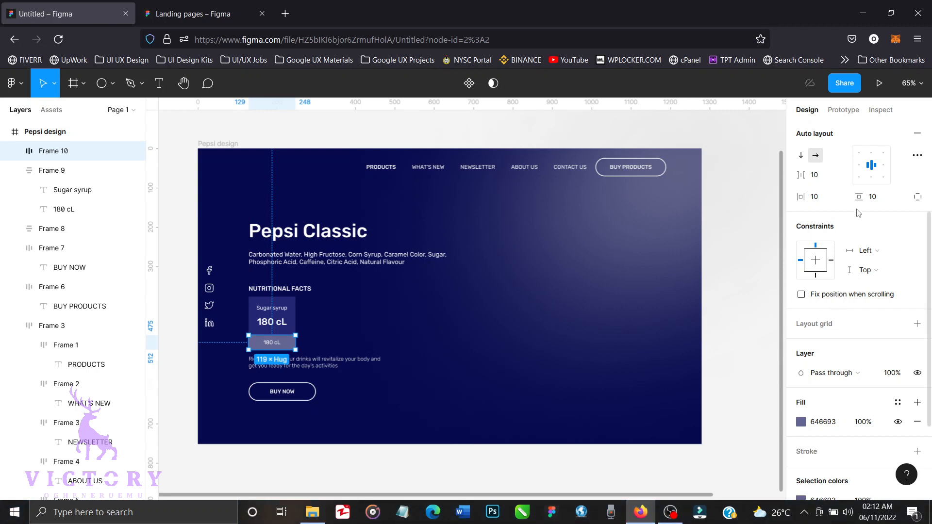
# Set the small 180 cL frame's vertical resizing to Fixed height.
pyautogui.scroll(3, 858, 212)
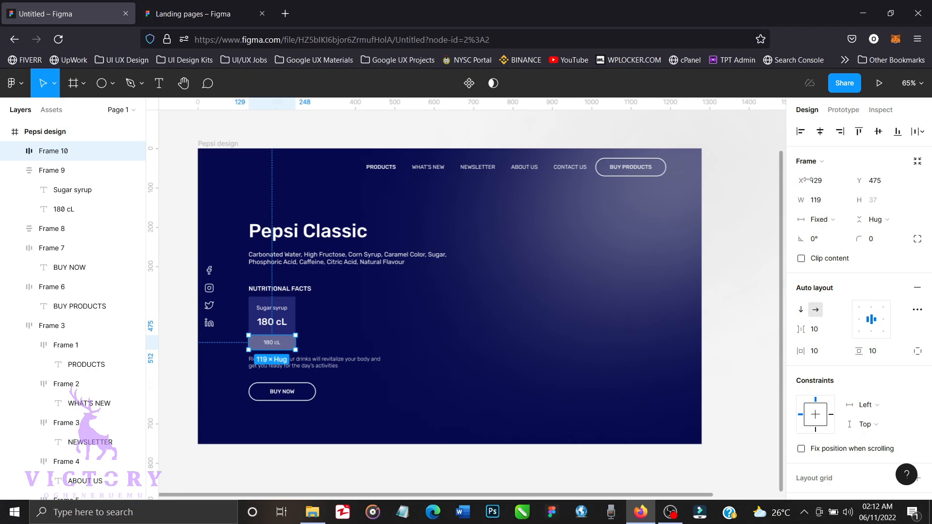
pyautogui.click(875, 220)
pyautogui.click(866, 205)
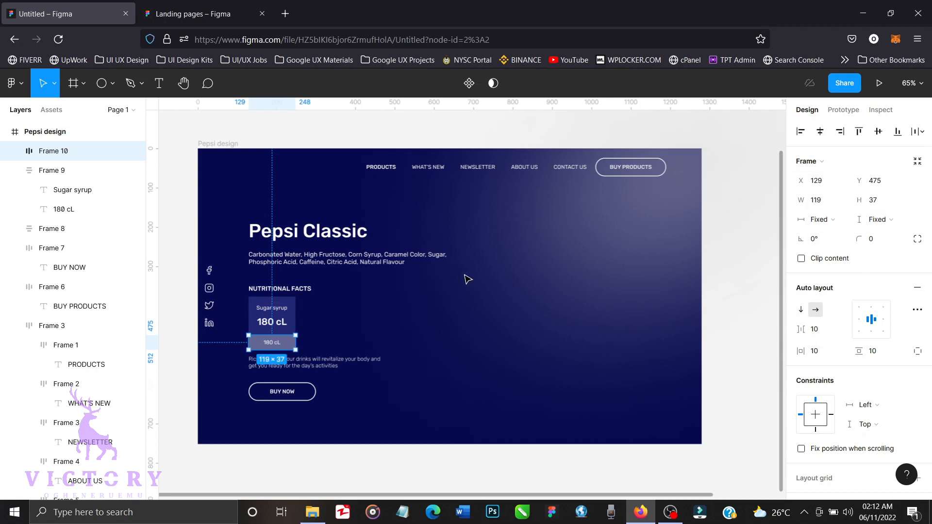
# Set both the horizontal and vertical resizing of the card's upper Sugar syrup frame to Fixed.
pyautogui.click(294, 311)
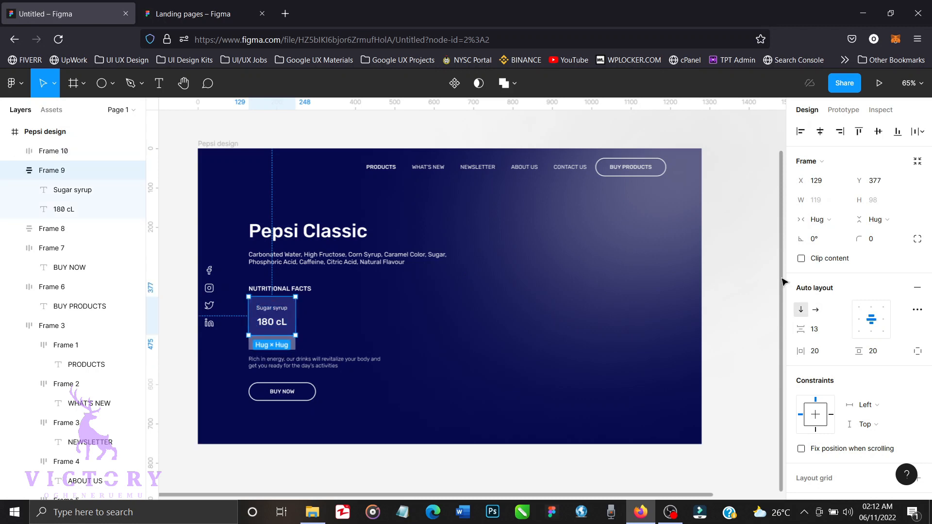
pyautogui.click(831, 224)
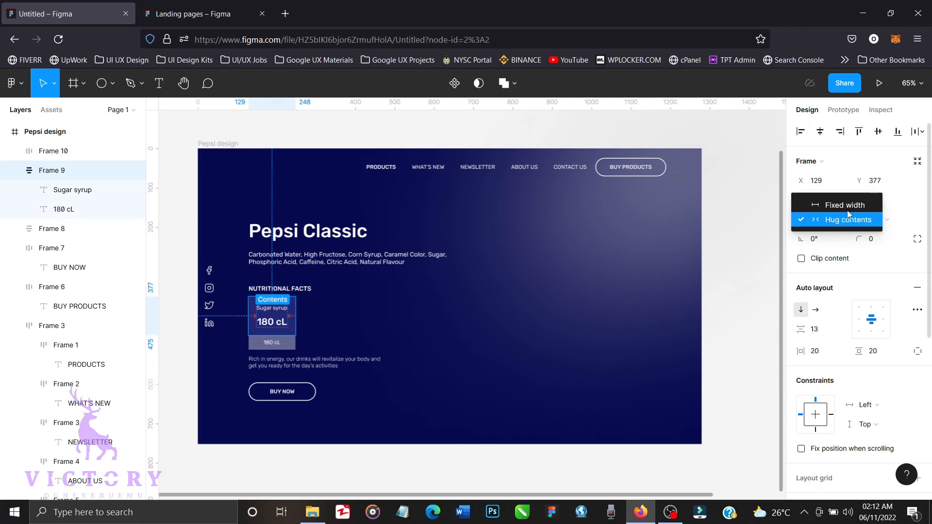
pyautogui.click(849, 207)
pyautogui.click(882, 221)
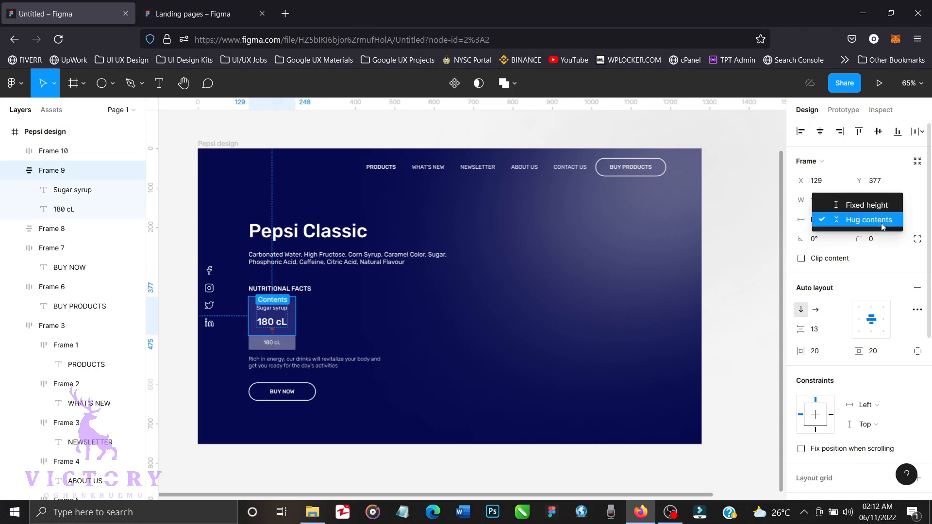
pyautogui.click(882, 209)
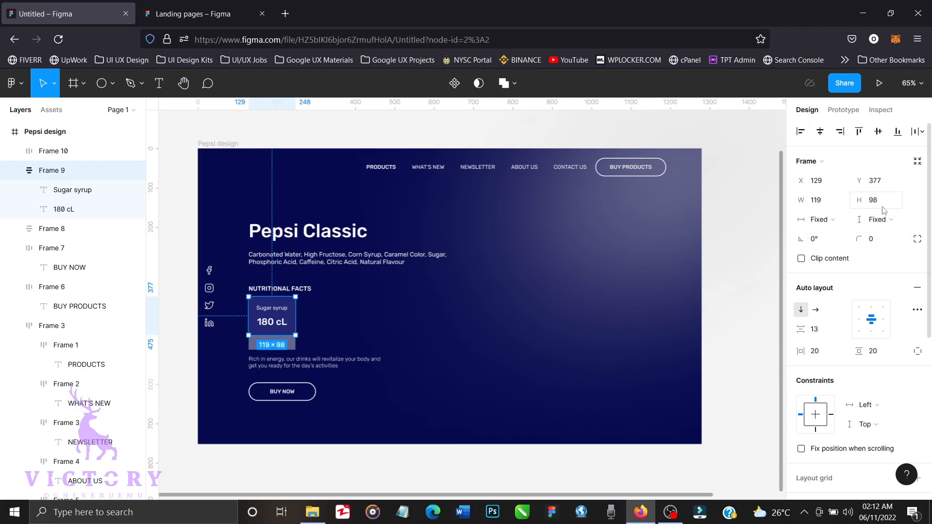
pyautogui.click(746, 378)
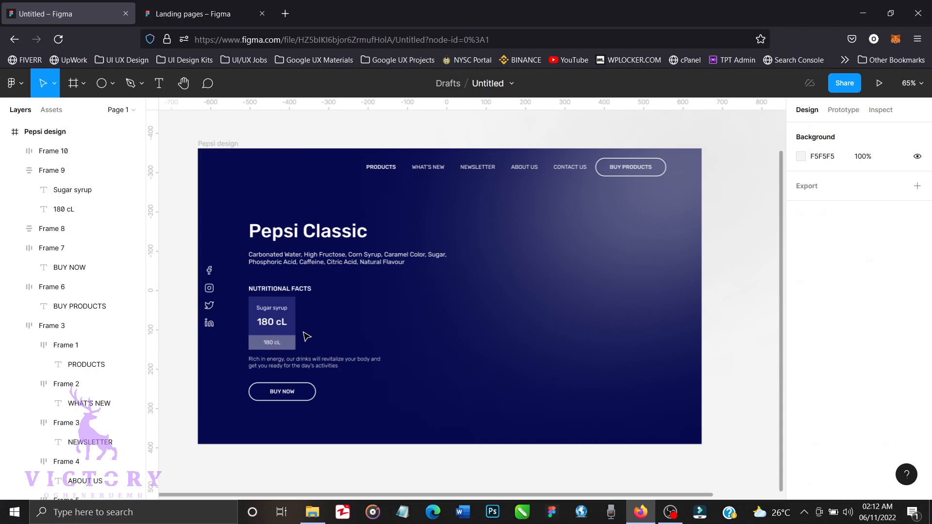
# Combine the Sugar syrup frame and the 180 cL strip into one vertical auto layout with centered alignment.
pyautogui.click(290, 342)
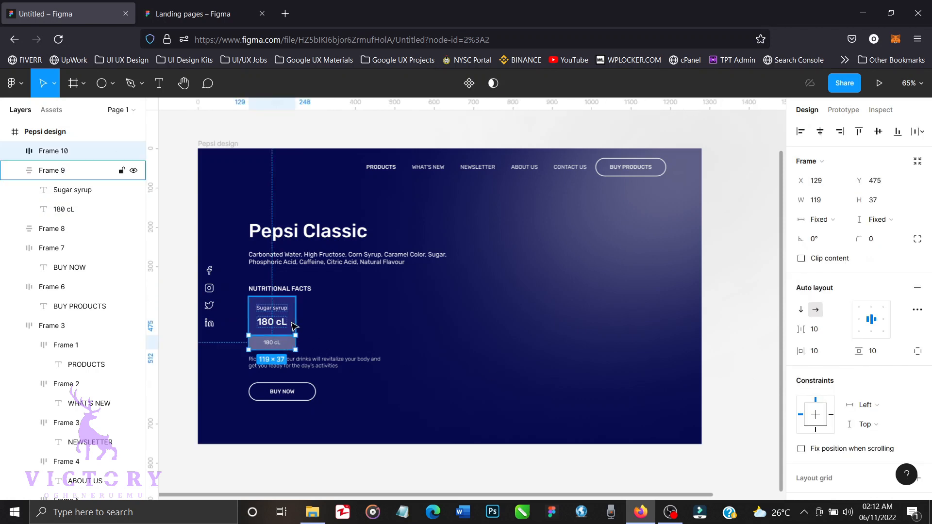
pyautogui.keyDown('shift'); pyautogui.click(293, 324); pyautogui.keyUp('shift')
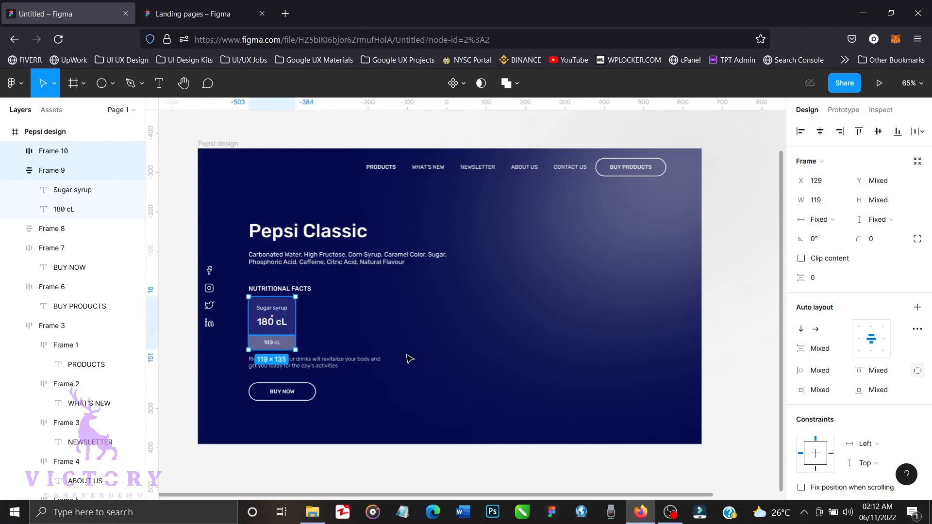
pyautogui.hotkey('shift', 'a')
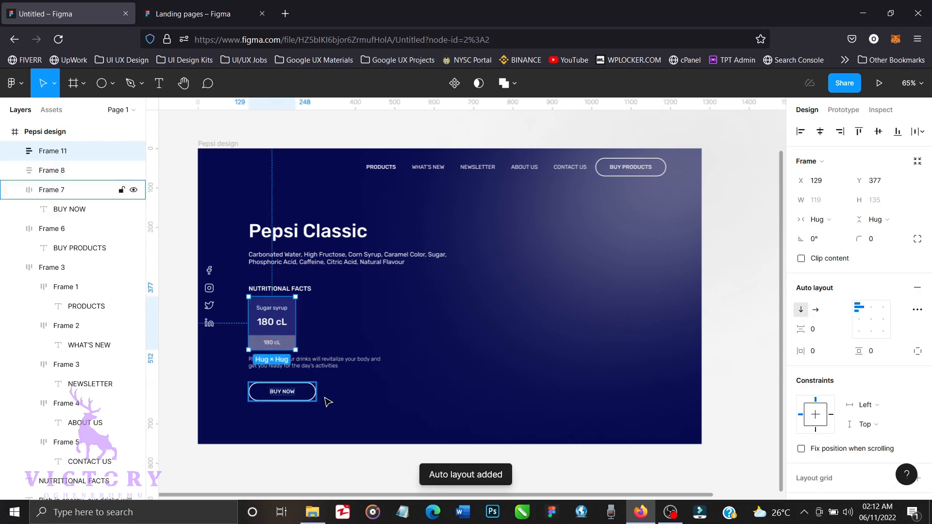
pyautogui.click(869, 324)
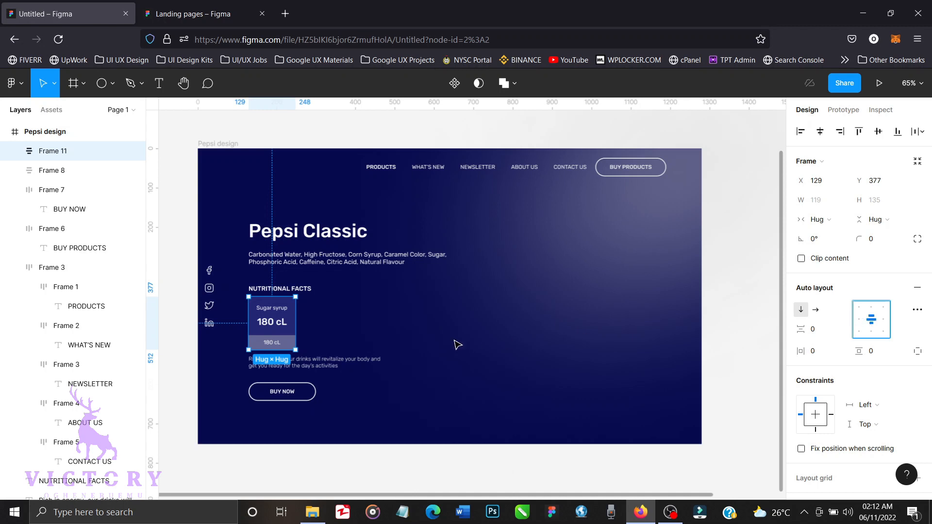
pyautogui.doubleClick(290, 337)
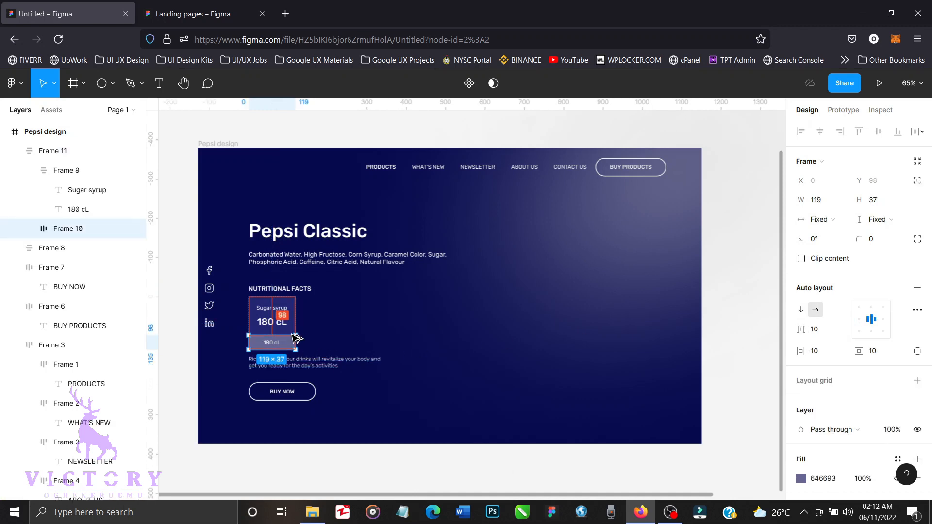
pyautogui.hotkey('ctrl', 'd')
pyautogui.moveTo(333, 333); pyautogui.dragTo(345, 334)
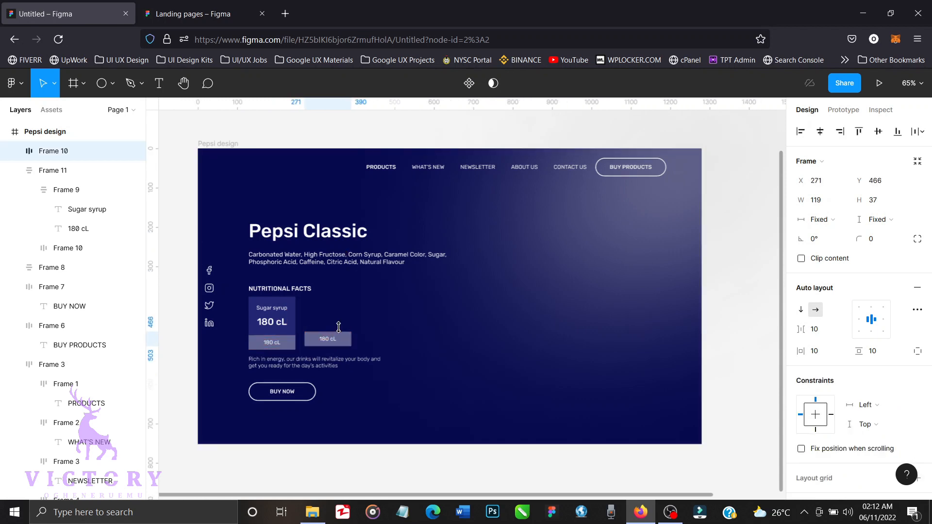
pyautogui.hotkey('ctrl', 'z')
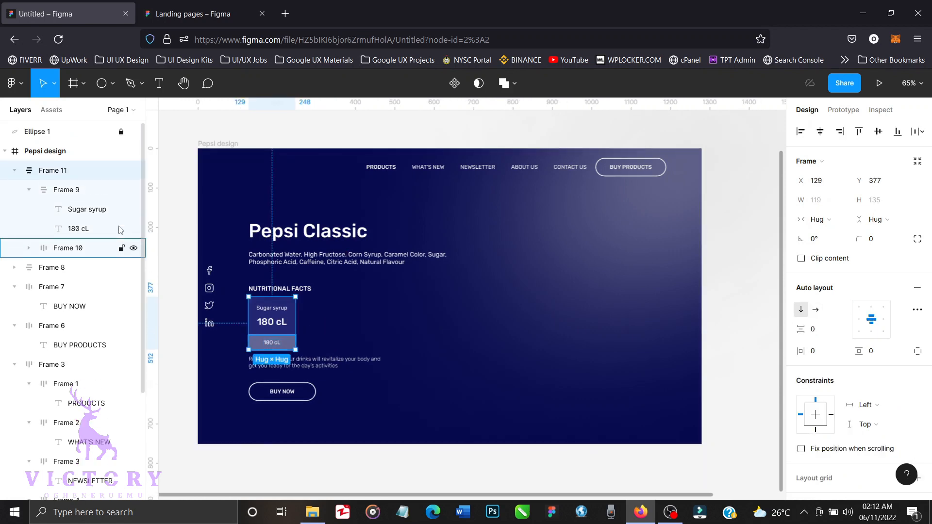
# Duplicate the whole nutrition card to X 271, Y 377, and repeat the copy at equal spacing to make a row of five cards.
pyautogui.scroll(1, 66, 181)
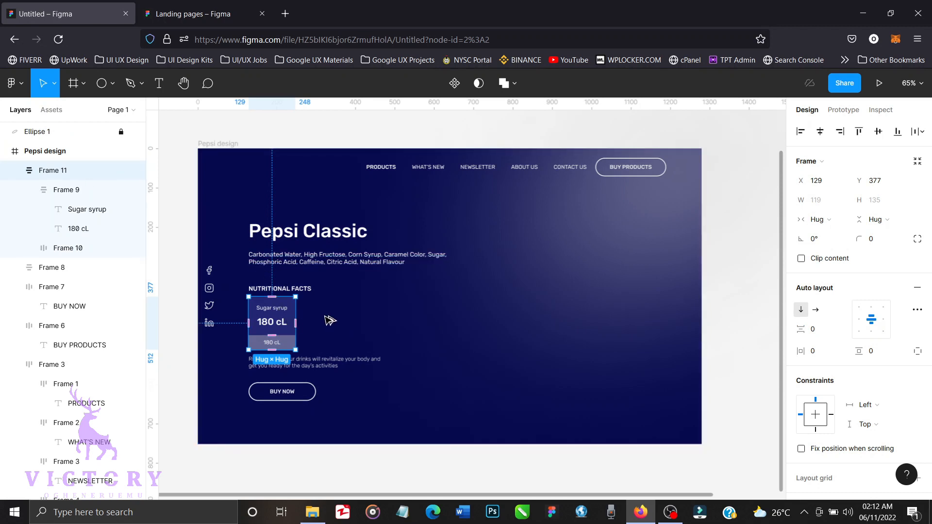
pyautogui.moveTo(291, 322); pyautogui.dragTo(345, 320)
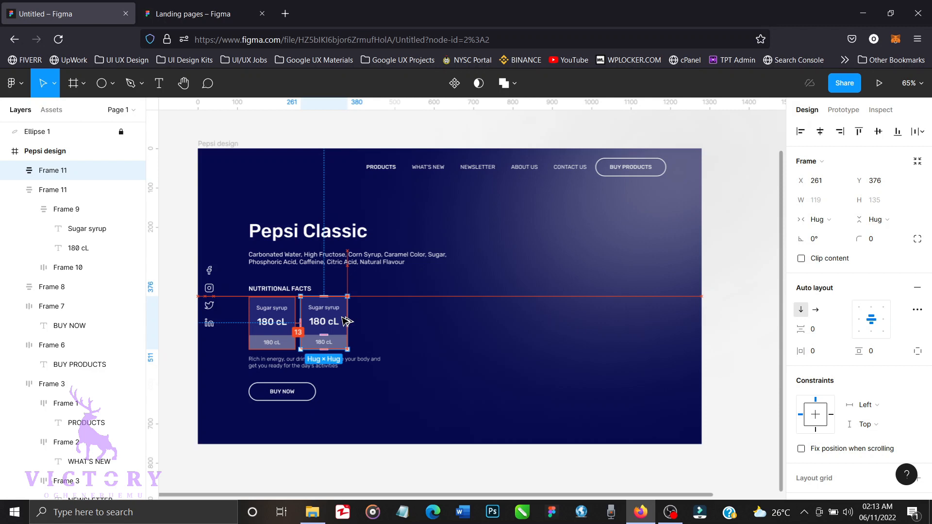
pyautogui.moveTo(345, 321)
pyautogui.mouseDown()
pyautogui.moveTo(378, 322)
pyautogui.moveTo(350, 322)
pyautogui.mouseUp()
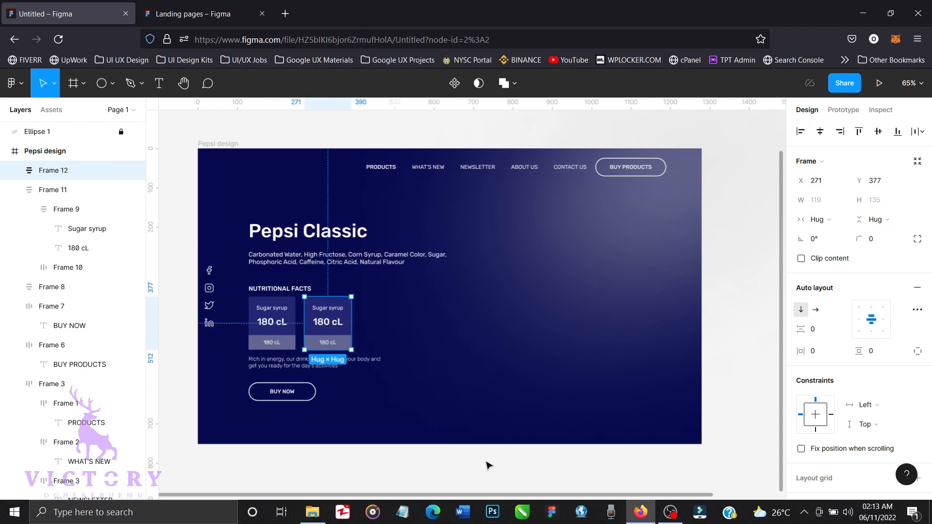
pyautogui.hotkey('ctrl', 'd')
pyautogui.hotkey('ctrl', 'd')
pyautogui.hotkey('ctrl', 'd')
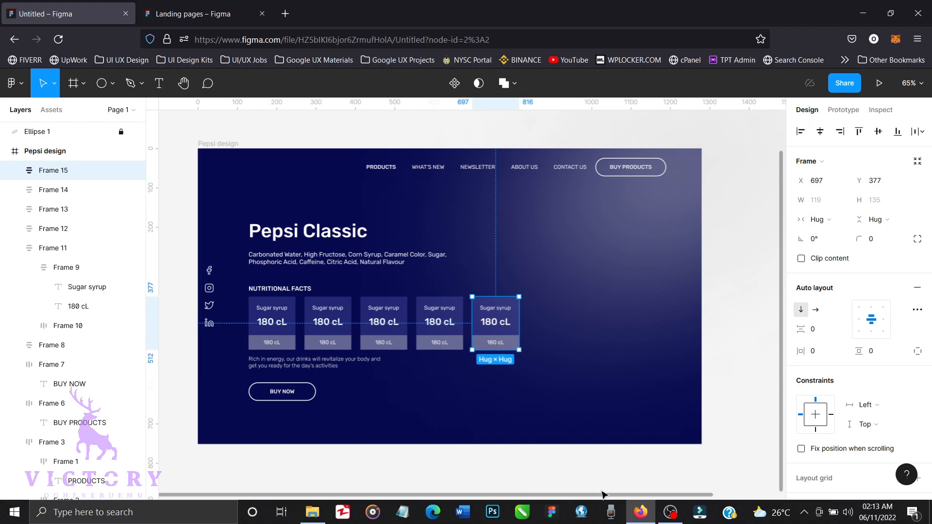
pyautogui.click(655, 473)
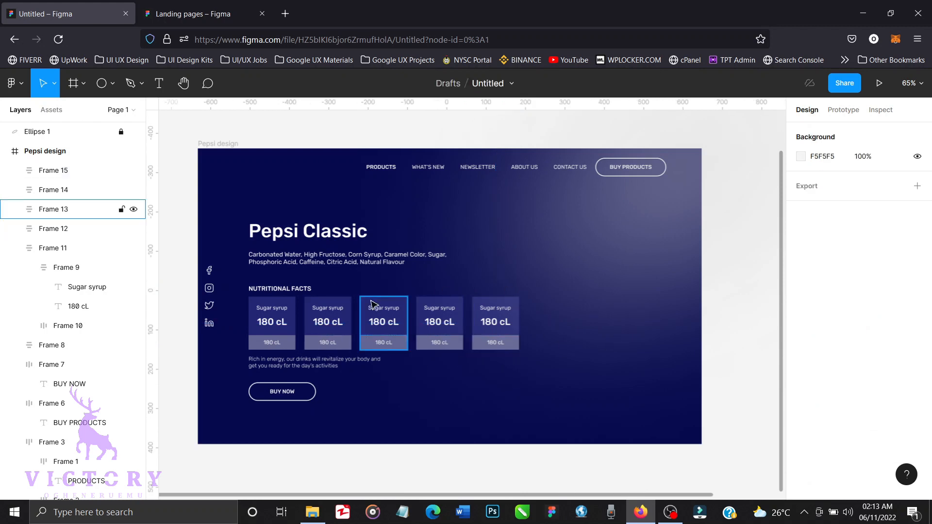
# Try replacing the large 180 cL text in the third card with the dummy text hfjfghfjg.
pyautogui.click(395, 329)
pyautogui.click(395, 329)
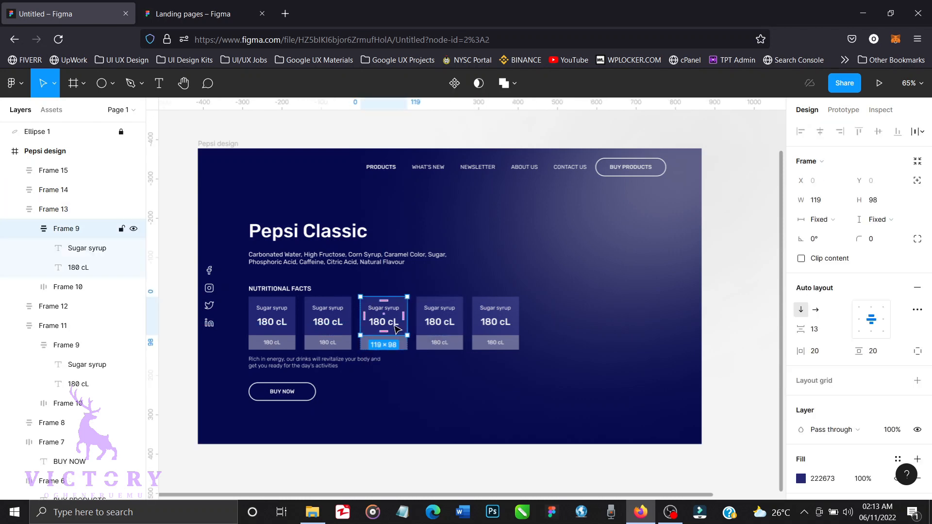
pyautogui.click(395, 329)
pyautogui.doubleClick(394, 324)
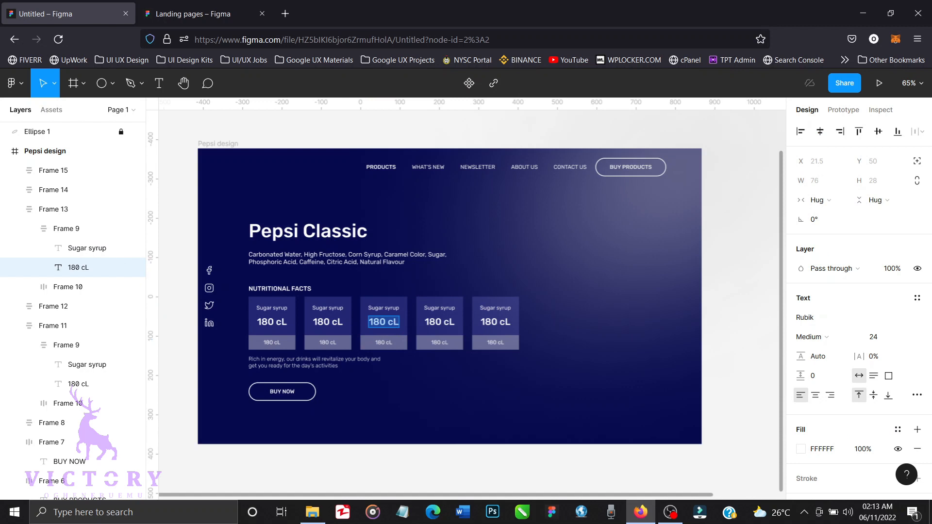
pyautogui.write('hfjfghfjghfjgfg')
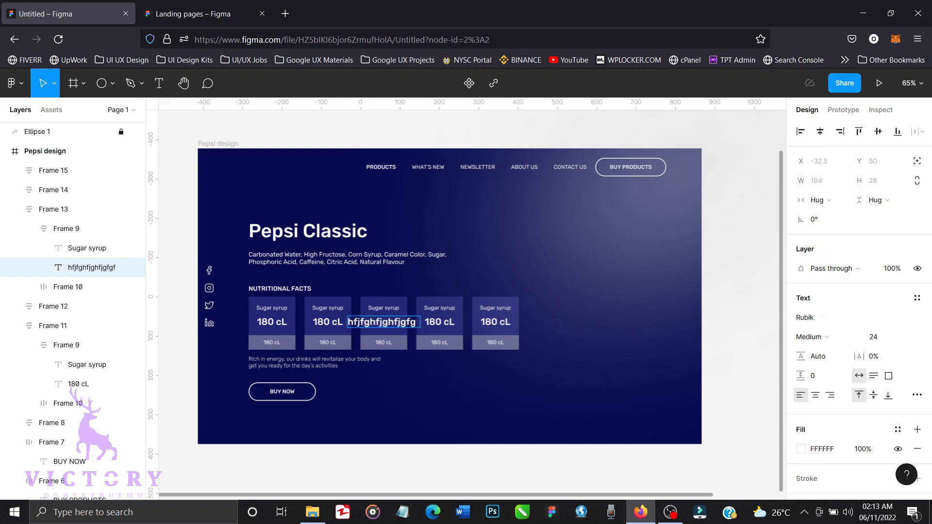
pyautogui.press('BackSpace')
pyautogui.press('BackSpace')
pyautogui.press('BackSpace')
pyautogui.press('BackSpace')
pyautogui.press('BackSpace')
pyautogui.press('BackSpace')
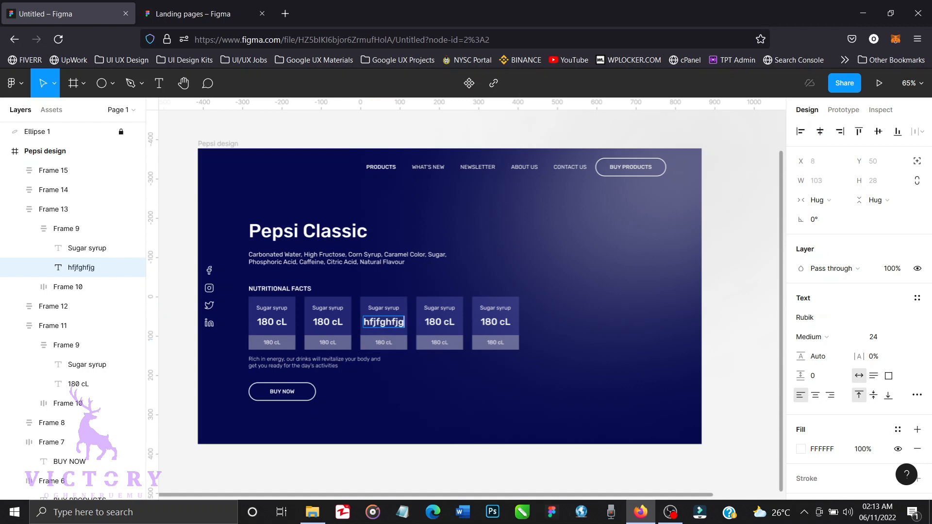
# Undo the dummy text edit in the third card and clear the selection.
pyautogui.click(80, 229)
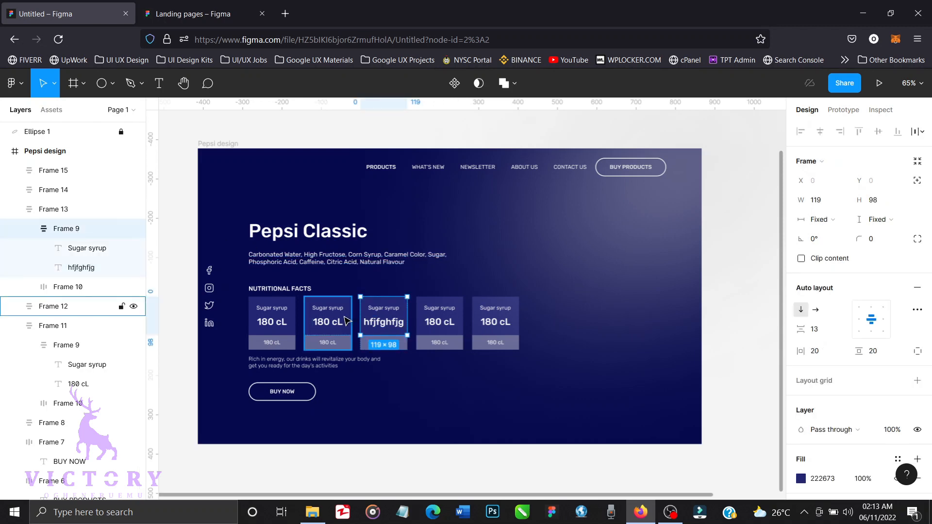
pyautogui.hotkey('ctrl', 'z')
pyautogui.hotkey('ctrl', 'z')
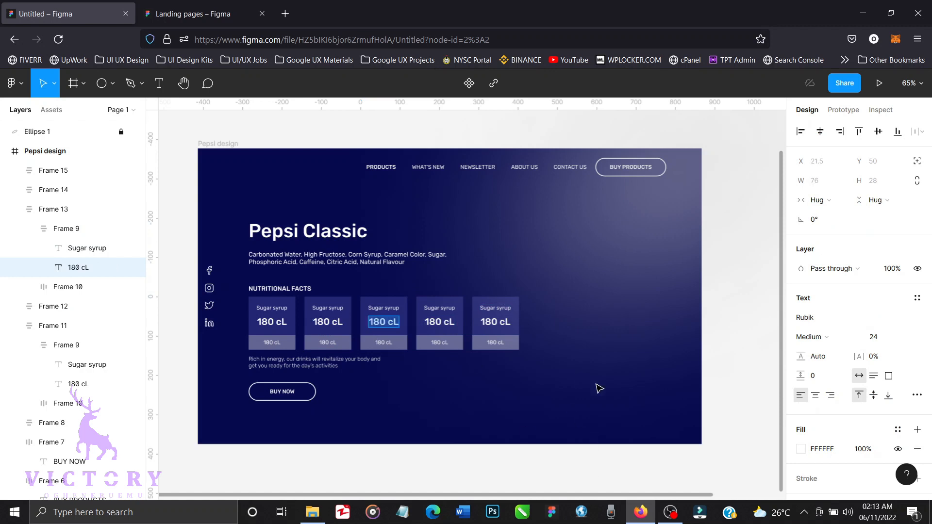
pyautogui.press('Escape')
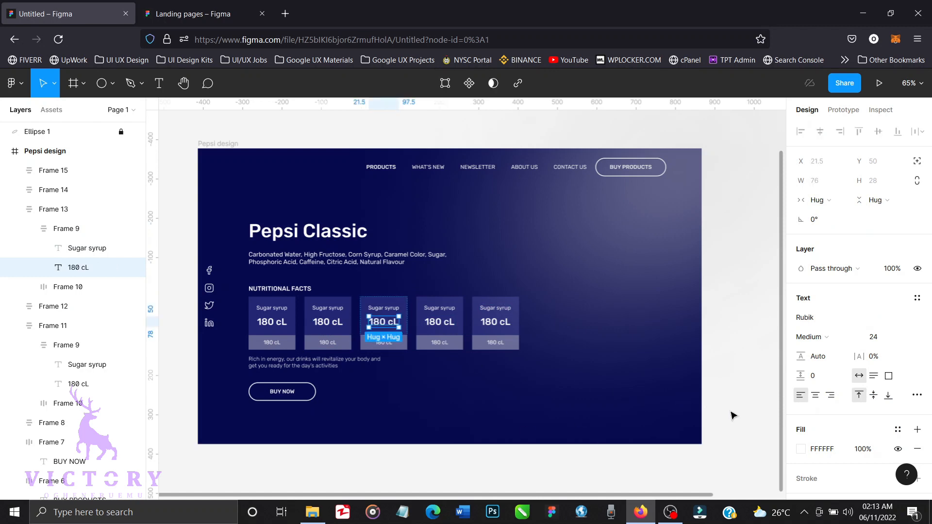
pyautogui.click(732, 415)
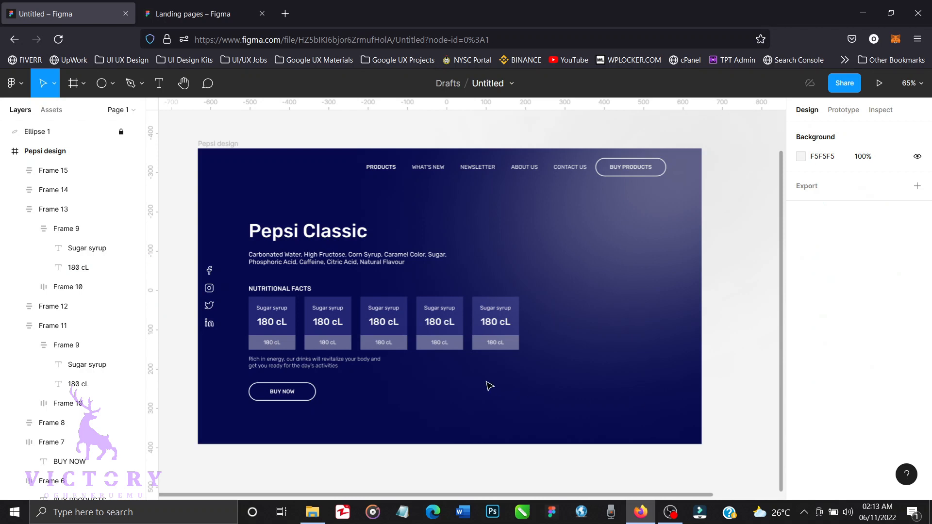
# Set the font size of the "Rich in energy" paragraph below the cards to 12.
pyautogui.click(338, 365)
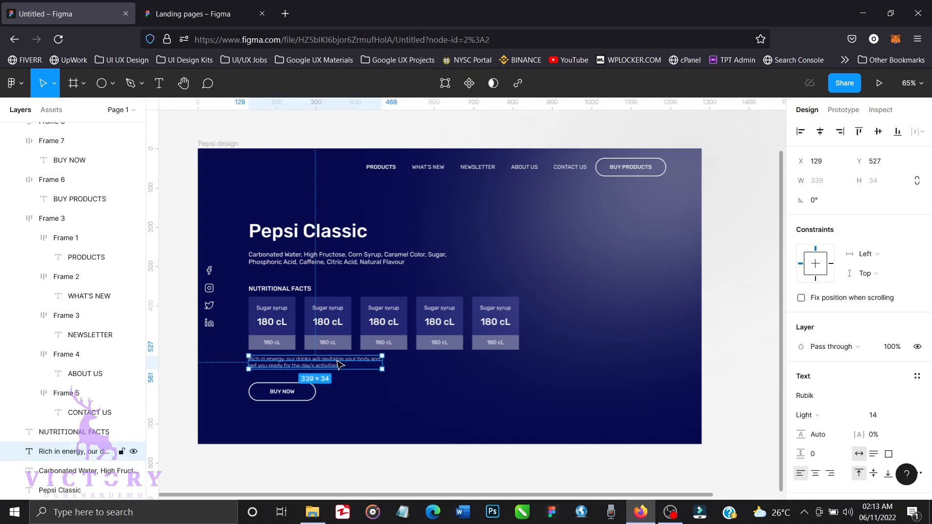
pyautogui.click(904, 416)
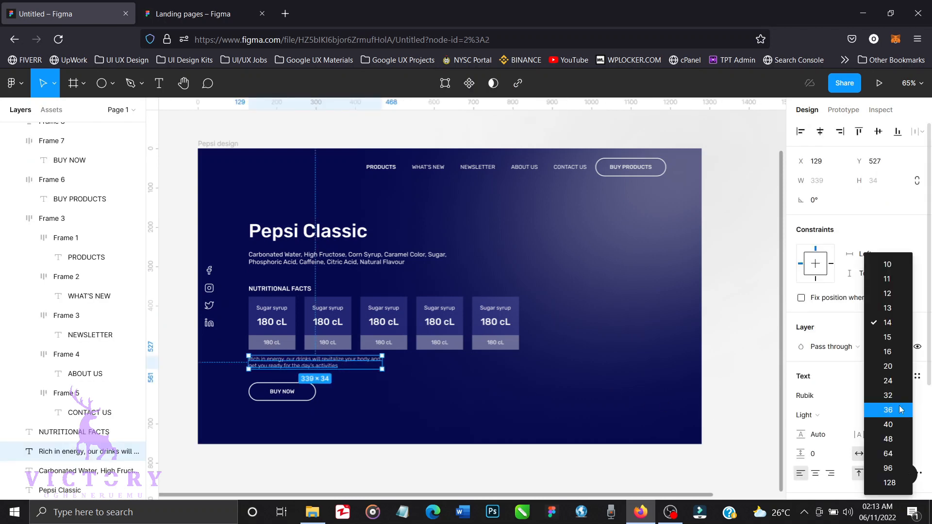
pyautogui.click(892, 298)
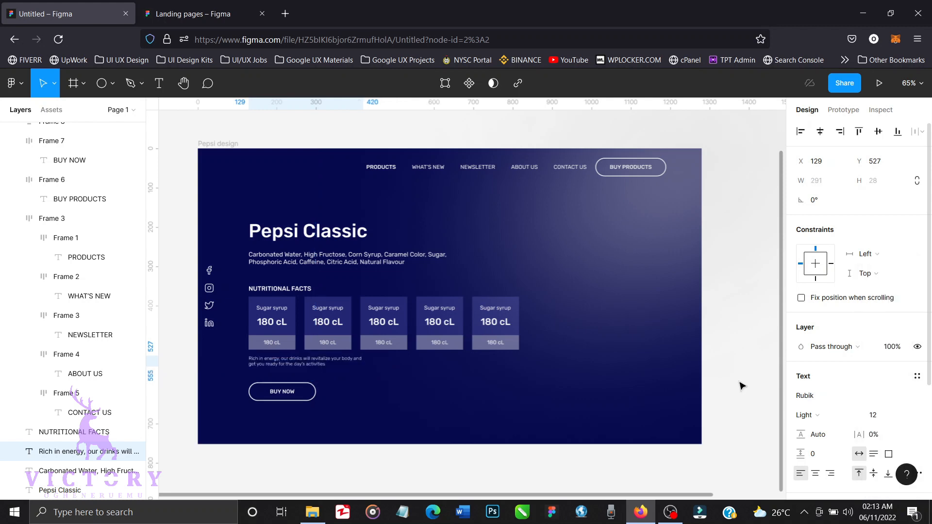
# Nudge the "Rich in energy" paragraph to Y 525, just beneath the row of cards, and deselect it.
pyautogui.press('Up')
pyautogui.press('Up')
pyautogui.press('Up')
pyautogui.press('Up')
pyautogui.press('Up')
pyautogui.press('Up')
pyautogui.press('Up')
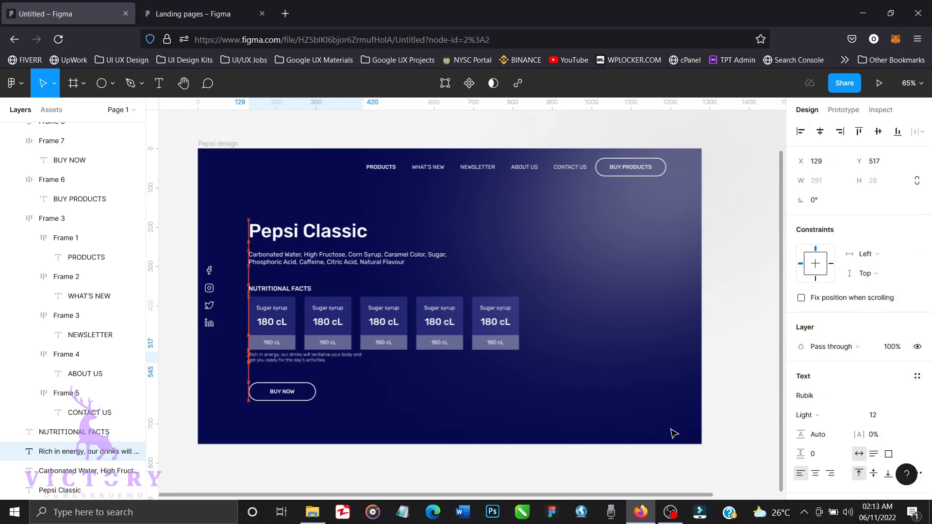
pyautogui.press('Down')
pyautogui.press('Down')
pyautogui.press('Down')
pyautogui.press('Down')
pyautogui.press('Down')
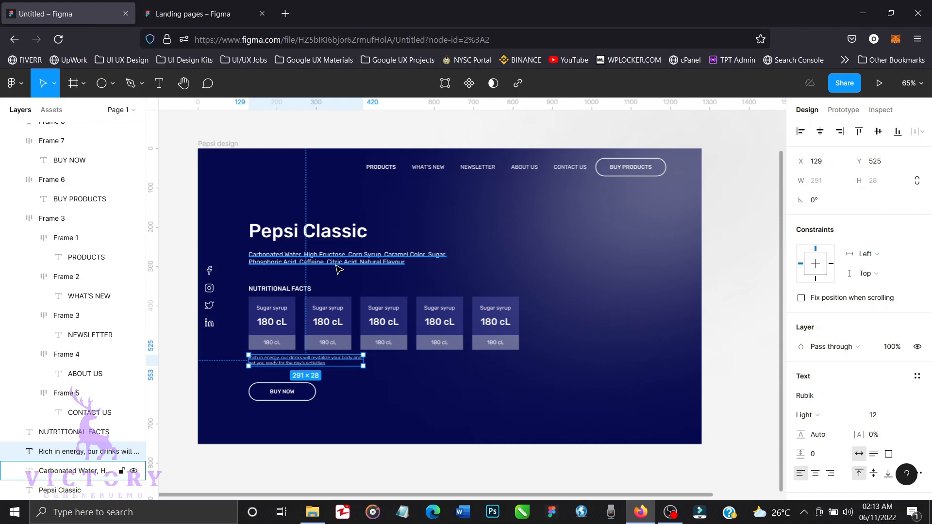
pyautogui.click(723, 439)
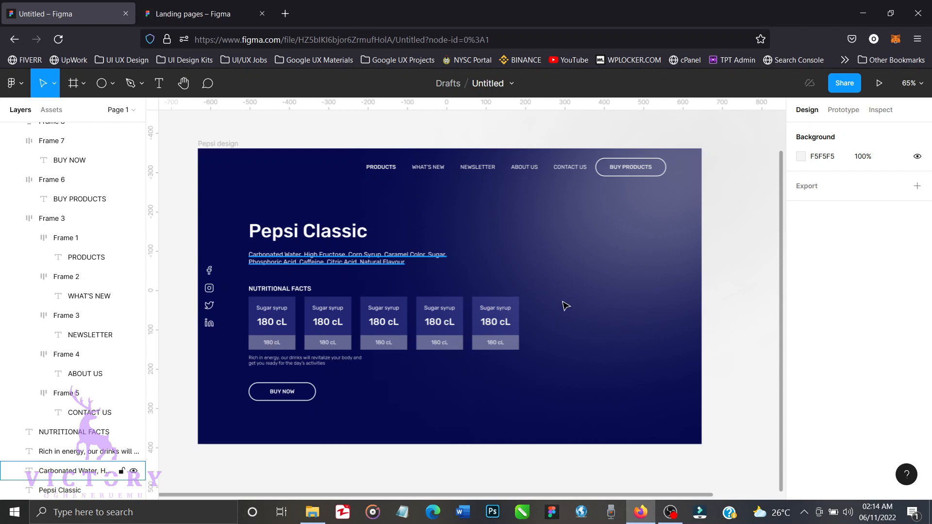
# Switch to File Explorer and open the Tutorial files folder on the Desktop.
pyautogui.click(314, 511)
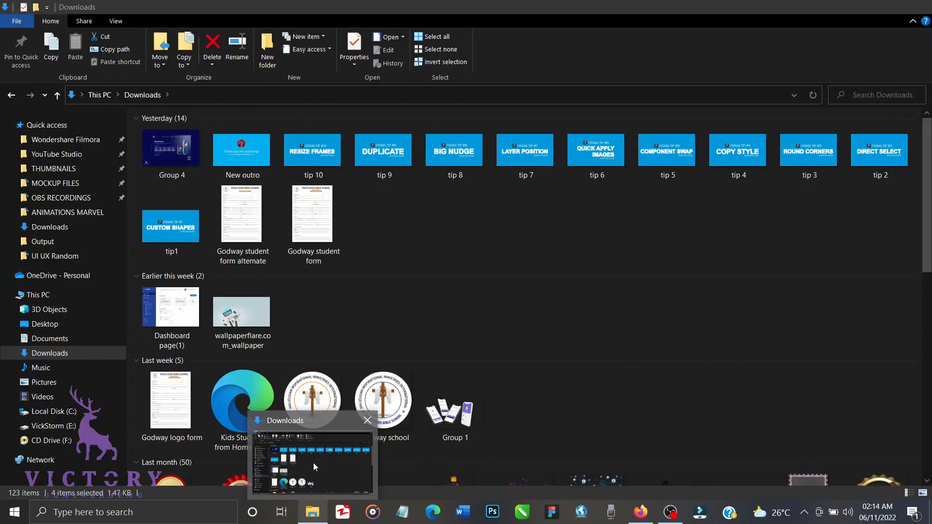
pyautogui.click(313, 462)
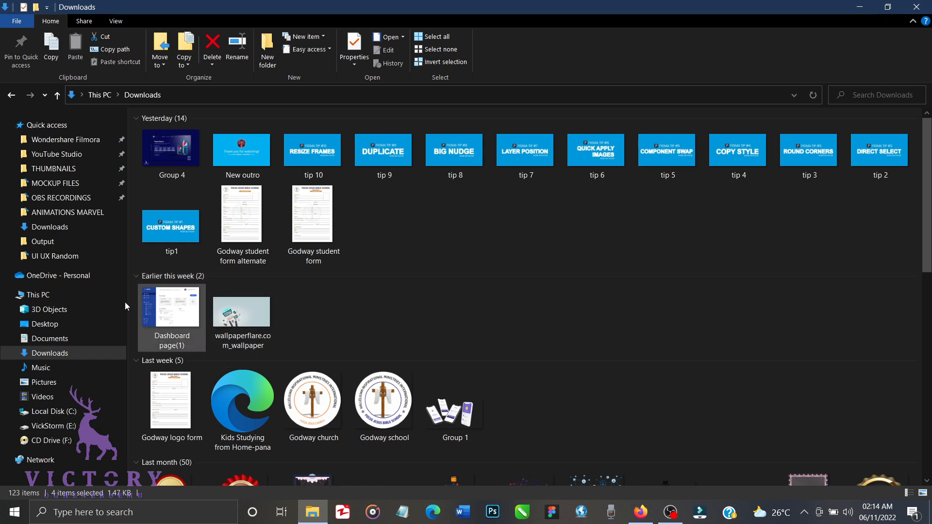
pyautogui.click(42, 327)
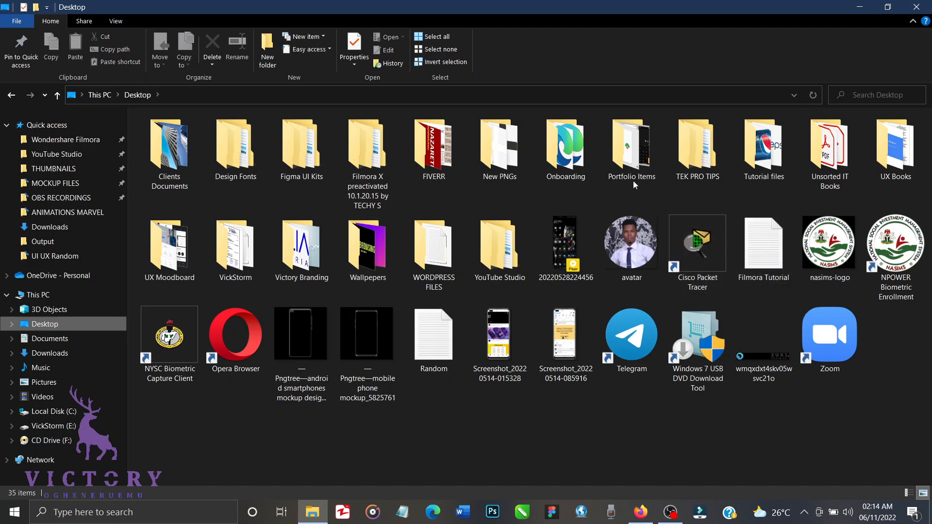
pyautogui.doubleClick(763, 148)
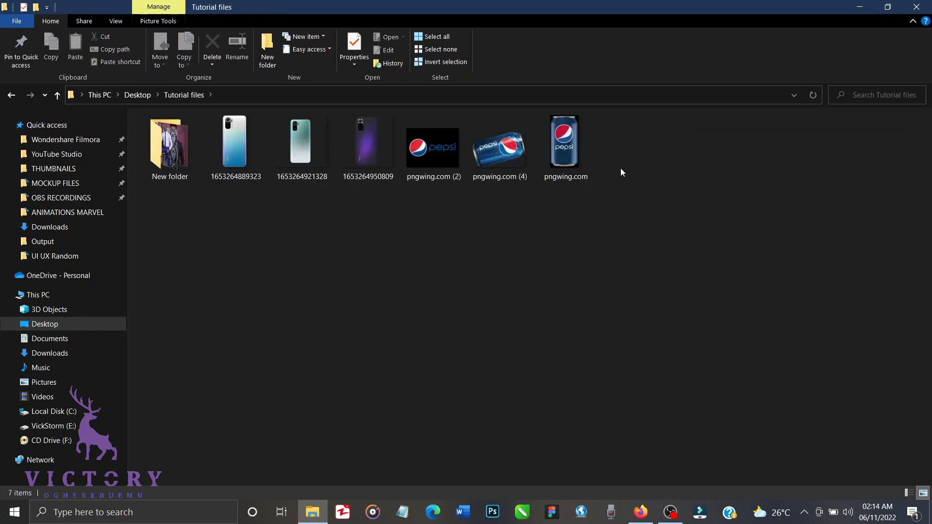
# Import the three Pepsi pngwing.com images from the Tutorial files folder onto the Figma canvas.
pyautogui.moveTo(622, 155); pyautogui.dragTo(431, 173)
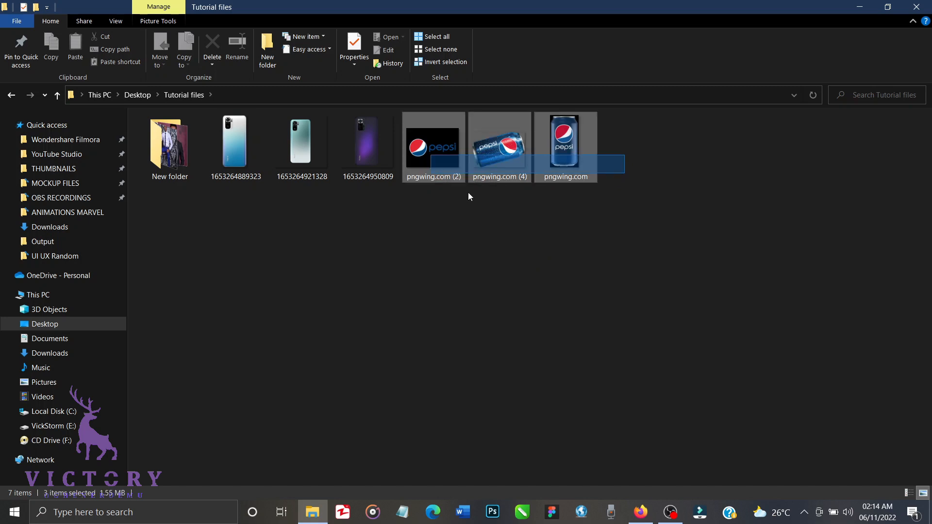
pyautogui.moveTo(491, 156); pyautogui.dragTo(622, 342)
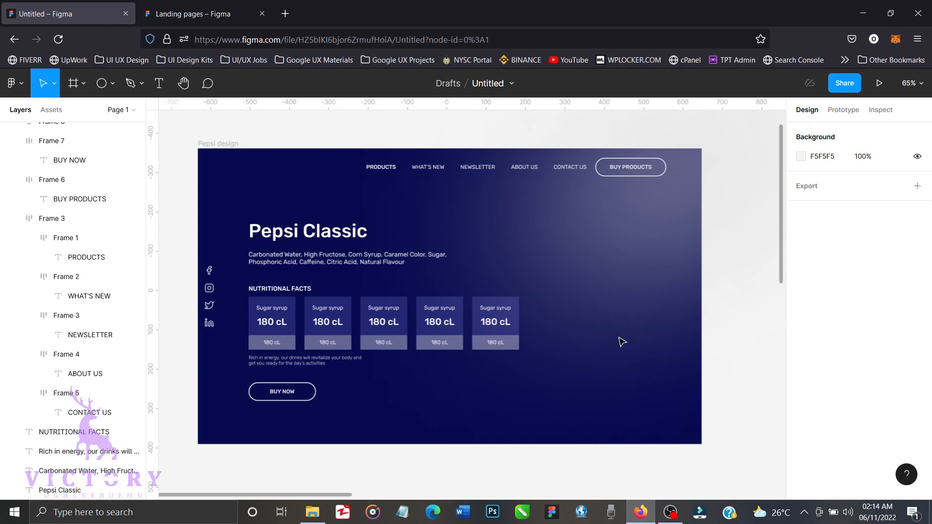
# Scale the three imported Pepsi images down together to about 579 × 264 overall and deselect them.
pyautogui.scroll(-4, 542, 310)
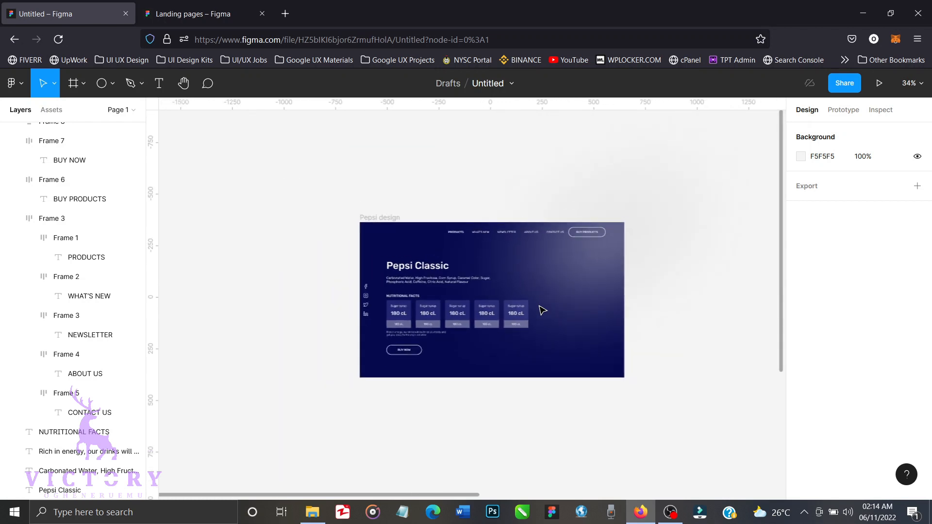
pyautogui.hscroll(5, 542, 310)
pyautogui.scroll(-1, 542, 309)
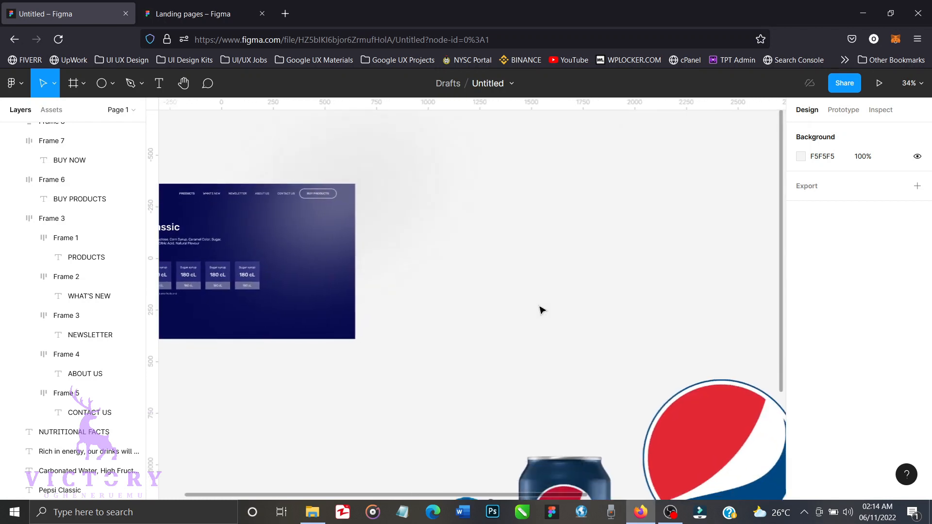
pyautogui.scroll(-2, 542, 309)
pyautogui.scroll(-1, 542, 311)
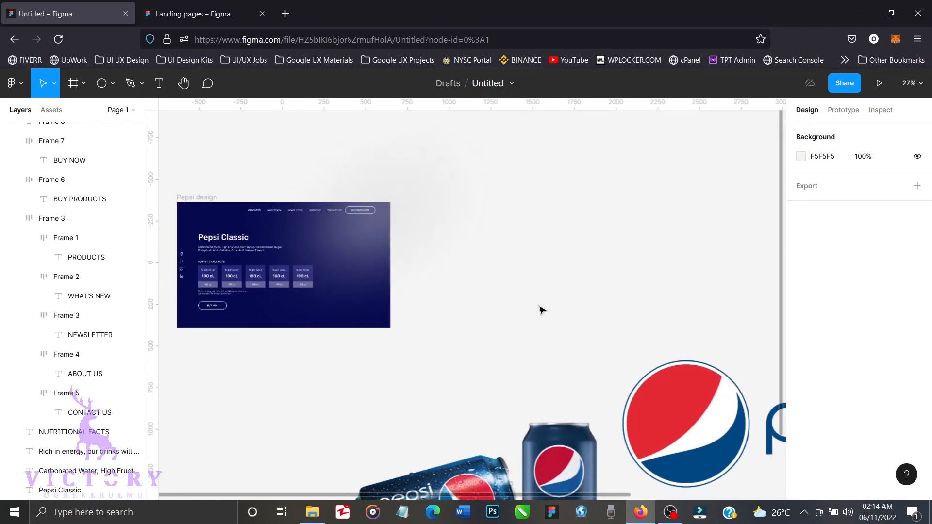
pyautogui.scroll(-2, 542, 309)
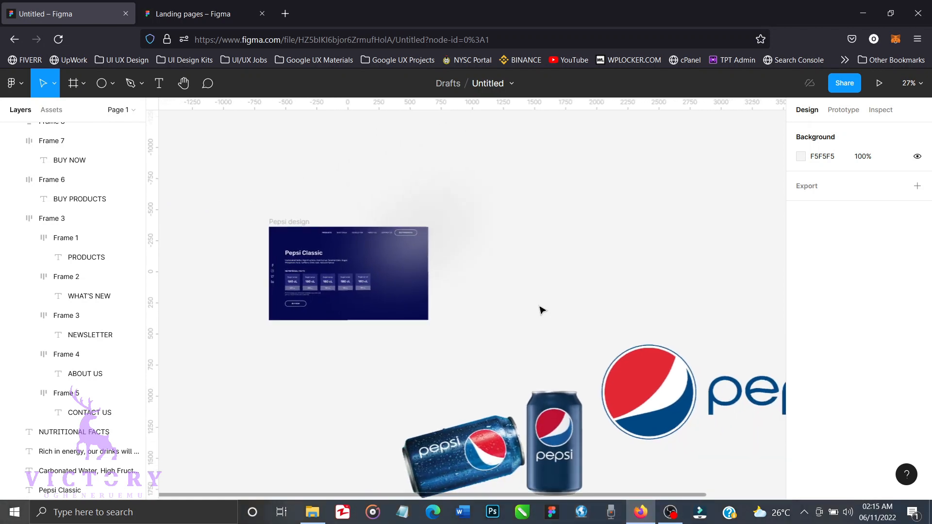
pyautogui.hscroll(5, 542, 309)
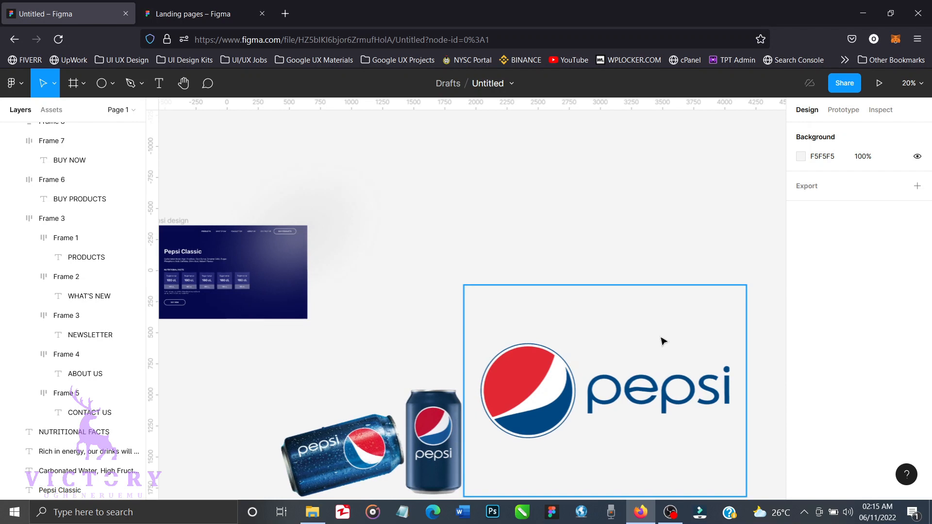
pyautogui.scroll(-4, 406, 377)
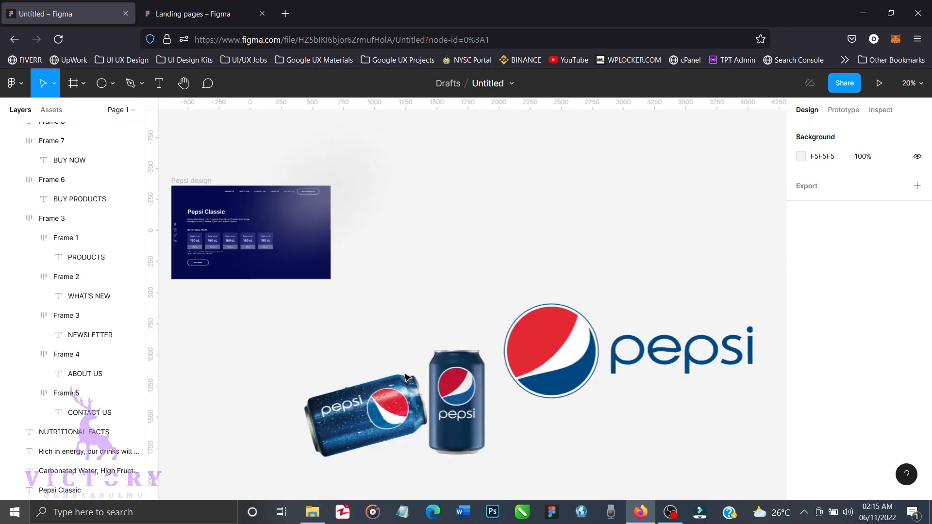
pyautogui.hscroll(1, 407, 377)
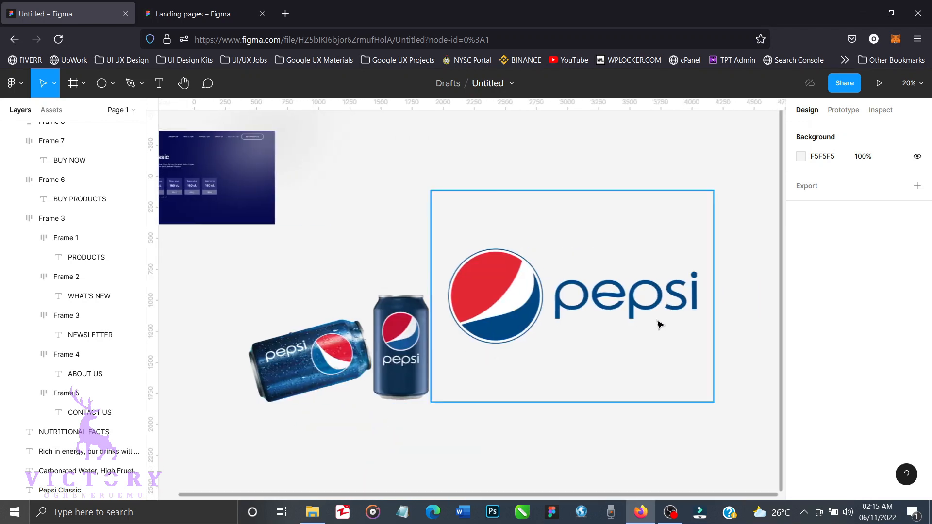
pyautogui.moveTo(244, 405); pyautogui.dragTo(747, 186)
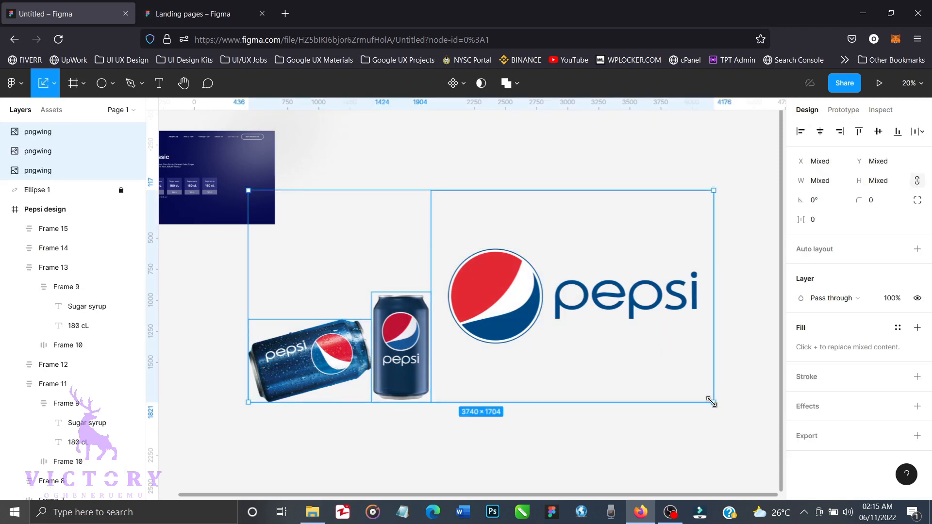
pyautogui.moveTo(711, 400); pyautogui.dragTo(362, 245)
pyautogui.hscroll(-4, 307, 256)
pyautogui.scroll(3, 307, 256)
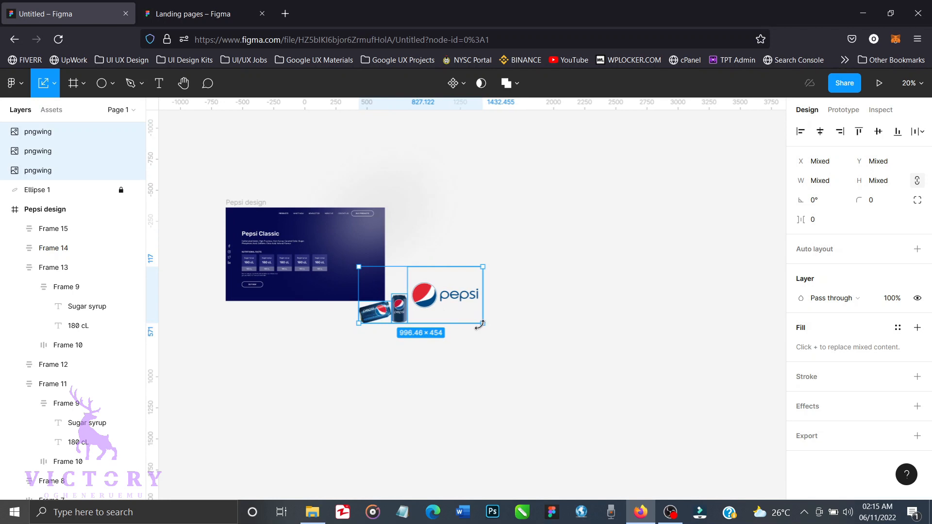
pyautogui.moveTo(479, 325); pyautogui.dragTo(428, 293)
pyautogui.scroll(5, 428, 293)
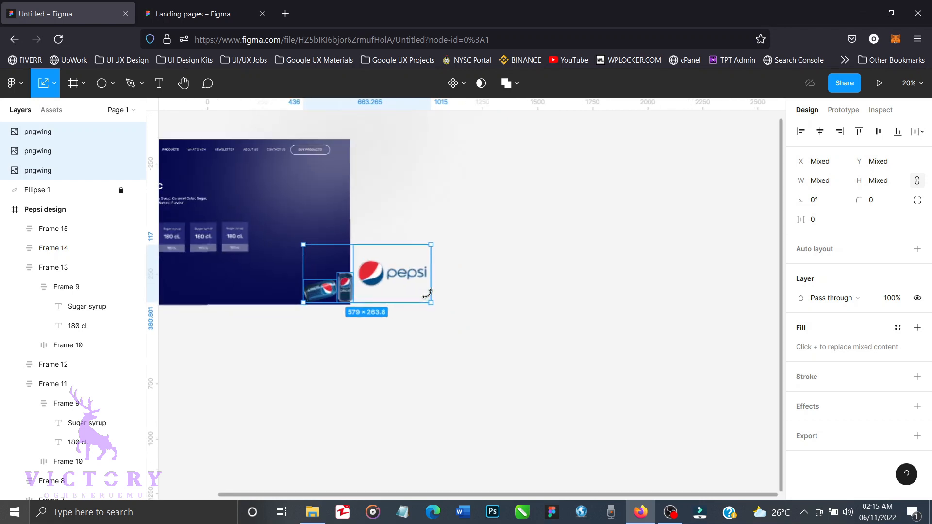
pyautogui.scroll(2, 433, 300)
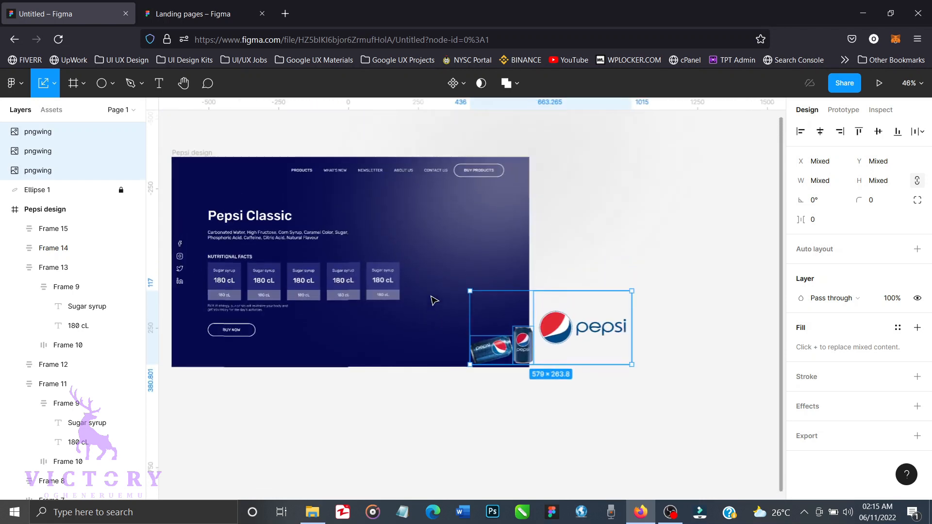
pyautogui.hscroll(-2, 433, 301)
pyautogui.click(619, 395)
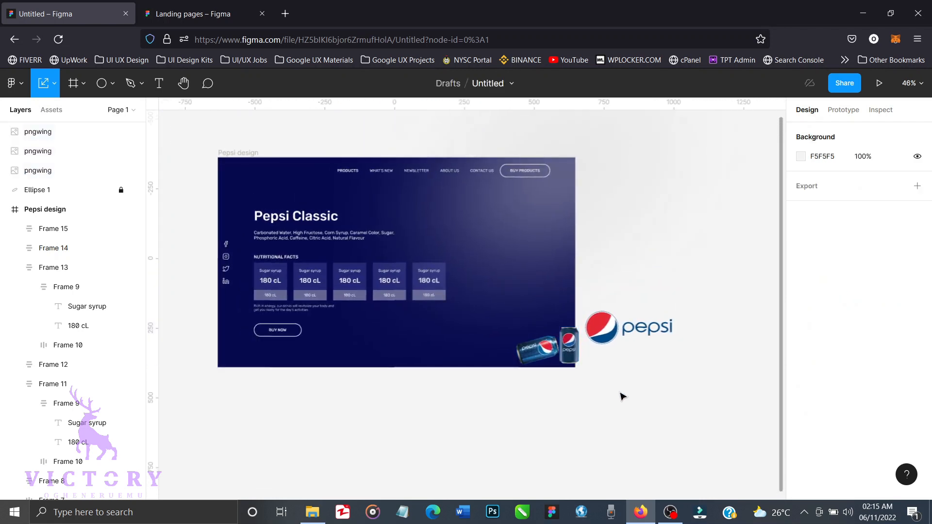
# Move the Pepsi logo into the header above the title, scaled to 176 × 132 at X 116, Y -19.
pyautogui.click(631, 332)
pyautogui.moveTo(634, 335); pyautogui.dragTo(451, 226)
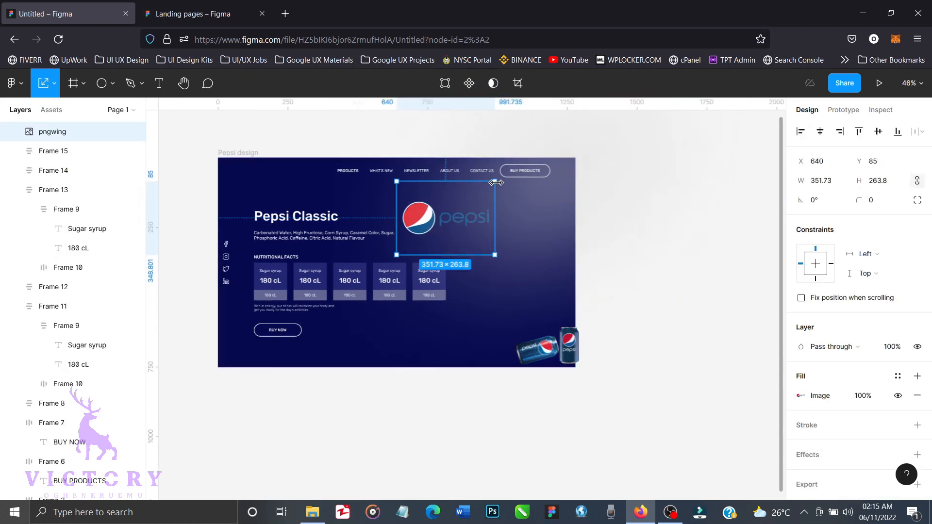
pyautogui.moveTo(494, 180); pyautogui.dragTo(267, 169)
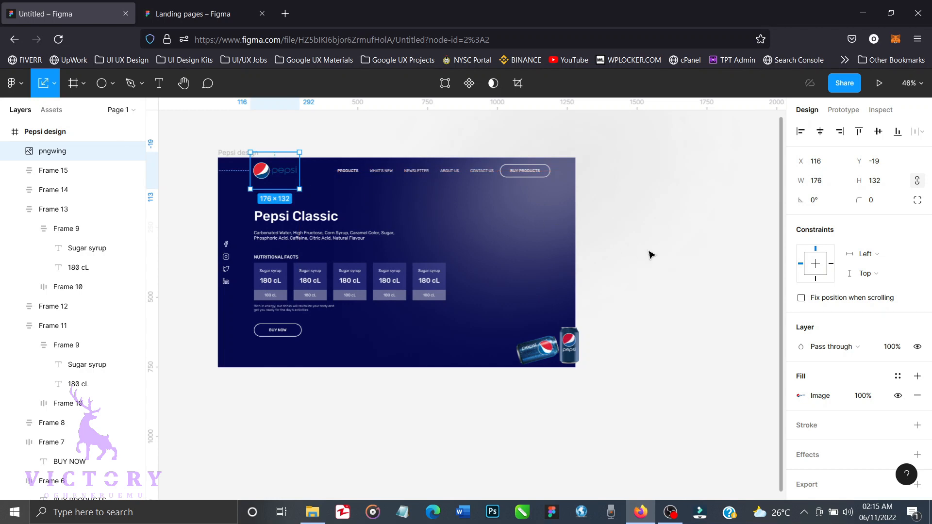
pyautogui.click(650, 254)
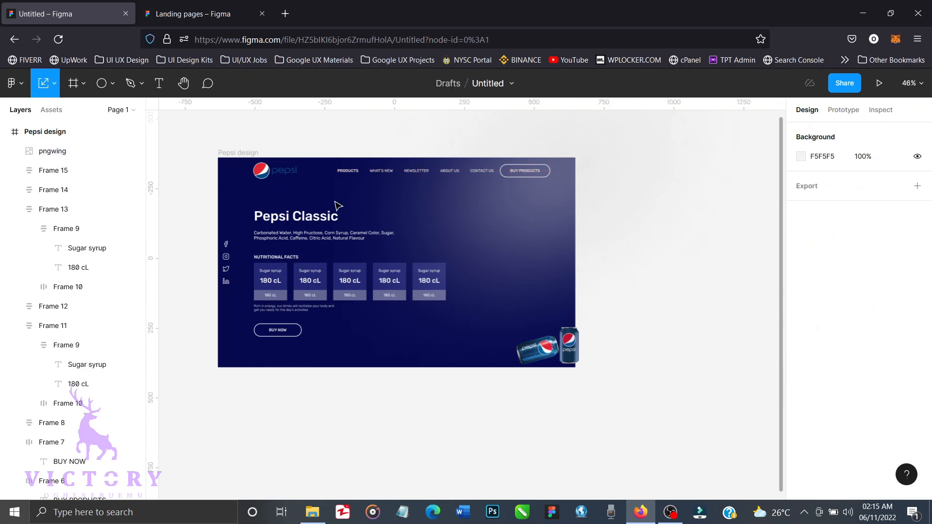
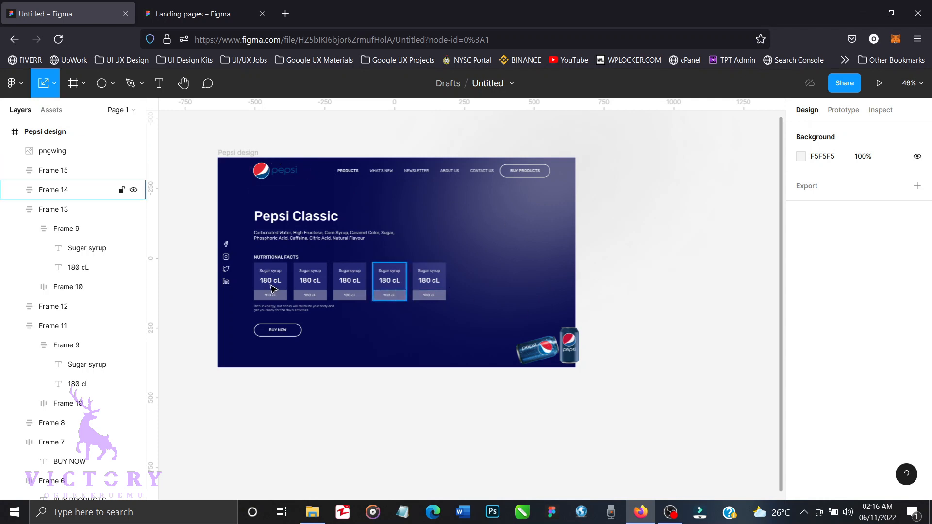
# Move the upright can out to the blank canvas beside the frame and set the tilted can's rotation to 75°.
pyautogui.click(570, 343)
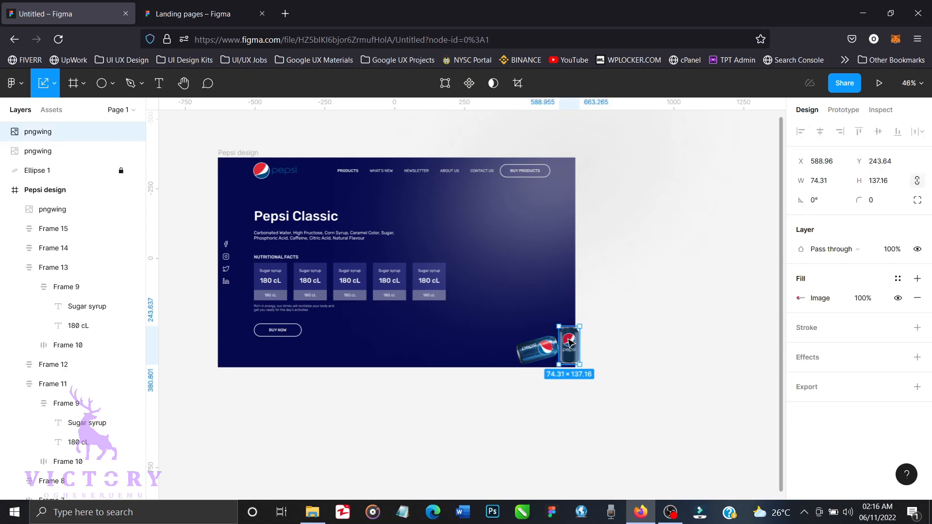
pyautogui.moveTo(571, 347); pyautogui.dragTo(636, 319)
pyautogui.click(546, 349)
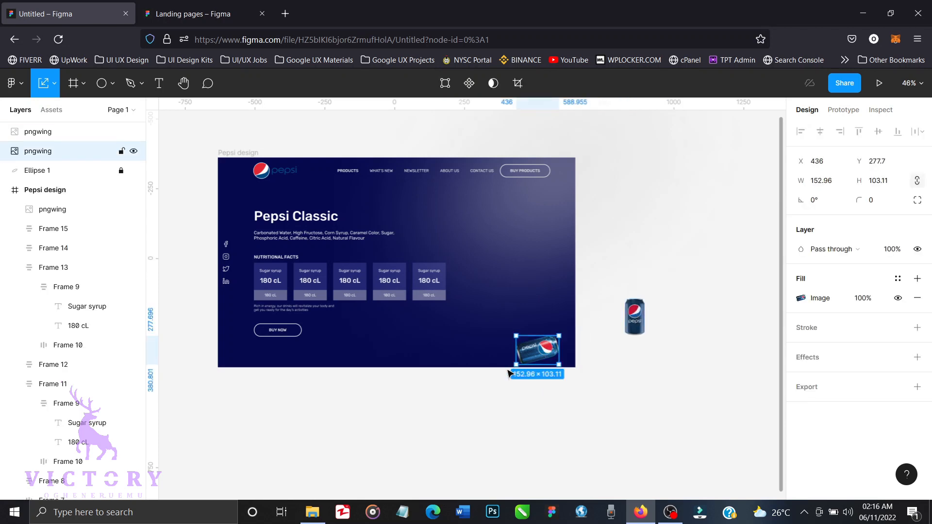
pyautogui.moveTo(507, 364); pyautogui.dragTo(552, 388)
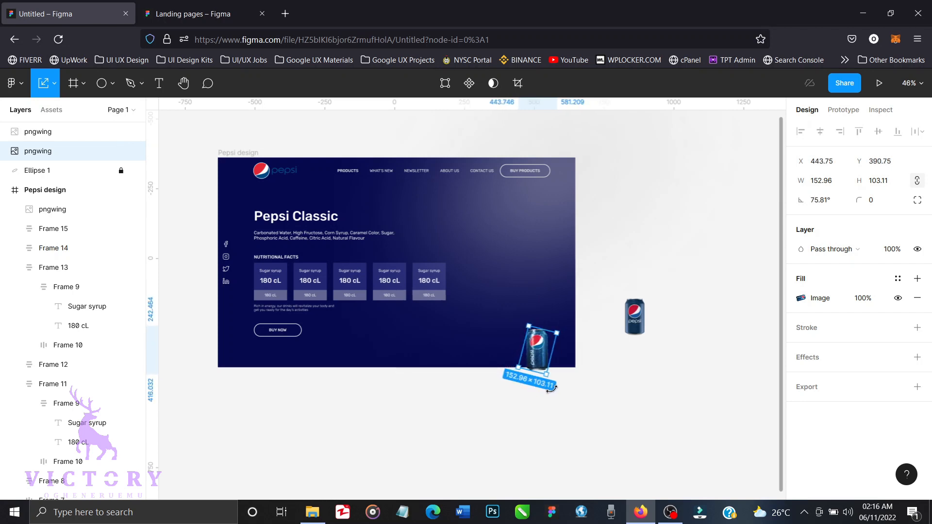
pyautogui.click(831, 205)
pyautogui.write('75')
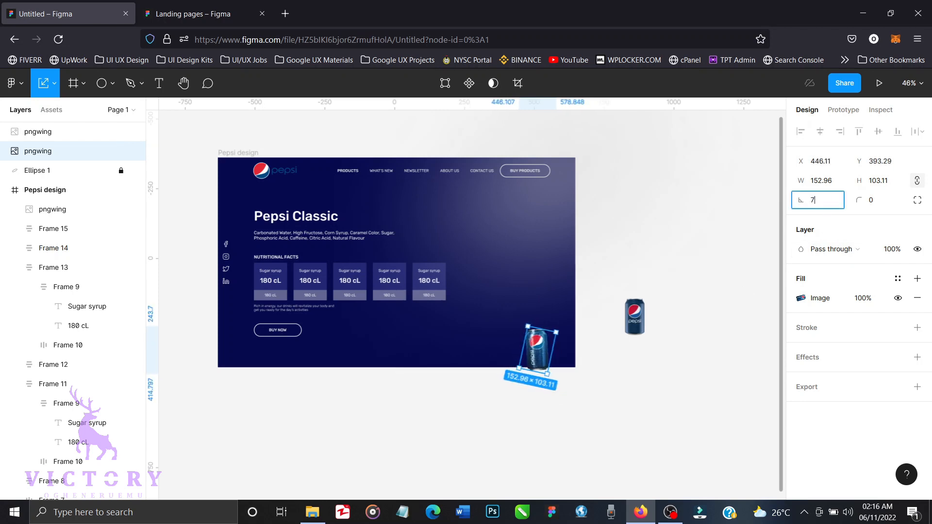
pyautogui.press('Return')
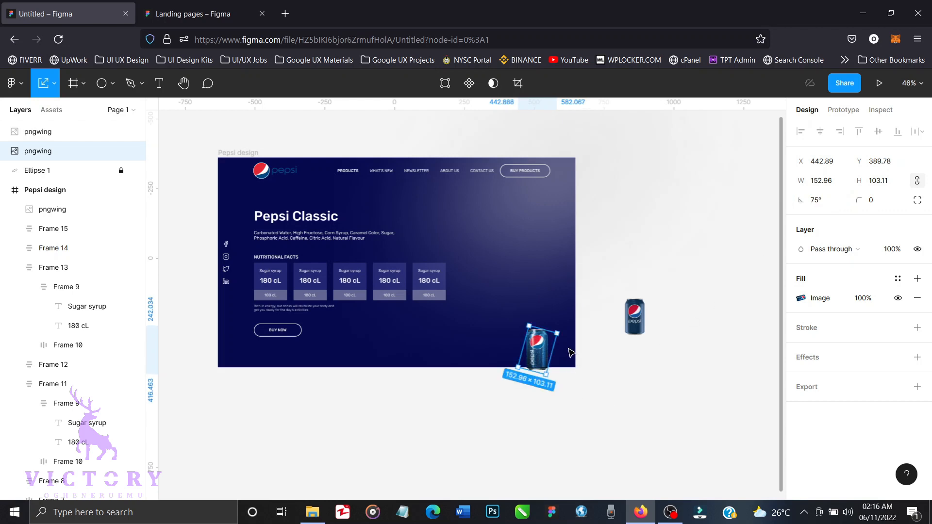
# Enlarge the rotated can to about 460 × 310 and place it inside the frame below the BUY PRODUCTS button.
pyautogui.moveTo(557, 332); pyautogui.dragTo(623, 268)
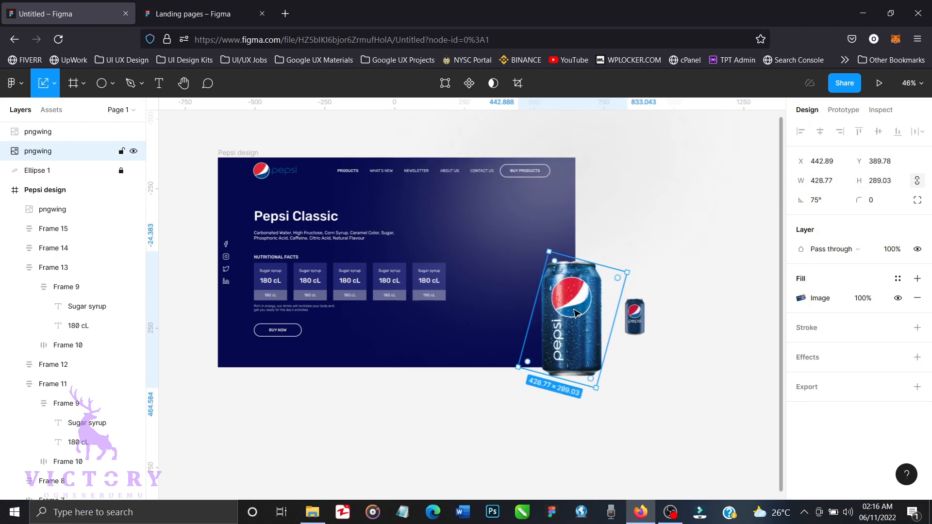
pyautogui.moveTo(577, 313); pyautogui.dragTo(536, 255)
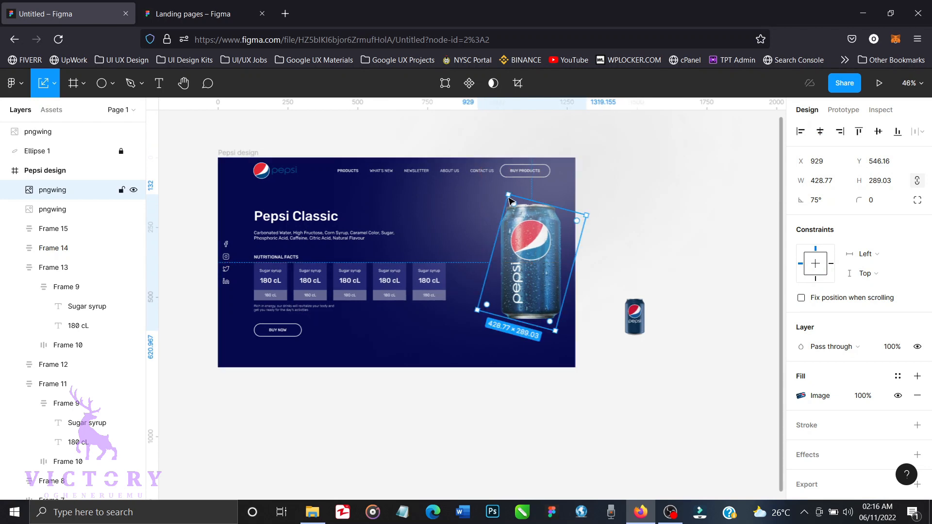
pyautogui.moveTo(501, 187); pyautogui.dragTo(501, 187)
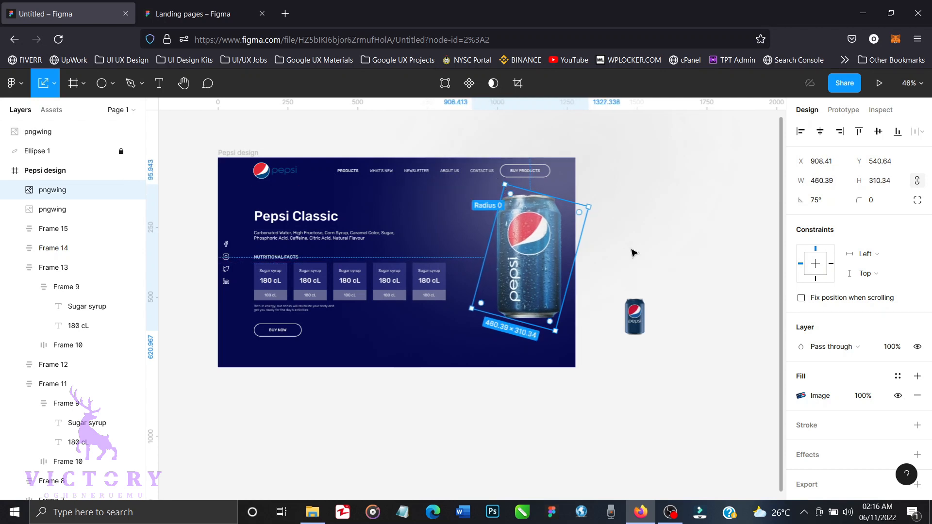
pyautogui.click(668, 253)
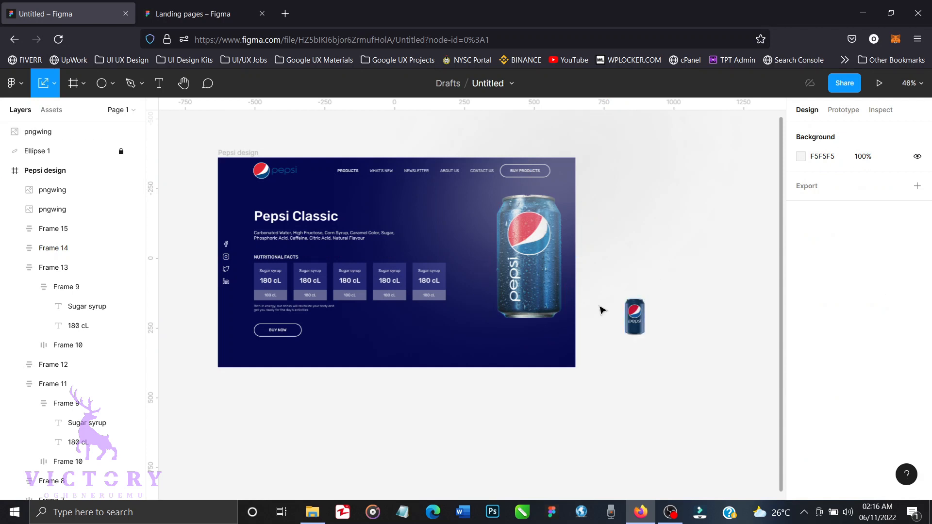
# Enlarge the upright can to about 166 × 307 and place it partly behind the large can at X 864, Y 275.
pyautogui.click(634, 316)
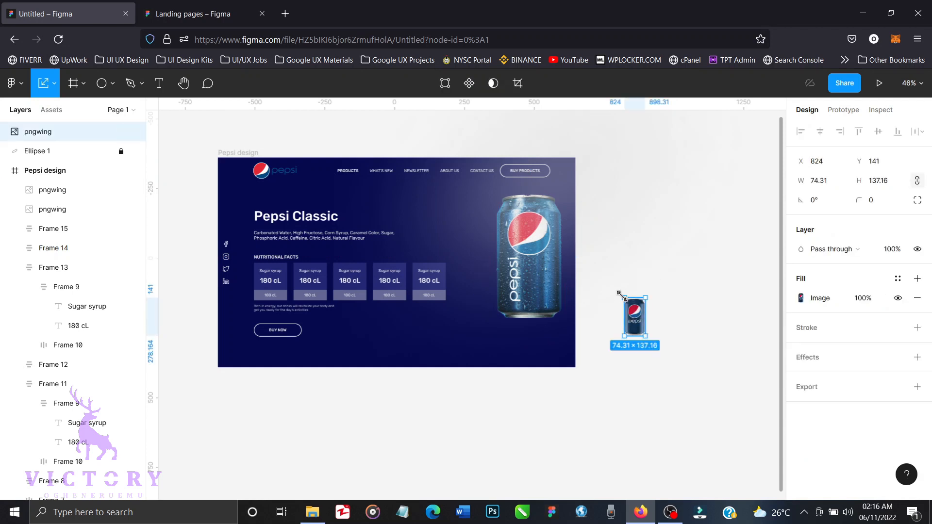
pyautogui.moveTo(624, 298); pyautogui.dragTo(484, 281)
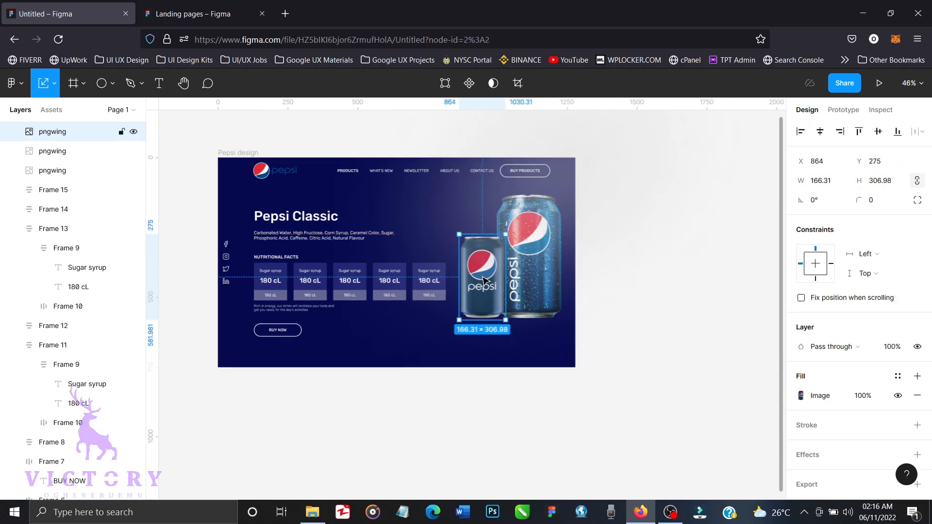
pyautogui.click(526, 279)
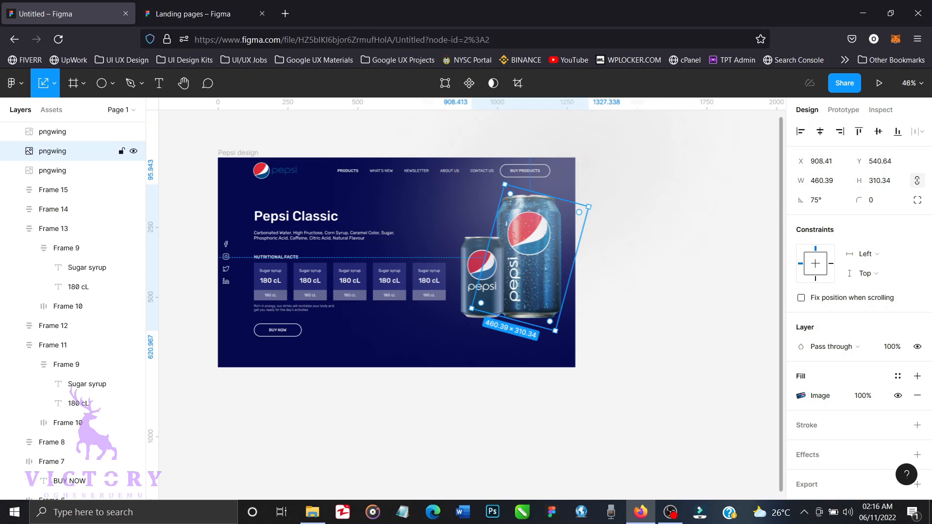
pyautogui.click(642, 350)
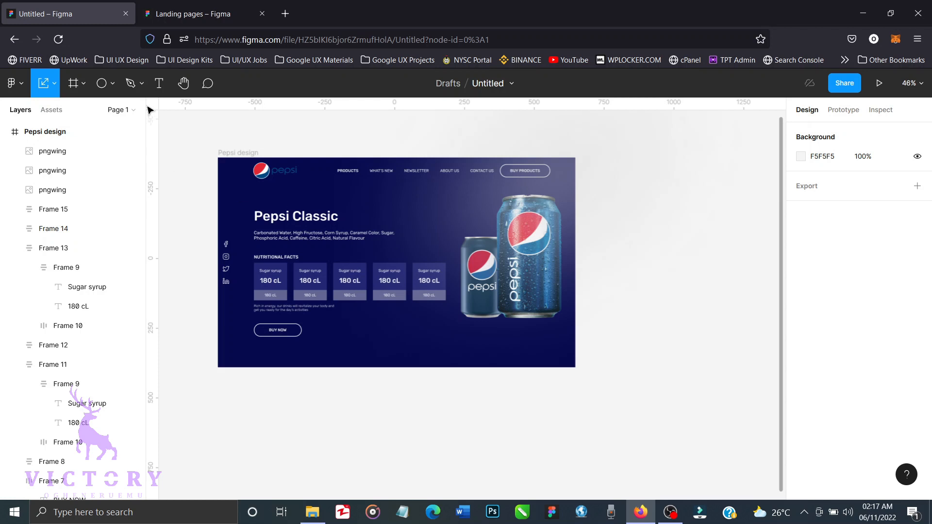
# Draw a flat rectangle about 596 × 32 beneath the two cans at X 610, Y 563.
pyautogui.click(113, 86)
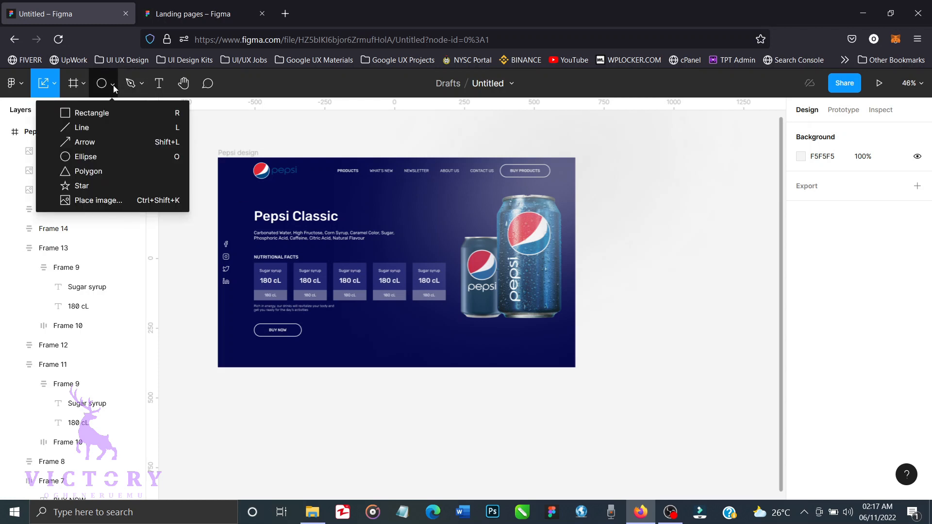
pyautogui.click(100, 111)
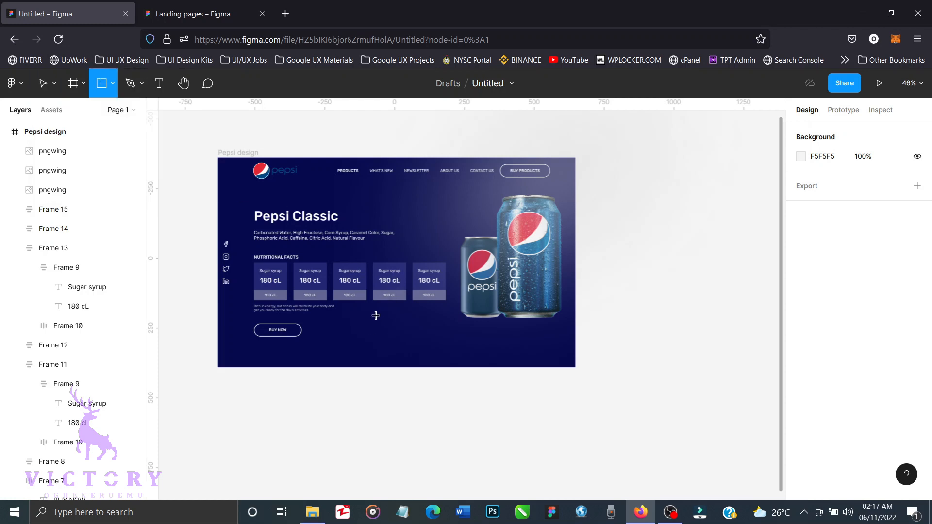
pyautogui.moveTo(387, 314); pyautogui.dragTo(556, 324)
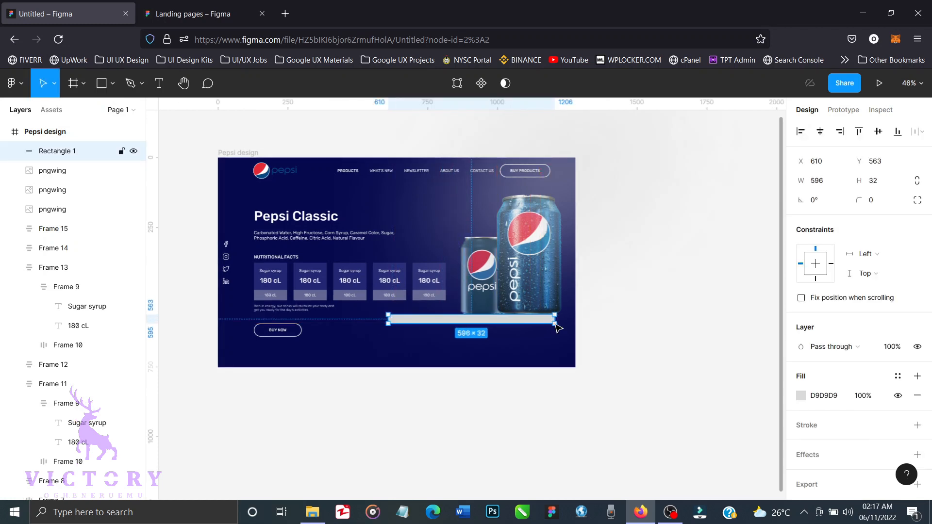
# Reshape the rectangle's corner points into a slanted, tapering shadow, with its upper corners at (530, 563) and (1214.5, 526) and lower-right corner at (1136.5, 541.5).
pyautogui.doubleClick(421, 321)
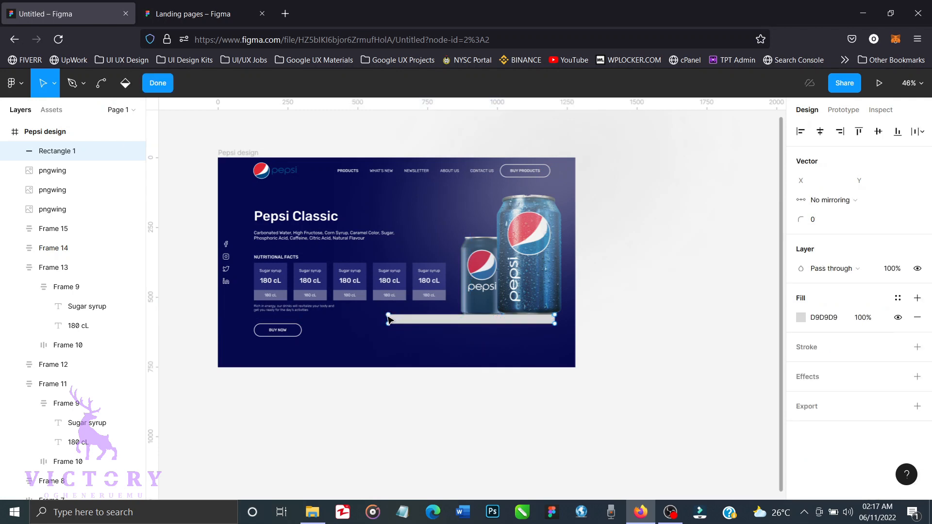
pyautogui.moveTo(390, 319)
pyautogui.mouseDown()
pyautogui.moveTo(371, 324)
pyautogui.moveTo(365, 315)
pyautogui.mouseUp()
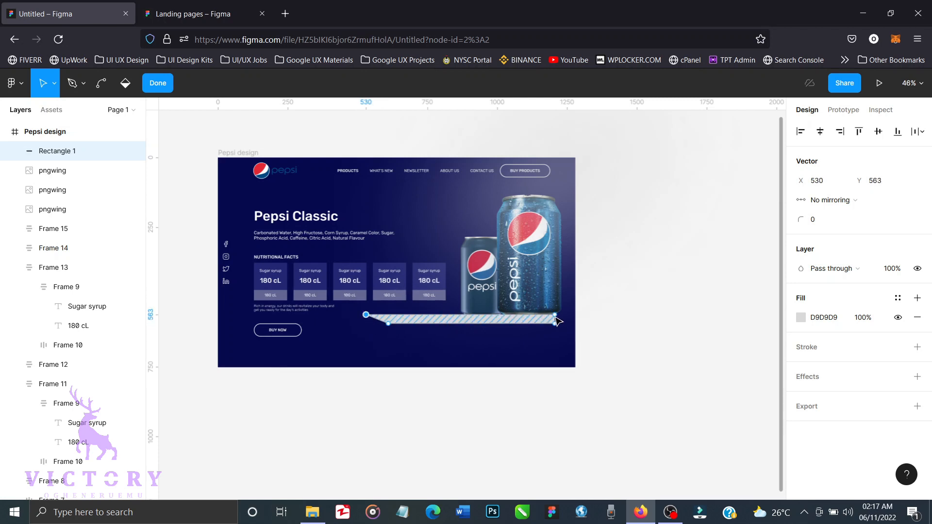
pyautogui.moveTo(555, 316)
pyautogui.mouseDown()
pyautogui.moveTo(563, 305)
pyautogui.moveTo(569, 324)
pyautogui.moveTo(560, 309)
pyautogui.mouseUp()
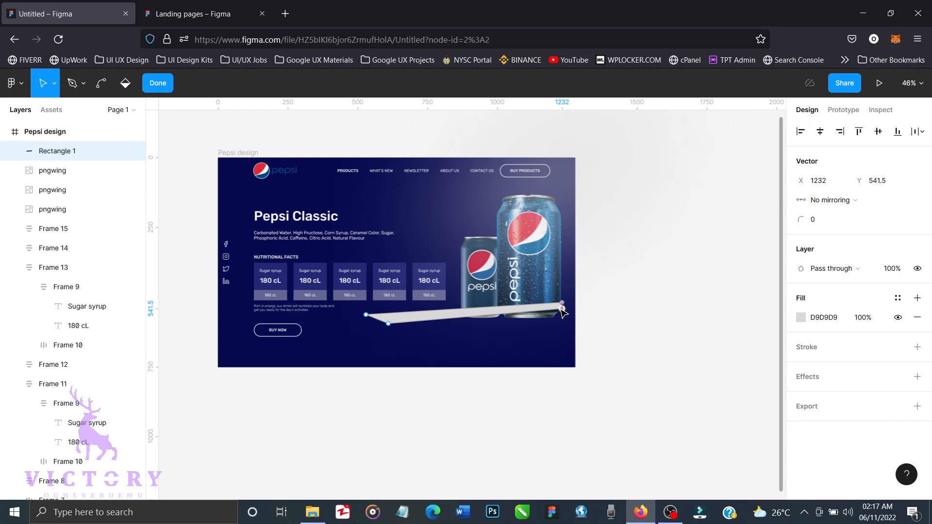
pyautogui.moveTo(562, 311); pyautogui.dragTo(558, 305)
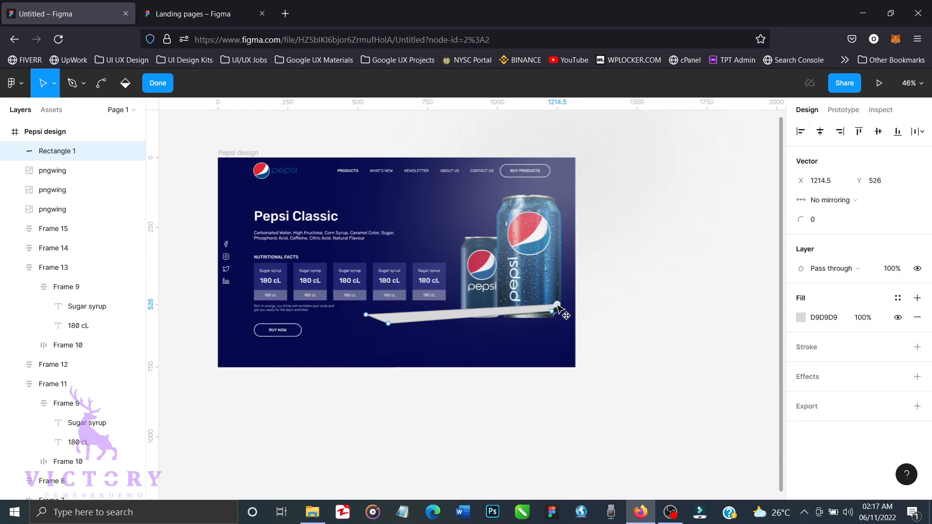
pyautogui.press('Escape')
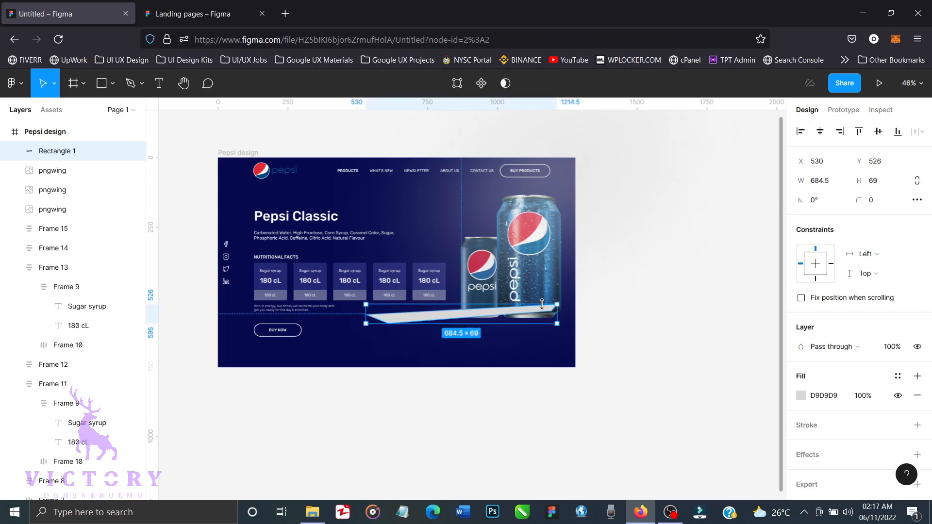
pyautogui.doubleClick(546, 310)
pyautogui.moveTo(553, 312); pyautogui.dragTo(534, 308)
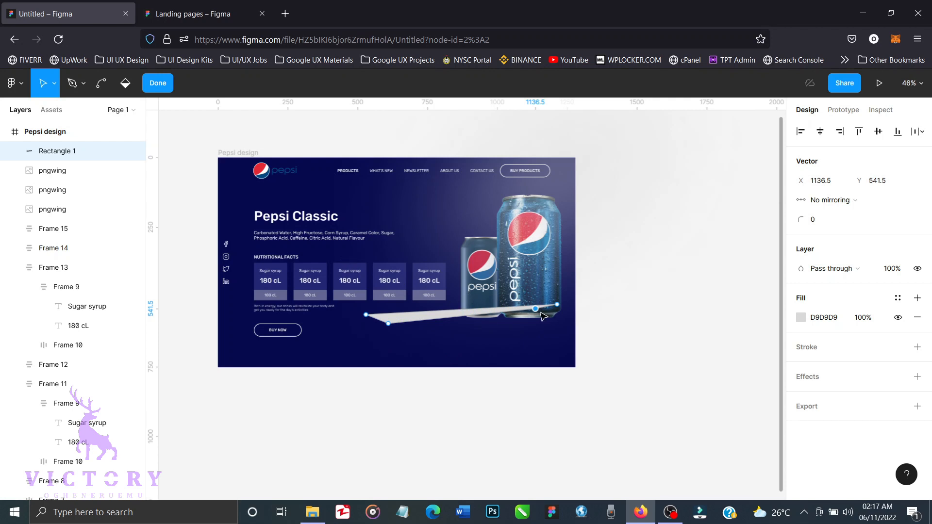
pyautogui.click(157, 89)
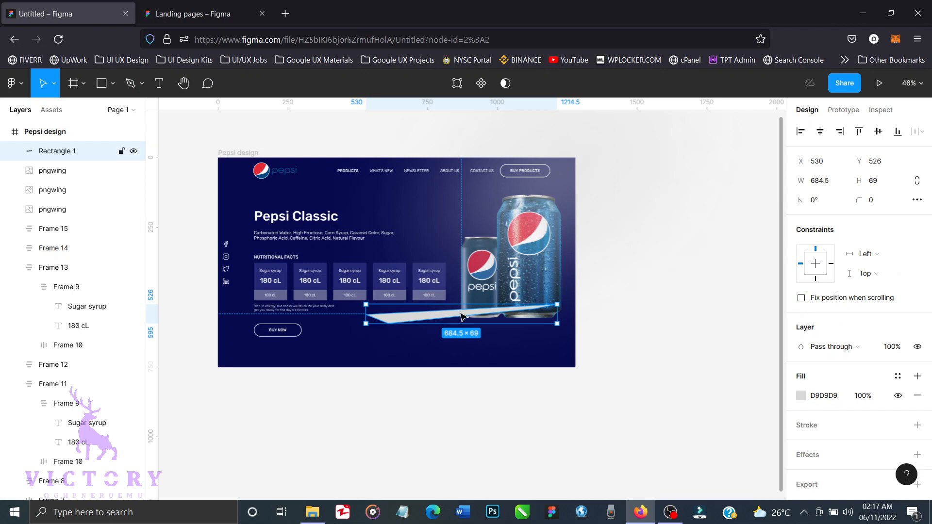
# Move the shadow shape to X 550, Y 546 and change its fill to black 000000.
pyautogui.hotkey('shift', 'Down')
pyautogui.hotkey('shift', 'Down')
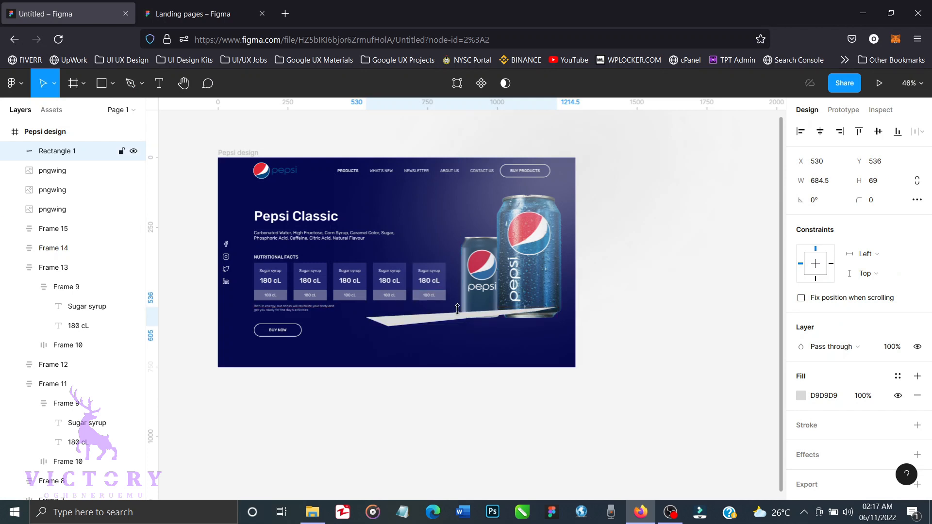
pyautogui.hotkey('shift', 'Right')
pyautogui.hotkey('shift', 'Right')
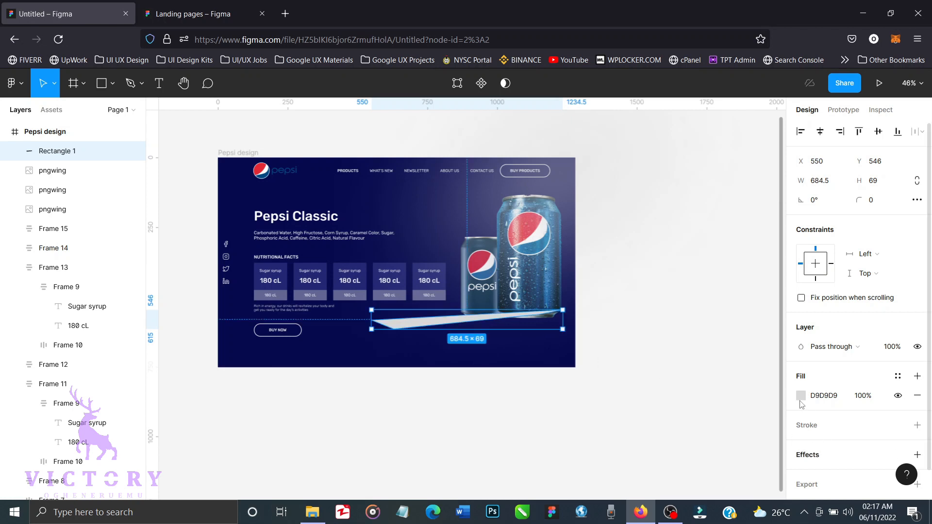
pyautogui.click(801, 397)
pyautogui.moveTo(763, 328); pyautogui.dragTo(776, 345)
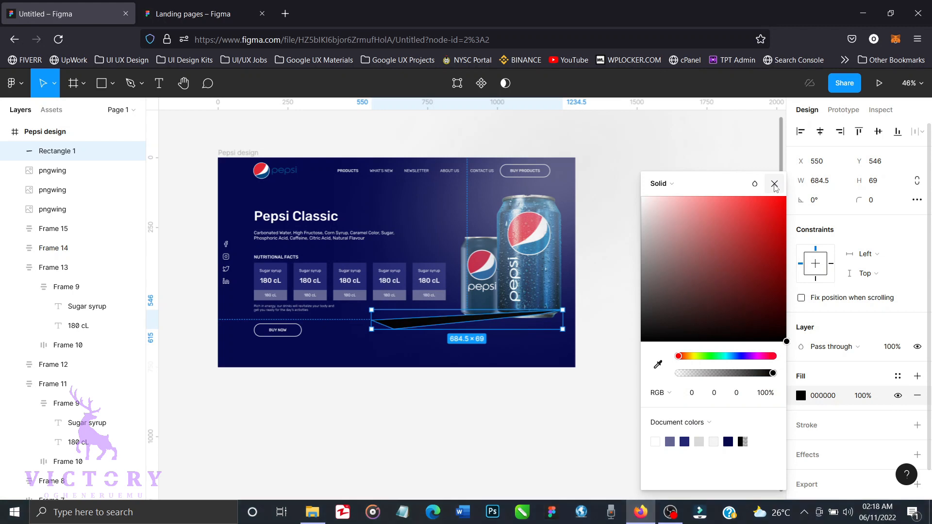
pyautogui.click(775, 185)
# Add a layer blur effect to the shadow shape with a blur of 500.
pyautogui.scroll(-1, 857, 394)
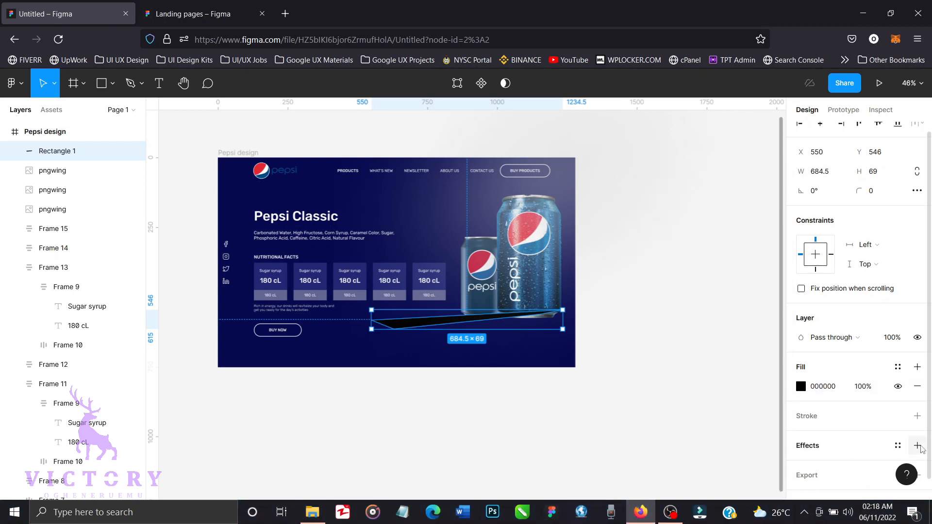
pyautogui.click(917, 446)
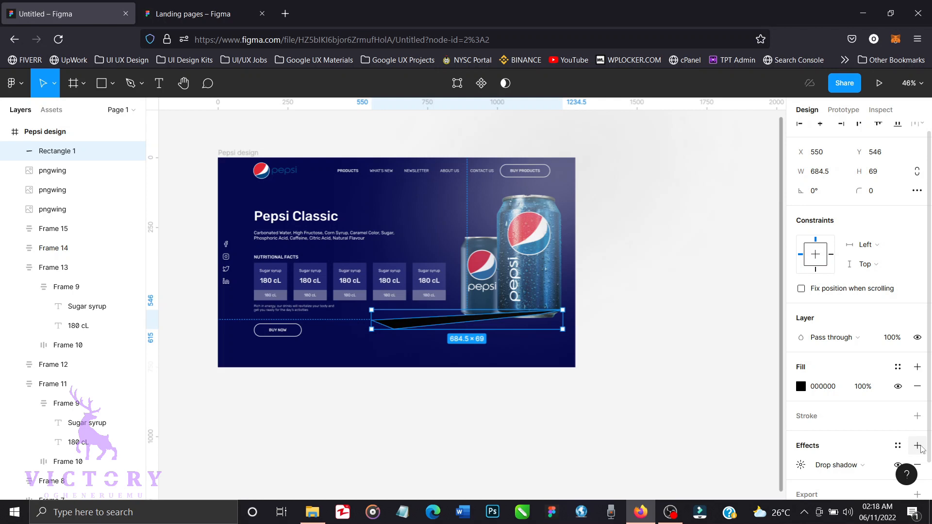
pyautogui.click(872, 467)
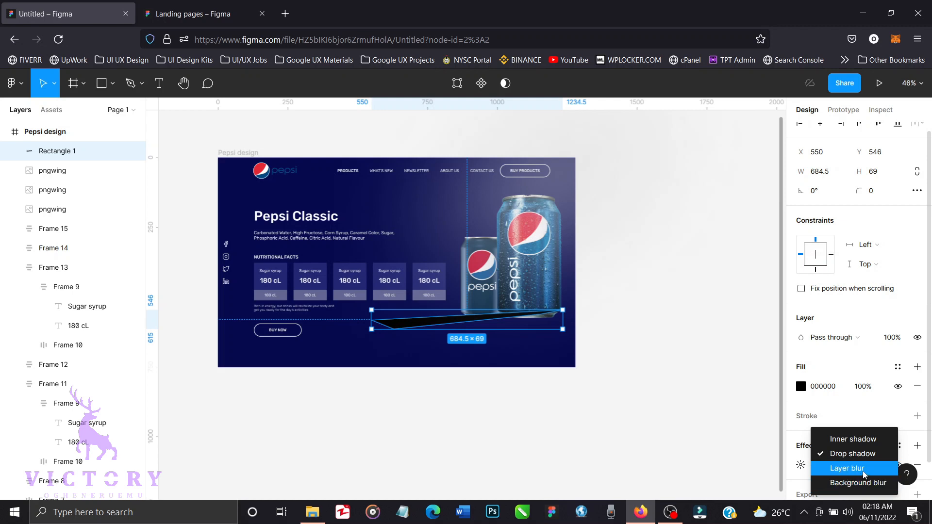
pyautogui.click(863, 468)
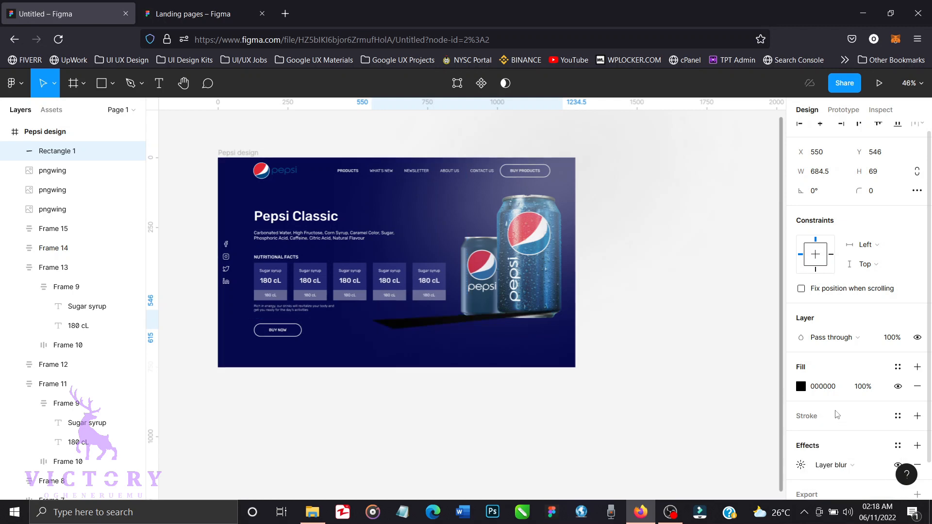
pyautogui.click(800, 464)
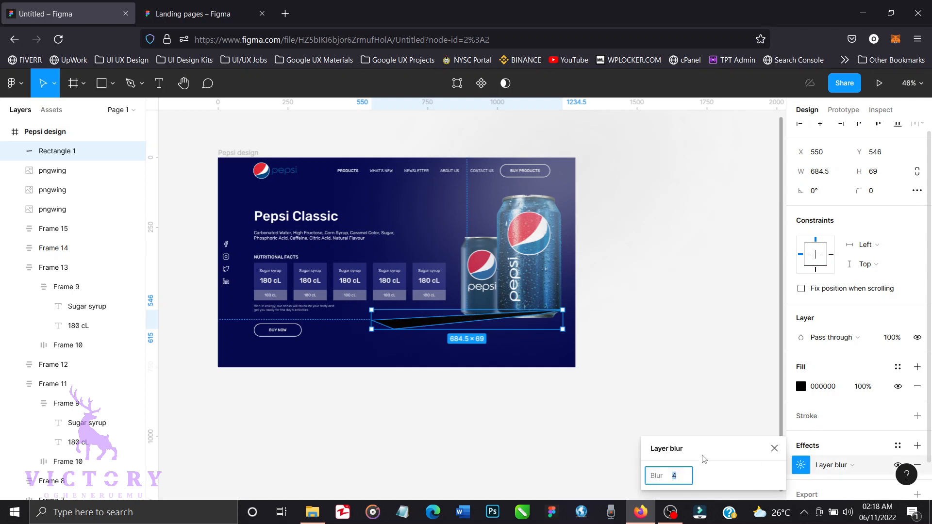
pyautogui.write('500')
pyautogui.press('Return')
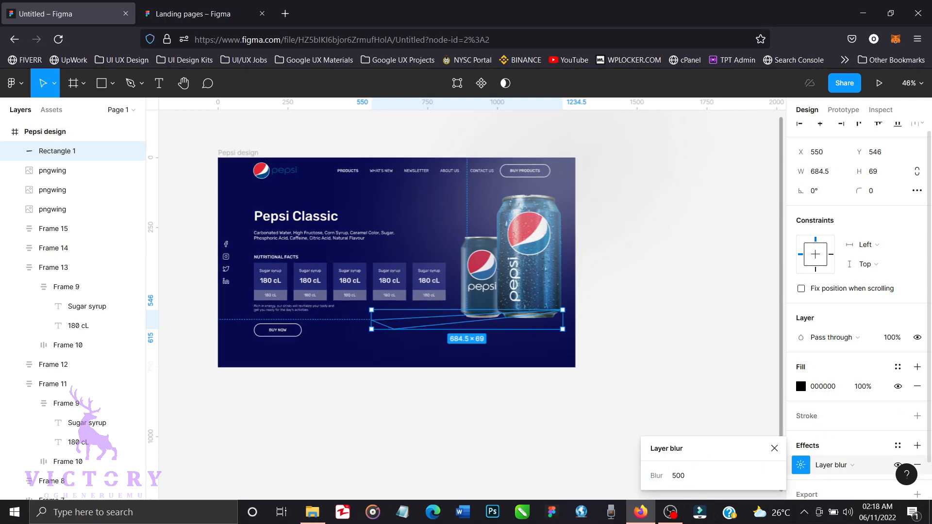
pyautogui.click(774, 448)
# Try a background blur of 1000 on the shadow shape instead of the layer blur.
pyautogui.click(853, 466)
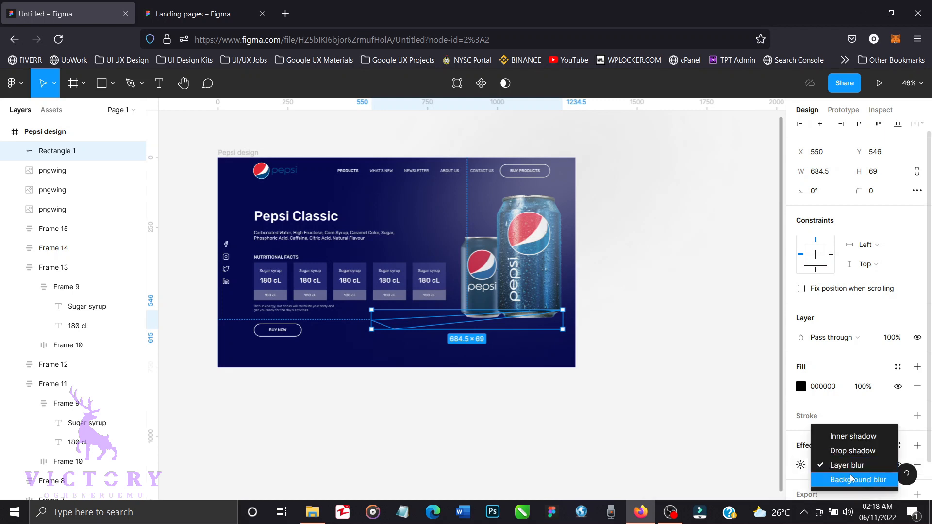
pyautogui.click(851, 480)
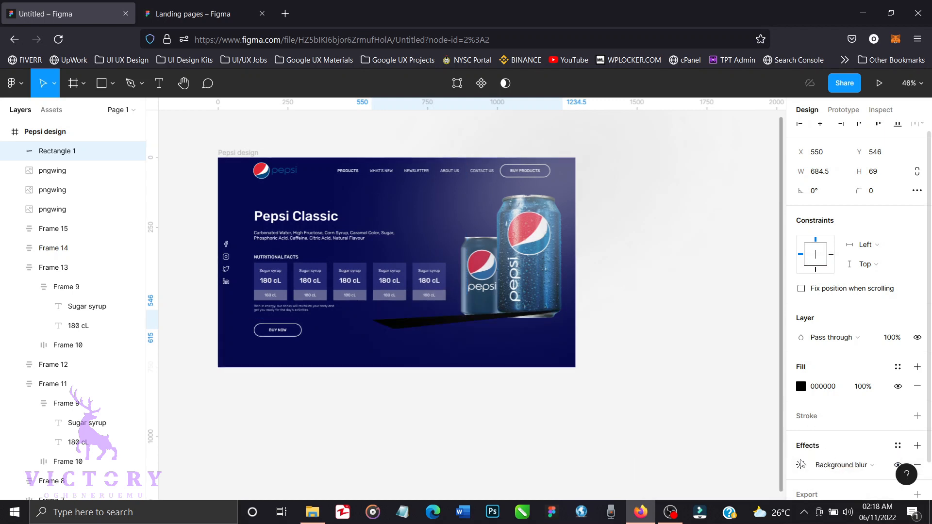
pyautogui.click(801, 467)
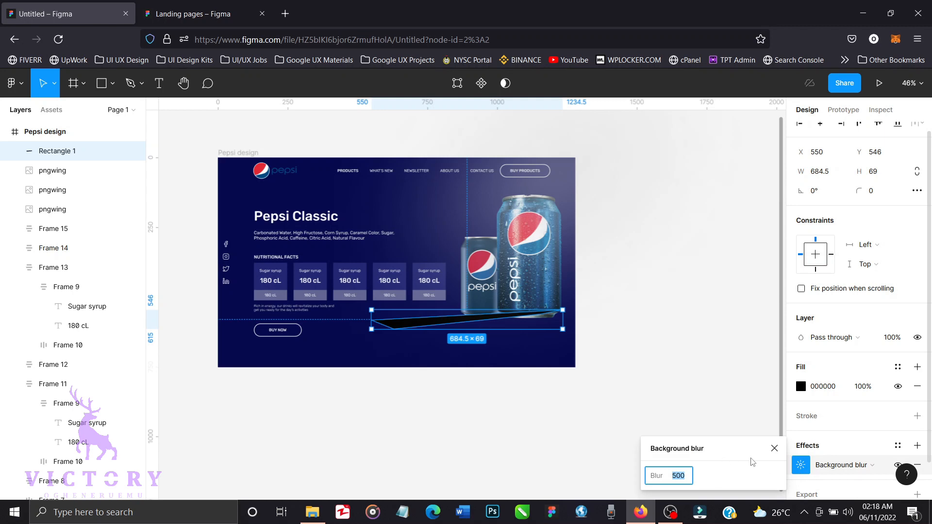
pyautogui.write('10')
pyautogui.press('Return')
pyautogui.click(775, 449)
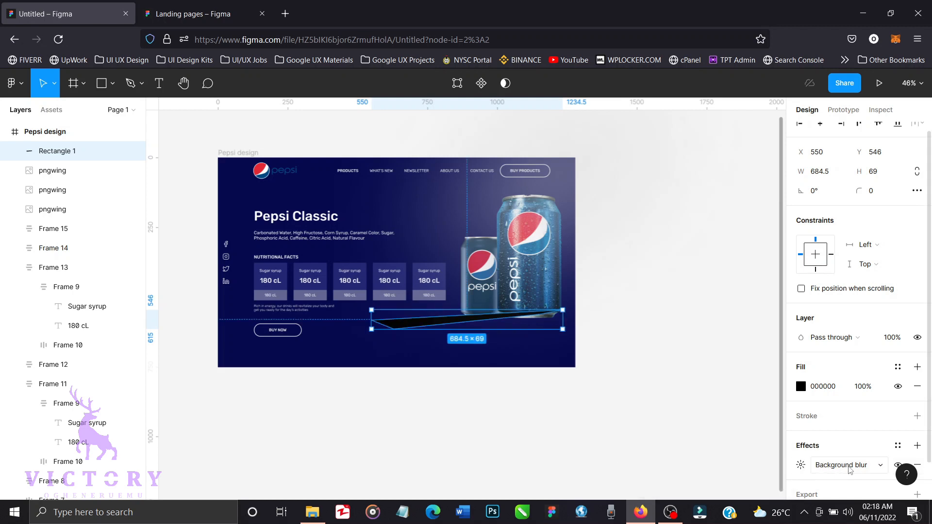
# Switch the shadow shape's effect back to layer blur, trying a blur of 25 and settling on 5.
pyautogui.click(850, 467)
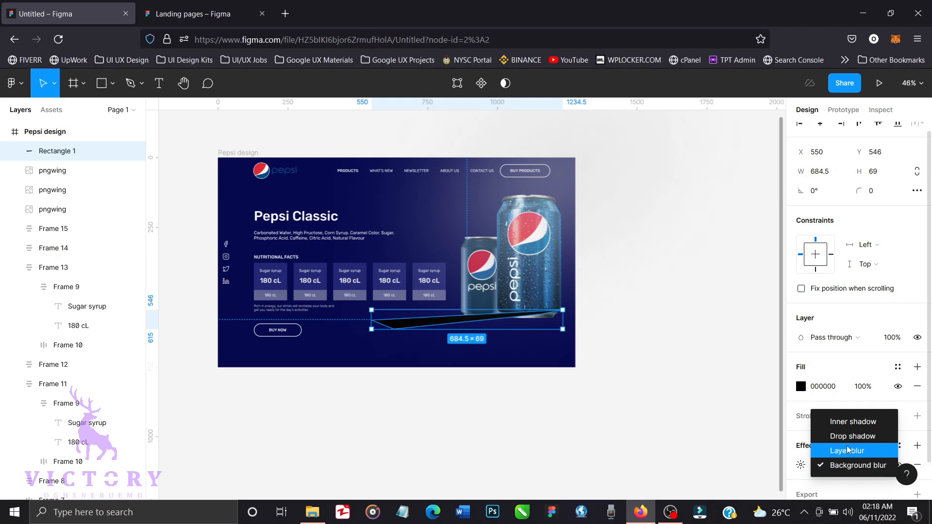
pyautogui.click(847, 450)
pyautogui.click(801, 466)
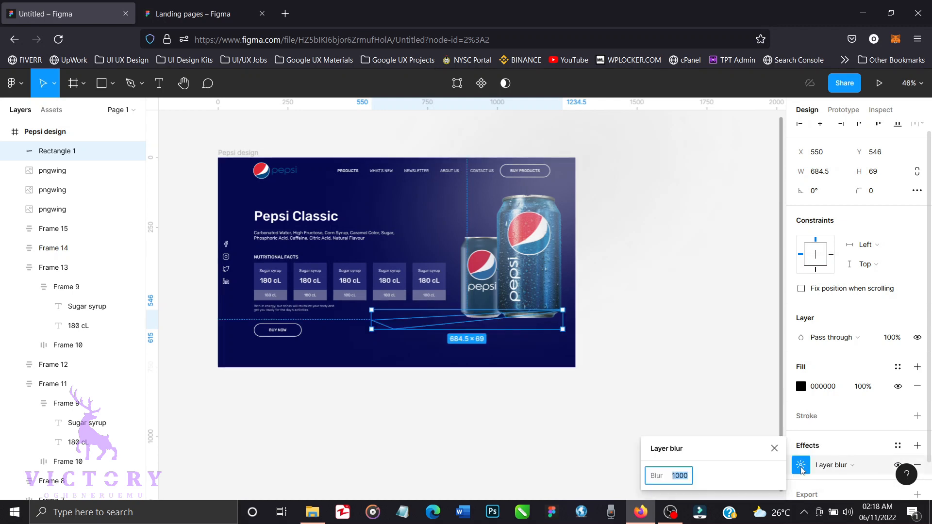
pyautogui.write('25')
pyautogui.press('Return')
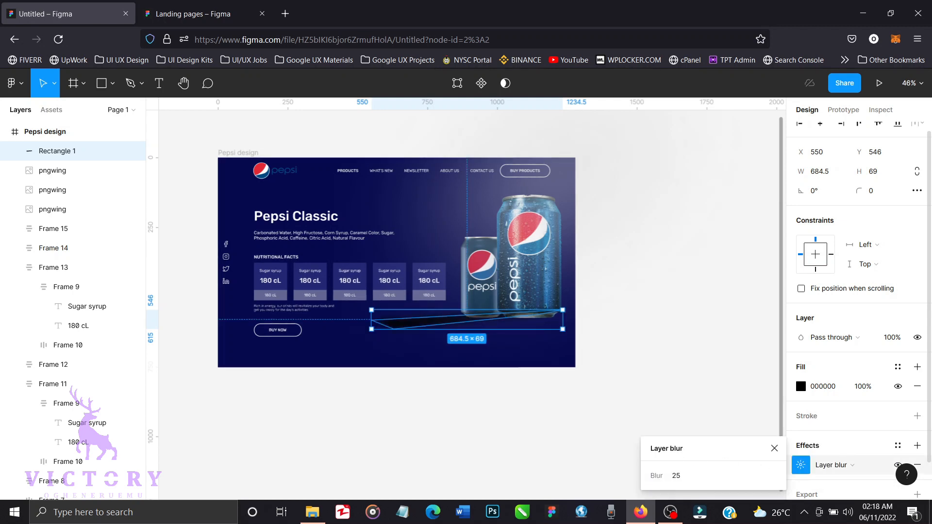
pyautogui.click(675, 476)
pyautogui.write('5')
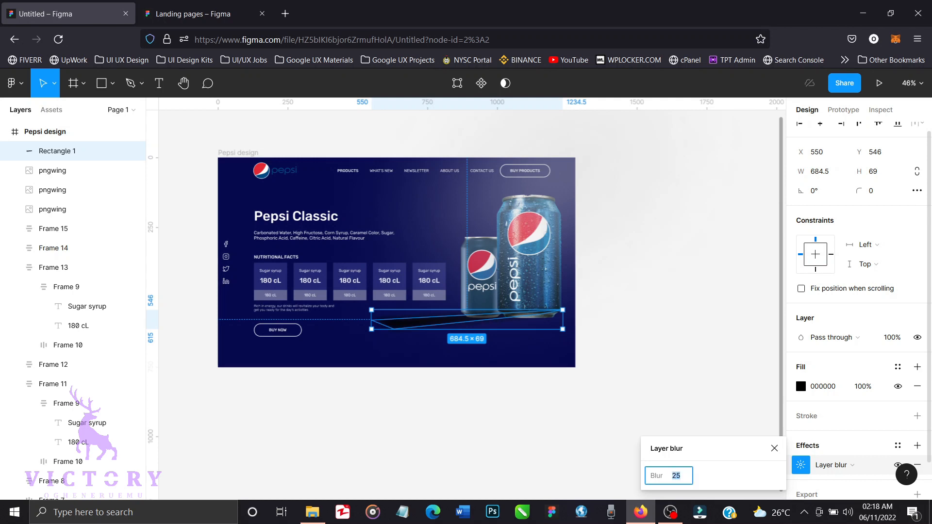
pyautogui.press('Return')
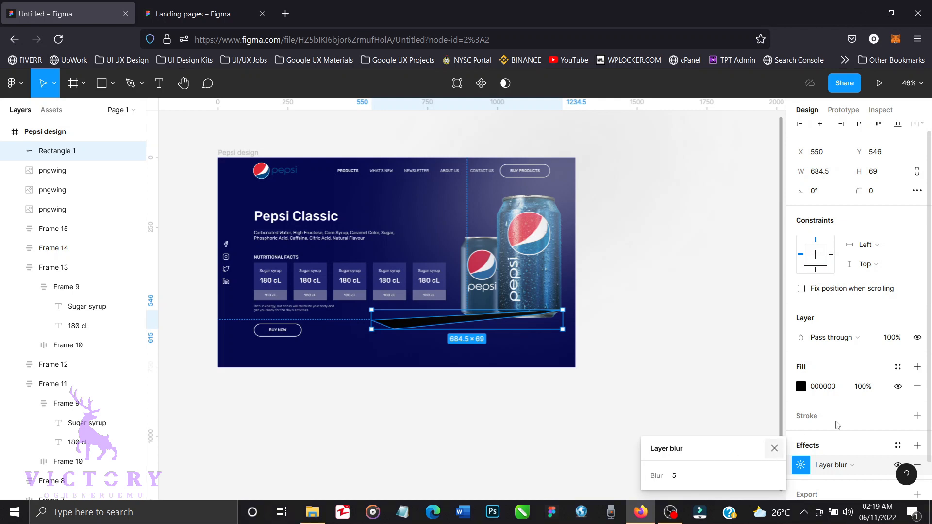
# Lower the shadow shape's fill opacity, trying 25% and settling on 50%, and deselect the shape.
pyautogui.click(865, 389)
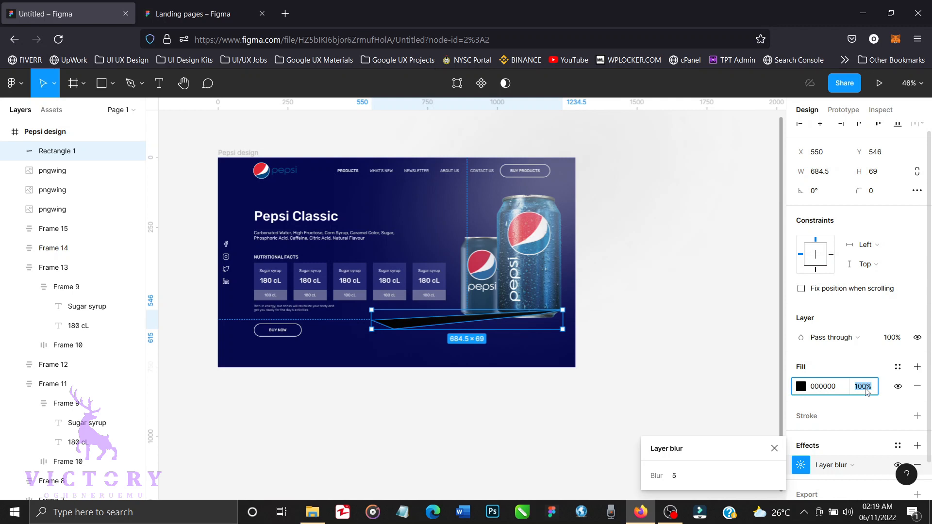
pyautogui.write('25')
pyautogui.press('Return')
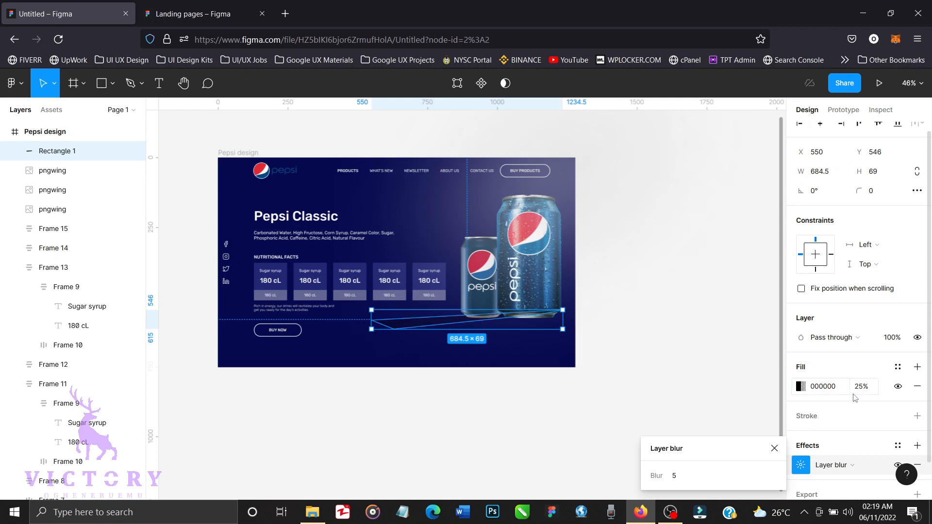
pyautogui.click(864, 389)
pyautogui.write('50')
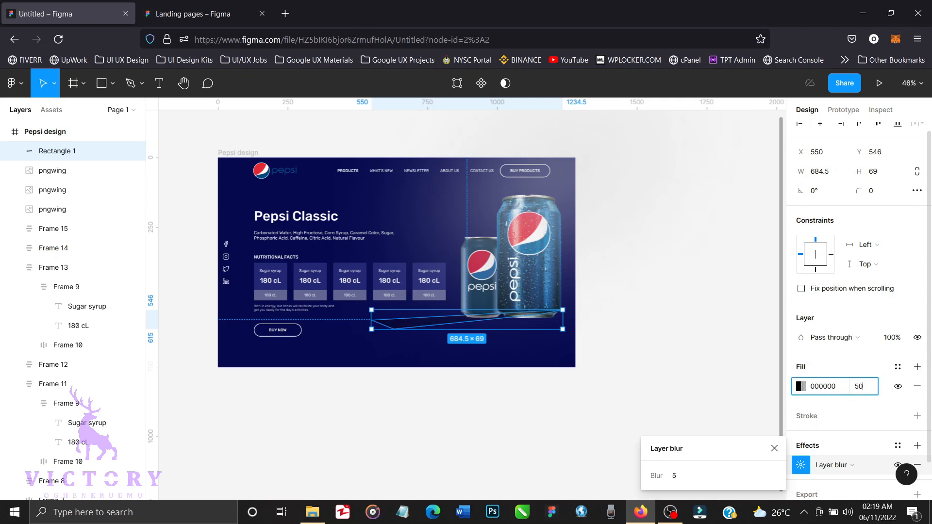
pyautogui.press('Return')
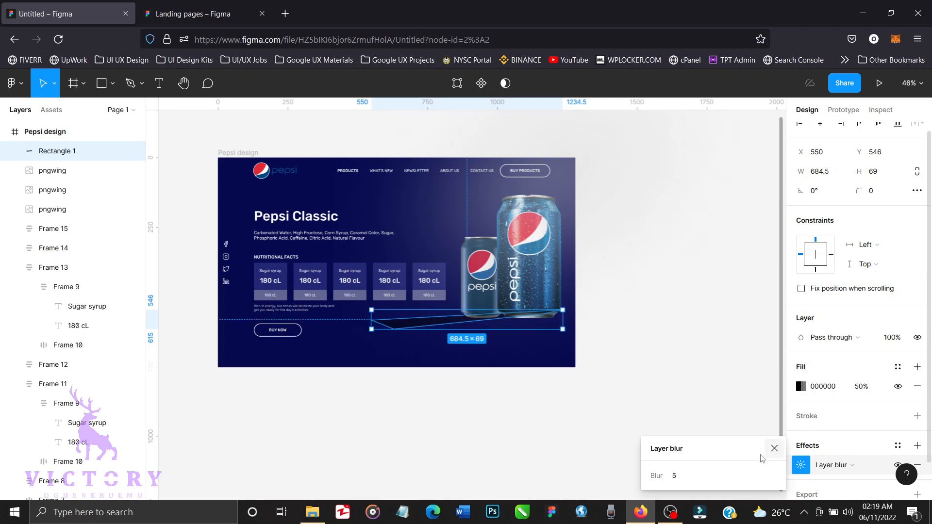
pyautogui.click(774, 450)
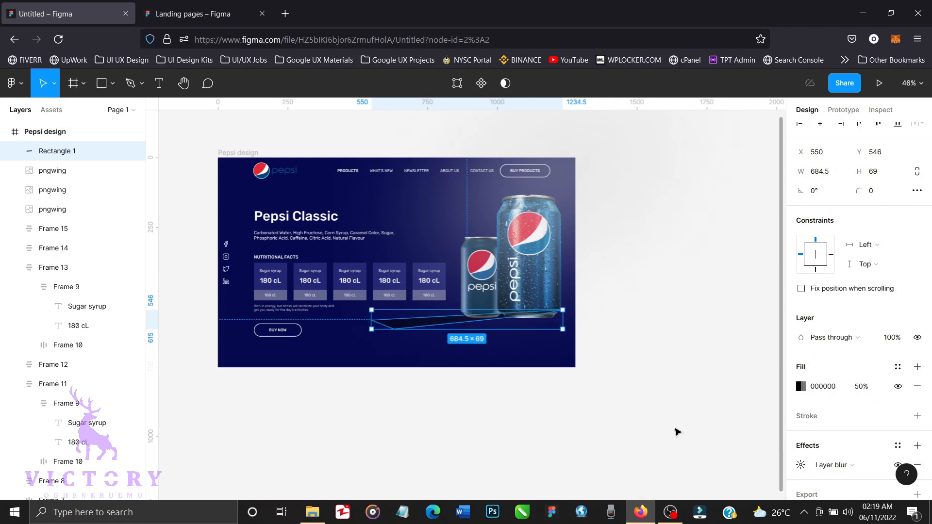
pyautogui.click(643, 395)
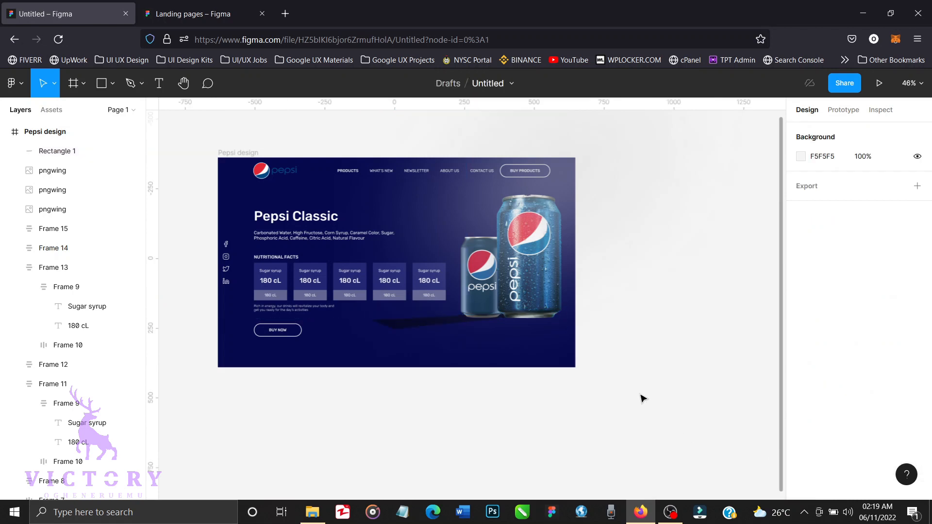
# Bring the large Pepsi can forward above the shadow shape in the layer order and leave nothing selected.
pyautogui.click(526, 271)
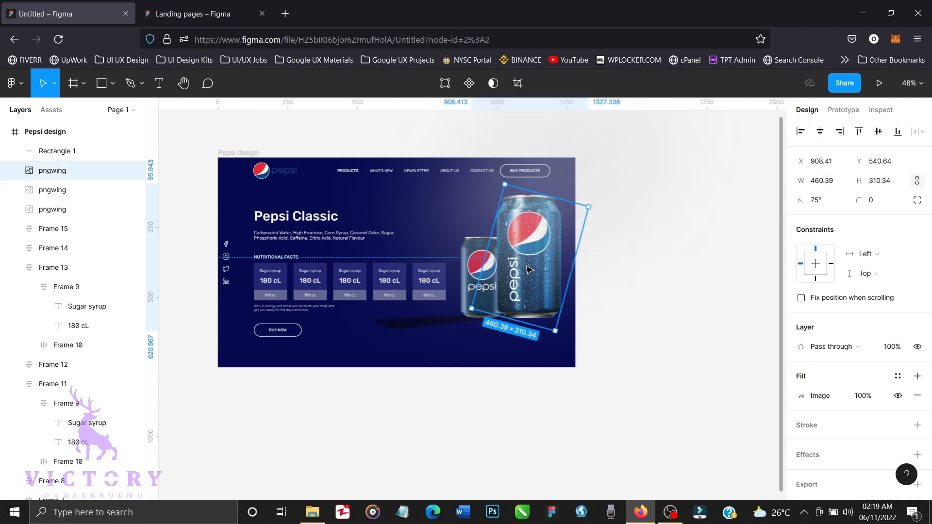
pyautogui.hotkey('ctrl', ']')
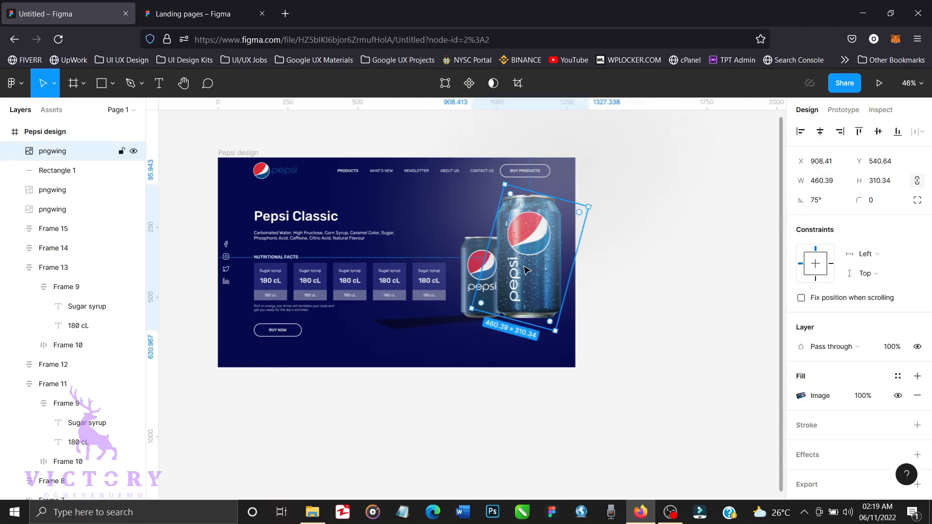
pyautogui.click(472, 280)
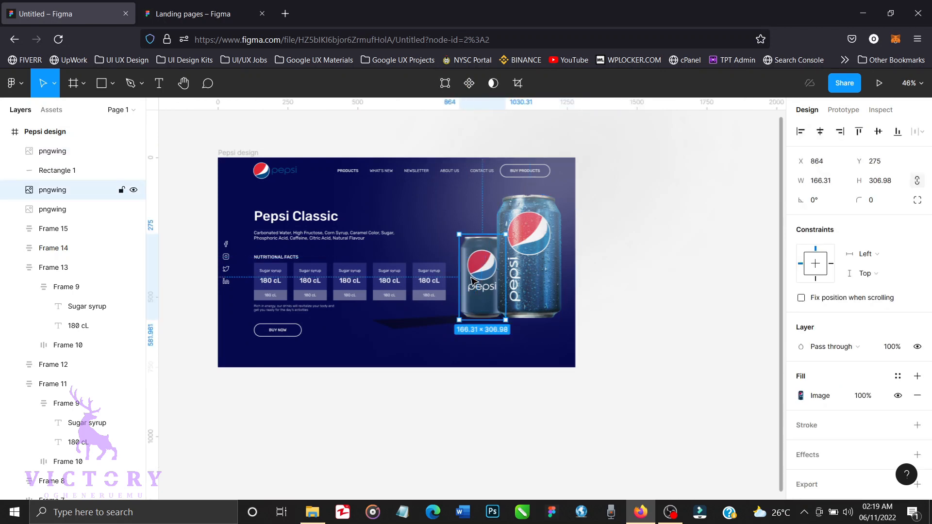
pyautogui.click(631, 310)
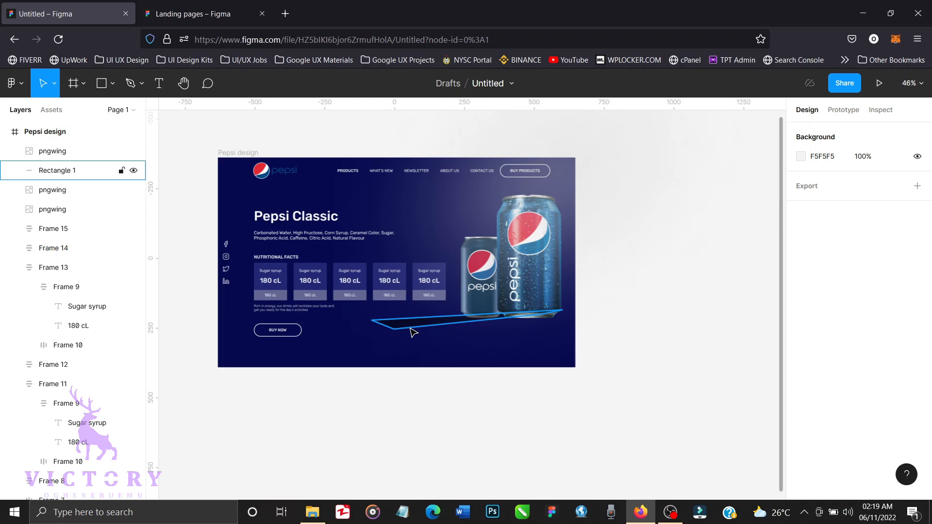
# Rotate the shadow shape beneath the cans to about -176°, so its narrow end slopes downward away from them.
pyautogui.doubleClick(413, 332)
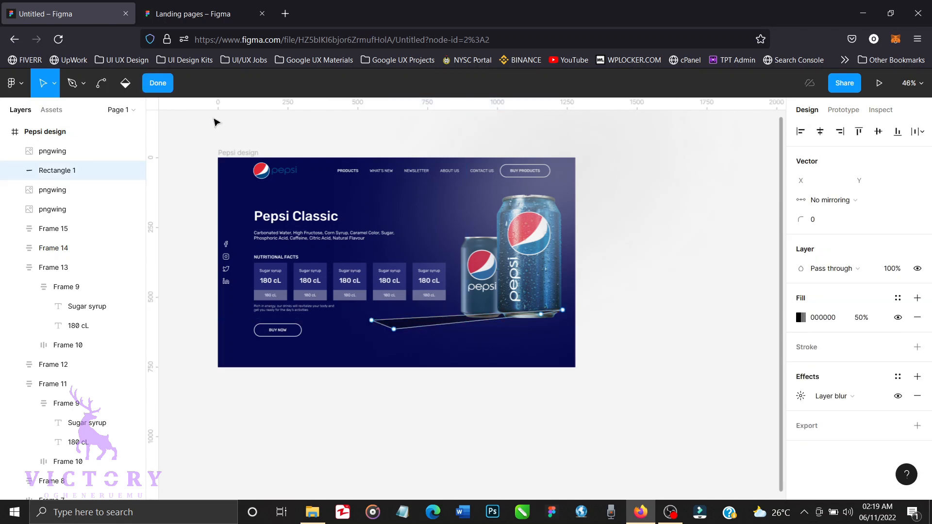
pyautogui.click(158, 83)
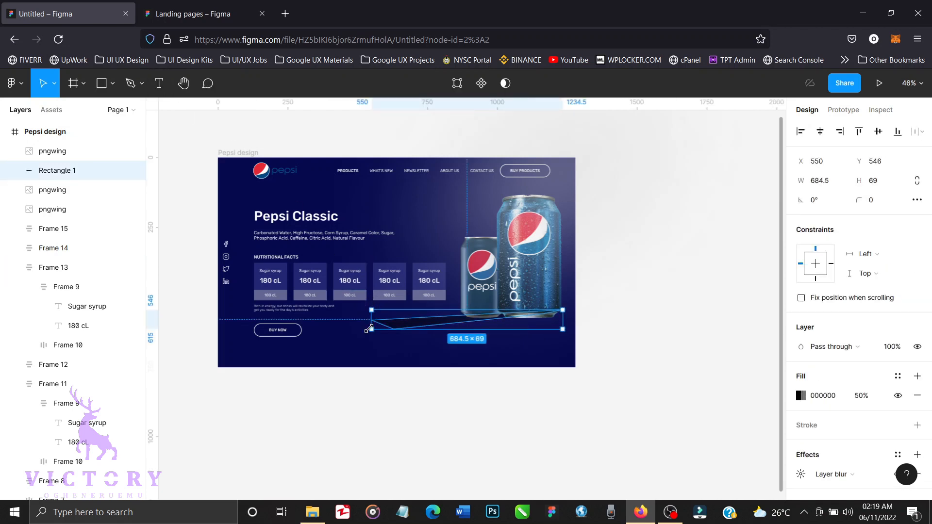
pyautogui.moveTo(371, 332); pyautogui.dragTo(563, 294)
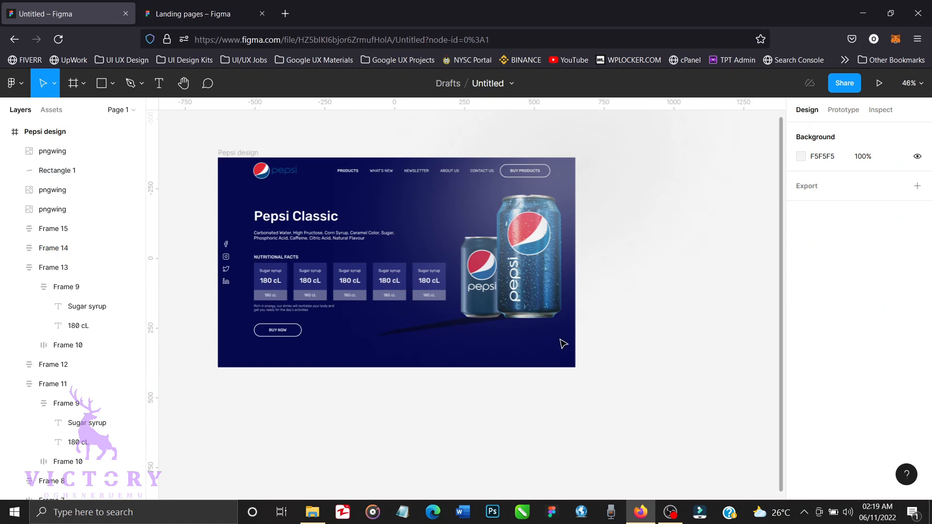
# Set the shadow shape's fill opacity to 80% and deselect the shape.
pyautogui.click(438, 334)
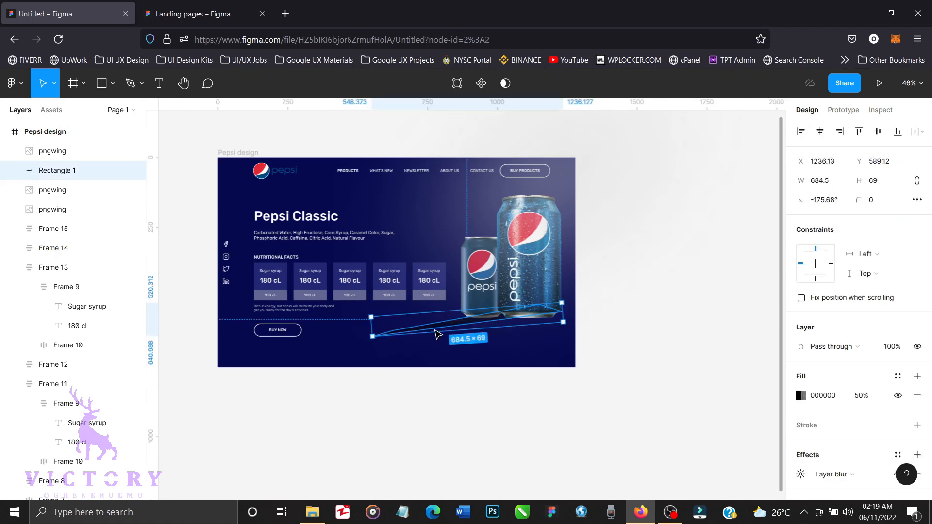
pyautogui.click(861, 396)
pyautogui.write('80')
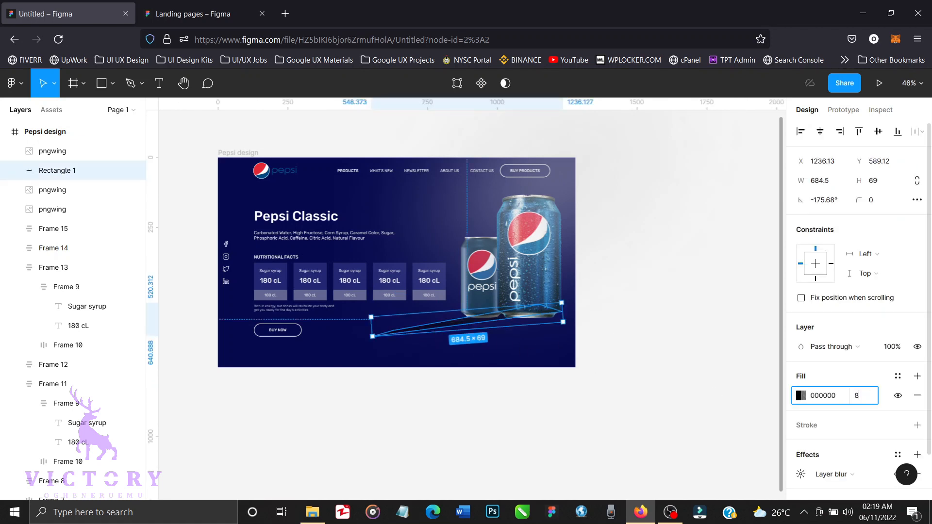
pyautogui.press('Return')
pyautogui.click(682, 380)
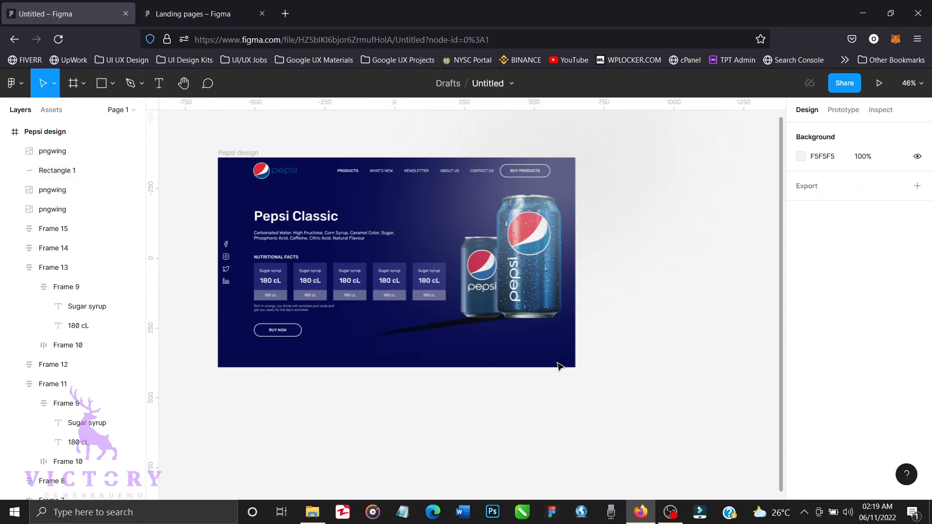
# Move the shadow's outer corner point in under the large can's base, and shorten the shape's far end to about 569 wide.
pyautogui.doubleClick(472, 326)
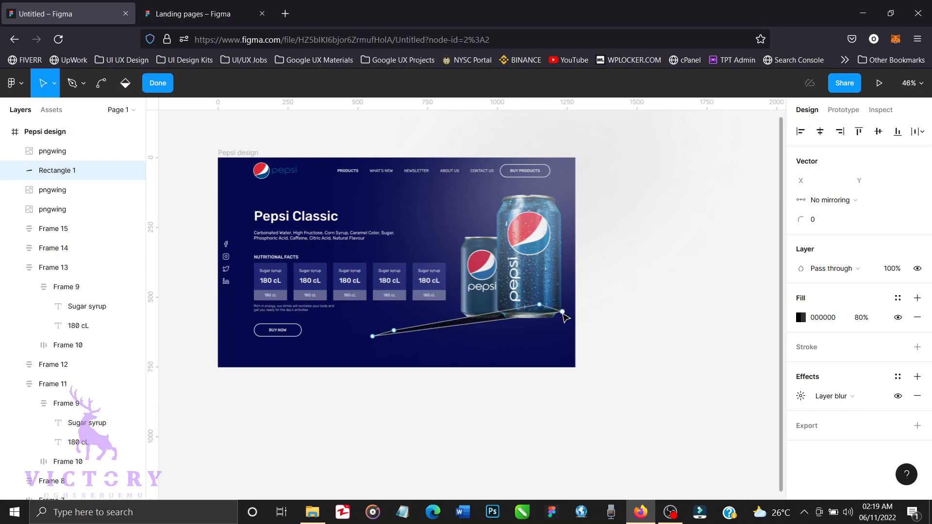
pyautogui.moveTo(562, 311); pyautogui.dragTo(557, 316)
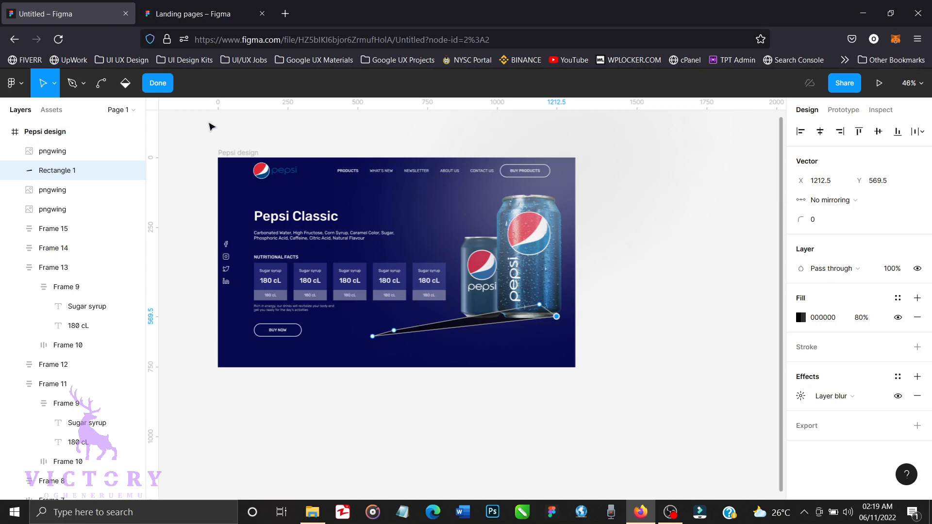
pyautogui.click(158, 84)
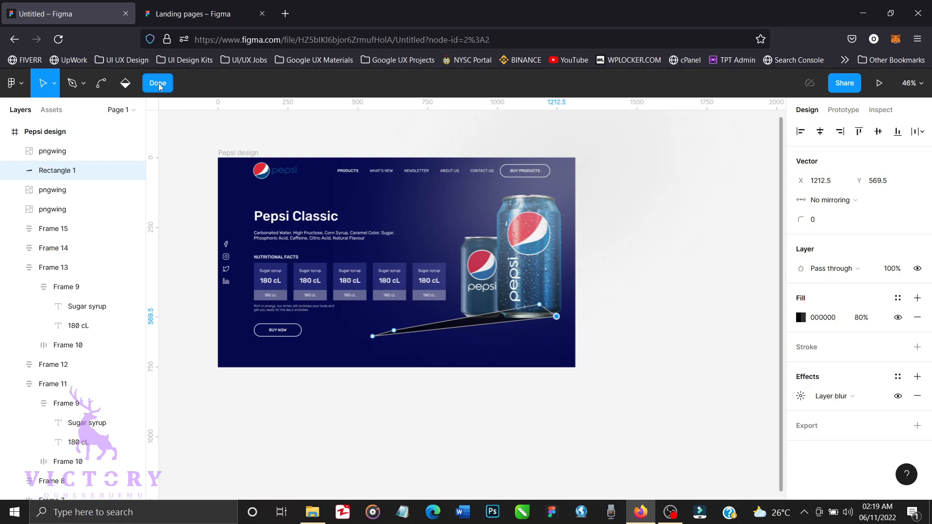
pyautogui.click(624, 330)
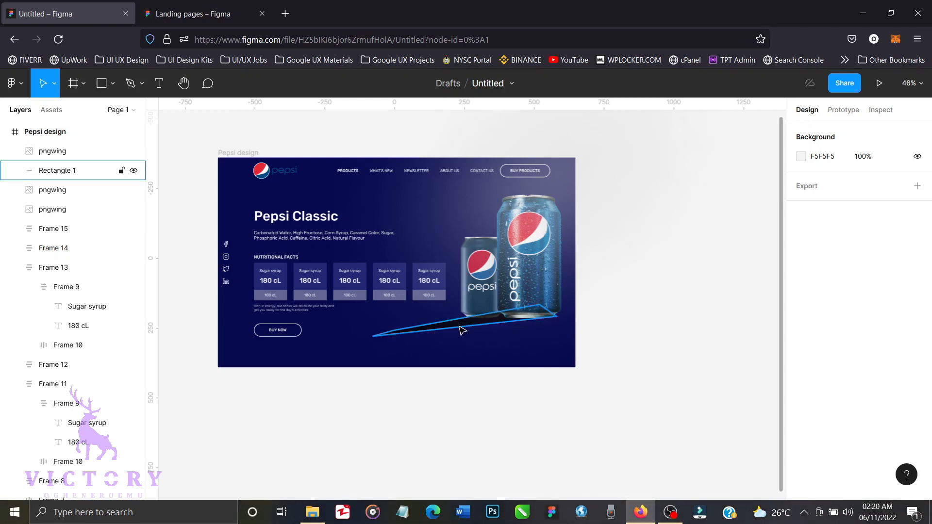
pyautogui.click(366, 354)
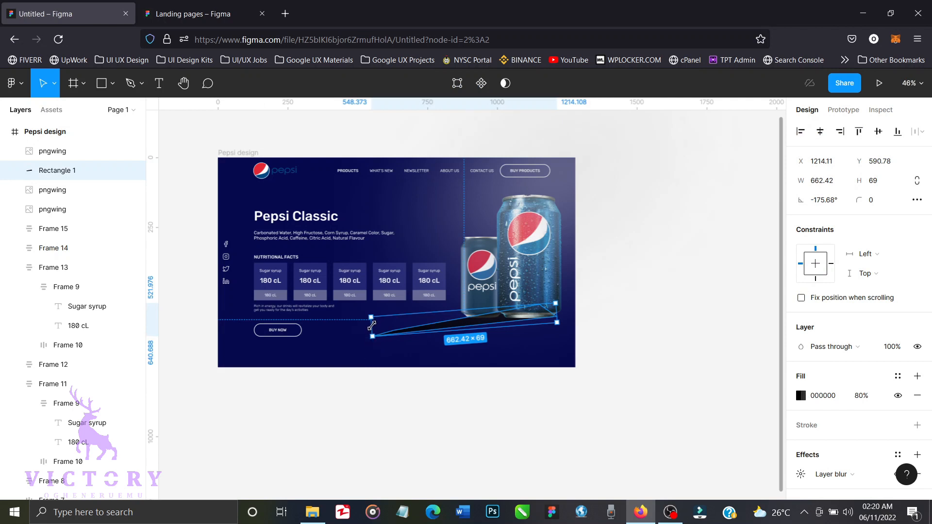
pyautogui.moveTo(383, 320); pyautogui.dragTo(393, 311)
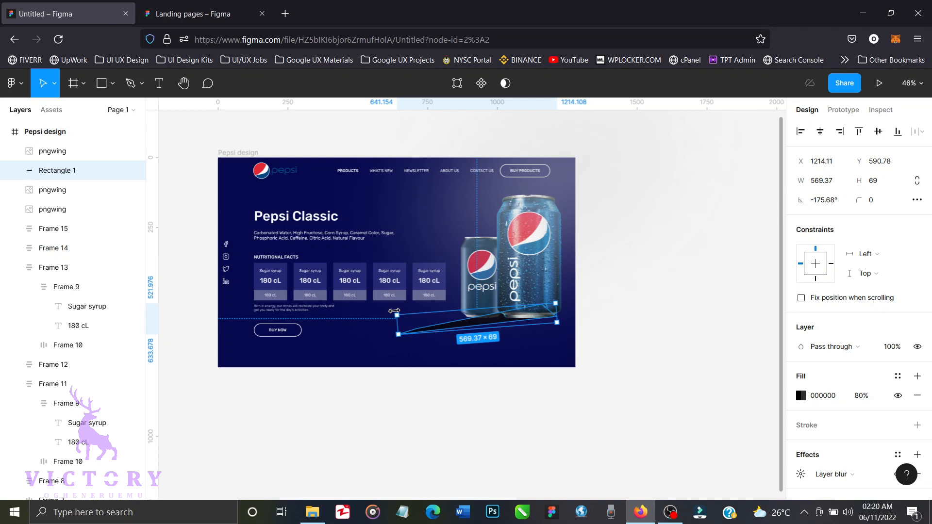
# Try layer blur values of 50 and 500 on the shadow shape.
pyautogui.click(801, 475)
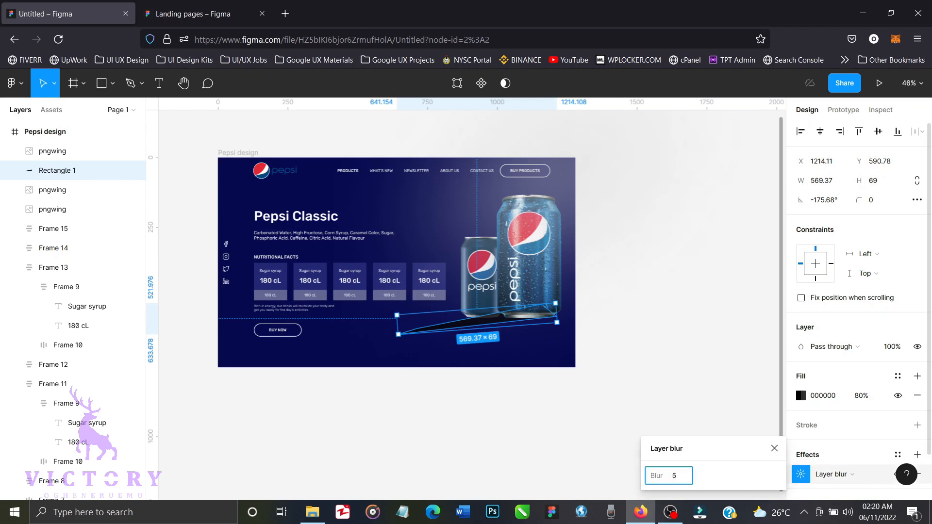
pyautogui.write('0')
pyautogui.press('Return')
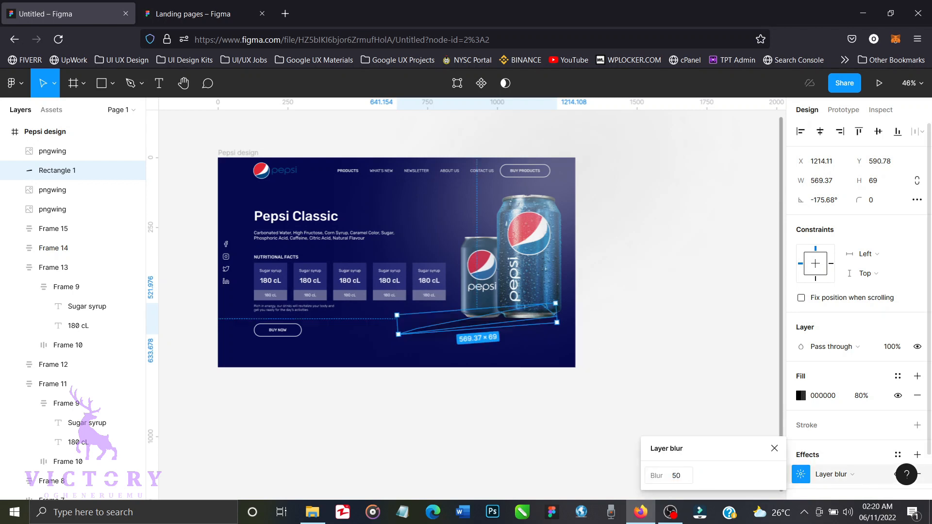
pyautogui.click(679, 480)
pyautogui.write('500')
pyautogui.press('Return')
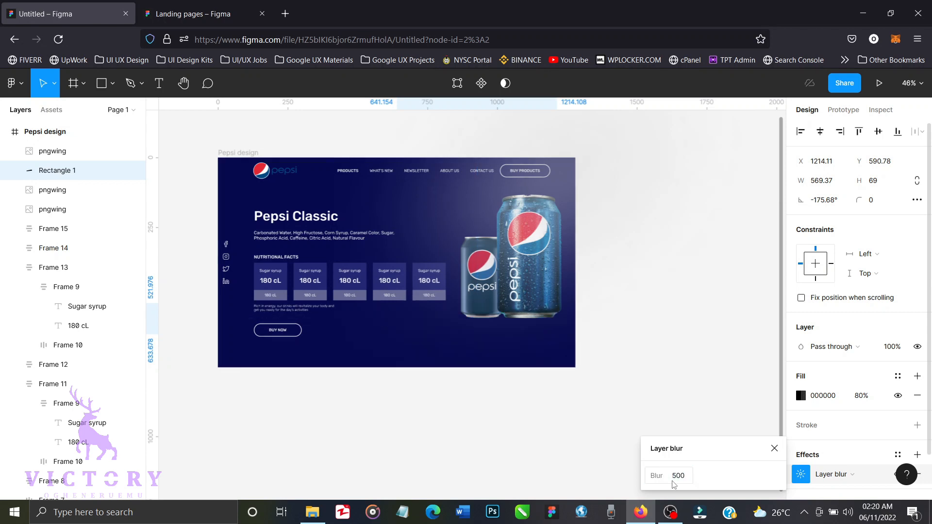
# Set the shadow shape's layer opacity to 60%.
pyautogui.press('6')
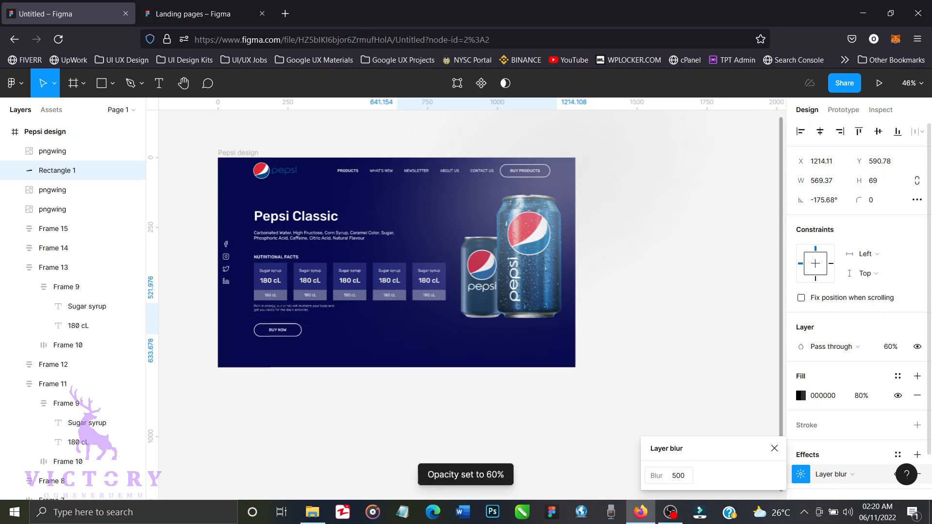
pyautogui.press('Return')
pyautogui.press('Escape')
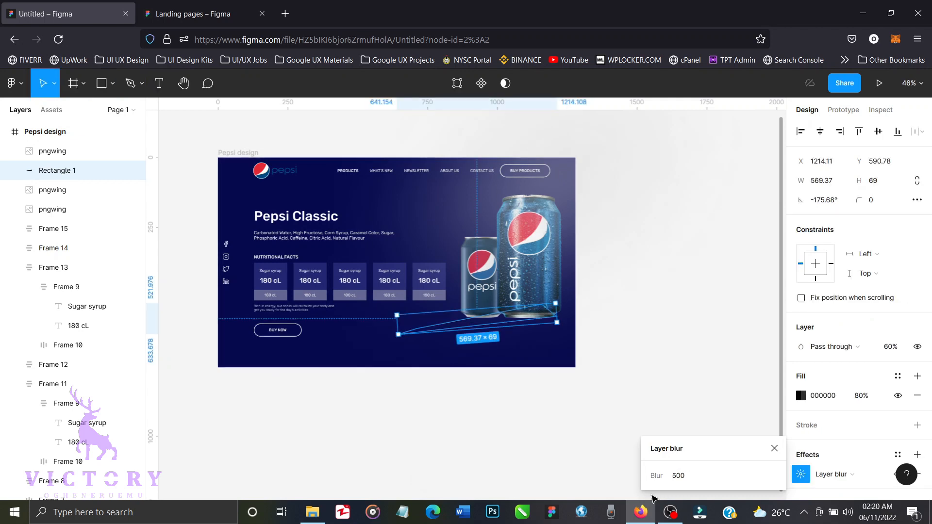
# Reduce the shadow's layer blur, trying 60 and 5 and settling slightly above 5, and deselect the shape.
pyautogui.click(687, 480)
pyautogui.write('6')
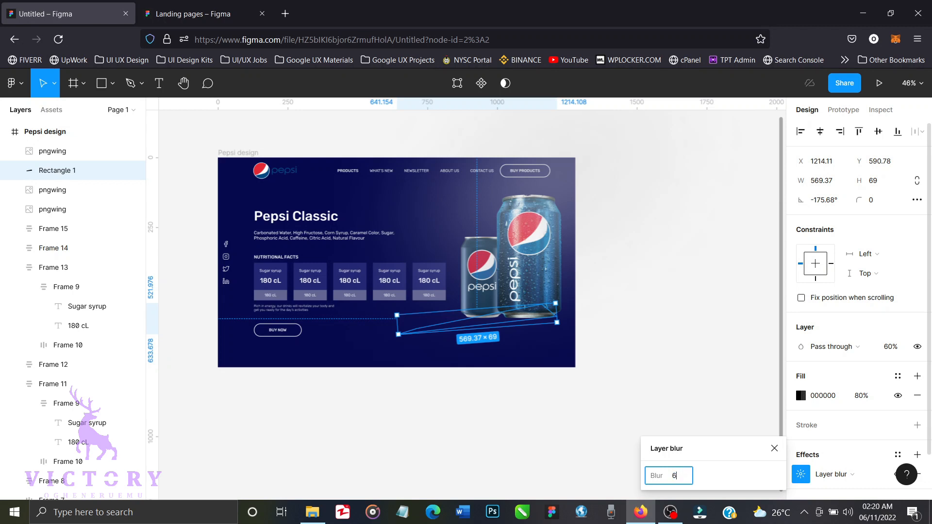
pyautogui.write('0')
pyautogui.press('Return')
pyautogui.click(678, 479)
pyautogui.write('5')
pyautogui.press('Return')
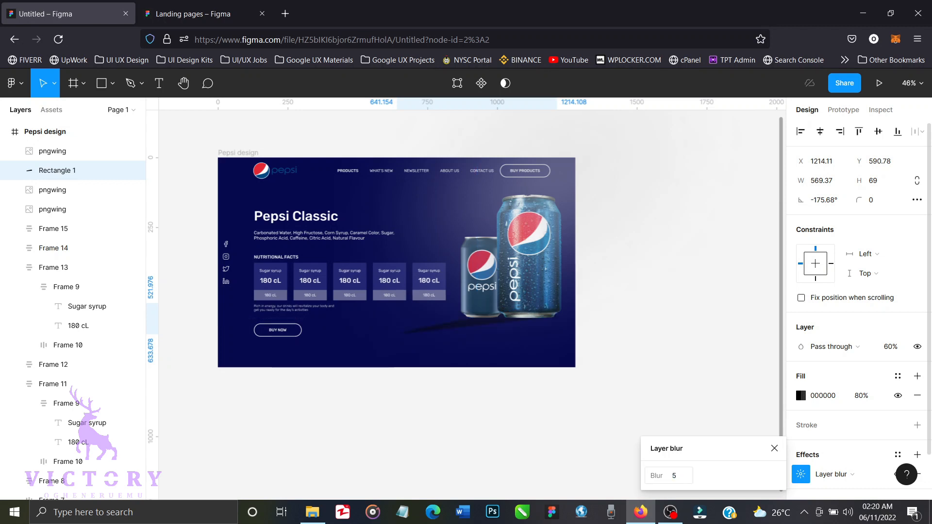
pyautogui.click(675, 479)
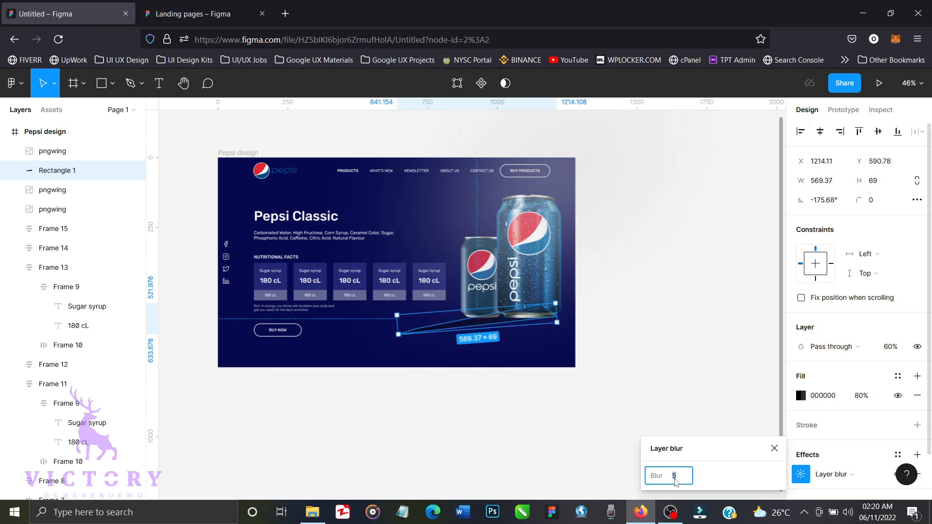
pyautogui.press('Return')
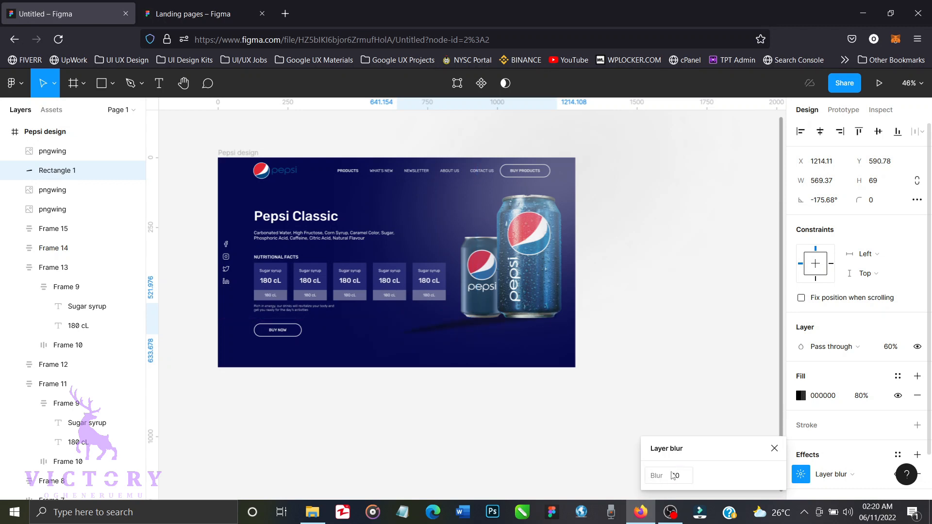
pyautogui.click(774, 448)
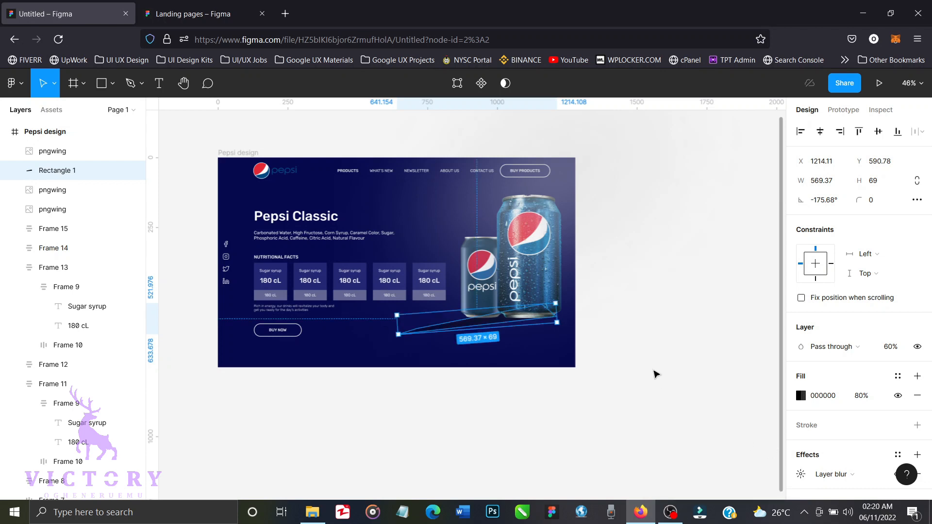
pyautogui.click(656, 375)
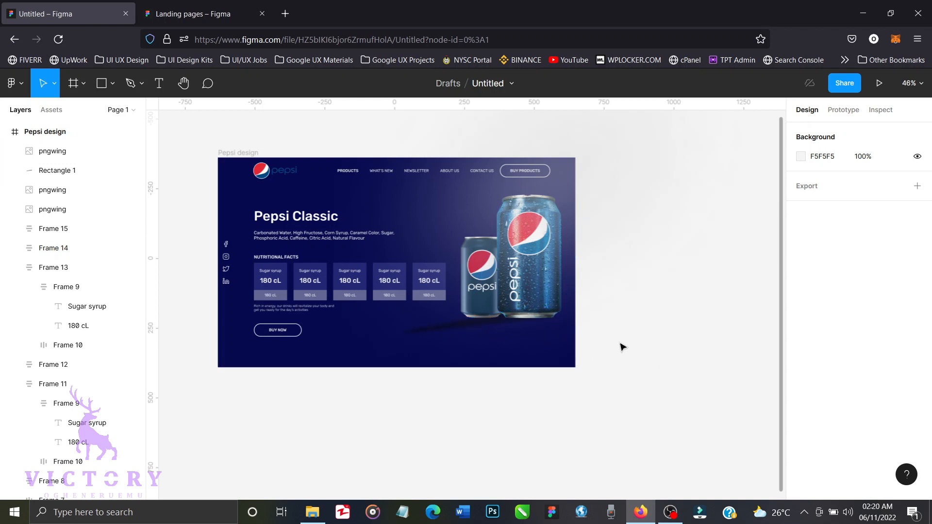
# Draw a rectangle about 112 by 82 near the landing page's lower-right corner, flush with its right edge.
pyautogui.scroll(4, 623, 346)
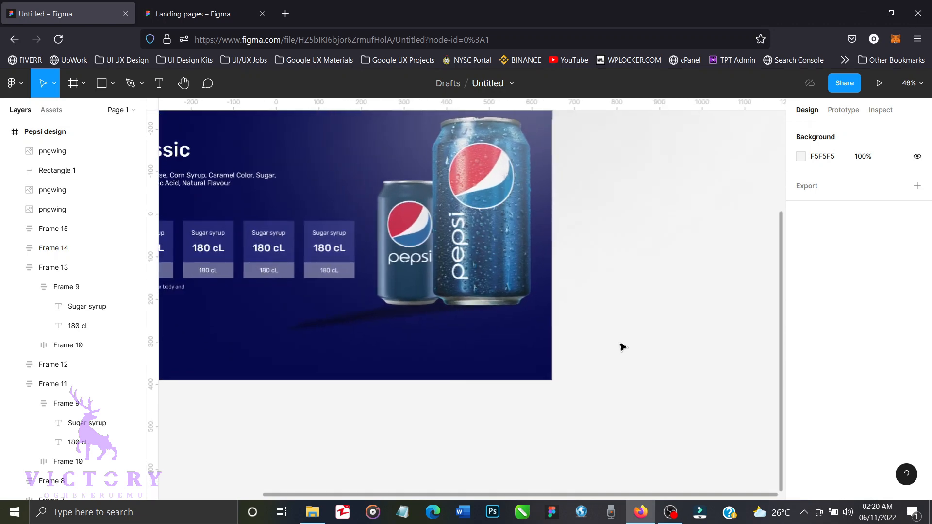
pyautogui.hscroll(-1, 622, 346)
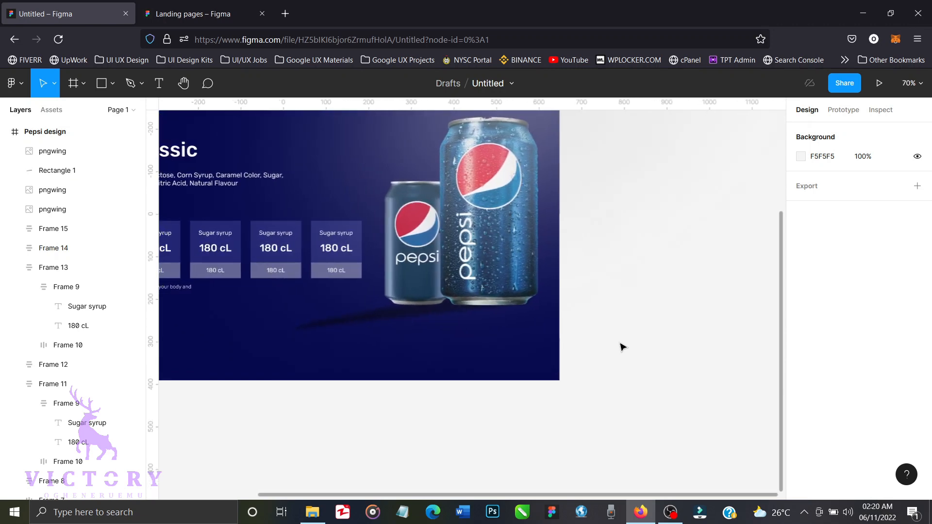
pyautogui.scroll(-3, 623, 346)
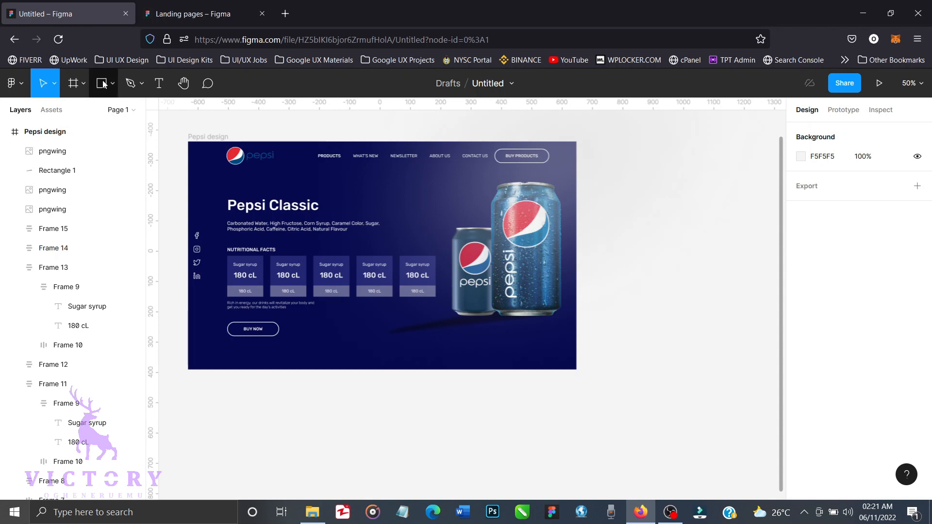
pyautogui.press('r')
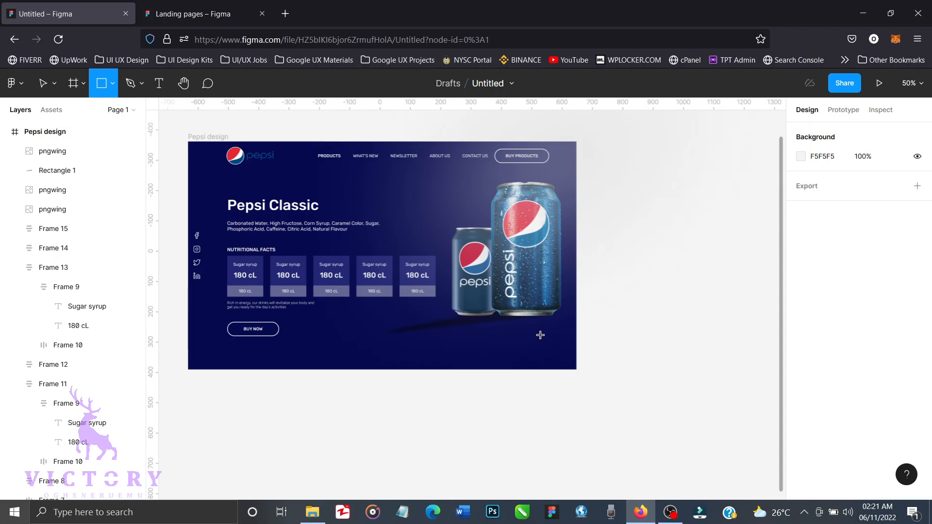
pyautogui.moveTo(540, 335)
pyautogui.mouseDown()
pyautogui.moveTo(573, 344)
pyautogui.moveTo(557, 357)
pyautogui.mouseUp()
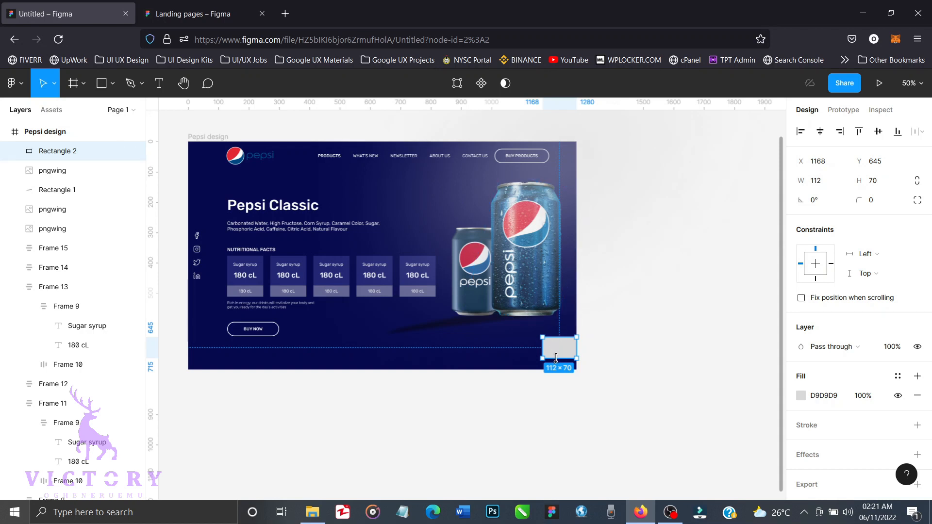
pyautogui.moveTo(555, 358); pyautogui.dragTo(560, 359)
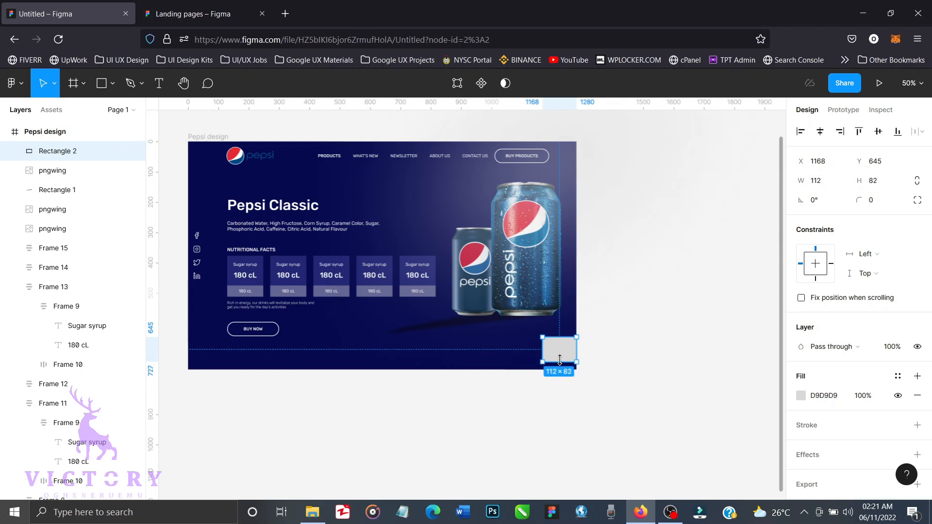
# Fill the new corner rectangle with the document colour 222673.
pyautogui.click(800, 396)
pyautogui.click(684, 441)
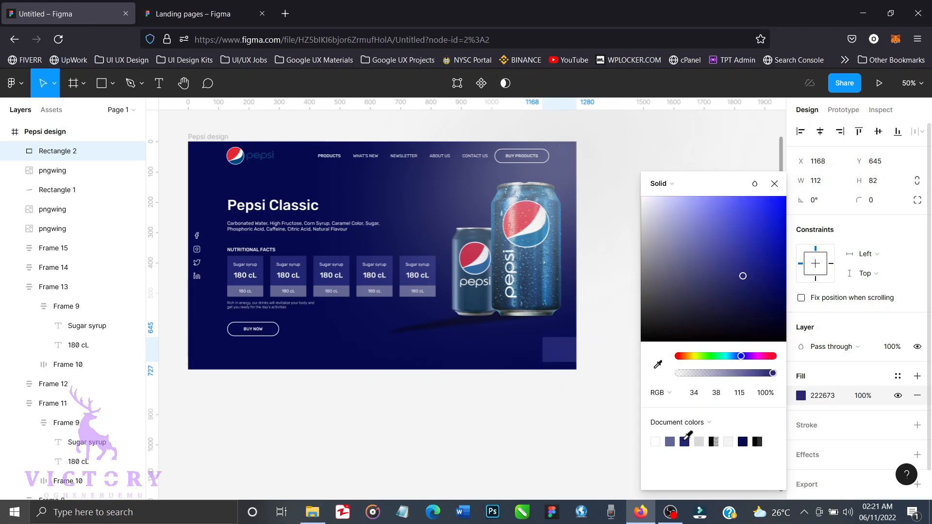
pyautogui.click(774, 183)
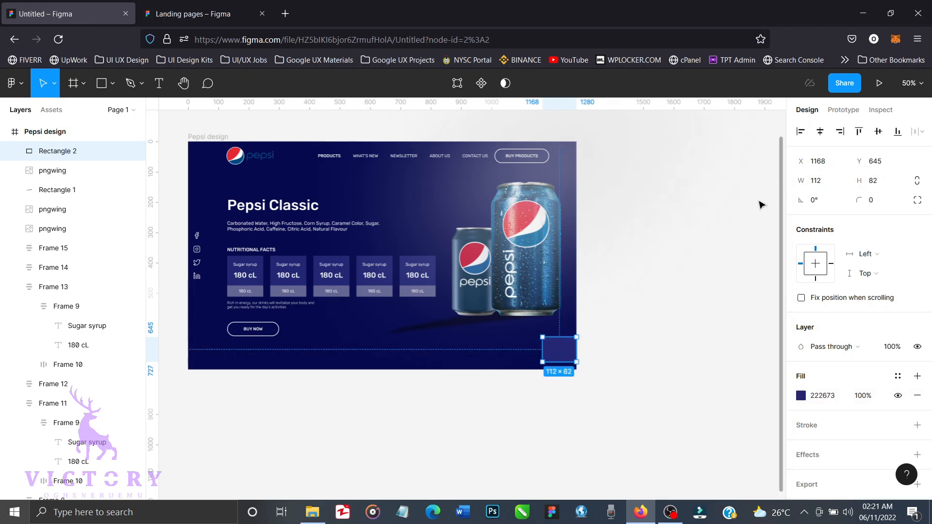
# Duplicate the corner rectangle, resize the copy into a 112 by 25 strip directly beneath it, and fill it with document colour 646693.
pyautogui.hotkey('ctrl', 'd')
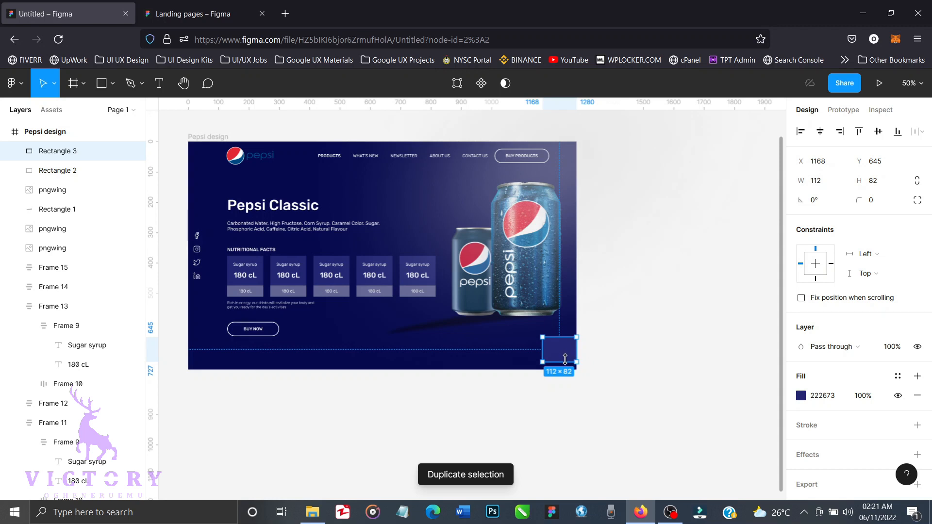
pyautogui.moveTo(565, 360); pyautogui.dragTo(566, 358)
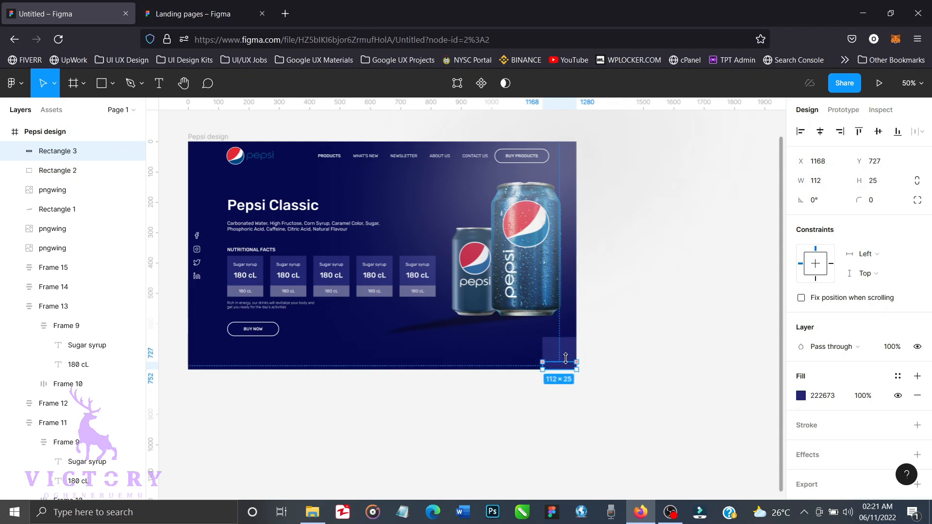
pyautogui.click(801, 396)
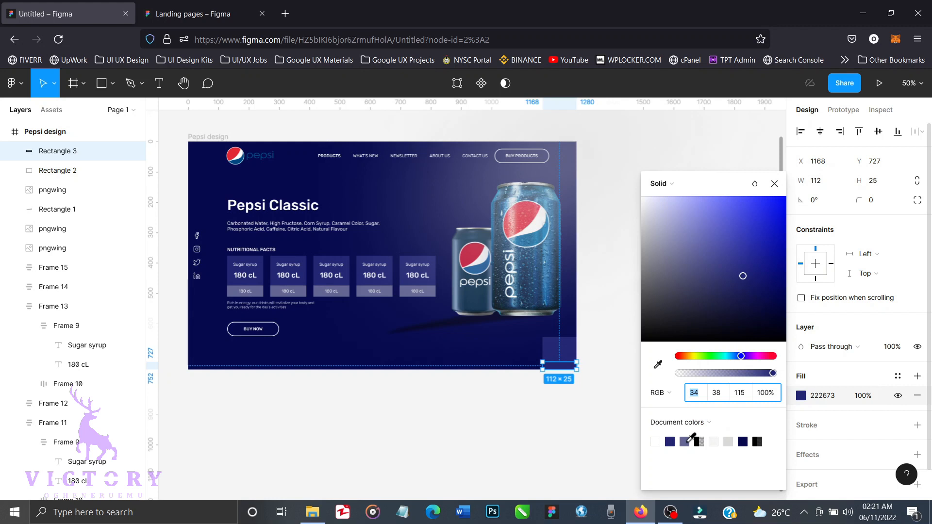
pyautogui.click(685, 441)
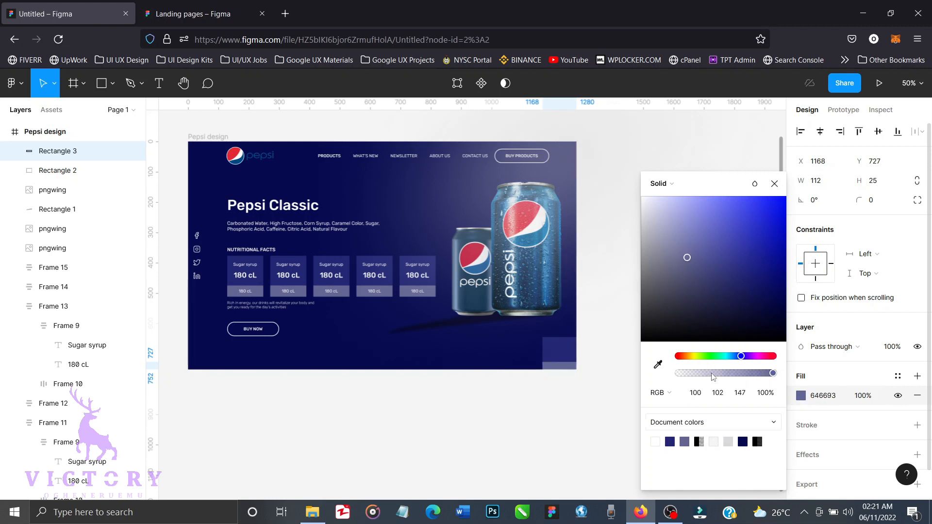
pyautogui.click(773, 183)
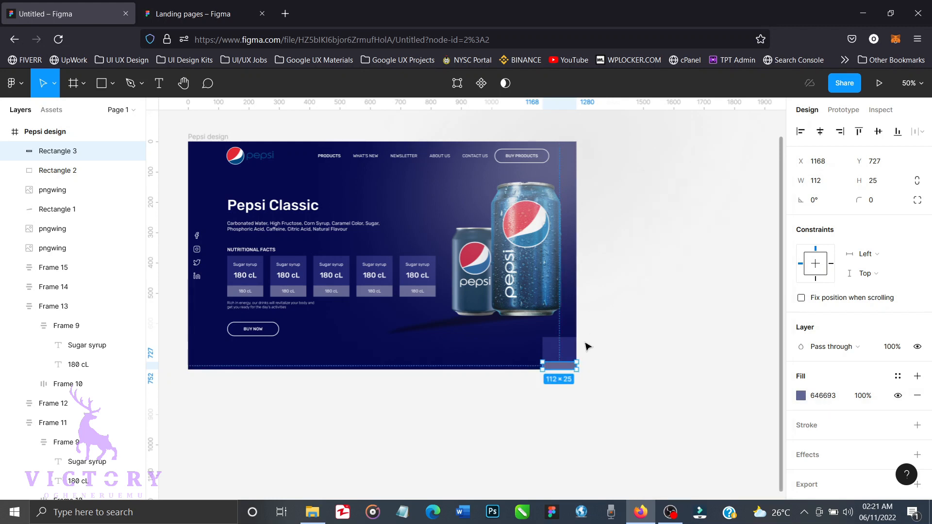
pyautogui.scroll(1, 587, 347)
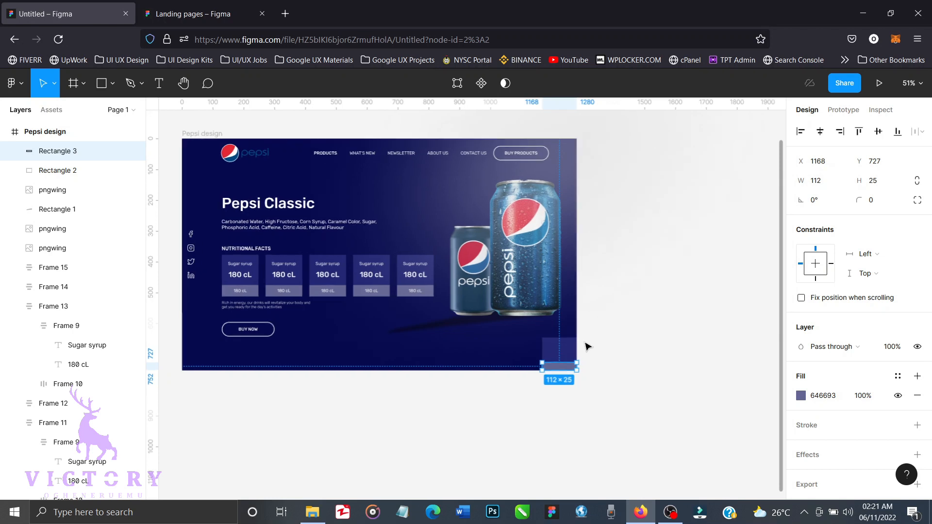
pyautogui.click(617, 341)
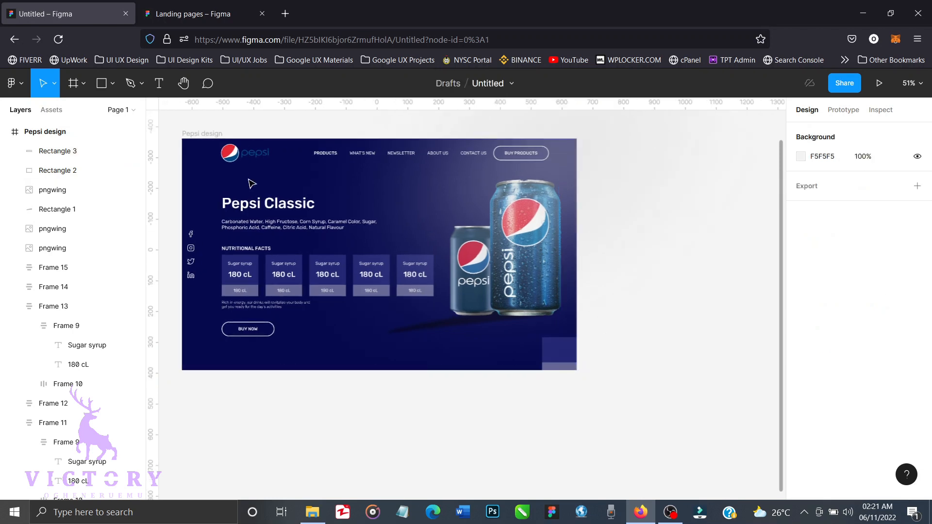
# Duplicate the ingredients paragraph, place the copy below the nutrition cards, and replace its text with "330 mL".
pyautogui.click(295, 233)
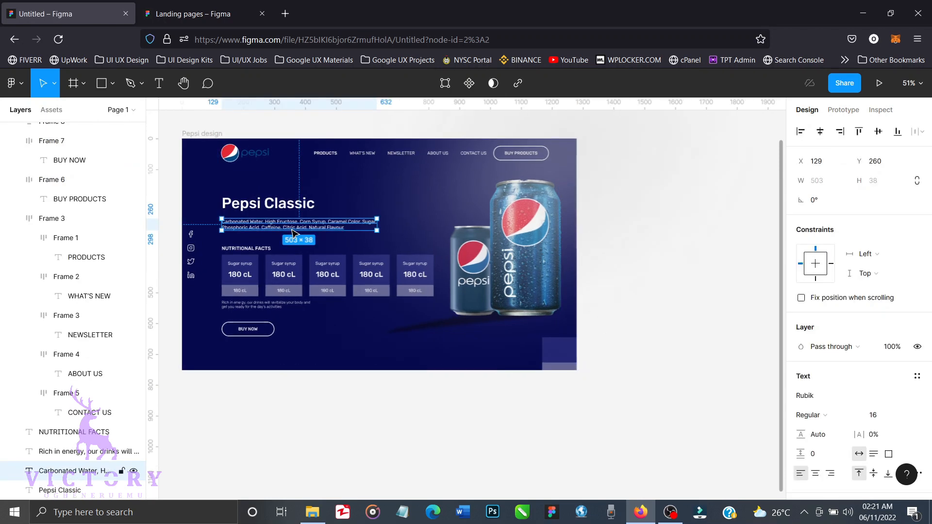
pyautogui.hotkey('ctrl', 'd')
pyautogui.moveTo(295, 234); pyautogui.dragTo(402, 345)
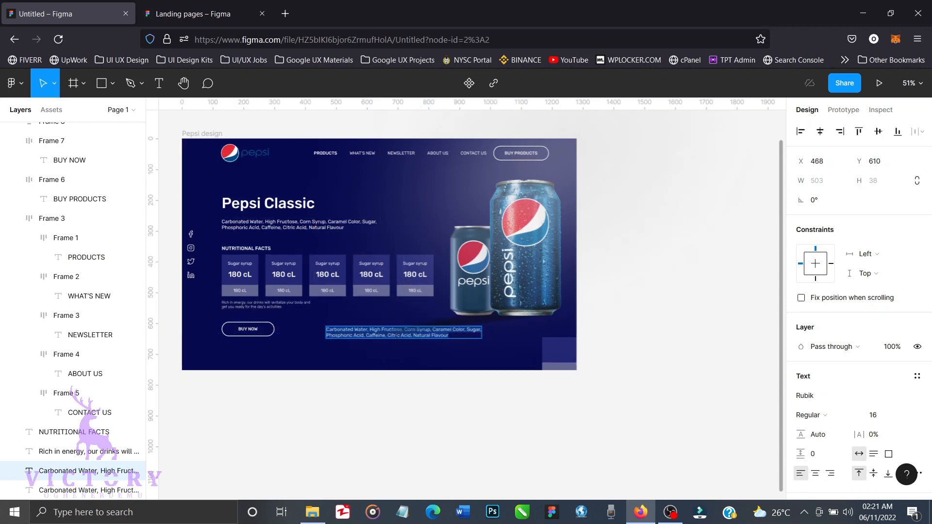
pyautogui.write('330')
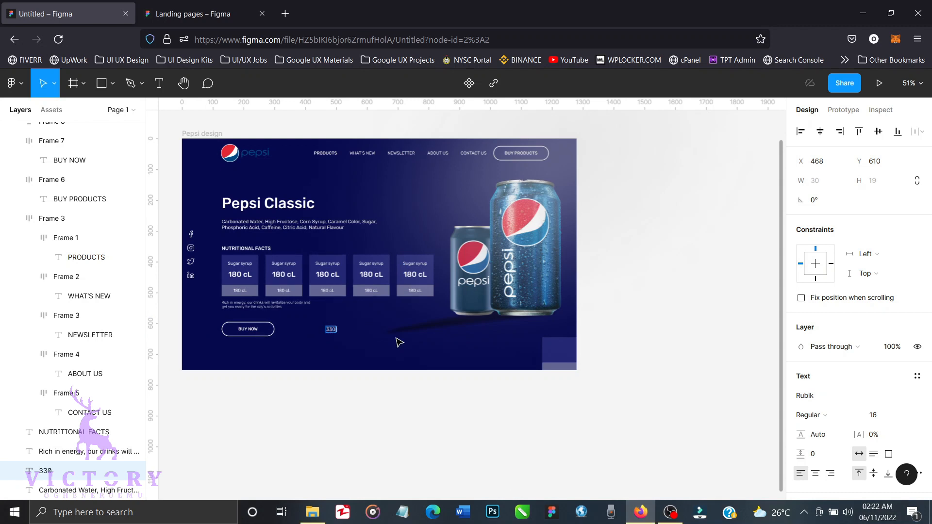
pyautogui.write(' mL')
pyautogui.press('Escape')
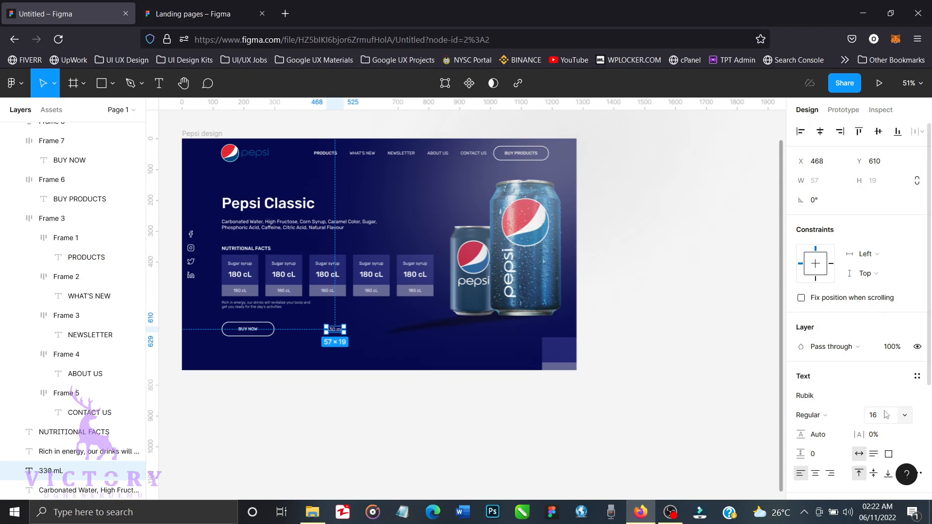
# Set the 330 mL text's font size to 24 and move it onto the corner rectangle at X 1180, Y 656.
pyautogui.click(905, 416)
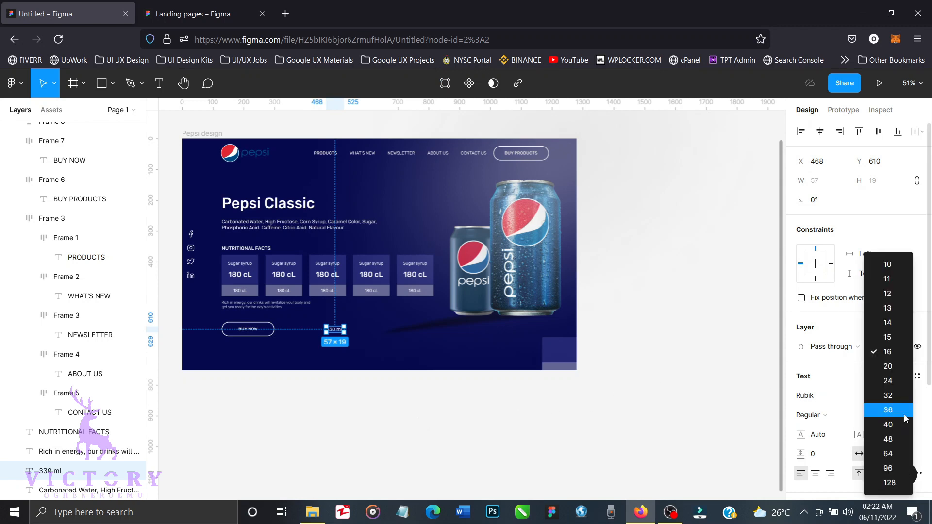
pyautogui.click(897, 381)
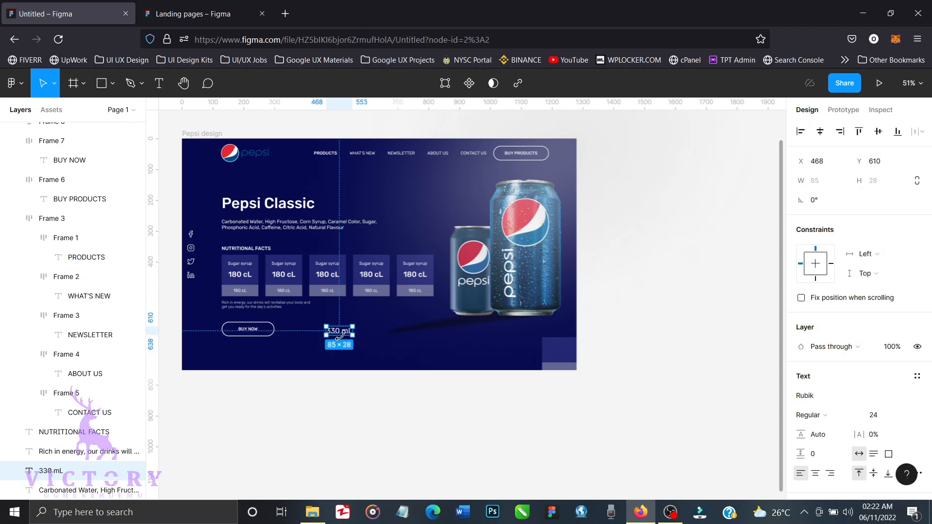
pyautogui.moveTo(338, 335); pyautogui.dragTo(562, 352)
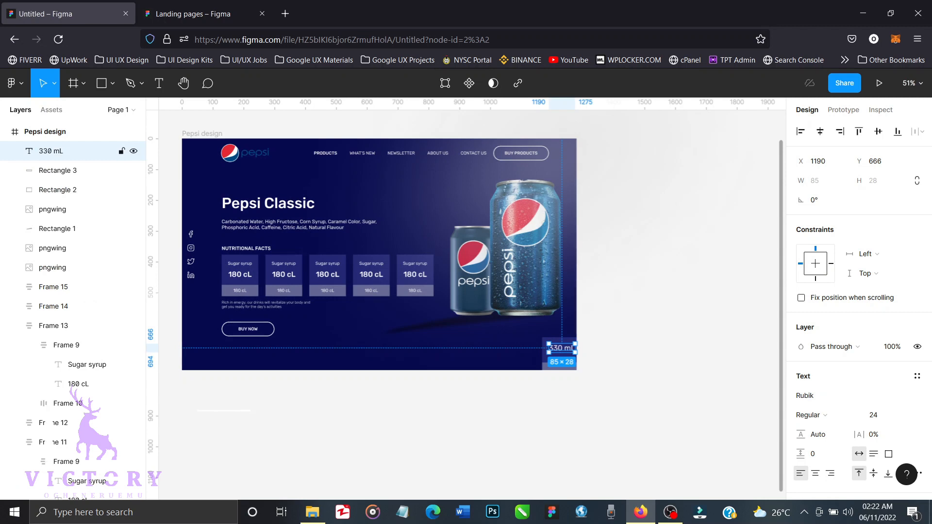
pyautogui.hotkey('shift', 'Up')
pyautogui.hotkey('shift', 'Left')
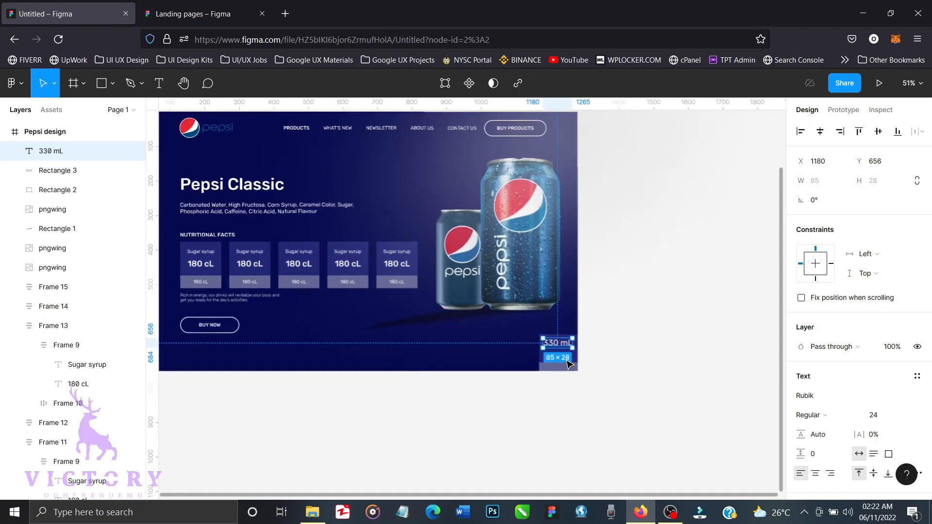
# Centre the 330 mL text horizontally on the corner rectangle.
pyautogui.scroll(3, 563, 359)
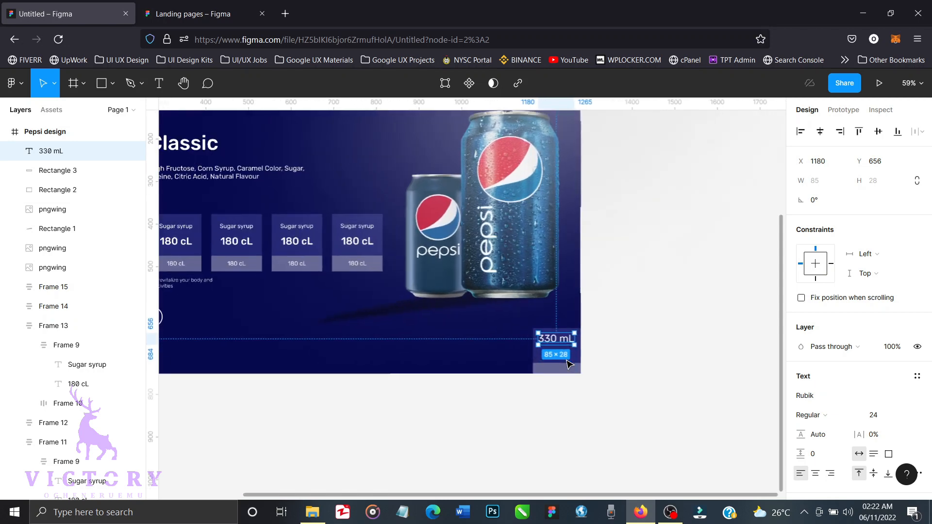
pyautogui.click(605, 410)
pyautogui.click(562, 345)
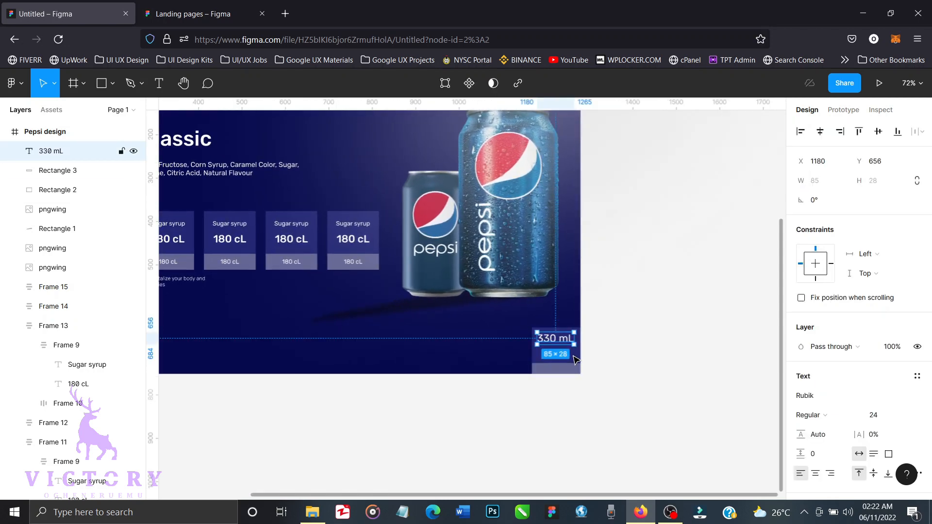
pyautogui.keyDown('shift'); pyautogui.click(576, 361); pyautogui.keyUp('shift')
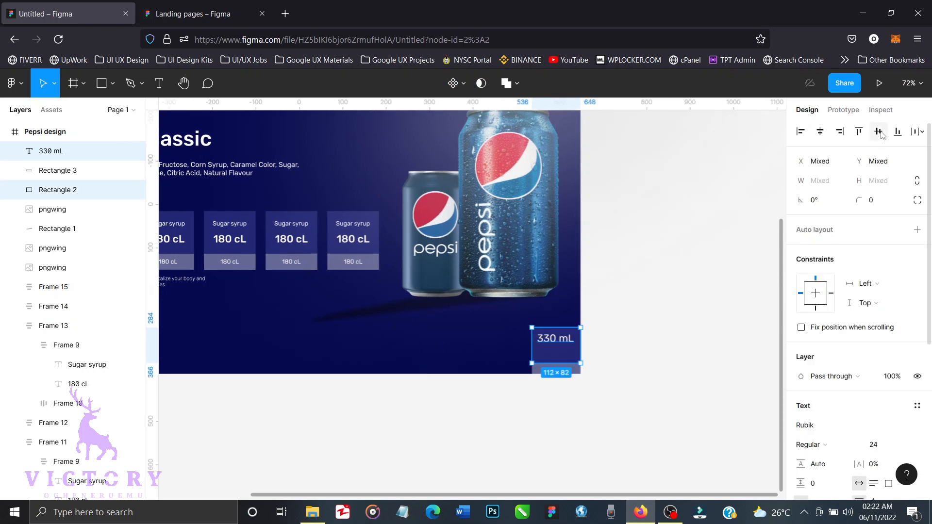
pyautogui.click(819, 131)
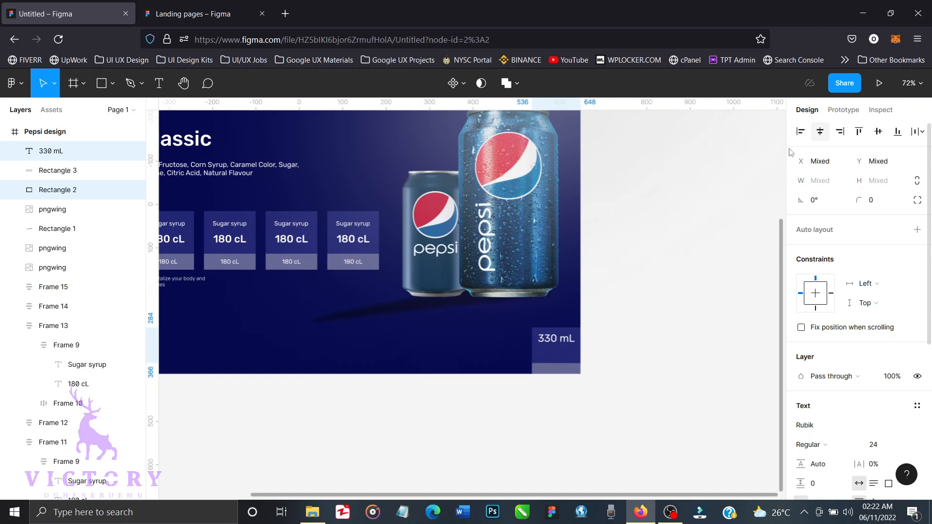
pyautogui.click(664, 293)
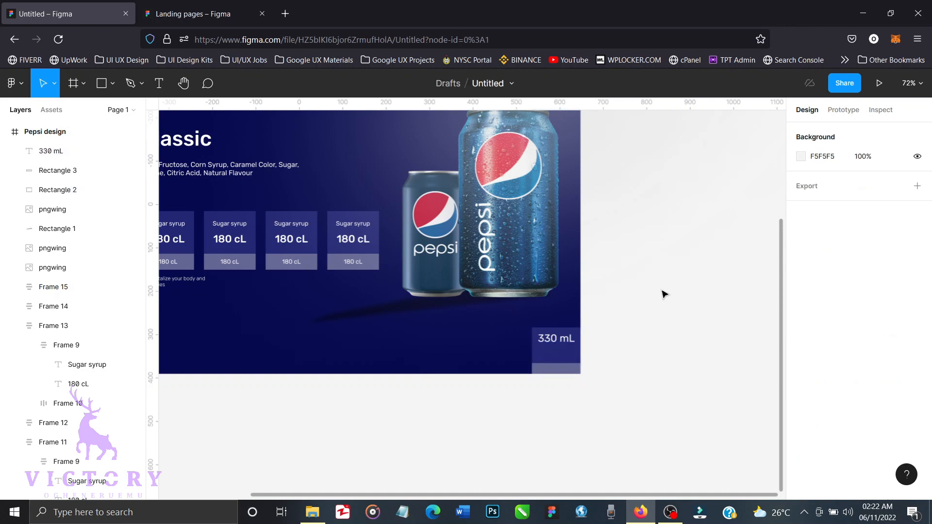
# Duplicate the 330 mL text and move the copy down by 30 to Y 686.
pyautogui.click(575, 346)
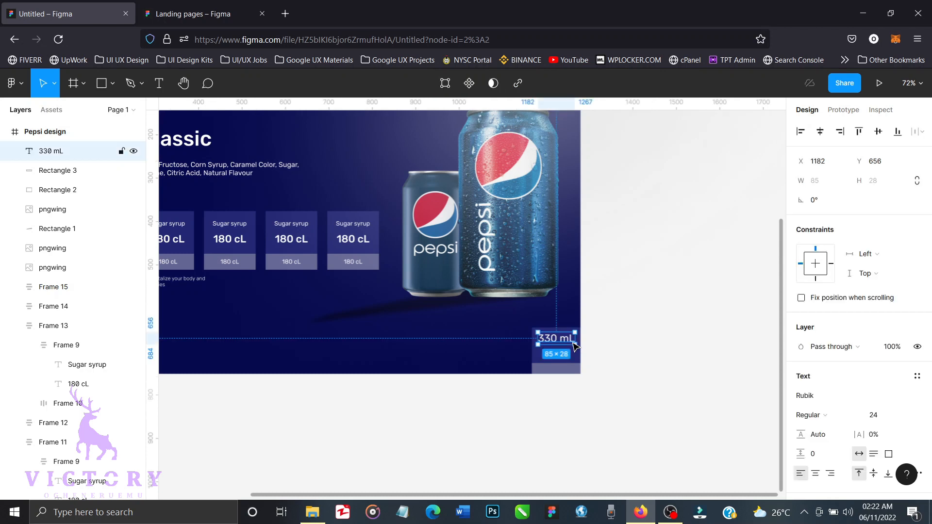
pyautogui.hotkey('ctrl', 'd')
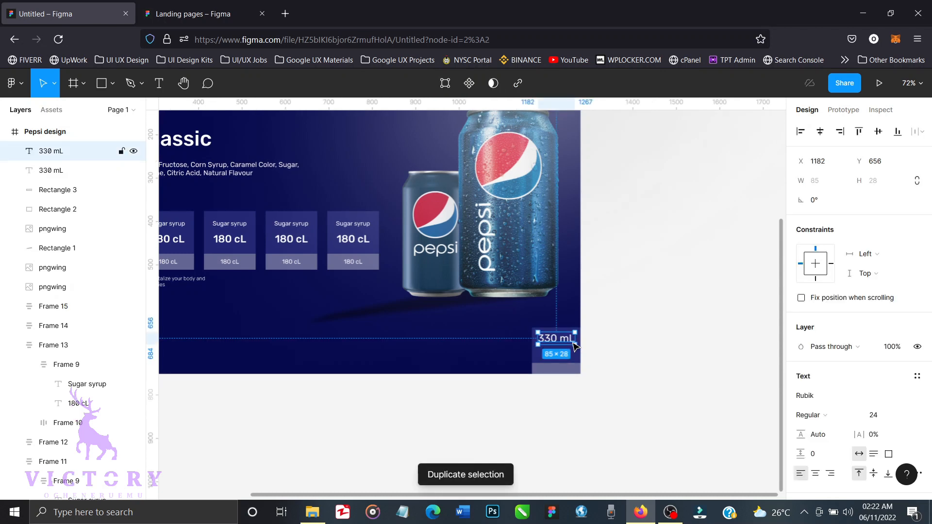
pyautogui.hotkey('shift', 'Down')
pyautogui.hotkey('shift', 'Down')
pyautogui.hotkey('shift', 'Down')
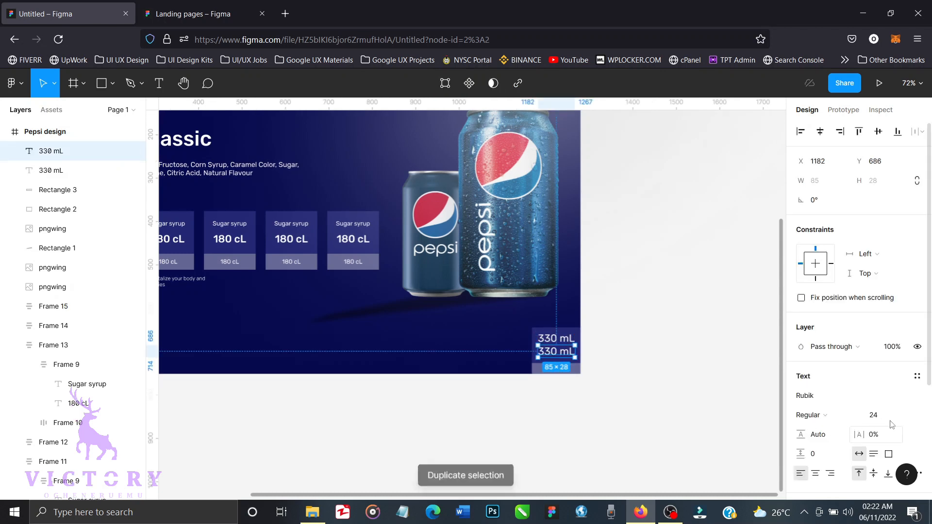
# Set the lower text copy's font size to 12 and change its wording to "Energy drink".
pyautogui.click(905, 416)
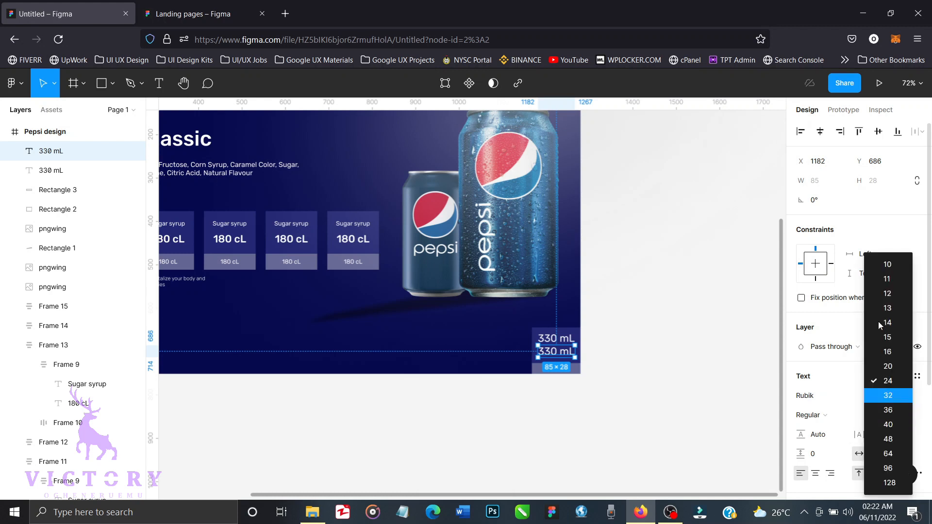
pyautogui.click(892, 294)
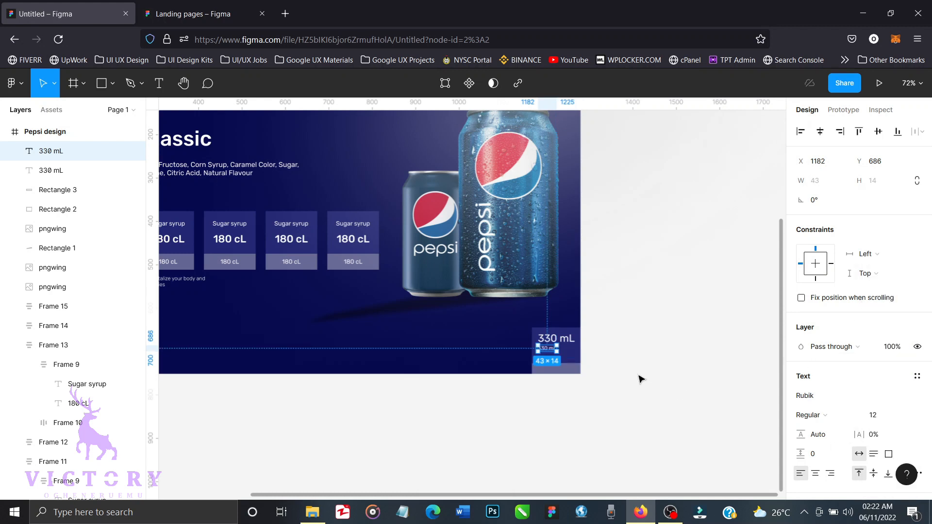
pyautogui.doubleClick(551, 350)
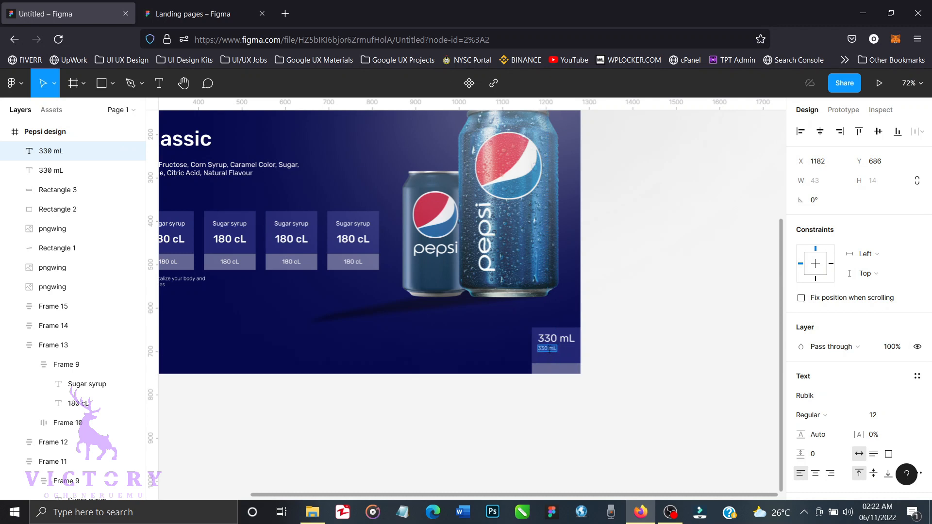
pyautogui.write('Energy drink')
pyautogui.press('Escape')
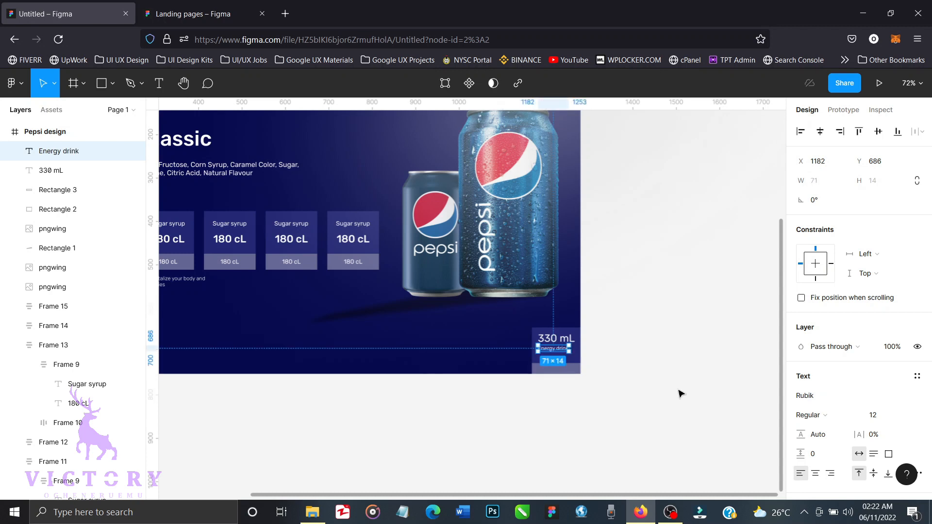
# Centre the Energy drink text horizontally on the corner rectangle.
pyautogui.keyDown('shift'); pyautogui.click(579, 361); pyautogui.keyUp('shift')
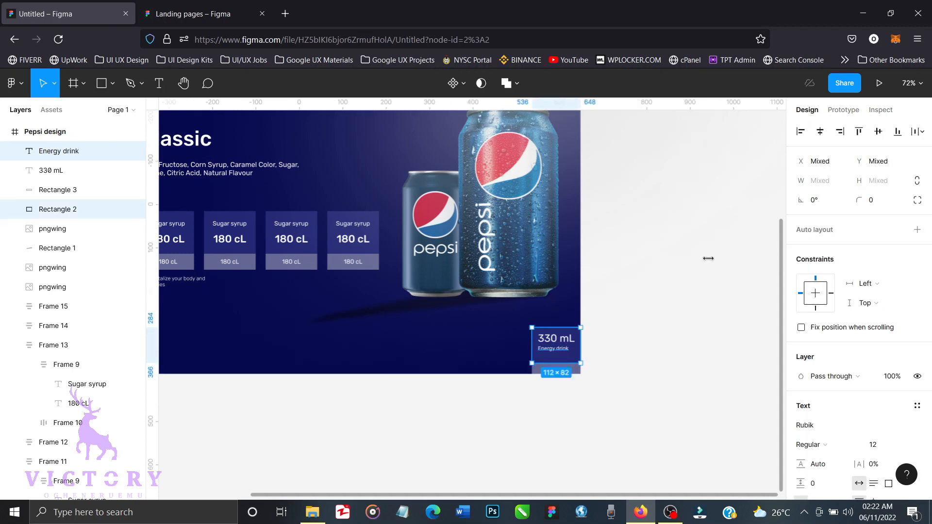
pyautogui.click(819, 137)
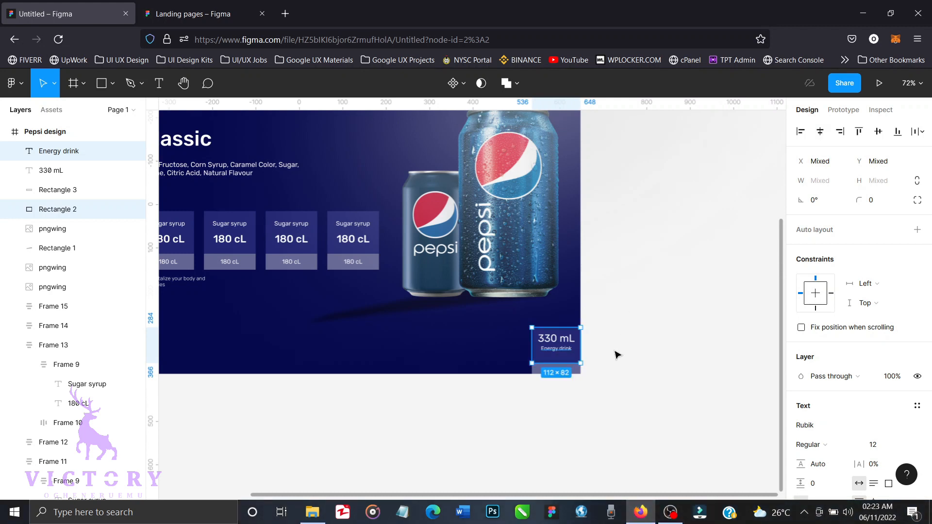
pyautogui.click(623, 389)
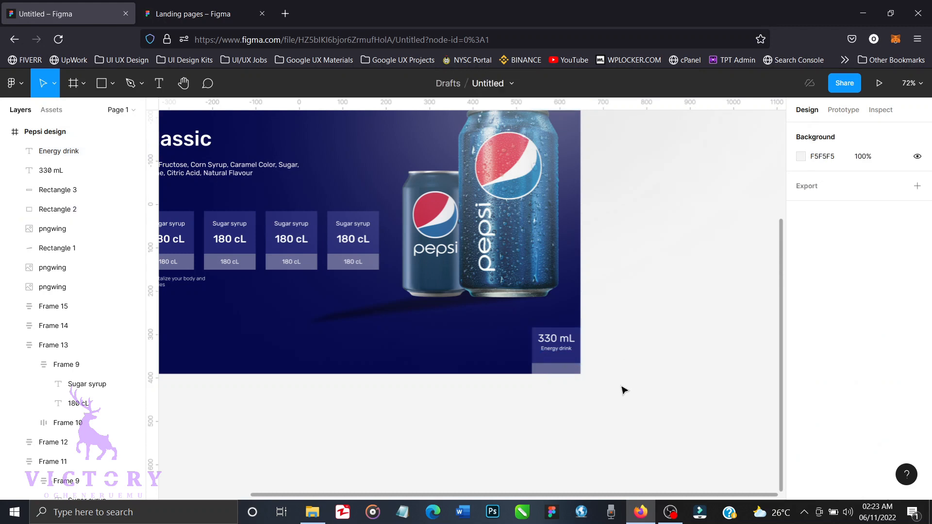
pyautogui.scroll(-4, 498, 356)
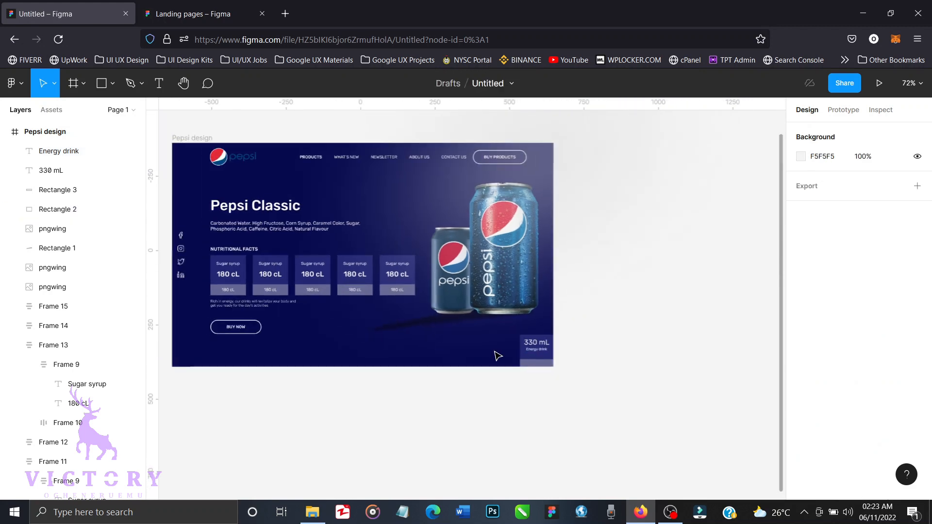
pyautogui.hscroll(-1, 496, 356)
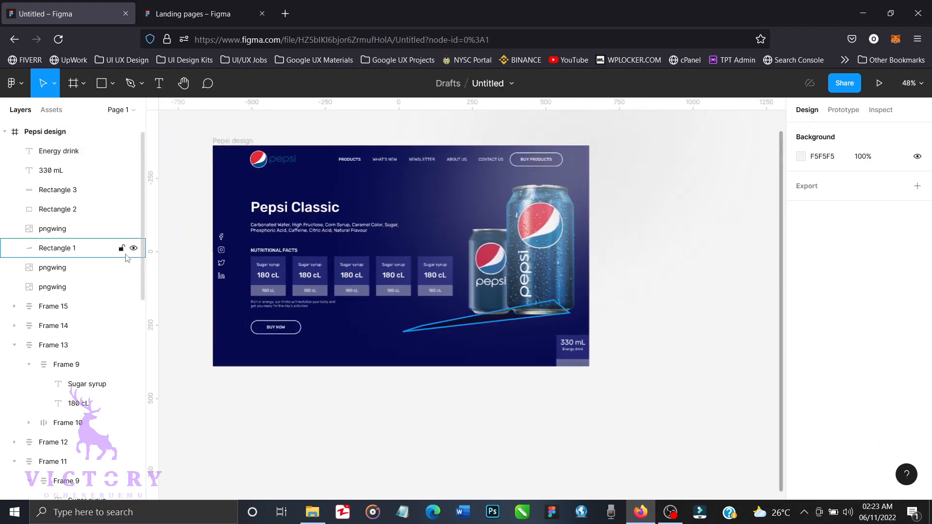
pyautogui.scroll(1, 127, 258)
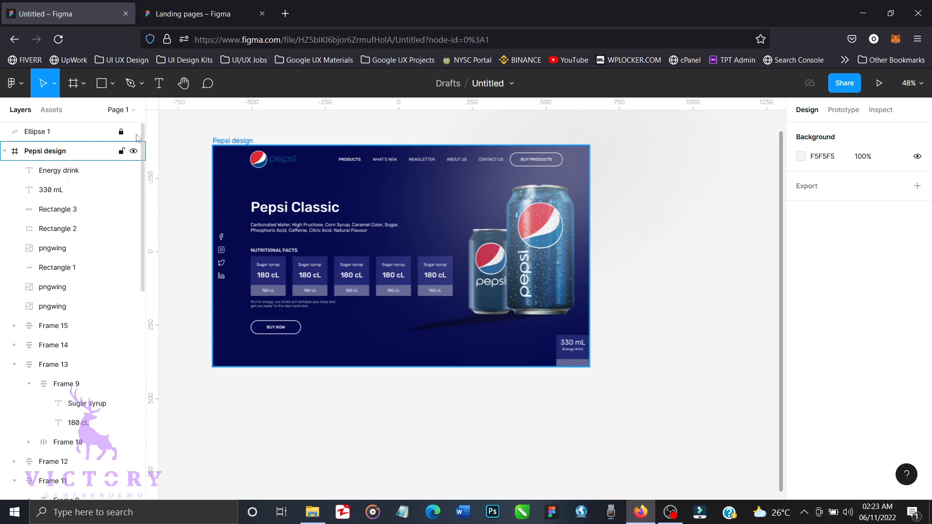
pyautogui.click(224, 141)
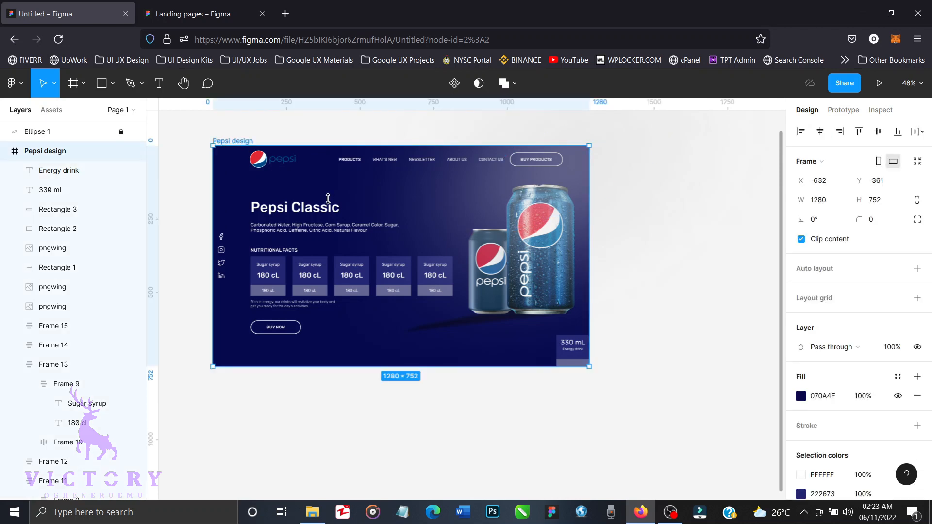
pyautogui.click(633, 282)
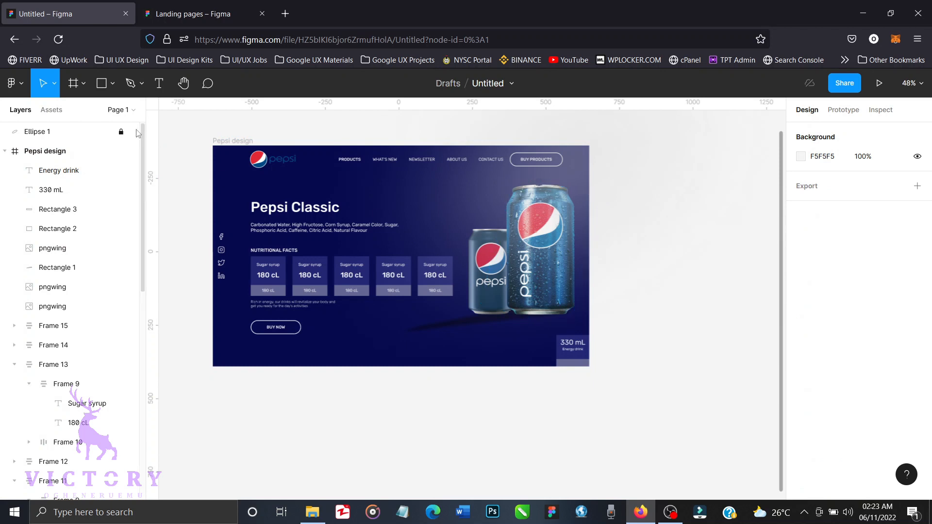
# Draw a 1710 × 950 rectangle extending past the Pepsi design frame on all sides, and bring the frame in front of it.
pyautogui.click(101, 84)
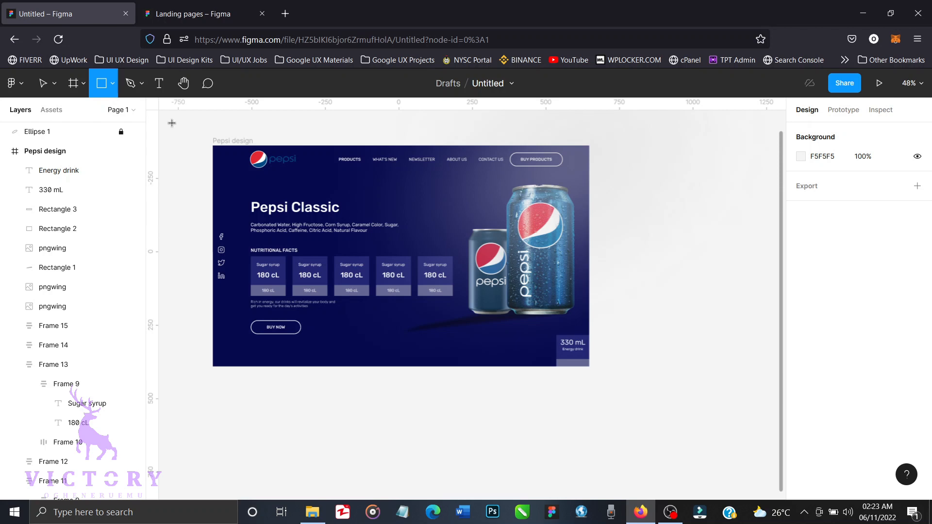
pyautogui.click(172, 124)
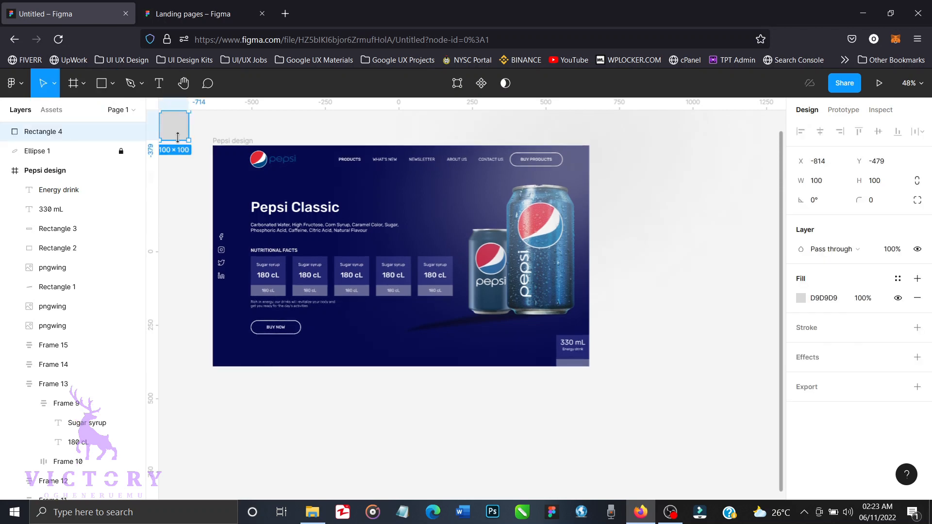
pyautogui.moveTo(178, 137); pyautogui.dragTo(201, 387)
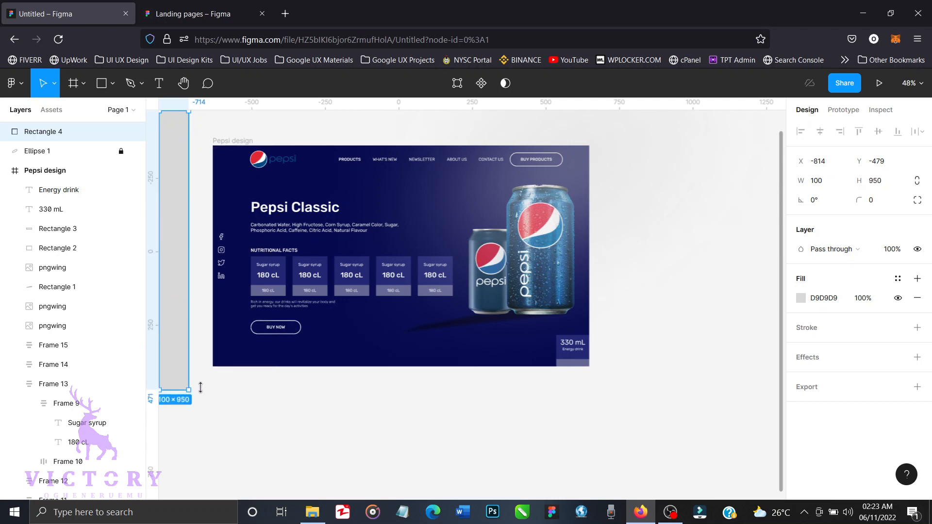
pyautogui.moveTo(186, 276); pyautogui.dragTo(659, 309)
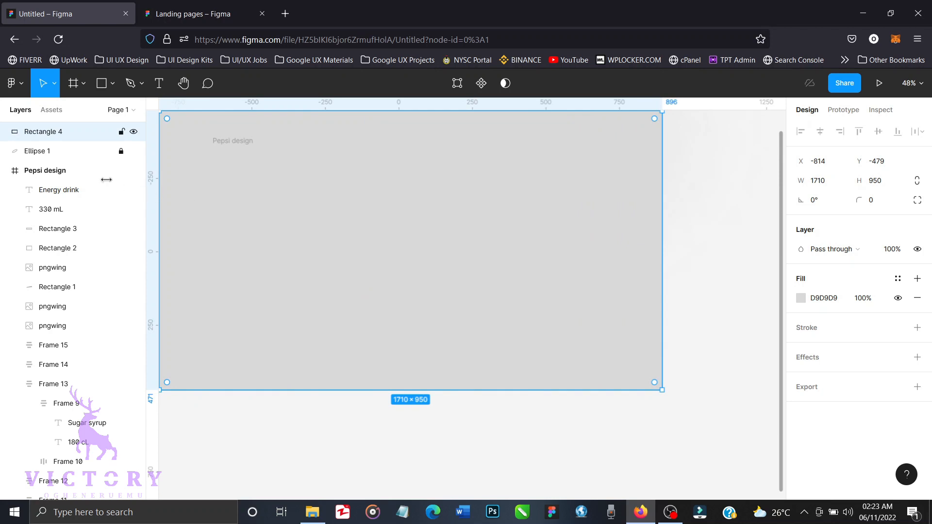
pyautogui.click(53, 173)
pyautogui.hotkey('ctrl', 'shift', ']')
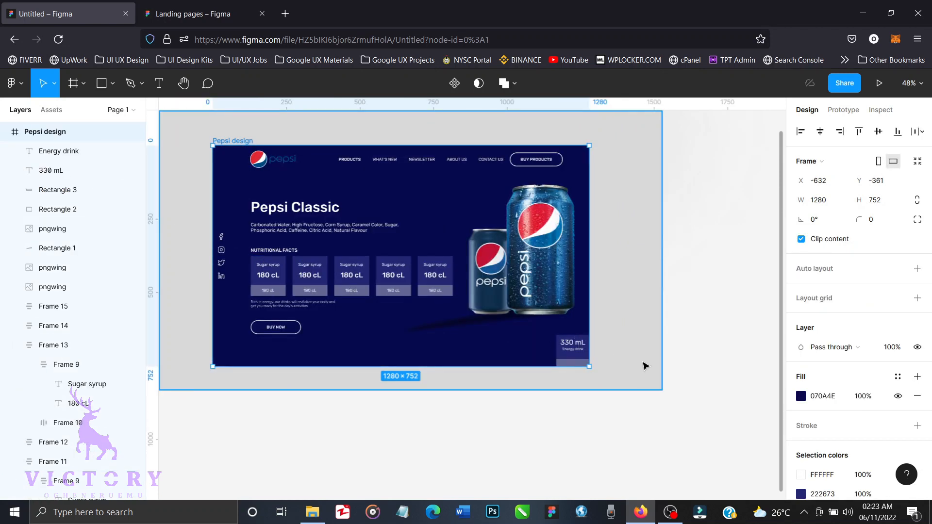
# Fill the large backing rectangle with the document's dark navy colour 070A4E.
pyautogui.click(645, 365)
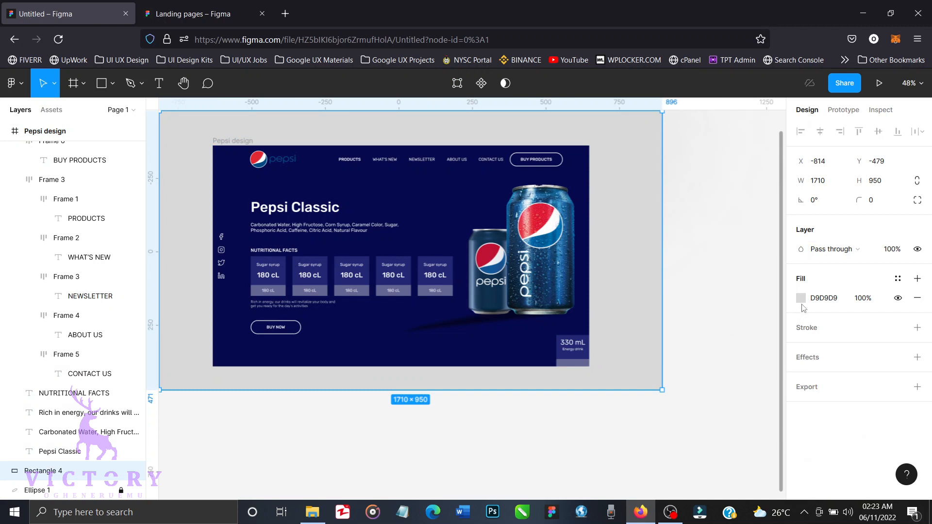
pyautogui.click(800, 297)
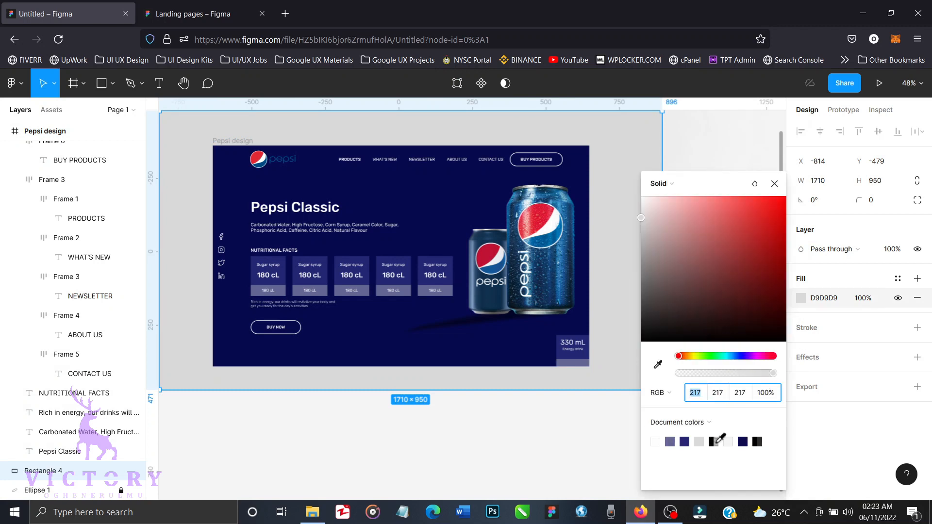
pyautogui.click(743, 441)
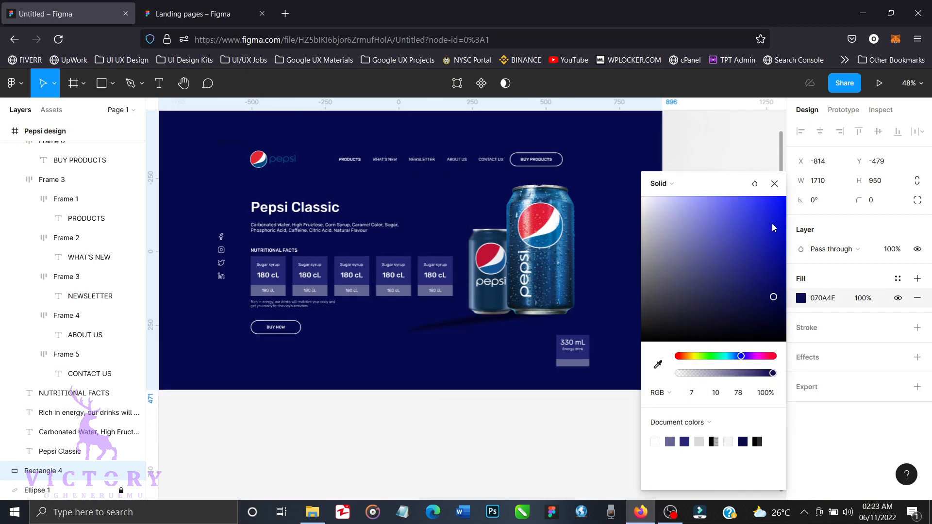
pyautogui.click(774, 184)
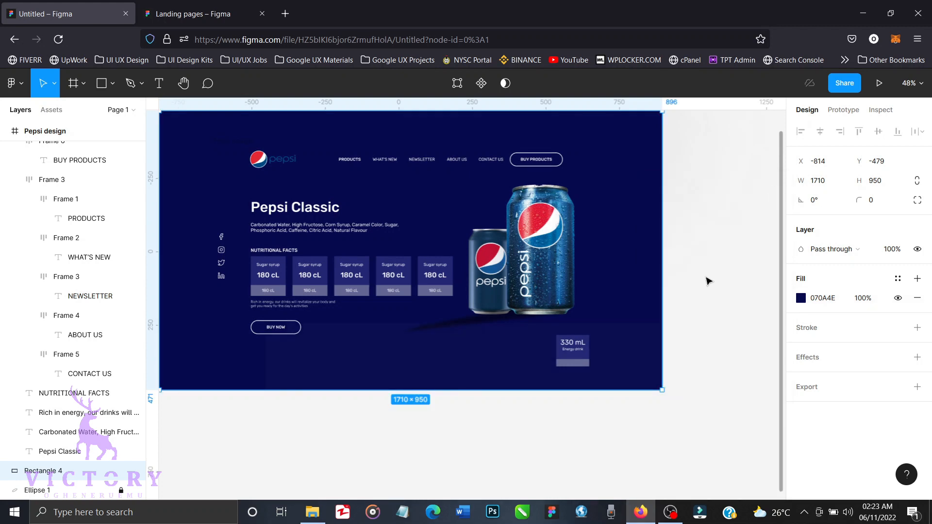
# Bring the blurred Ellipse 1 to the front, above the Pepsi design frame and the backing rectangle.
pyautogui.scroll(-10, 73, 233)
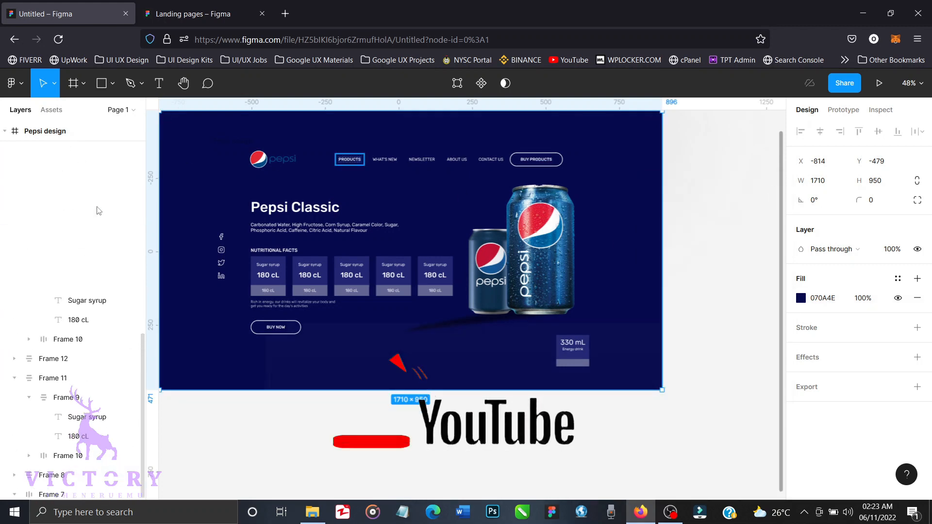
pyautogui.scroll(3, 65, 233)
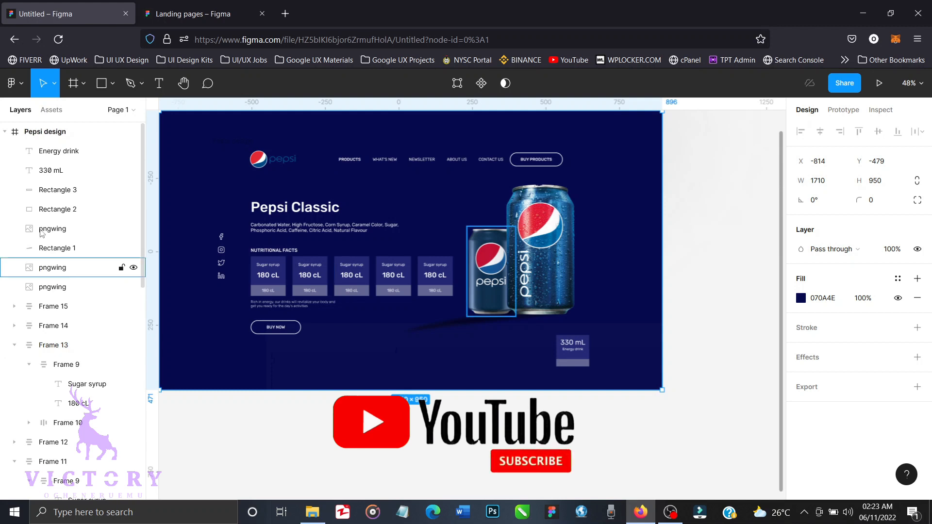
pyautogui.click(60, 136)
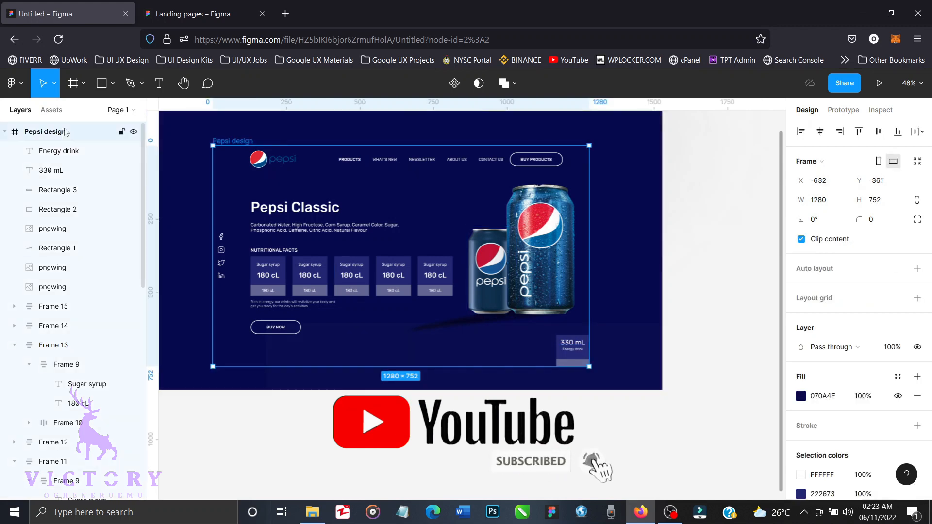
pyautogui.scroll(-10, 78, 297)
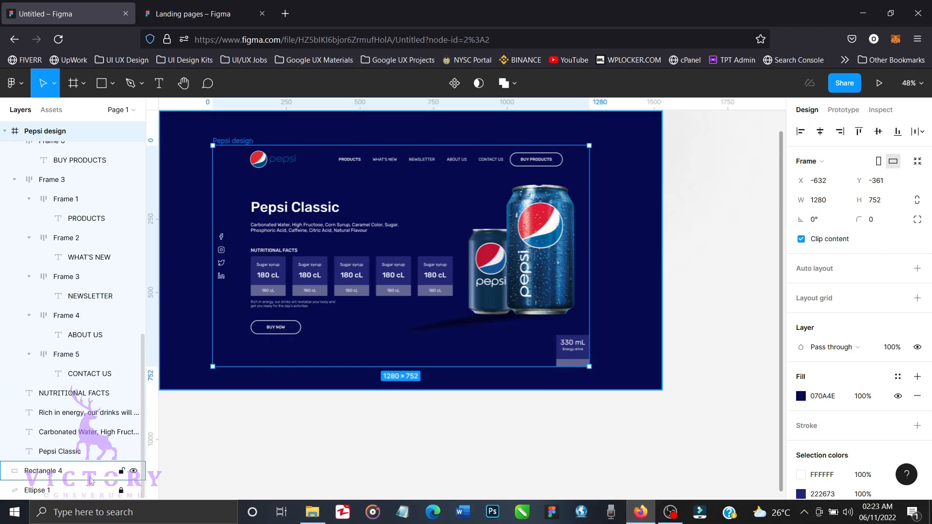
pyautogui.click(89, 485)
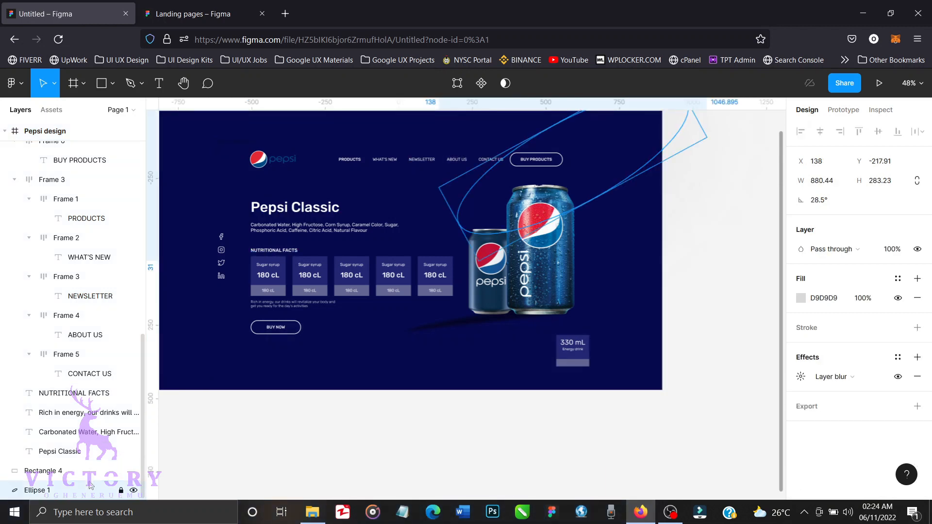
pyautogui.press(']')
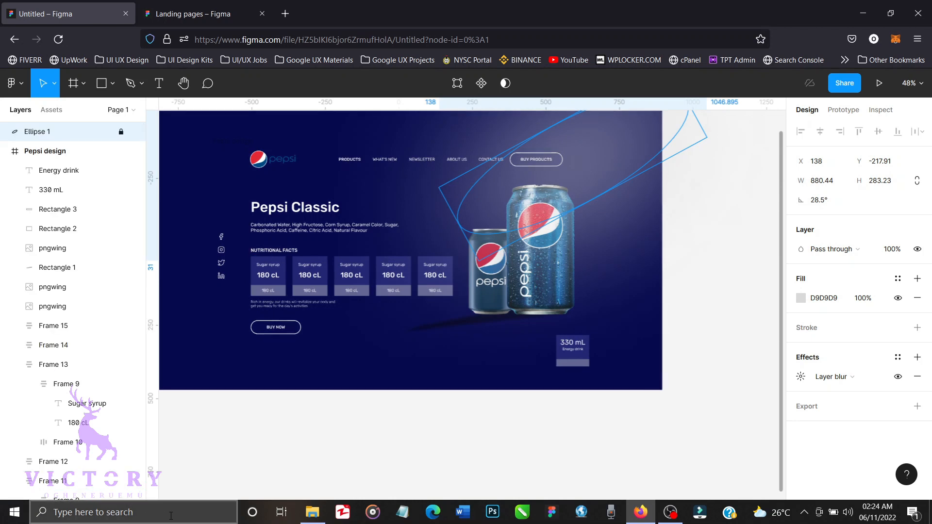
# Unlock Ellipse 1 and move it inside the Pepsi design frame so the frame clips its glow.
pyautogui.scroll(1, 309, 436)
pyautogui.hscroll(-1, 309, 436)
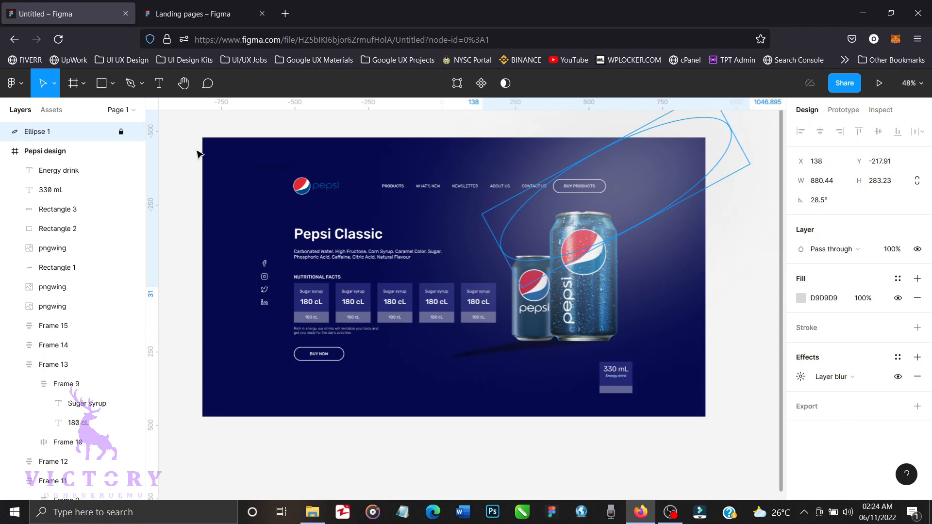
pyautogui.click(215, 153)
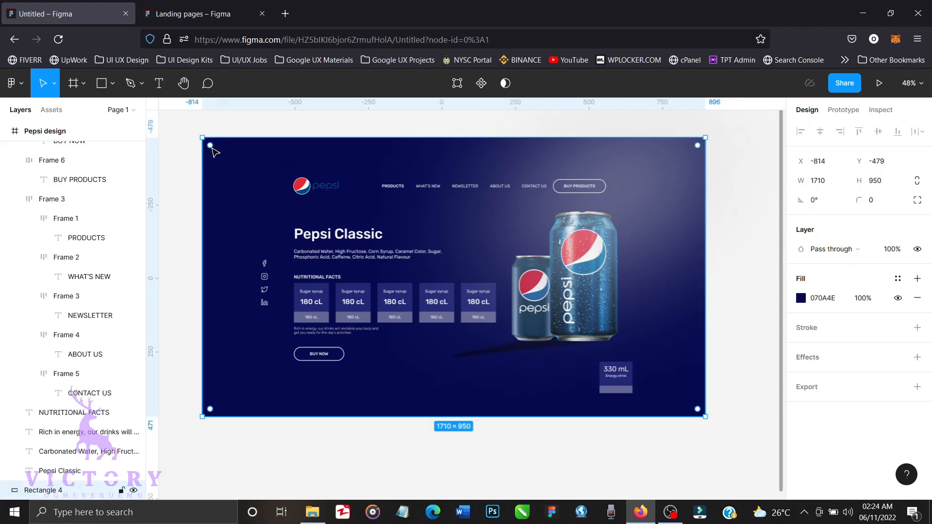
pyautogui.click(75, 131)
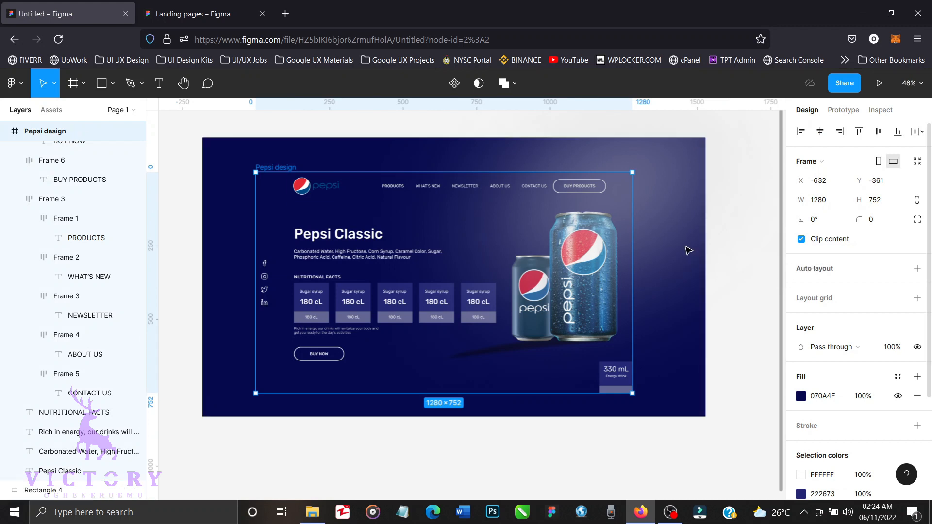
pyautogui.scroll(5, 66, 220)
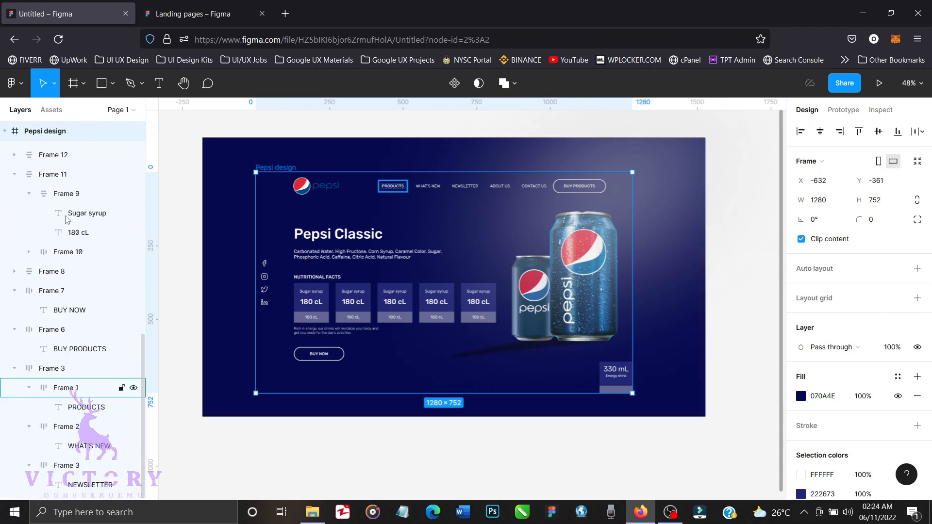
pyautogui.scroll(-5, 66, 220)
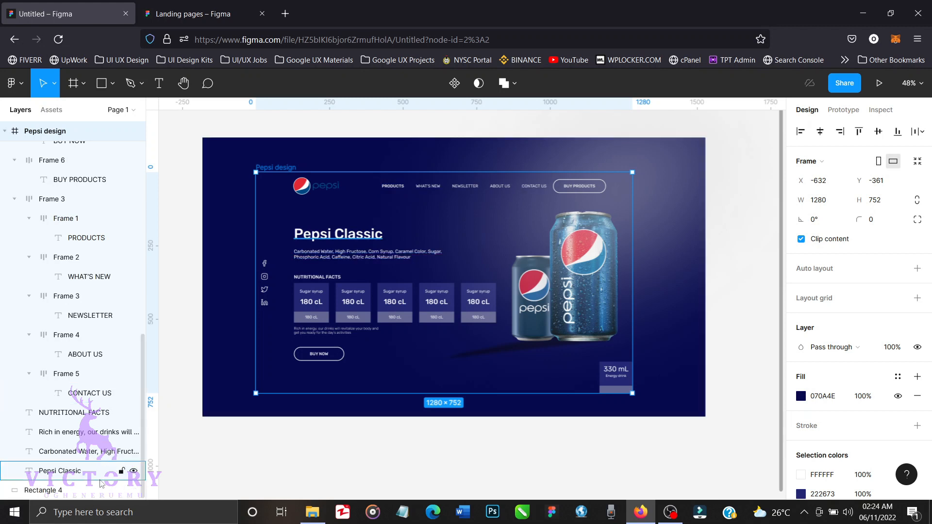
pyautogui.scroll(10, 72, 388)
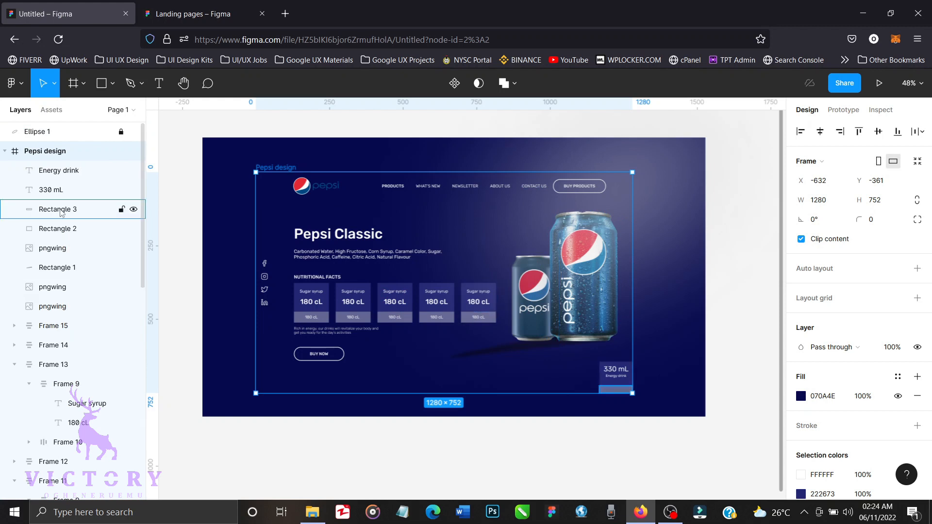
pyautogui.click(120, 132)
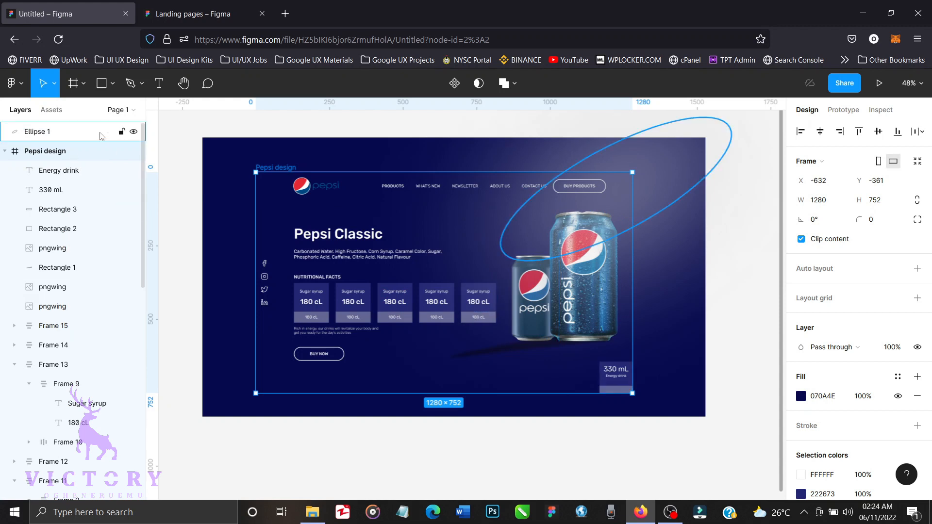
pyautogui.moveTo(78, 138); pyautogui.dragTo(81, 163)
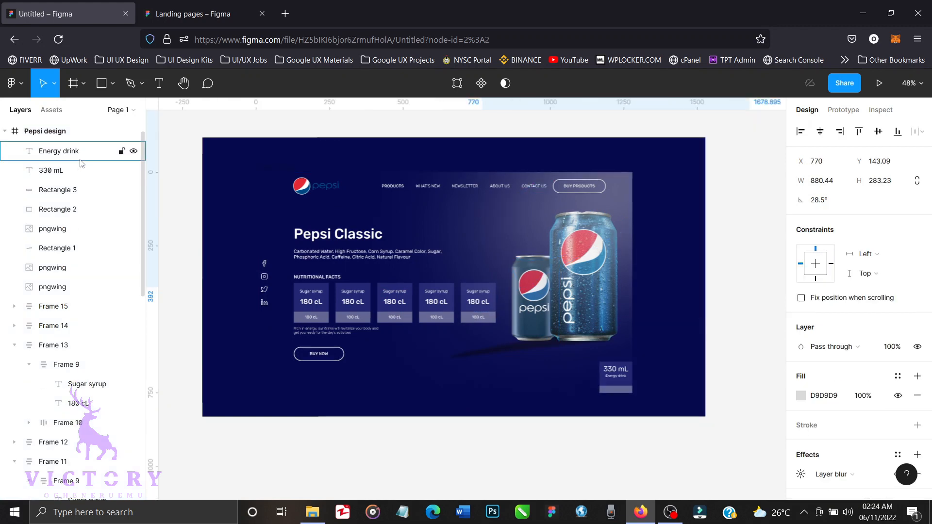
# Centre the Pepsi design frame horizontally and vertically on the navy backing rectangle.
pyautogui.click(59, 131)
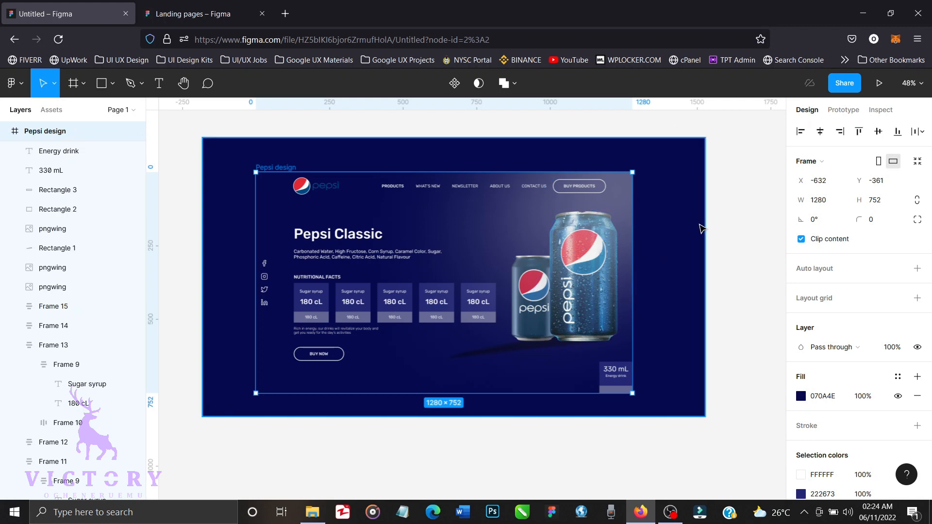
pyautogui.keyDown('shift'); pyautogui.click(700, 228); pyautogui.keyUp('shift')
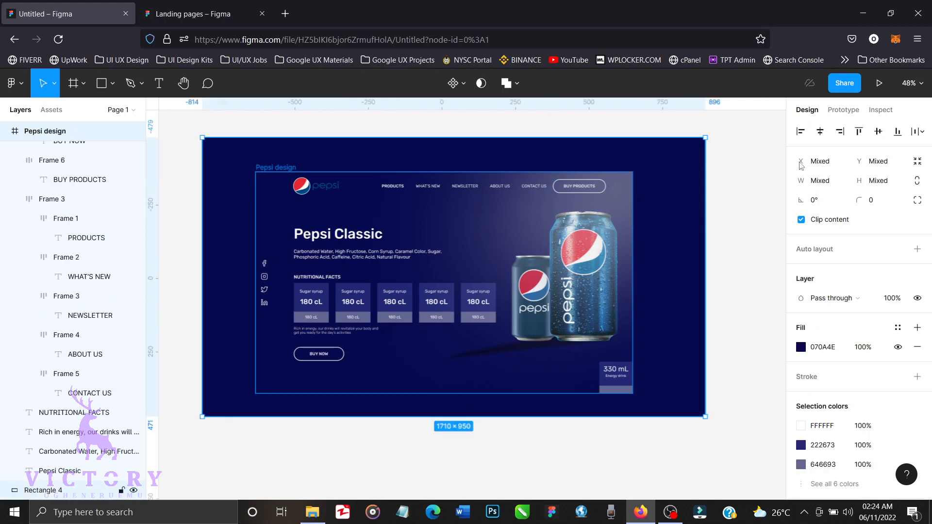
pyautogui.click(821, 130)
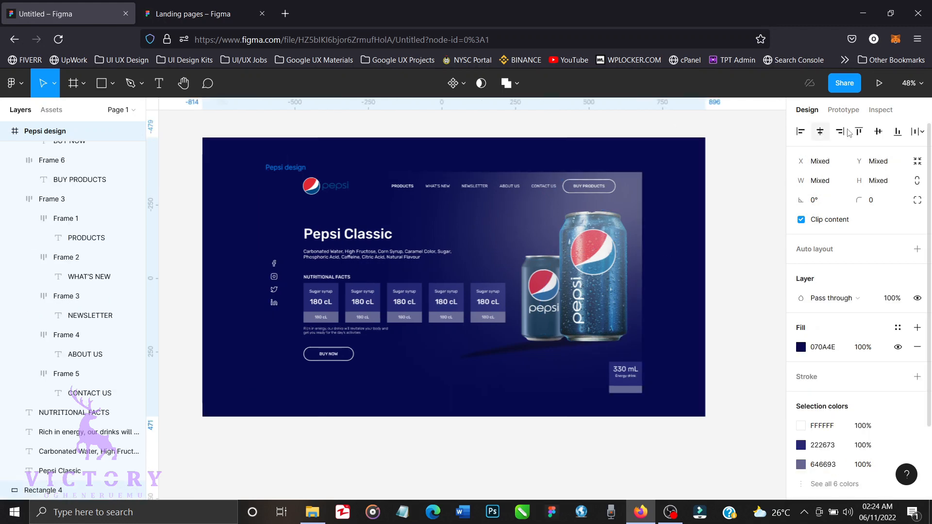
pyautogui.click(878, 132)
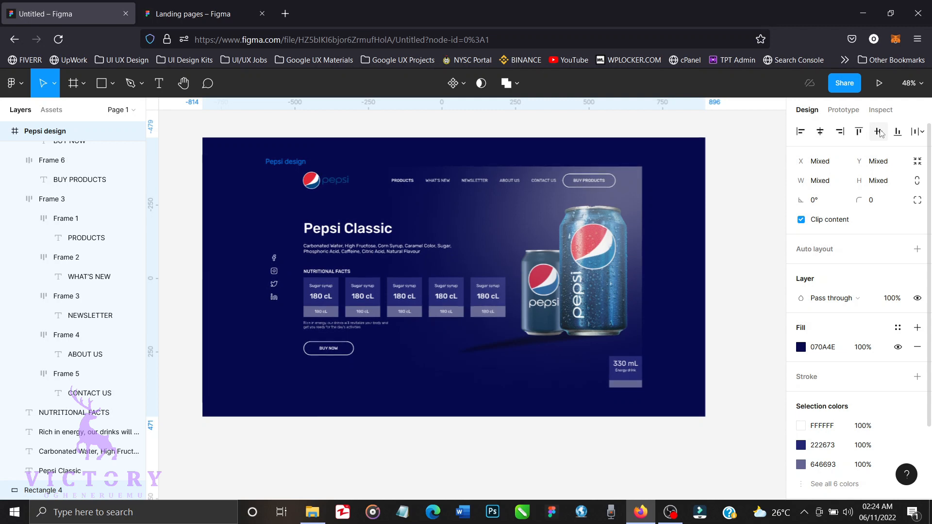
pyautogui.click(740, 237)
# Add a black drop shadow to the Pepsi design frame with blur 50 and 100% opacity.
pyautogui.click(73, 131)
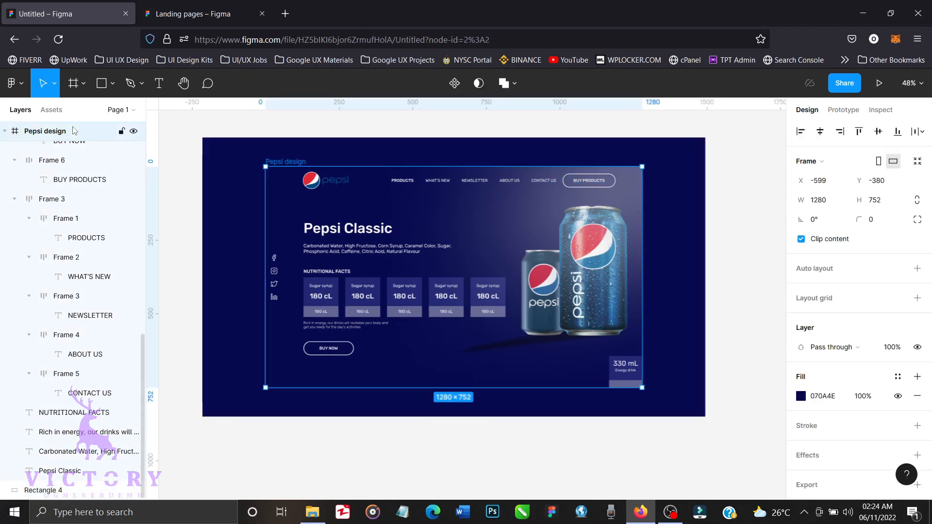
pyautogui.scroll(-2, 857, 427)
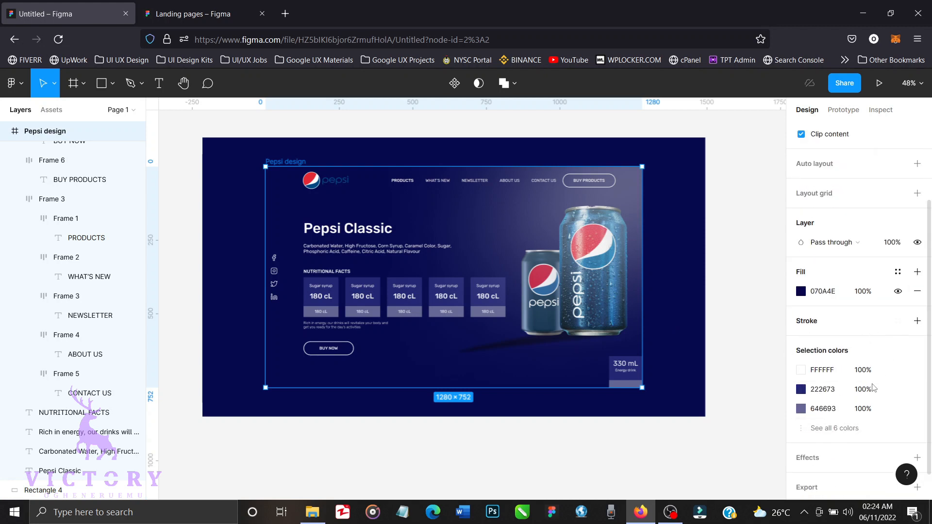
pyautogui.scroll(-1, 873, 388)
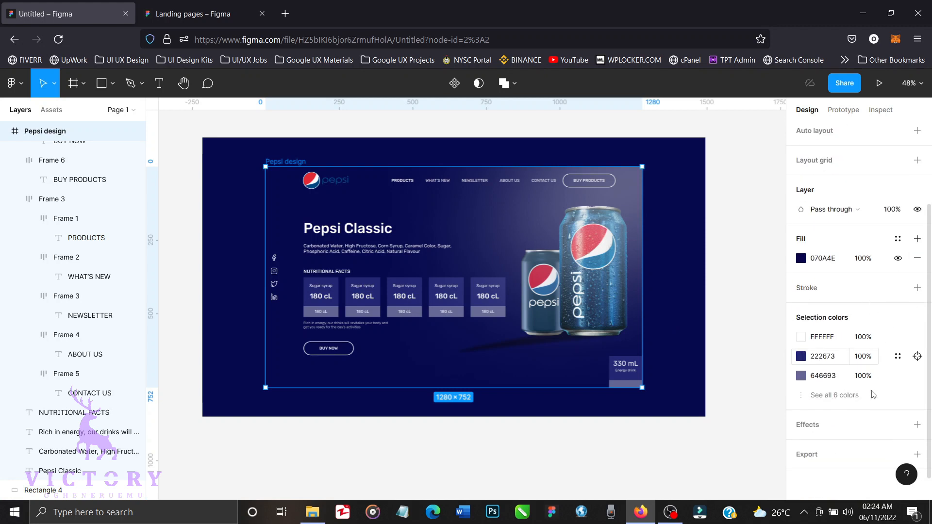
pyautogui.click(917, 425)
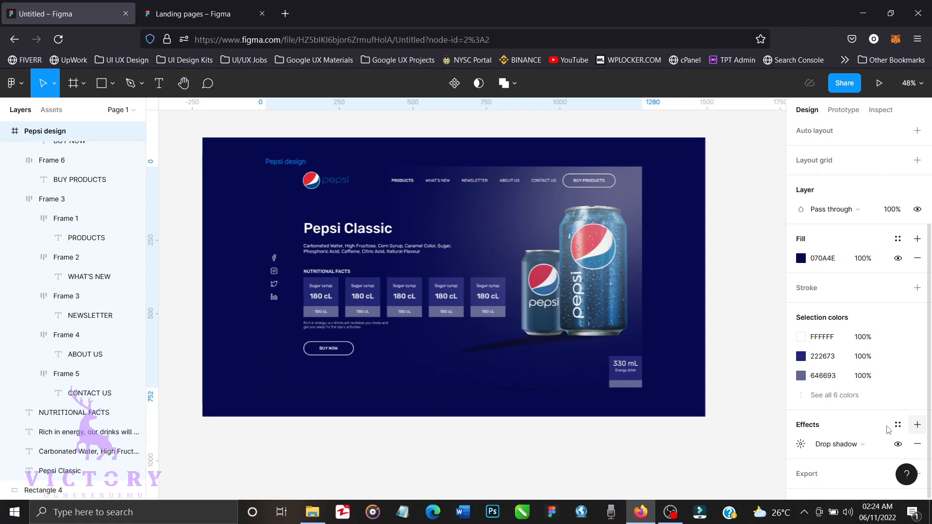
pyautogui.click(800, 444)
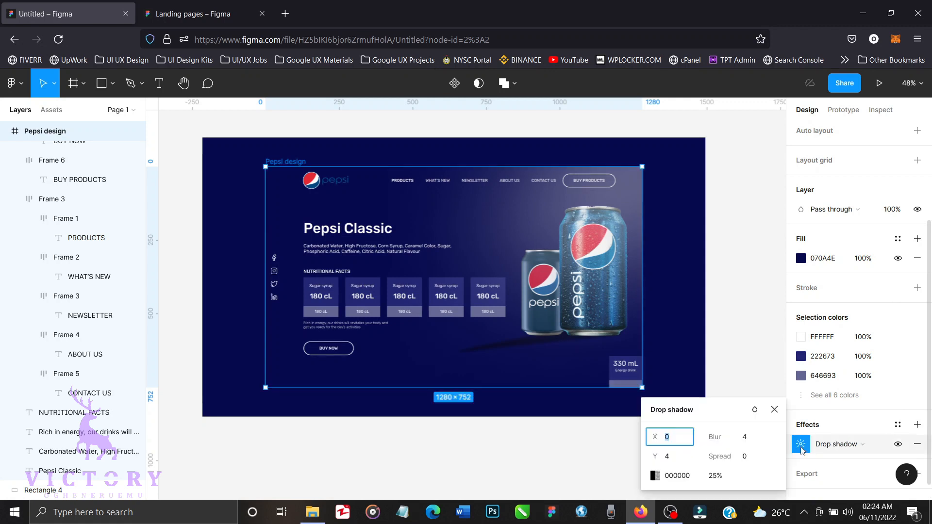
pyautogui.click(748, 441)
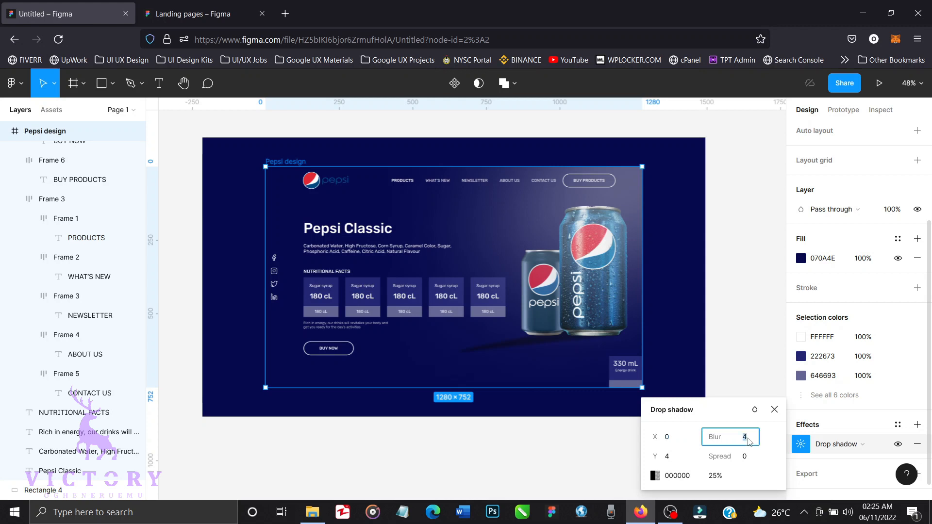
pyautogui.click(725, 476)
pyautogui.write('100')
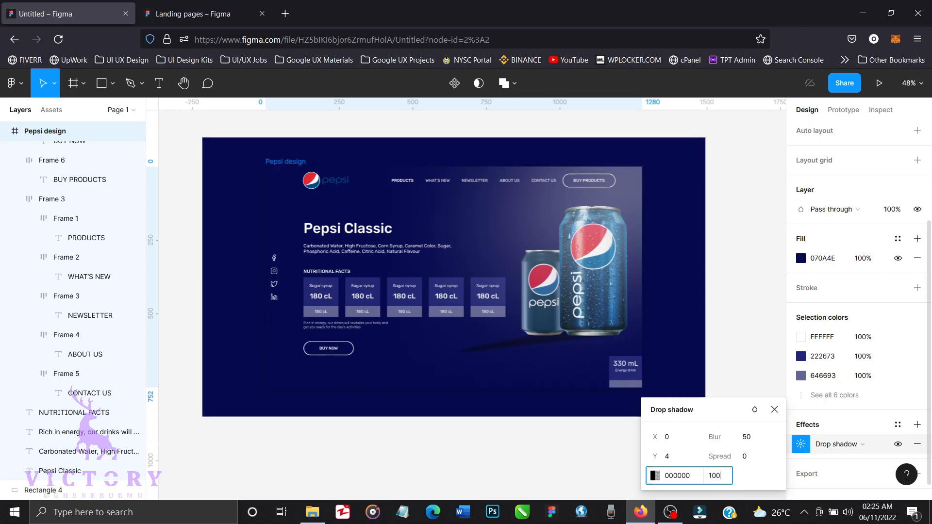
pyautogui.click(679, 443)
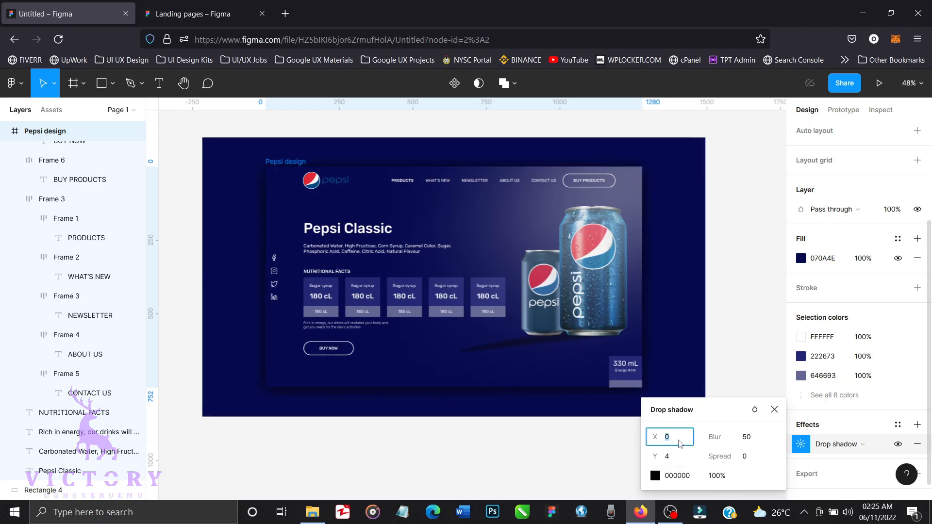
pyautogui.click(774, 409)
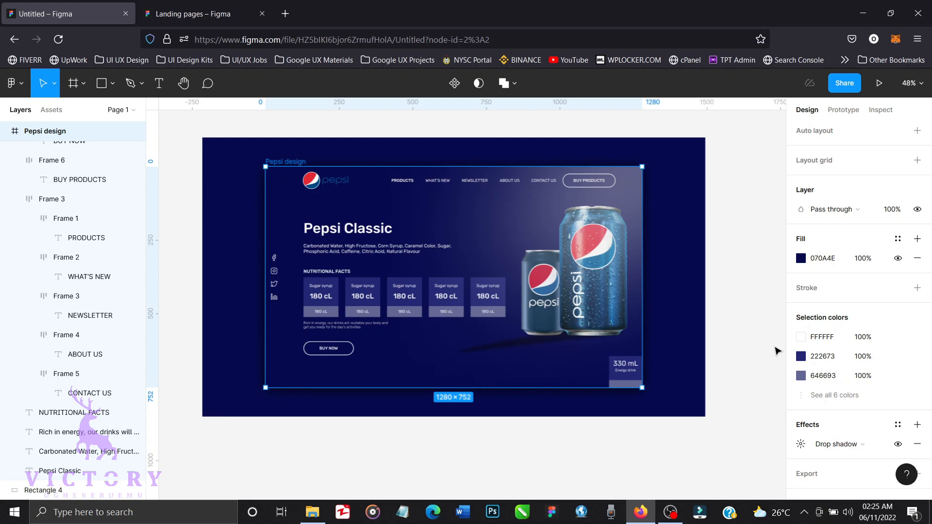
pyautogui.click(777, 350)
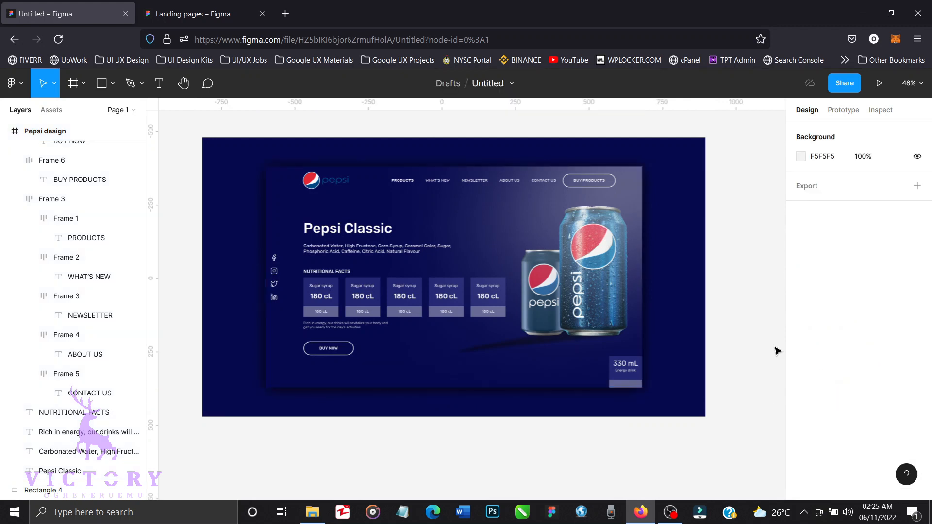